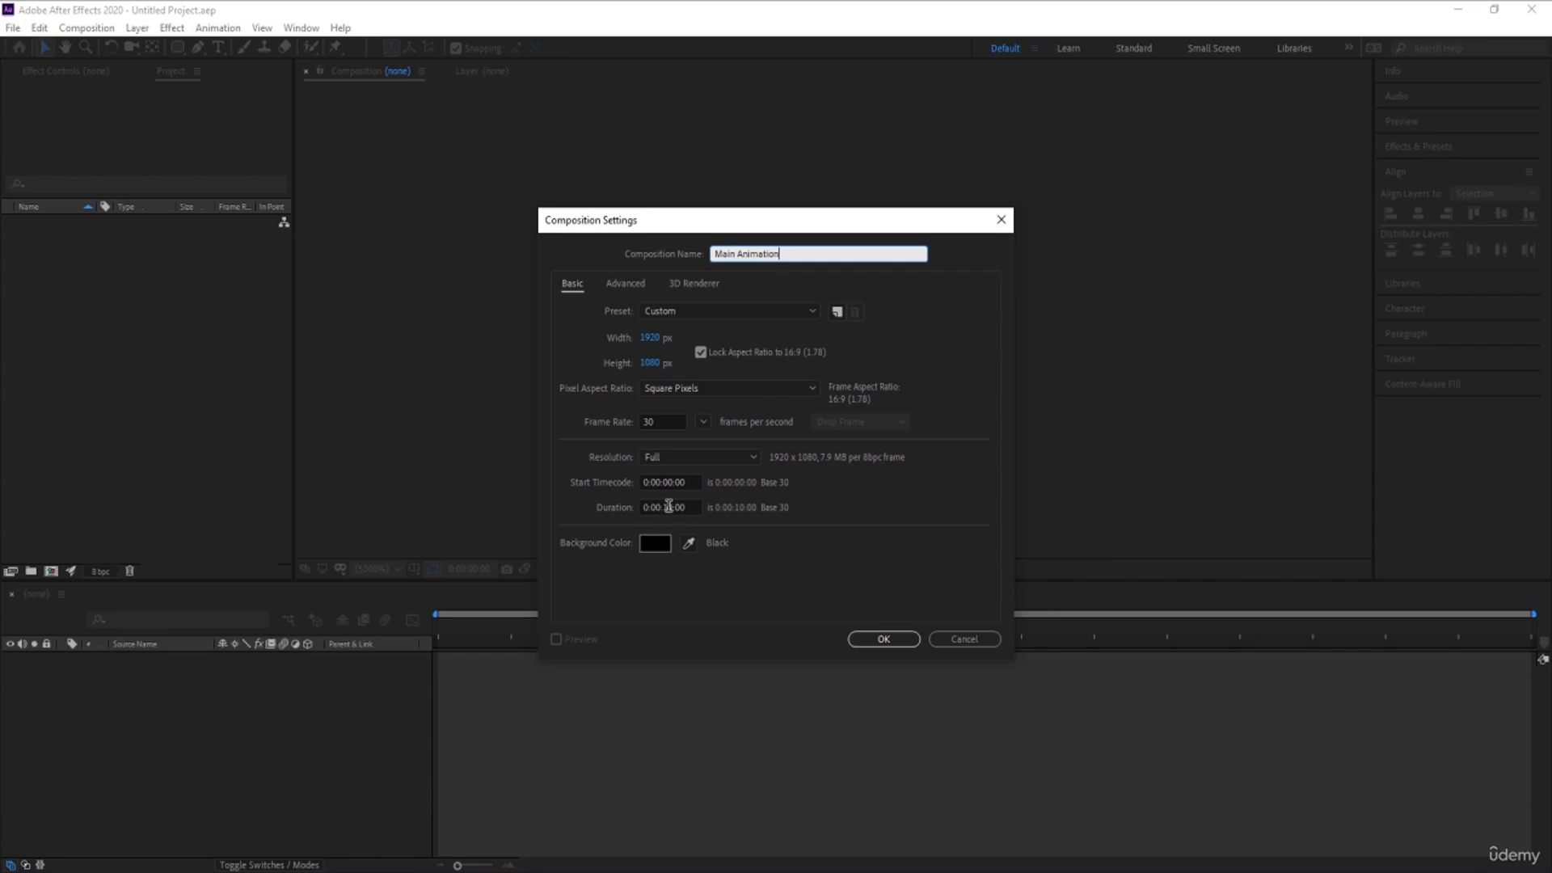
# - Create the Main Animation composition with a duration of 0:00:30:00 and a white background
pyautogui.click(667, 507)
pyautogui.write('3')
pyautogui.click(779, 590)
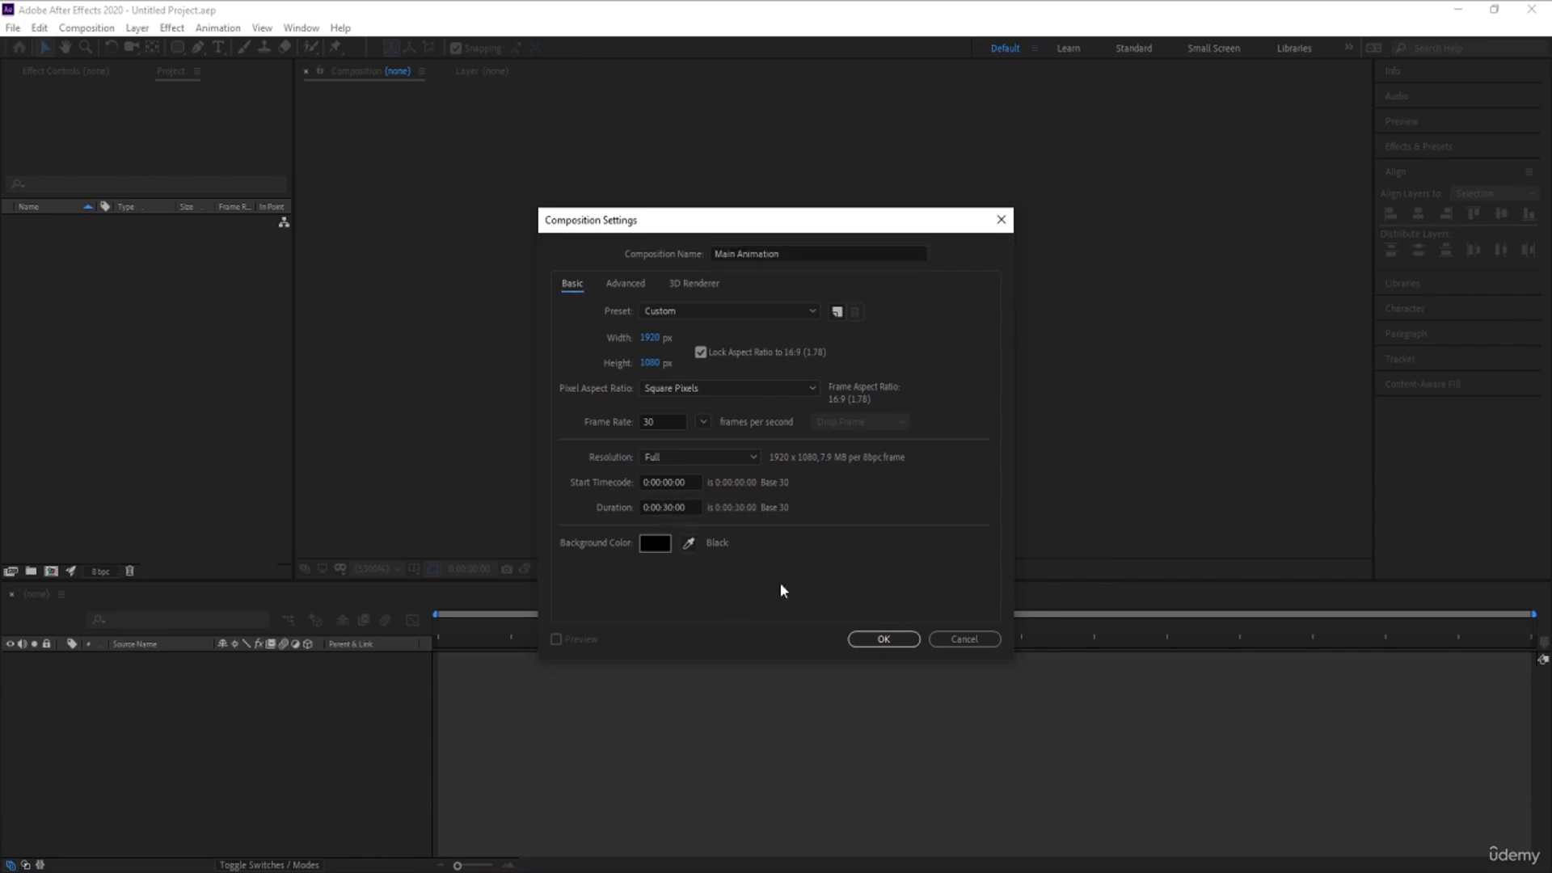
pyautogui.click(649, 548)
pyautogui.moveTo(275, 405); pyautogui.dragTo(139, 268)
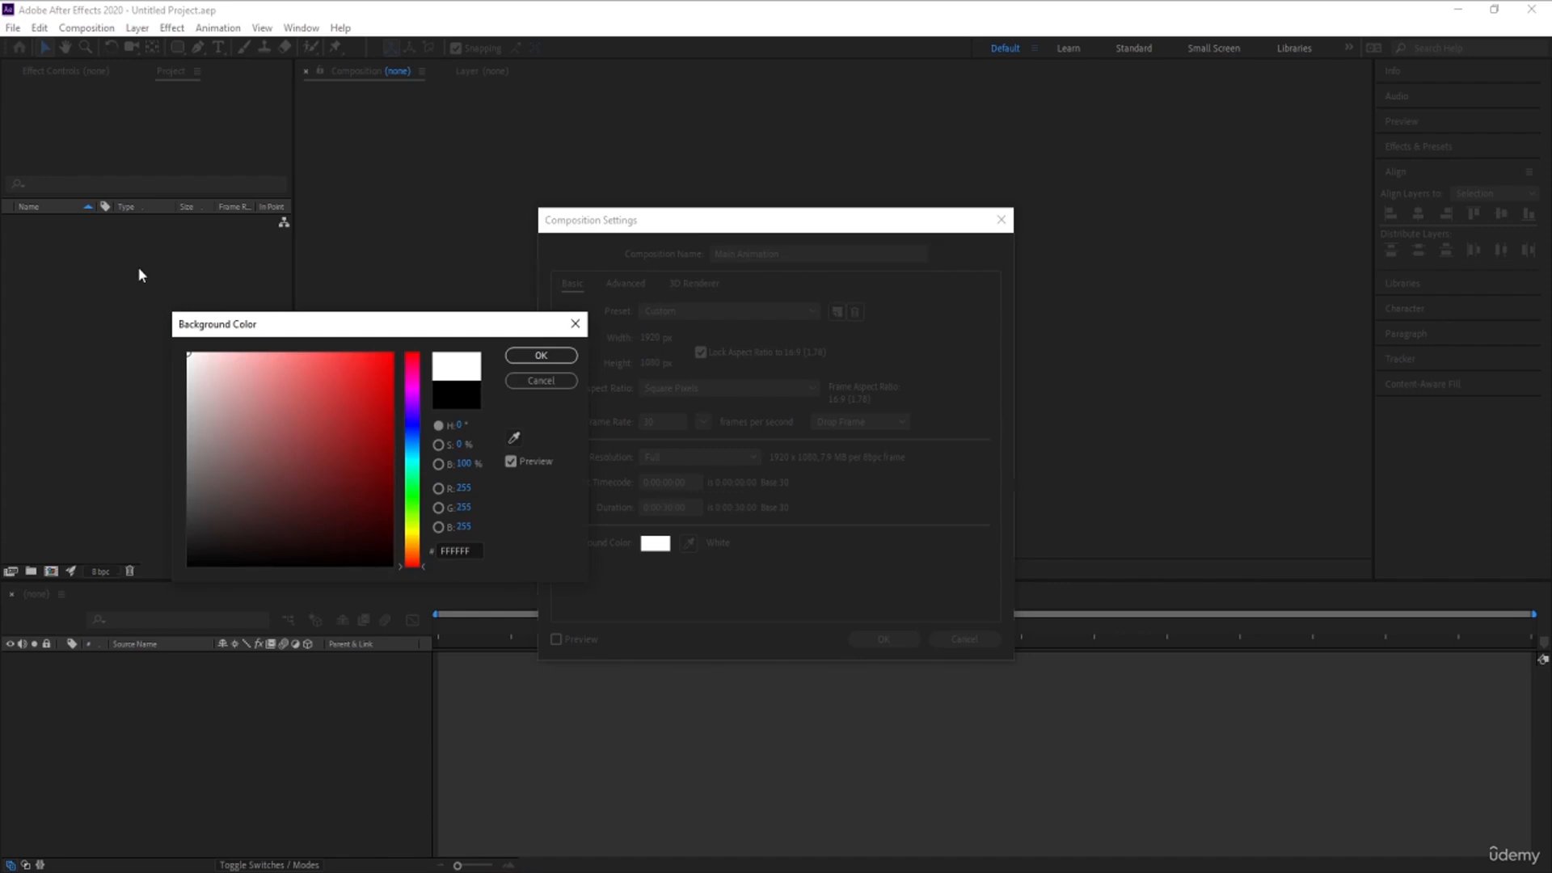
pyautogui.press('Return')
pyautogui.press('Return')
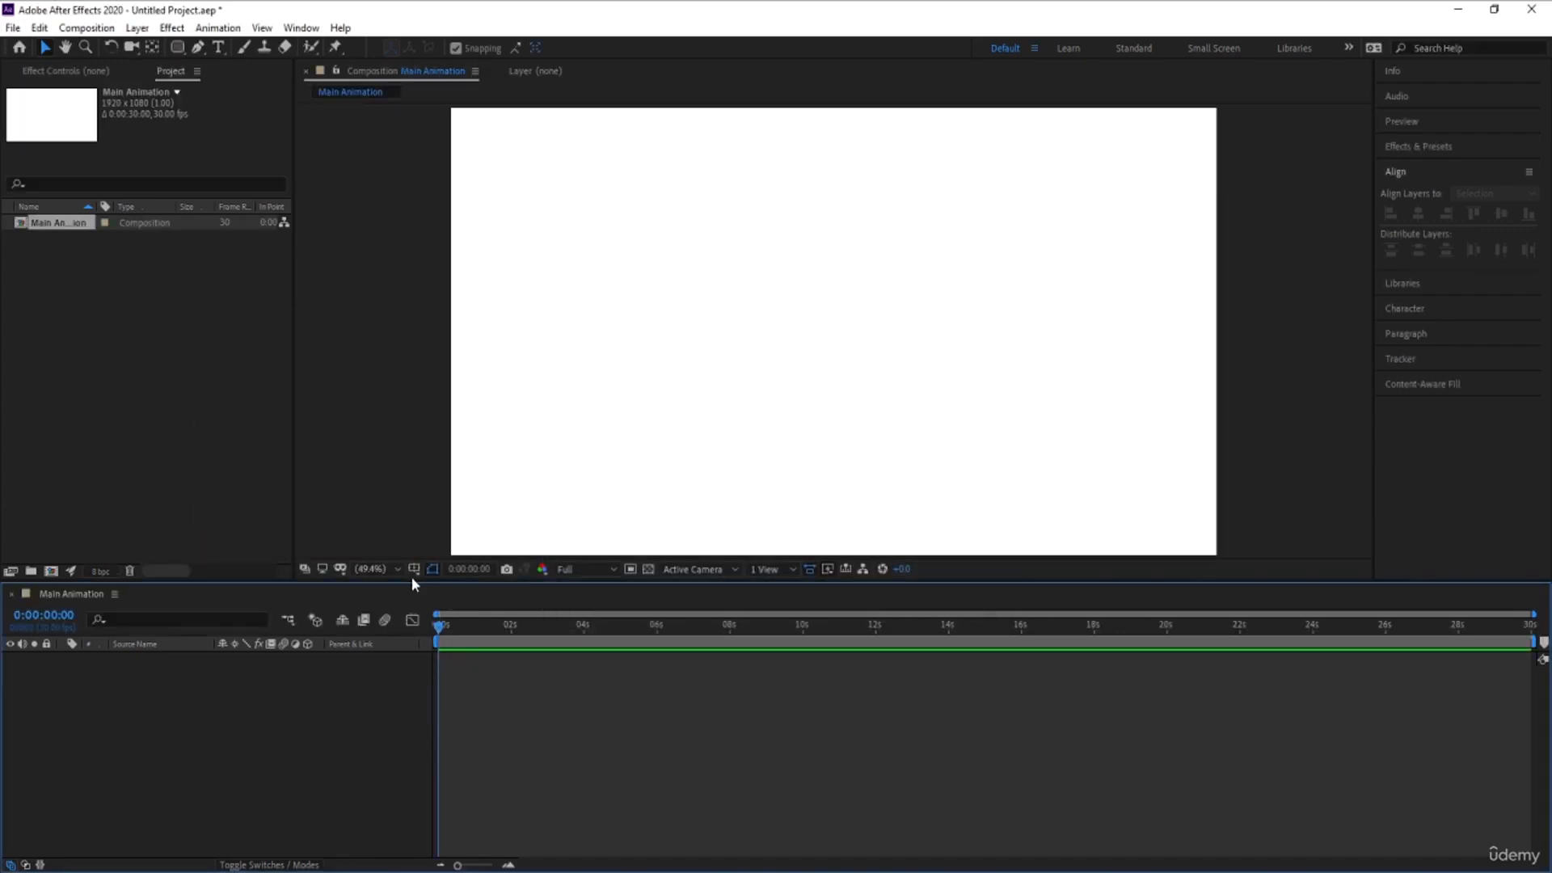
# - Show the title/action safe guides and draw a near-black filled ellipse around the composition's centre
pyautogui.click(413, 569)
pyautogui.click(461, 589)
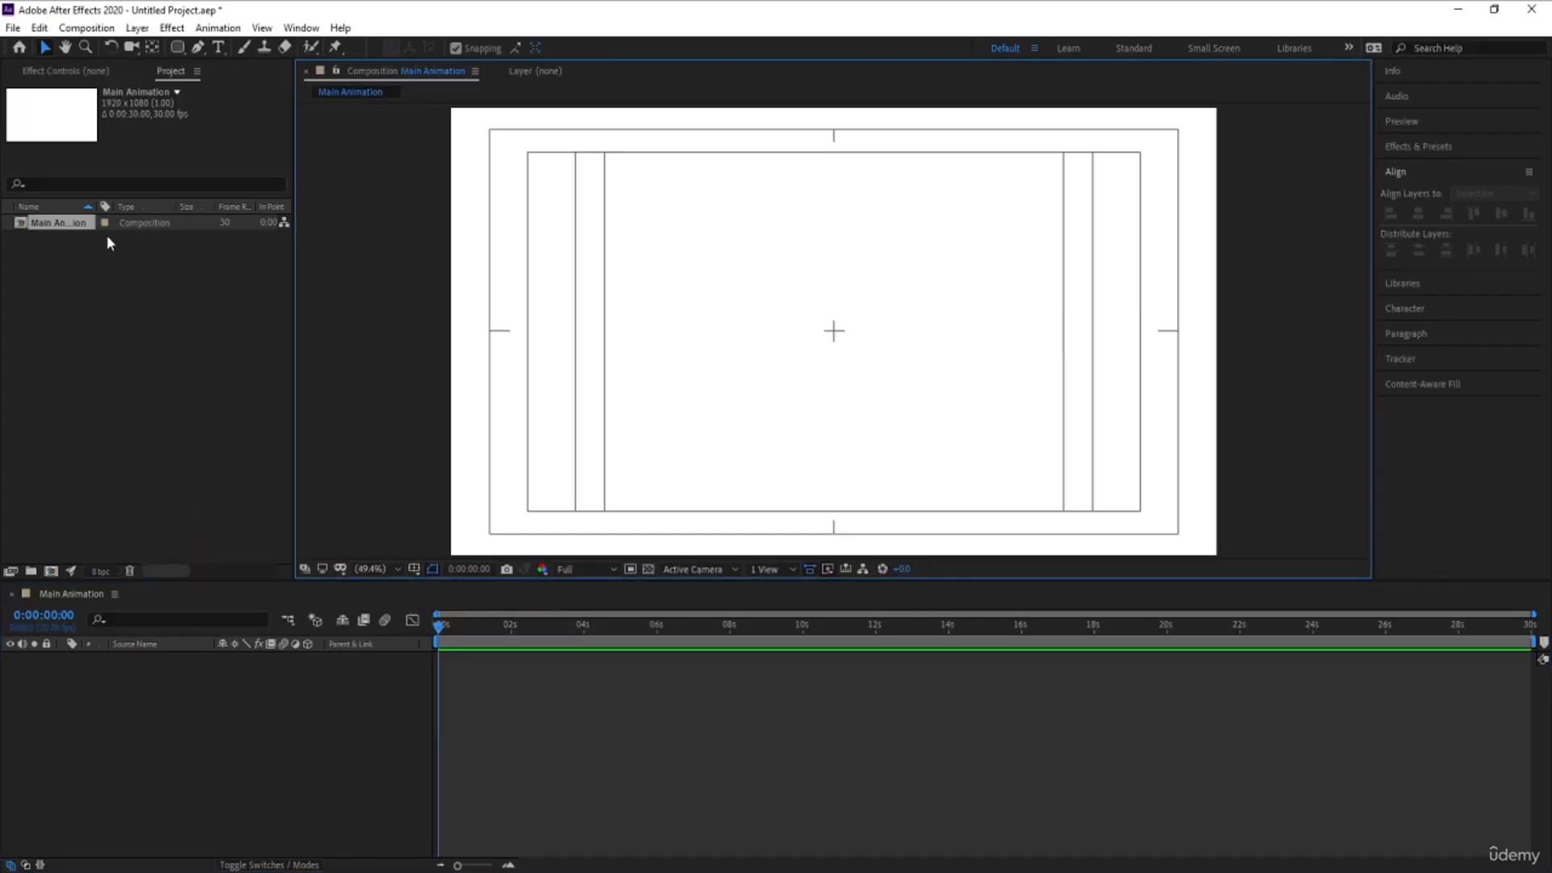
pyautogui.moveTo(175, 46)
pyautogui.mouseDown()
pyautogui.moveTo(223, 51)
pyautogui.moveTo(232, 85)
pyautogui.mouseUp()
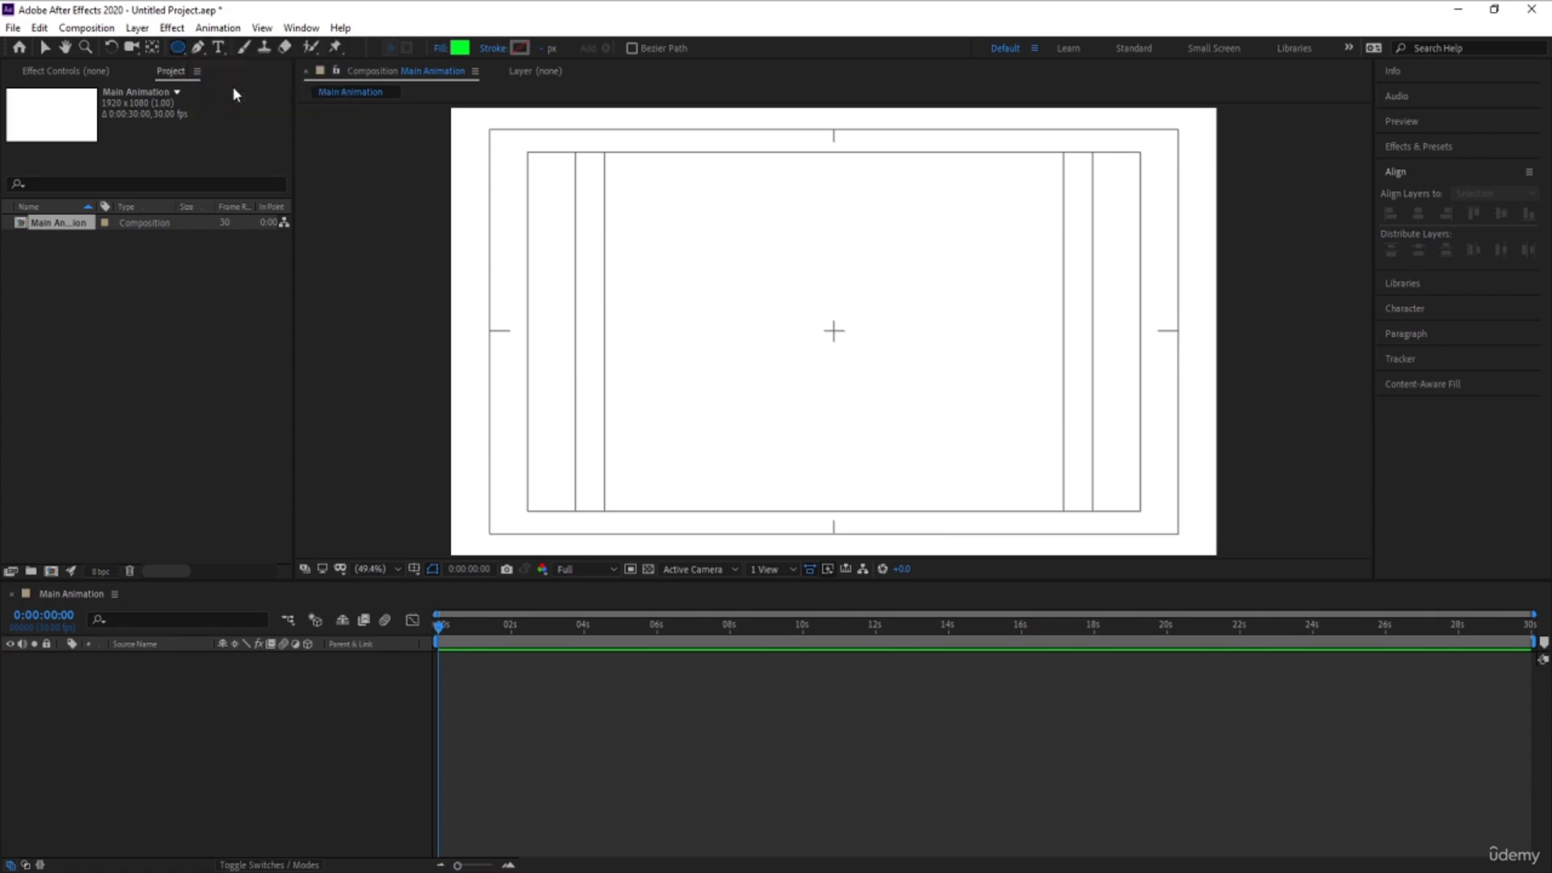
pyautogui.click(460, 48)
pyautogui.moveTo(183, 540); pyautogui.dragTo(187, 541)
pyautogui.press('Return')
pyautogui.moveTo(776, 265); pyautogui.dragTo(906, 400)
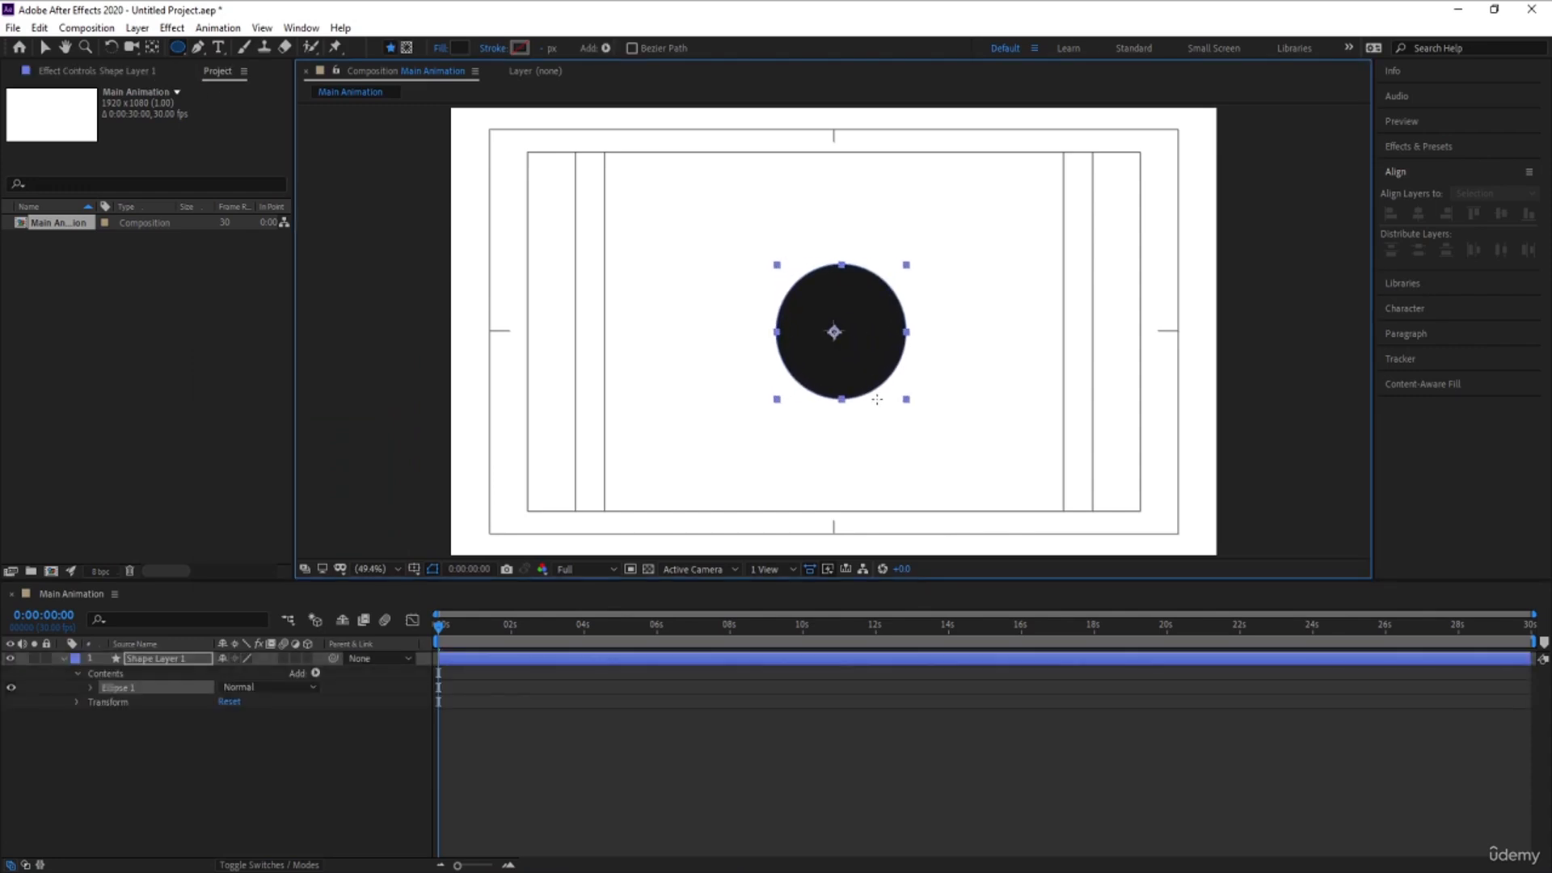
# - Centre the anchor point within the circle's shape layer and align the layer horizontally to the composition's centre
pyautogui.click(153, 725)
pyautogui.click(154, 661)
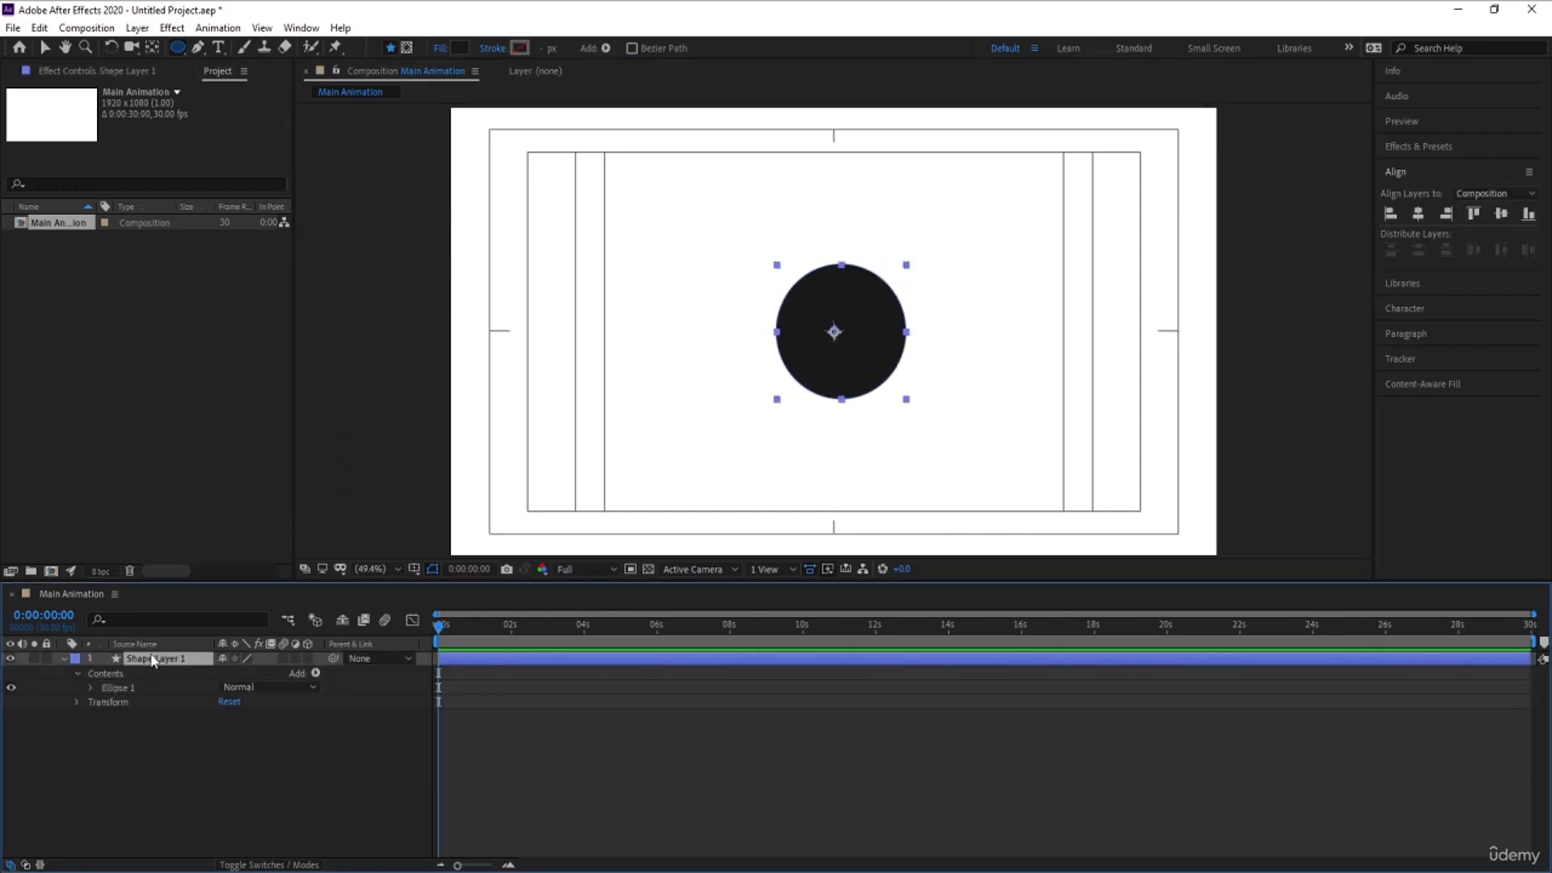
pyautogui.hotkey('ctrl', 'alt', 'Home')
pyautogui.click(1418, 215)
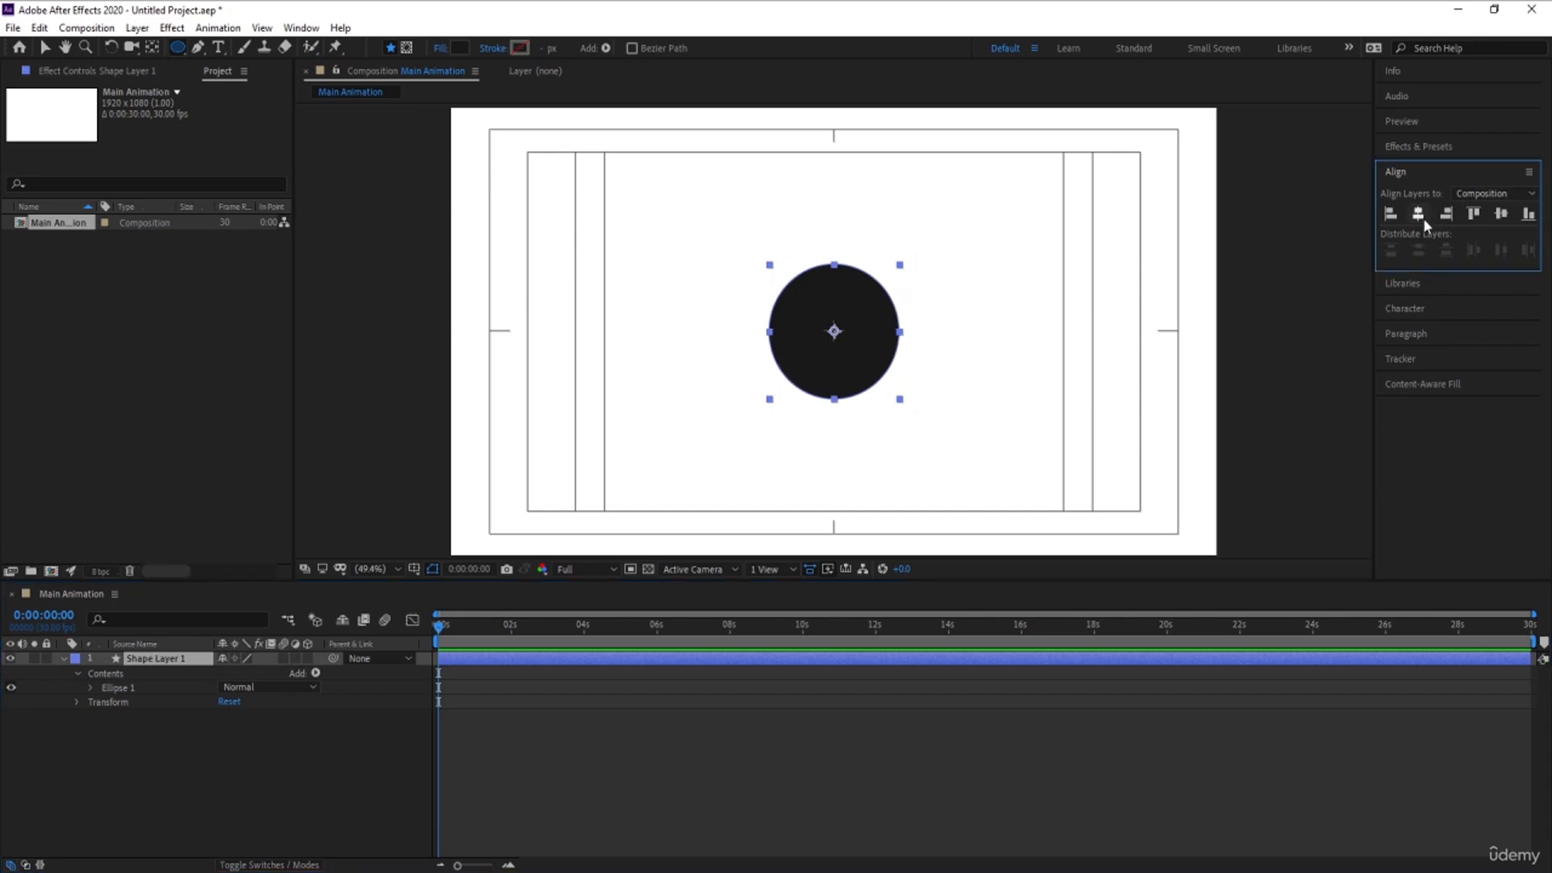
pyautogui.click(132, 742)
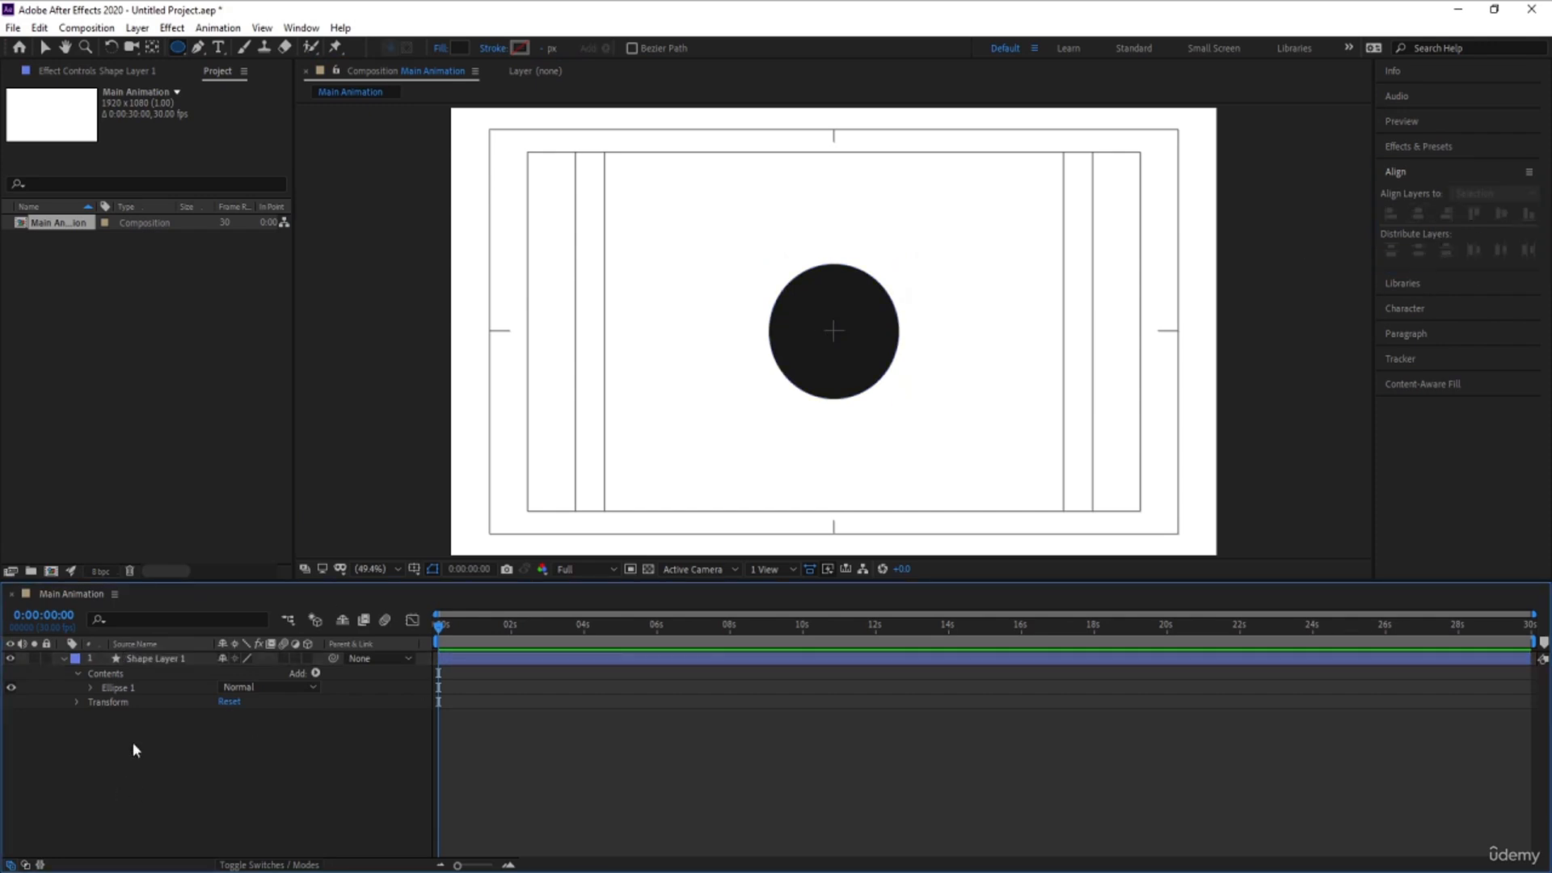
# - Duplicate the black circle's layer and set the fill of the lower circle, Shape Layer 1, to None
pyautogui.click(146, 659)
pyautogui.hotkey('ctrl', 'd')
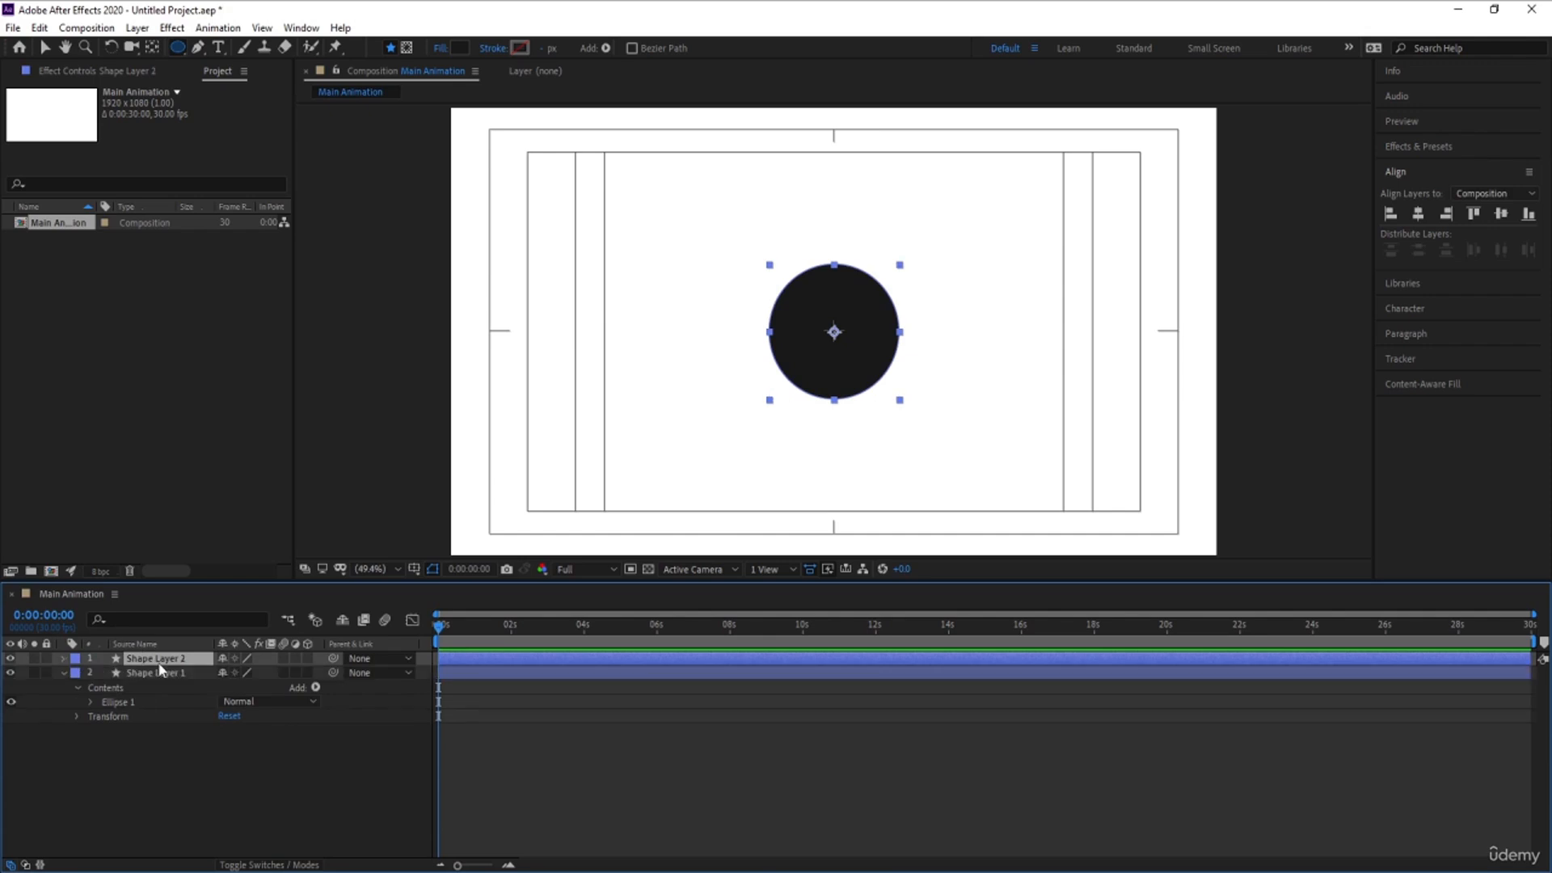
pyautogui.click(149, 671)
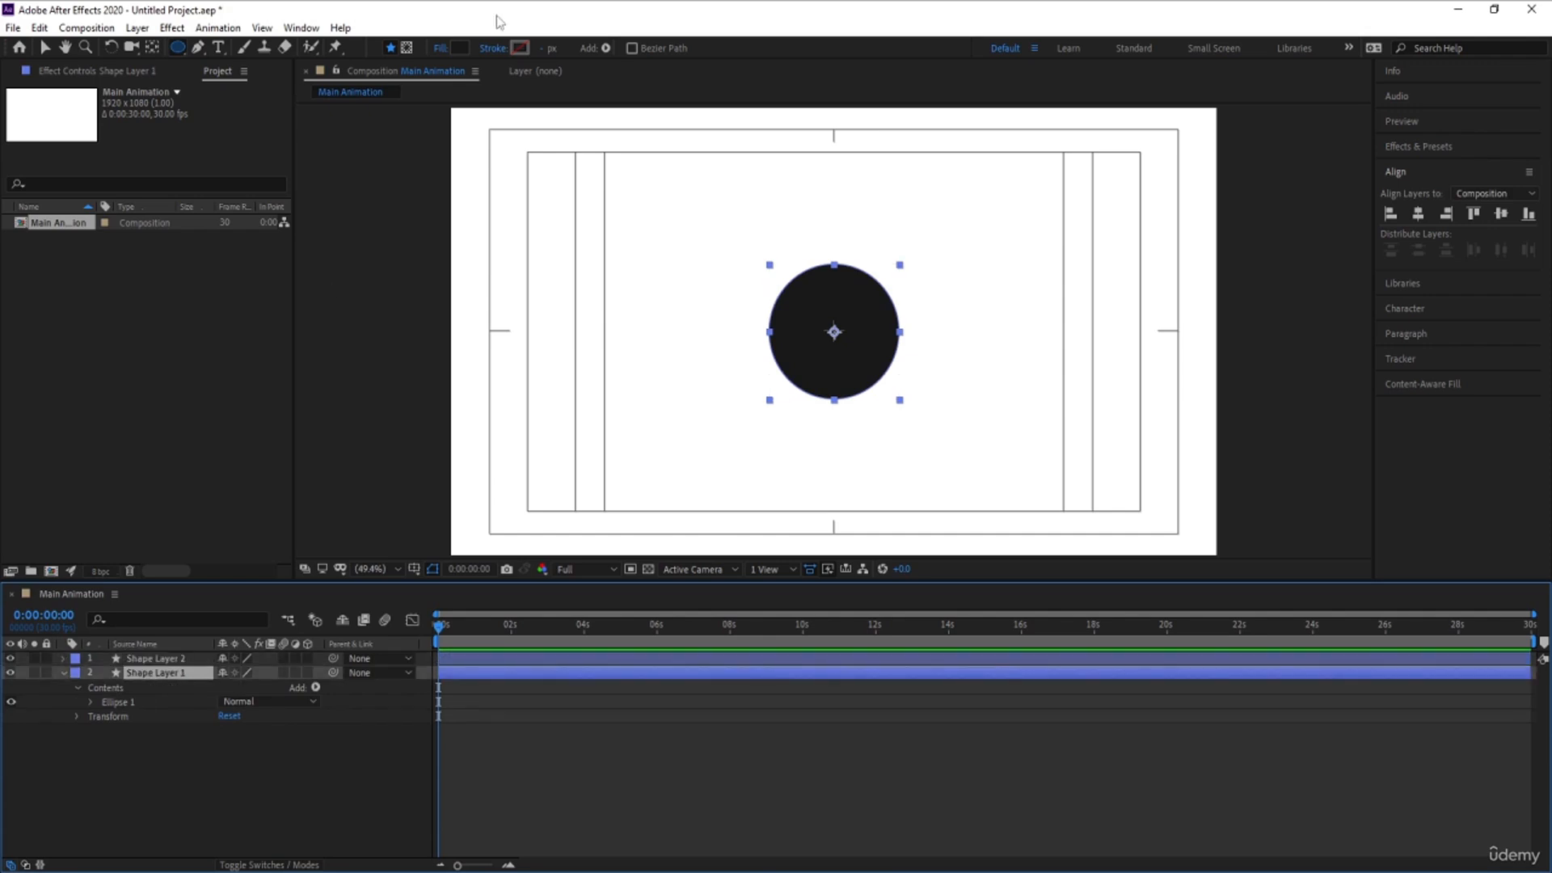
pyautogui.click(451, 46)
pyautogui.click(694, 398)
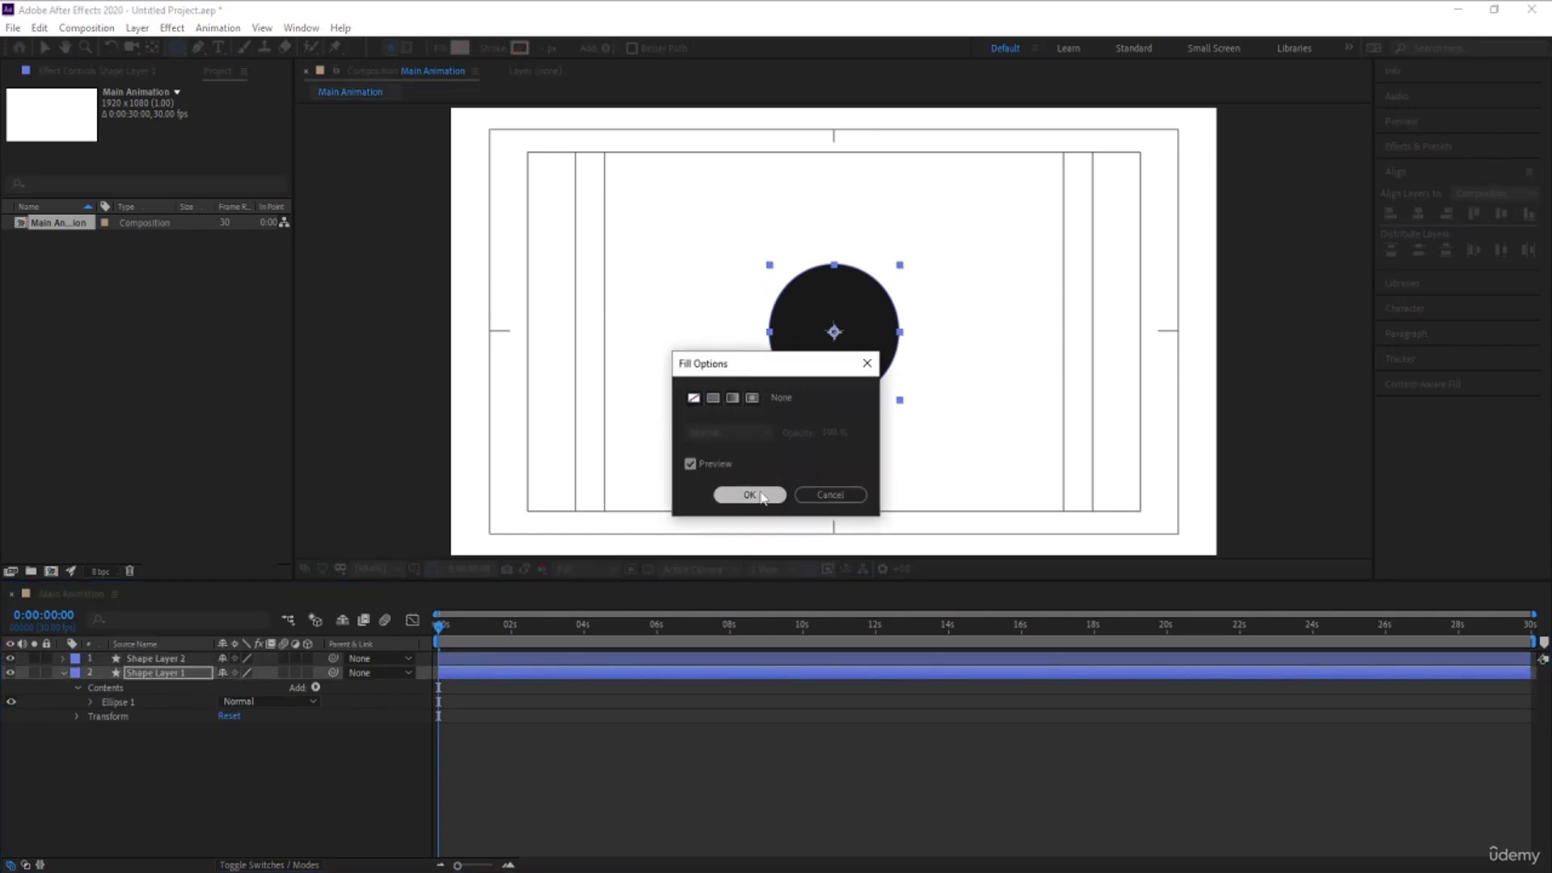
pyautogui.click(750, 495)
# - Give the unfilled lower circle a 1D1D1D stroke with a width of 1 px
pyautogui.click(520, 48)
pyautogui.click(185, 542)
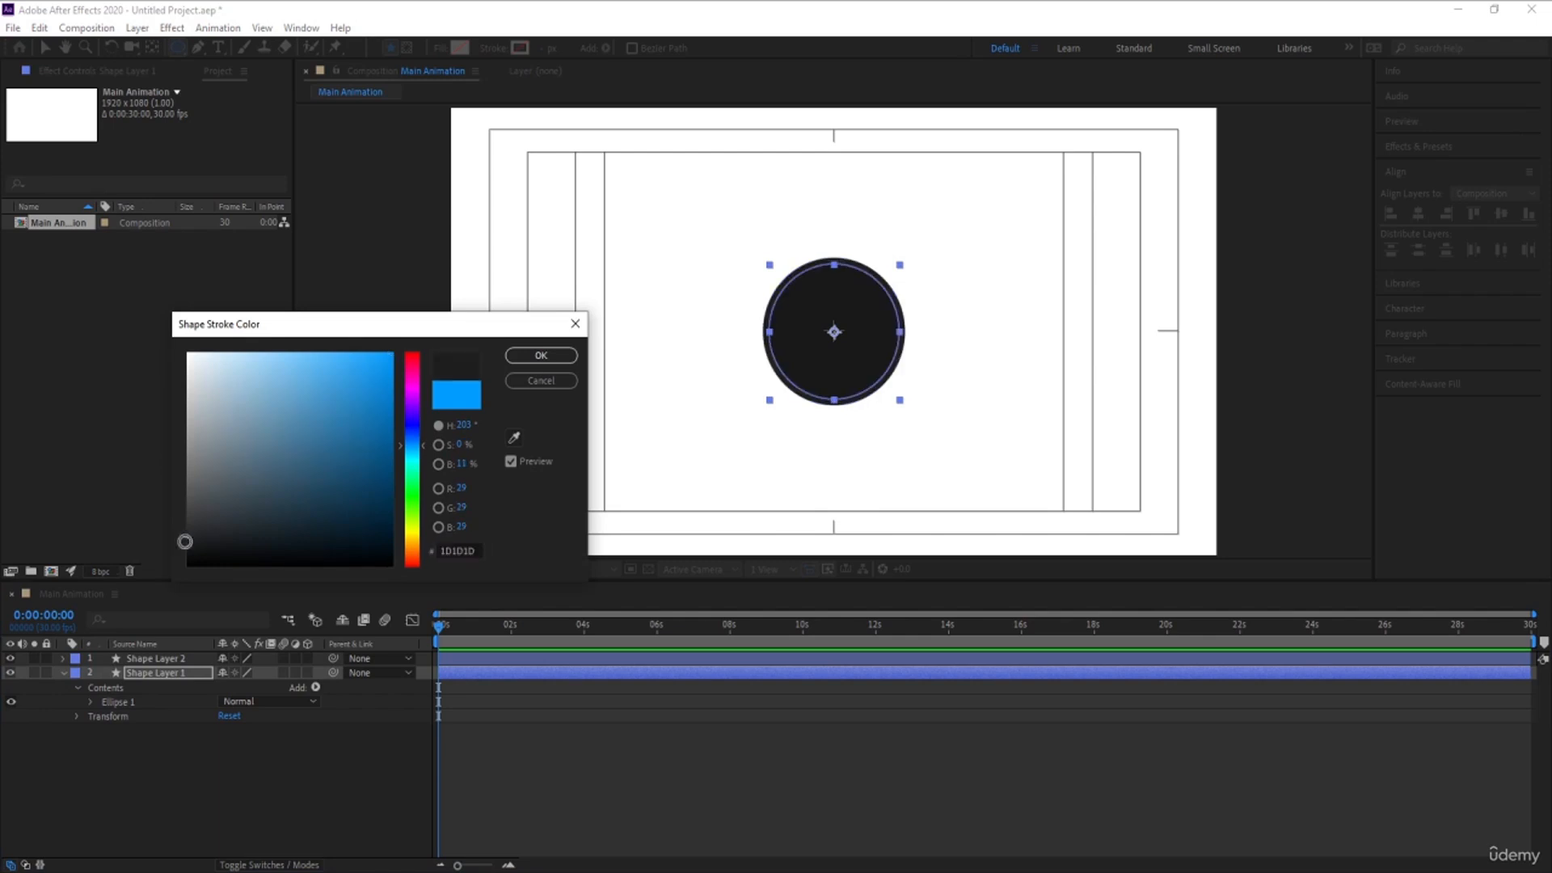
pyautogui.press('Return')
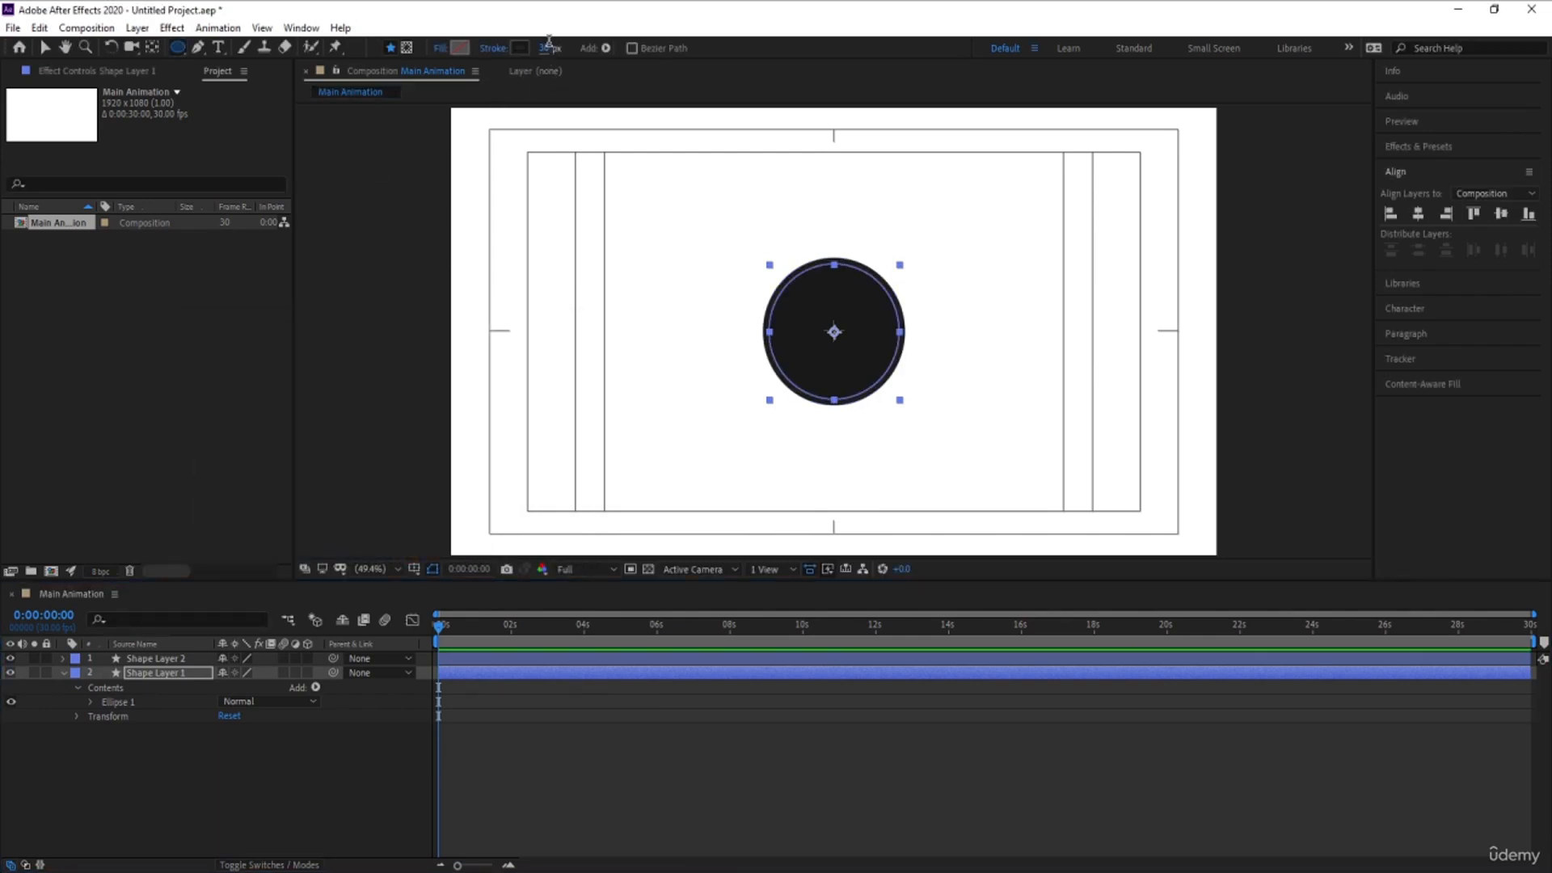
pyautogui.click(548, 47)
pyautogui.write('1')
pyautogui.press('Return')
# - Scale the stroked circle on Shape Layer 1 up proportionally so it slightly exceeds the filled circle
pyautogui.press('s')
pyautogui.moveTo(249, 691); pyautogui.dragTo(257, 692)
pyautogui.click(262, 753)
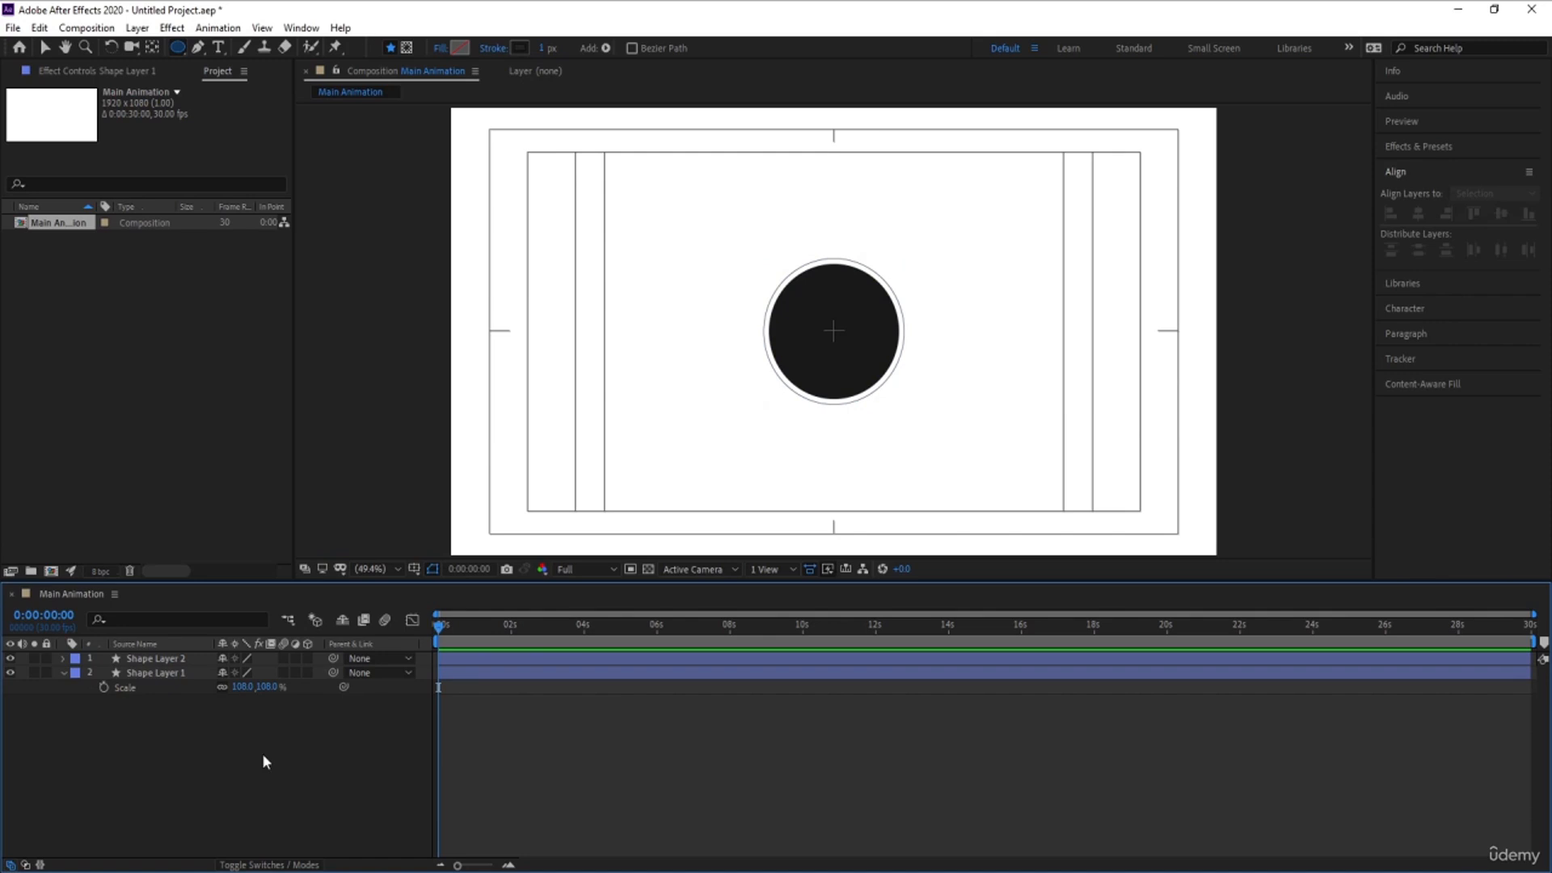
# - Add a dash of 10 to the stroke of the outer ring on Shape Layer 1
pyautogui.click(162, 675)
pyautogui.click(63, 672)
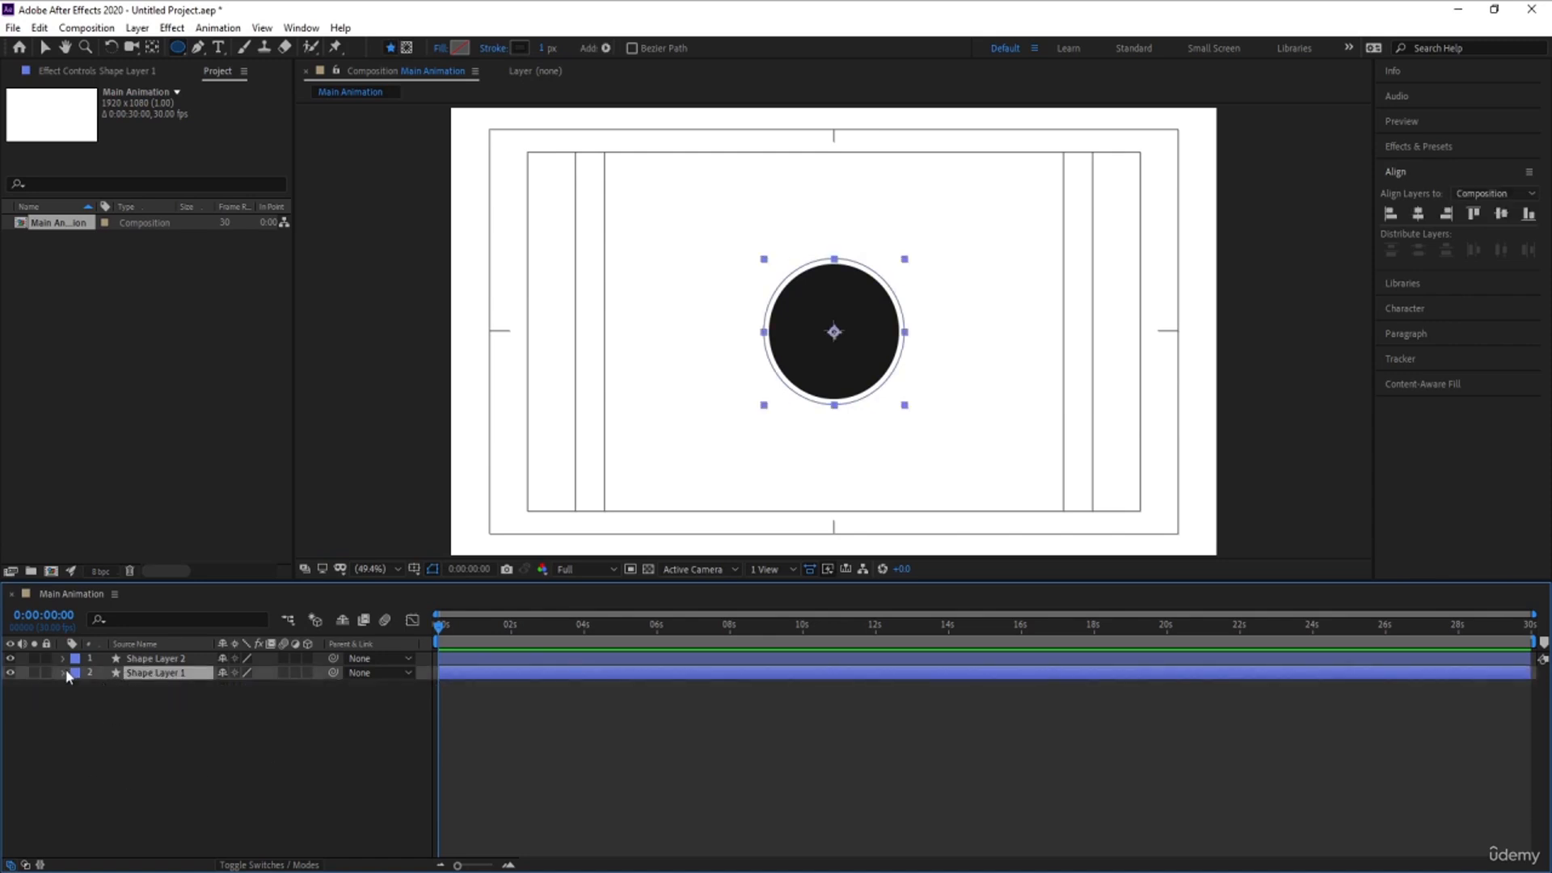
pyautogui.click(63, 672)
pyautogui.click(77, 702)
pyautogui.click(76, 701)
pyautogui.click(76, 688)
pyautogui.click(87, 702)
pyautogui.click(91, 702)
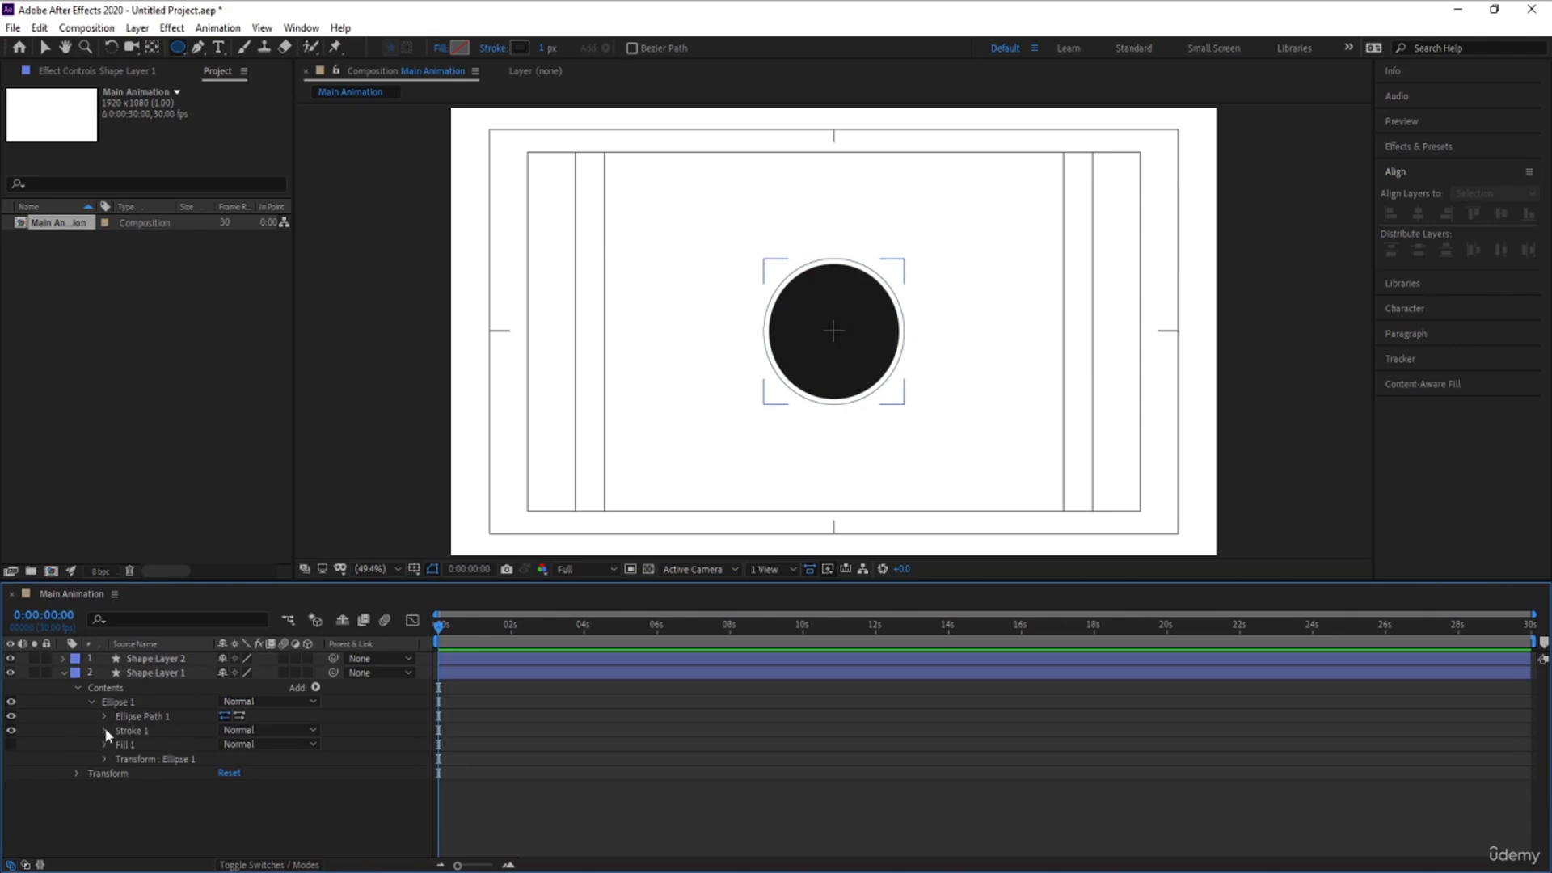
pyautogui.click(105, 730)
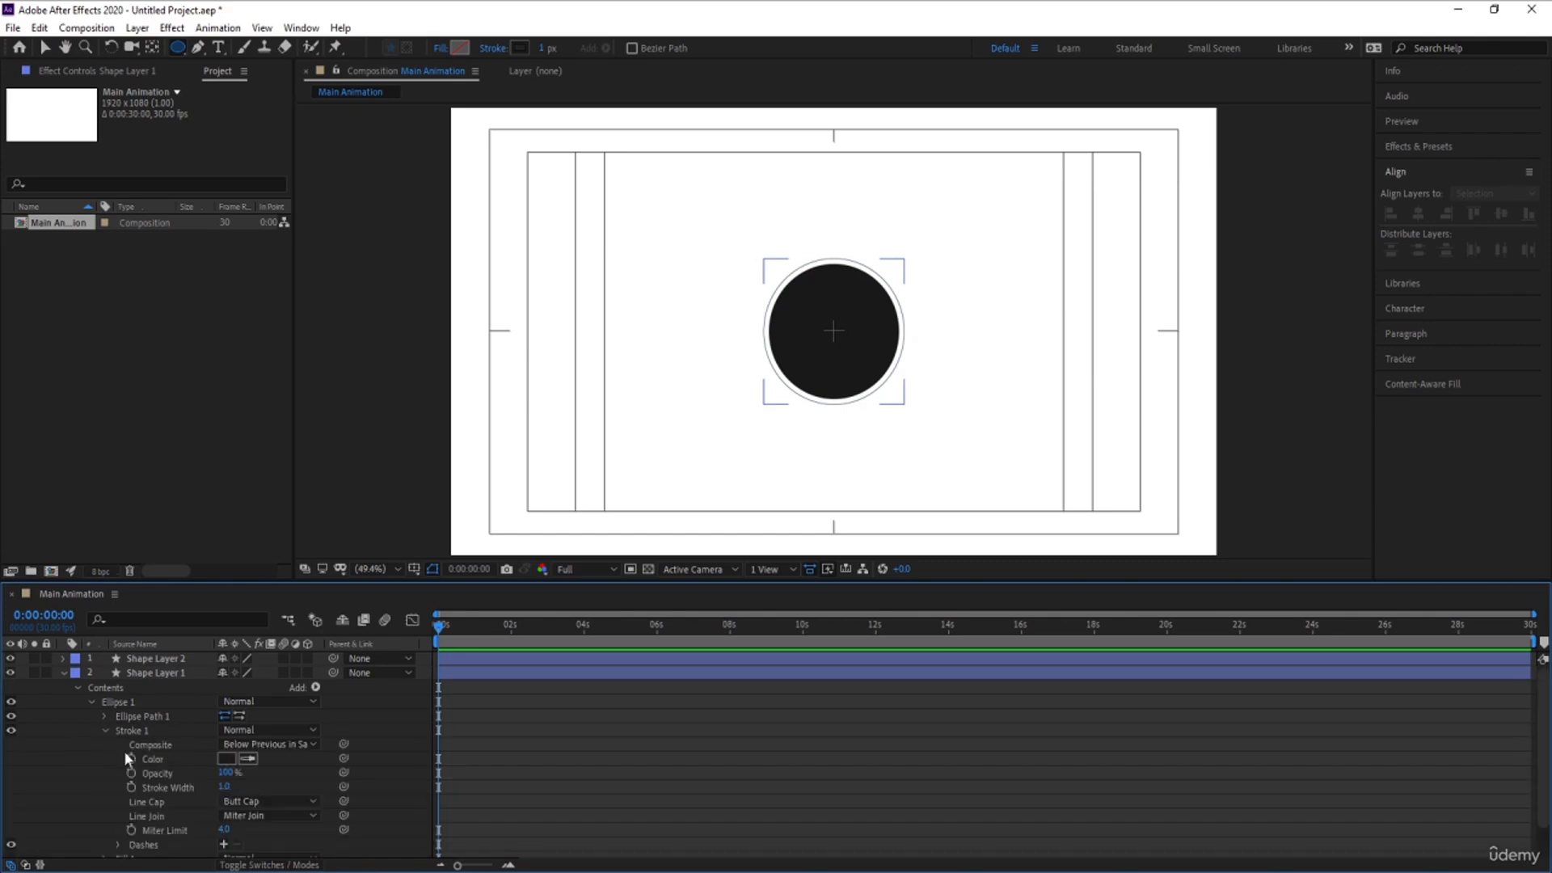
pyautogui.click(172, 829)
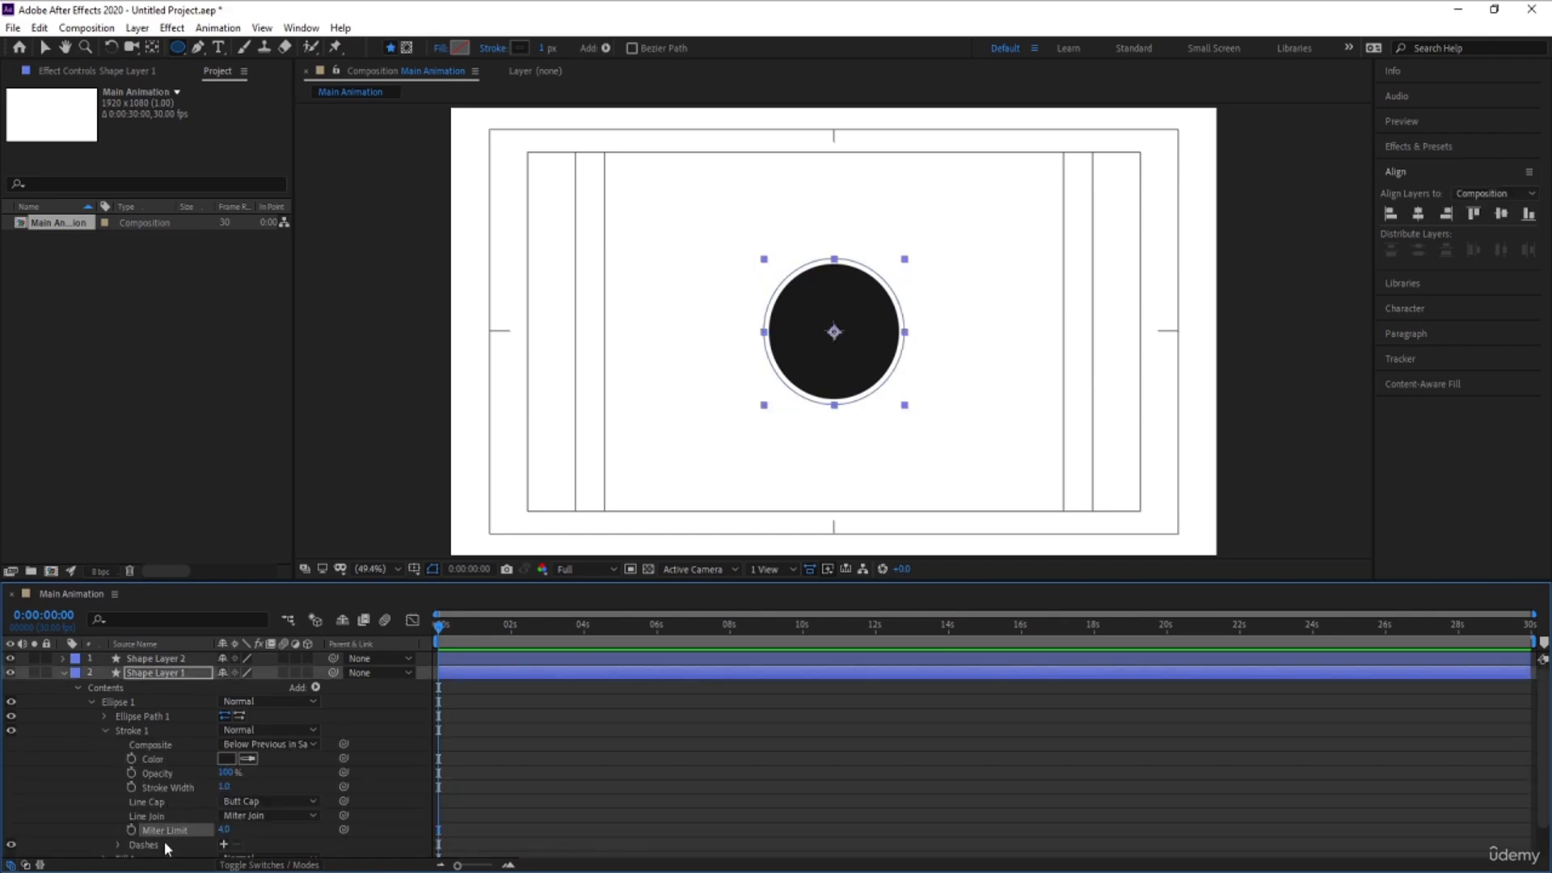
pyautogui.click(156, 845)
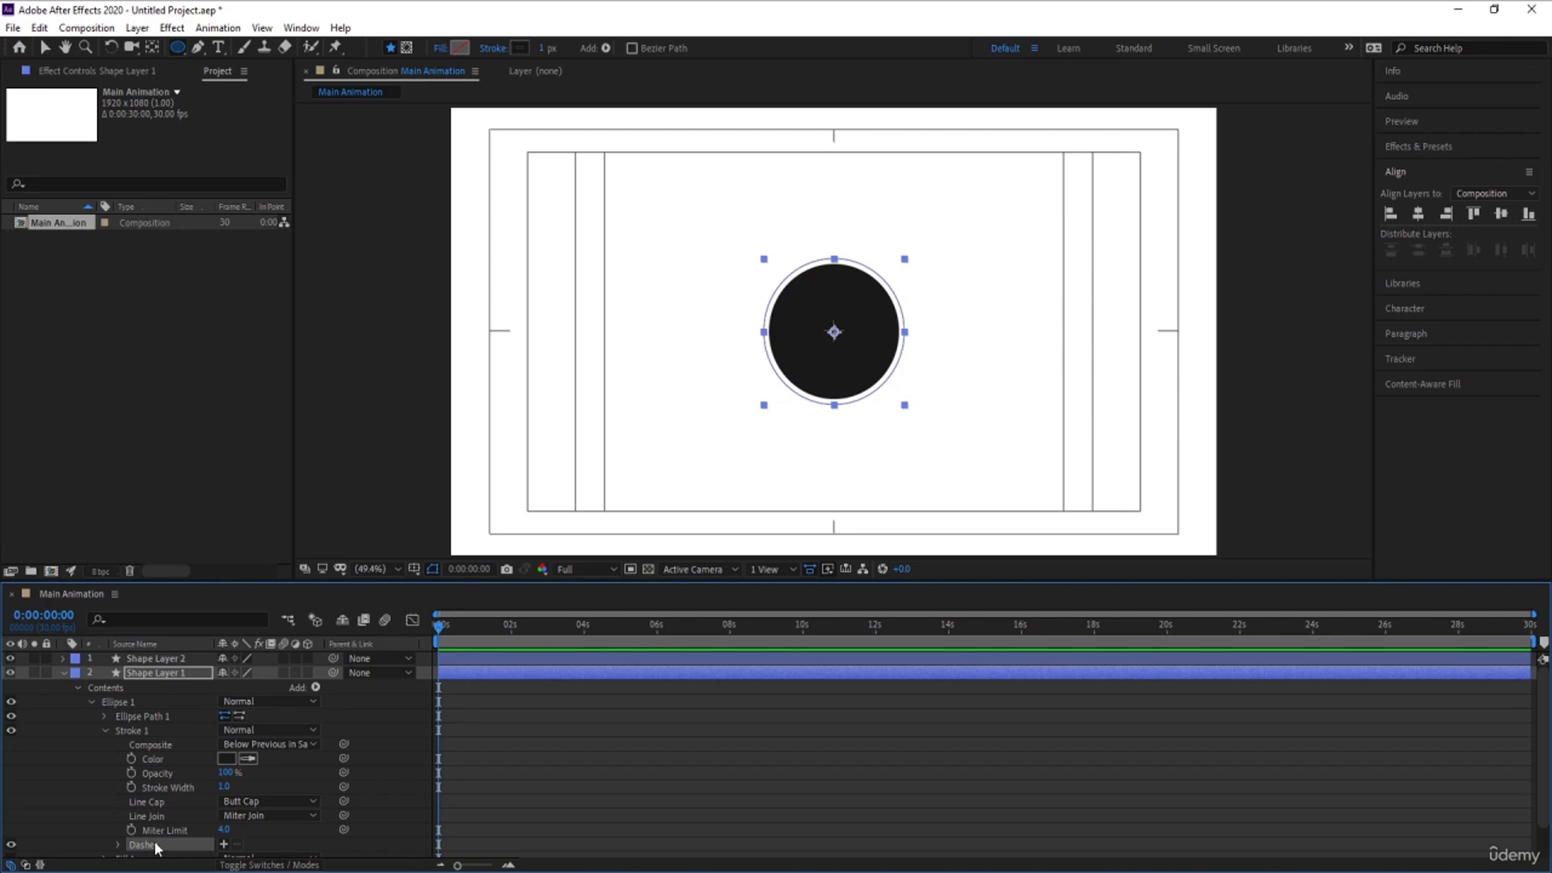
pyautogui.click(223, 845)
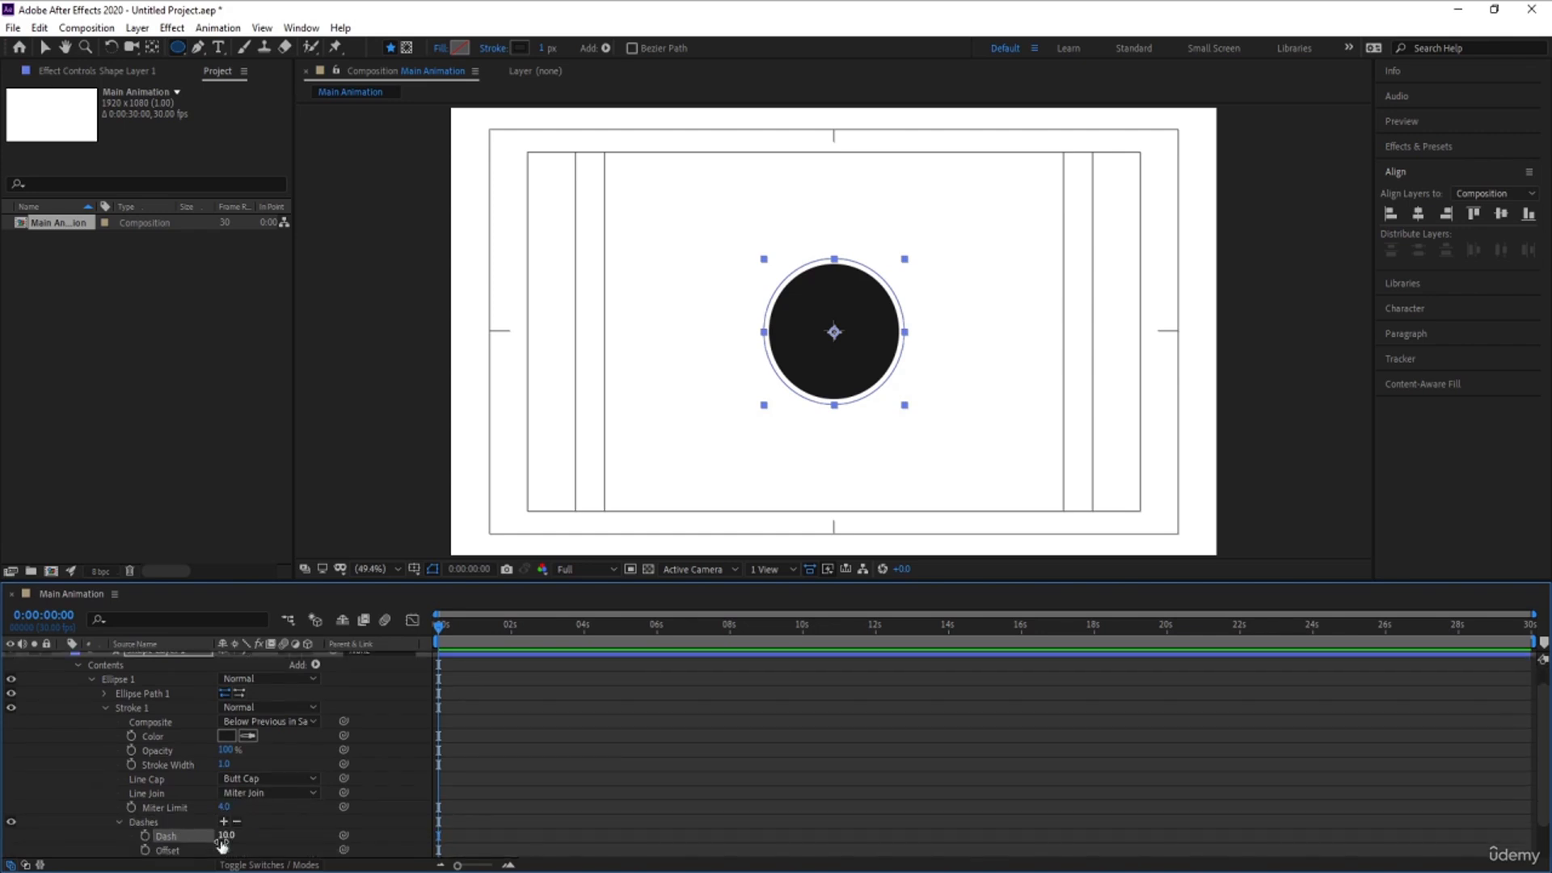
pyautogui.click(596, 754)
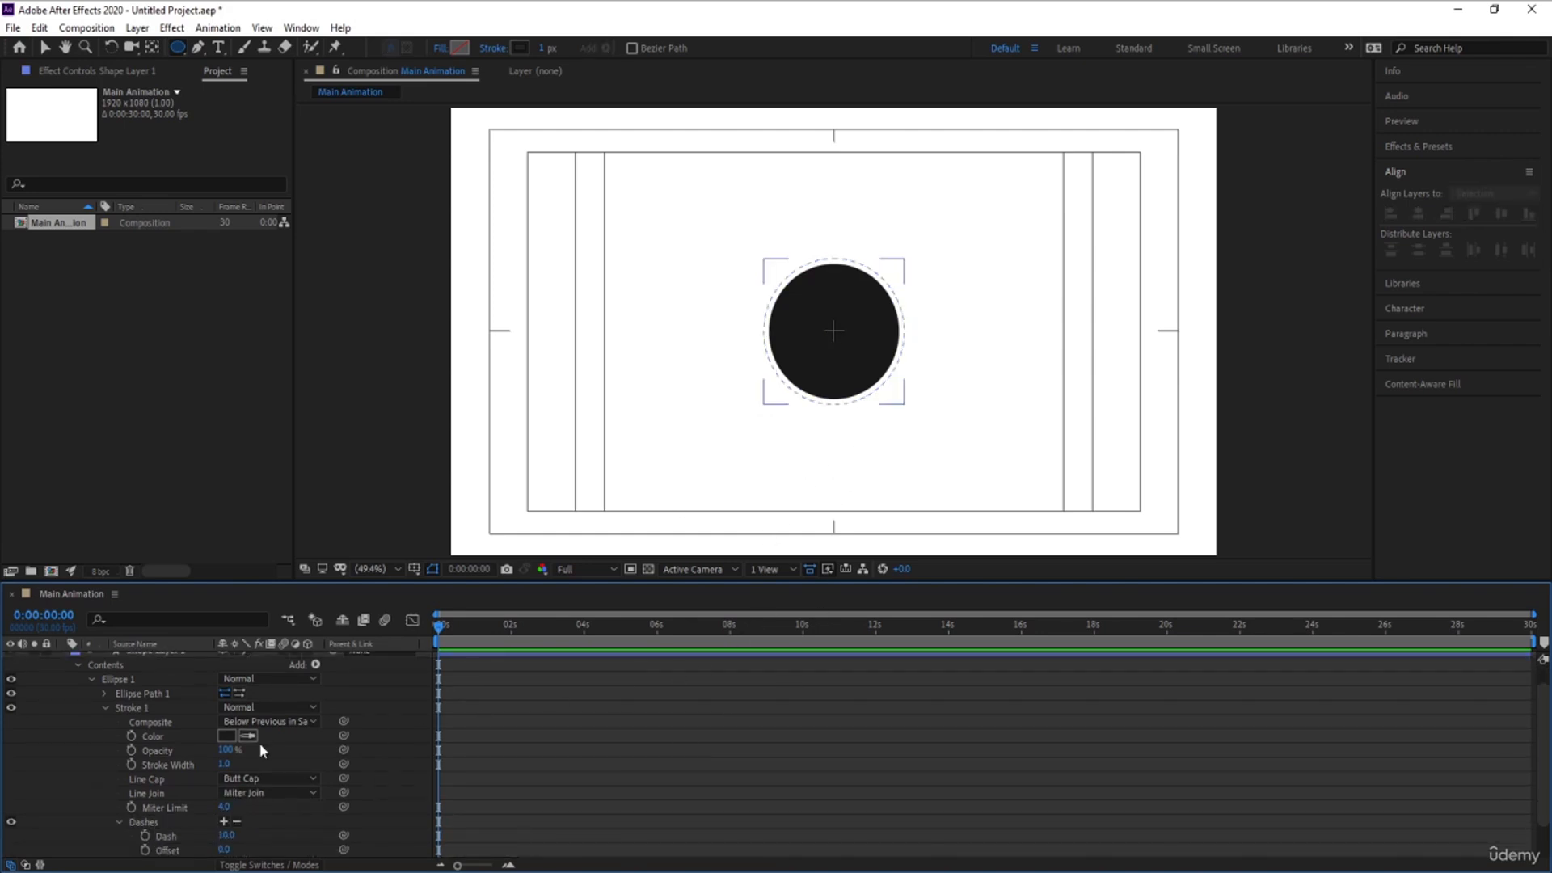
# - Set the outer dashed ring's stroke width to 2 and its line cap to Round Cap
pyautogui.moveTo(223, 766); pyautogui.dragTo(231, 772)
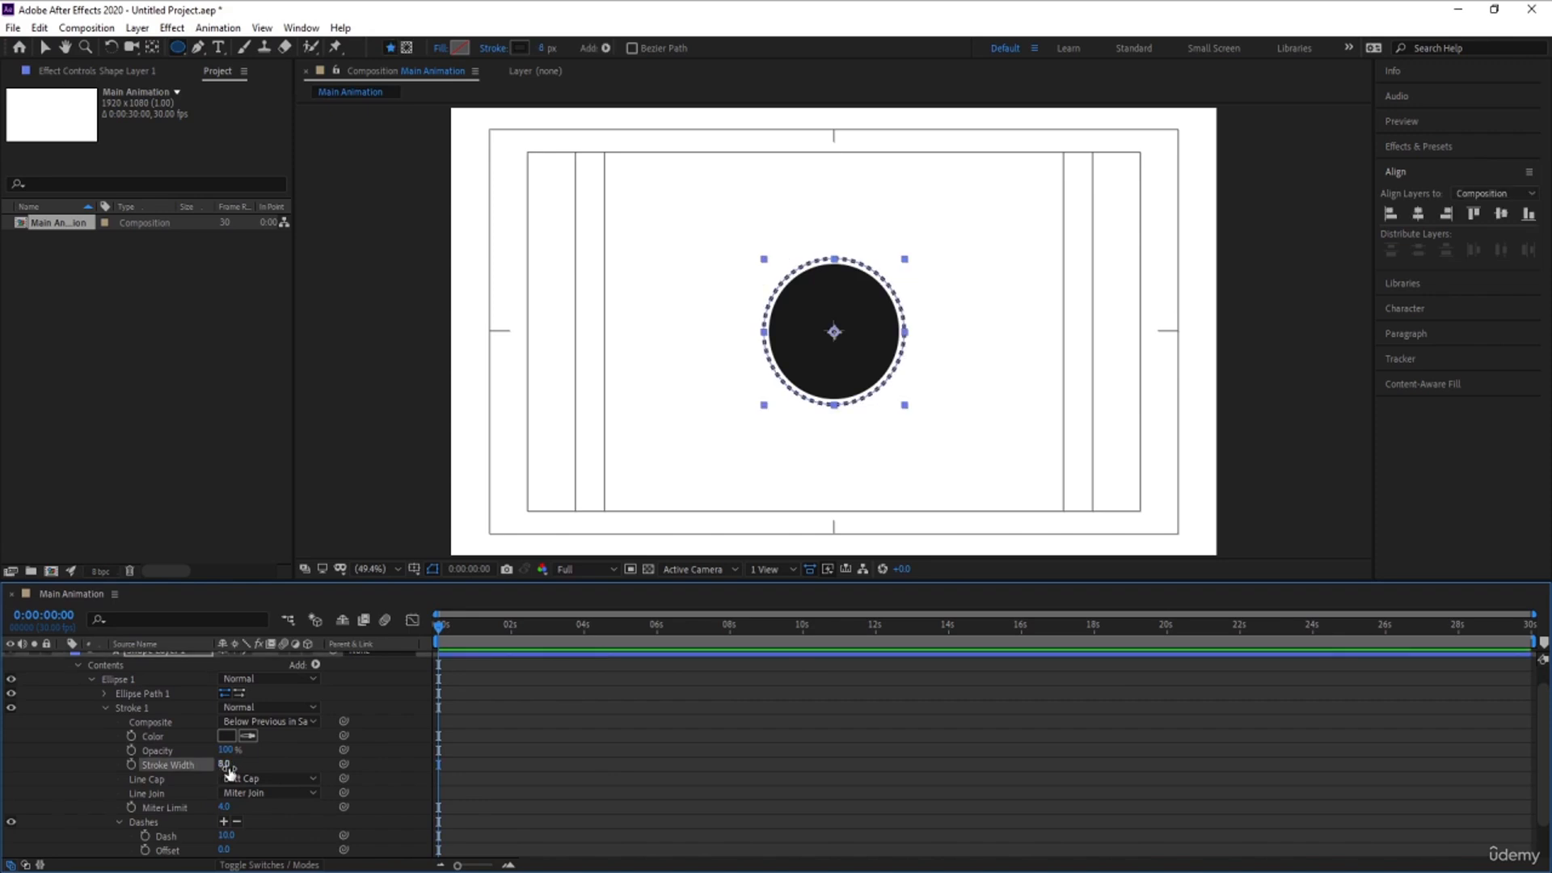
pyautogui.click(227, 767)
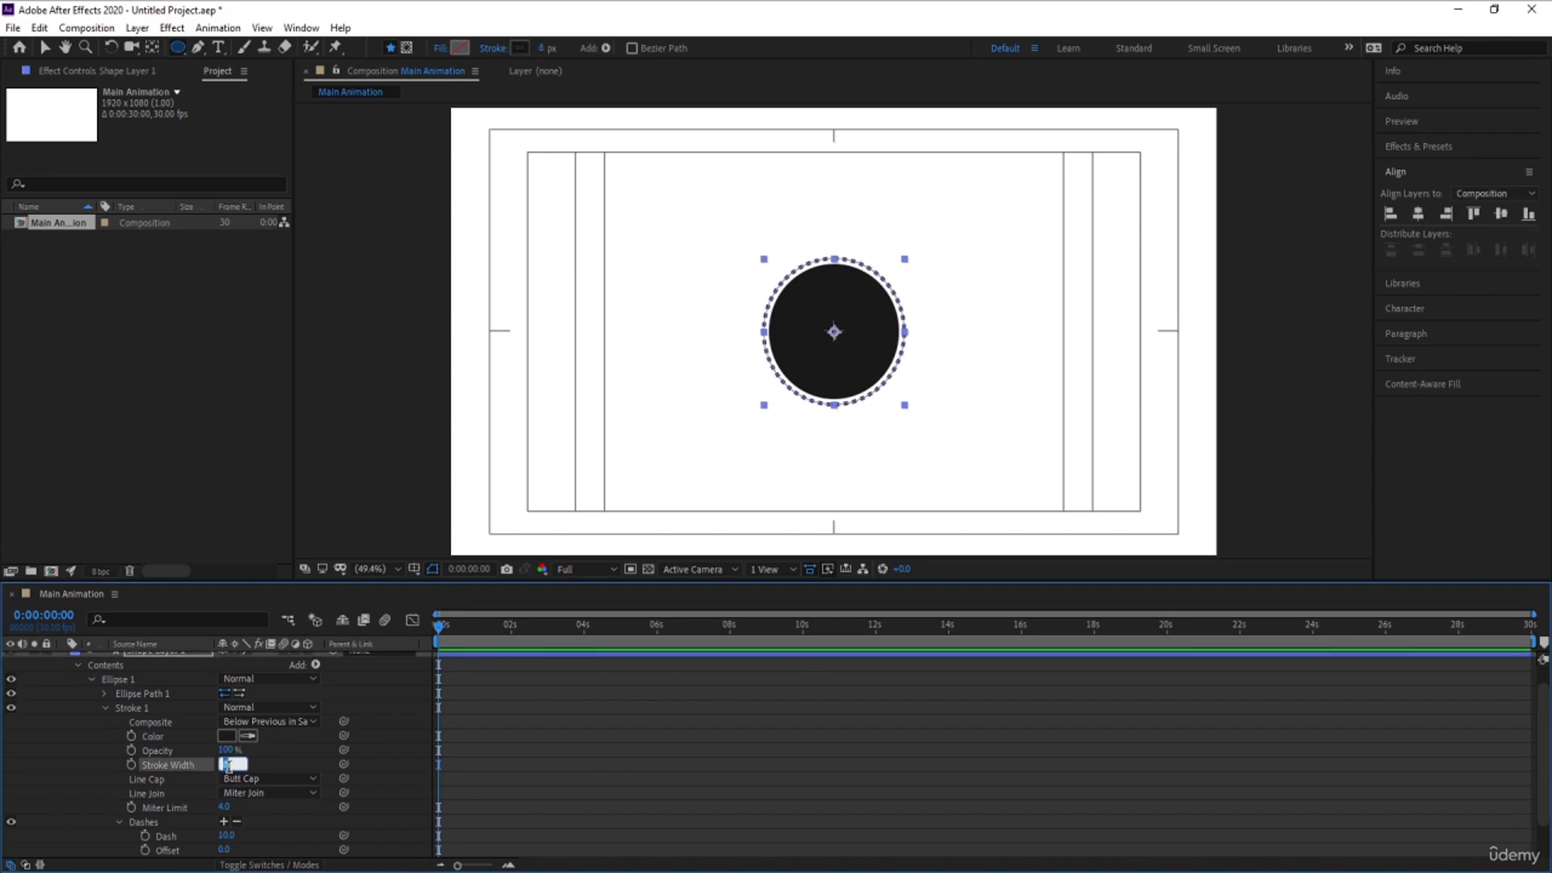
pyautogui.click(587, 755)
pyautogui.click(275, 778)
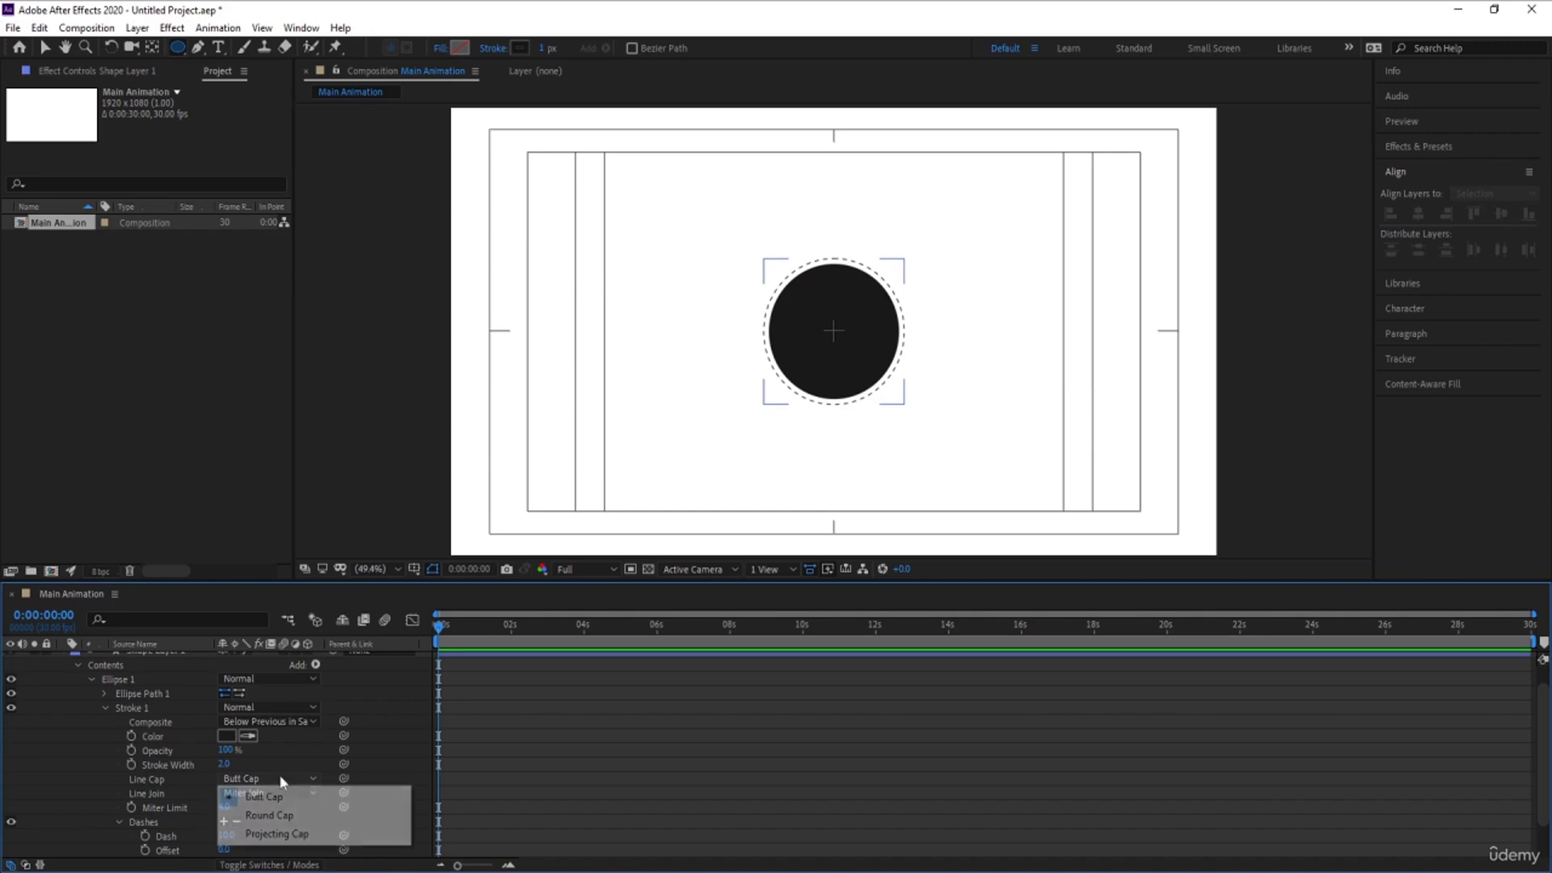
pyautogui.click(259, 811)
pyautogui.click(472, 802)
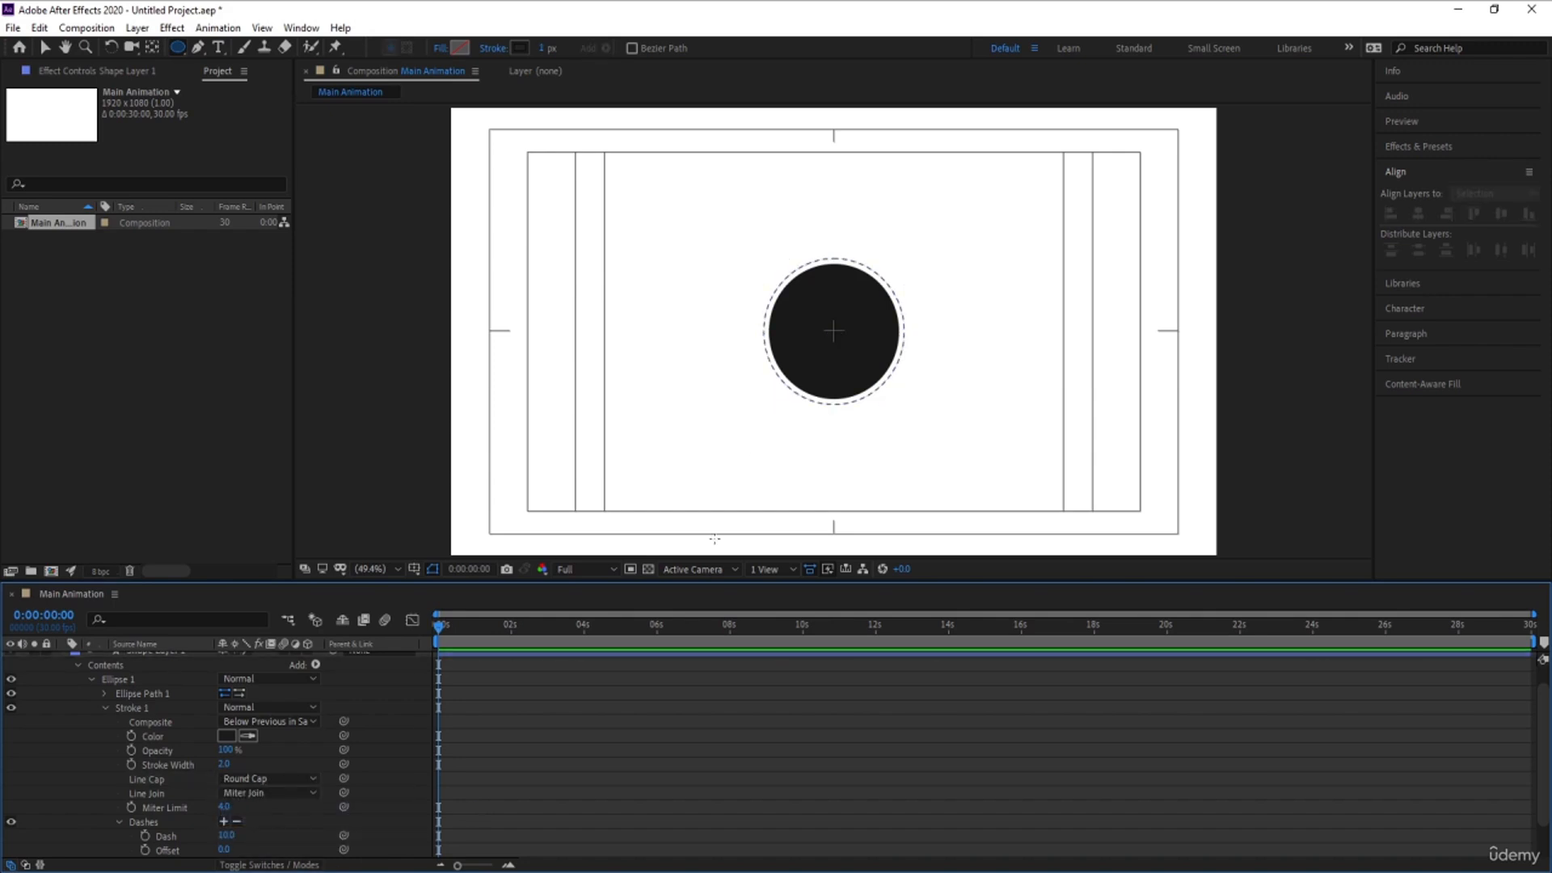
# - Duplicate the dashed ring's layer, move the copy above the filled circle, and make its stroke white
pyautogui.scroll(2, 102, 736)
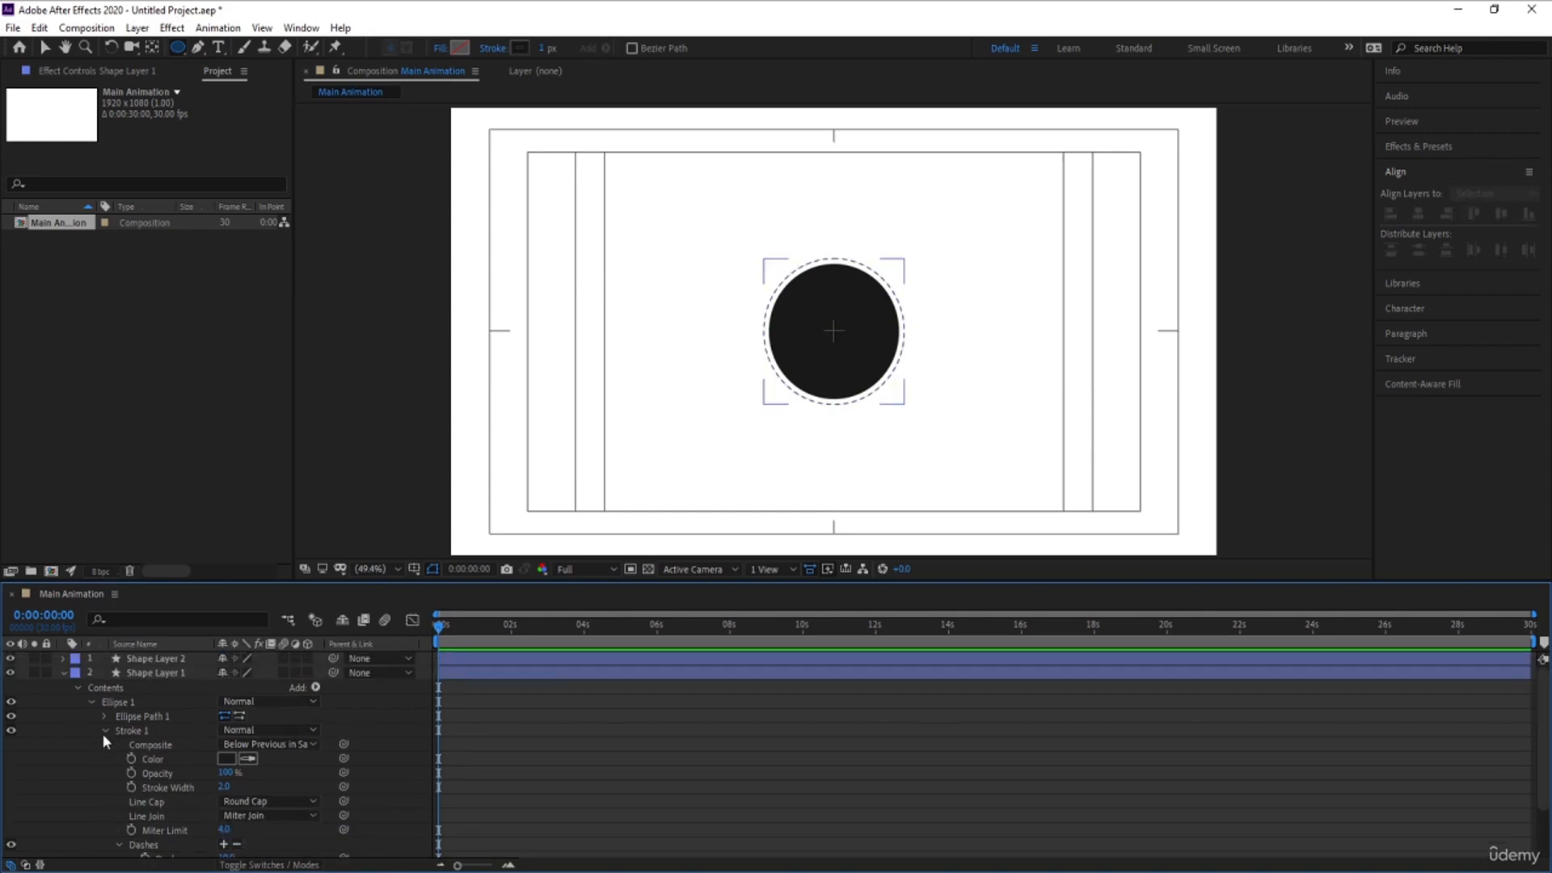
pyautogui.click(63, 674)
pyautogui.click(162, 673)
pyautogui.hotkey('ctrl', 'd')
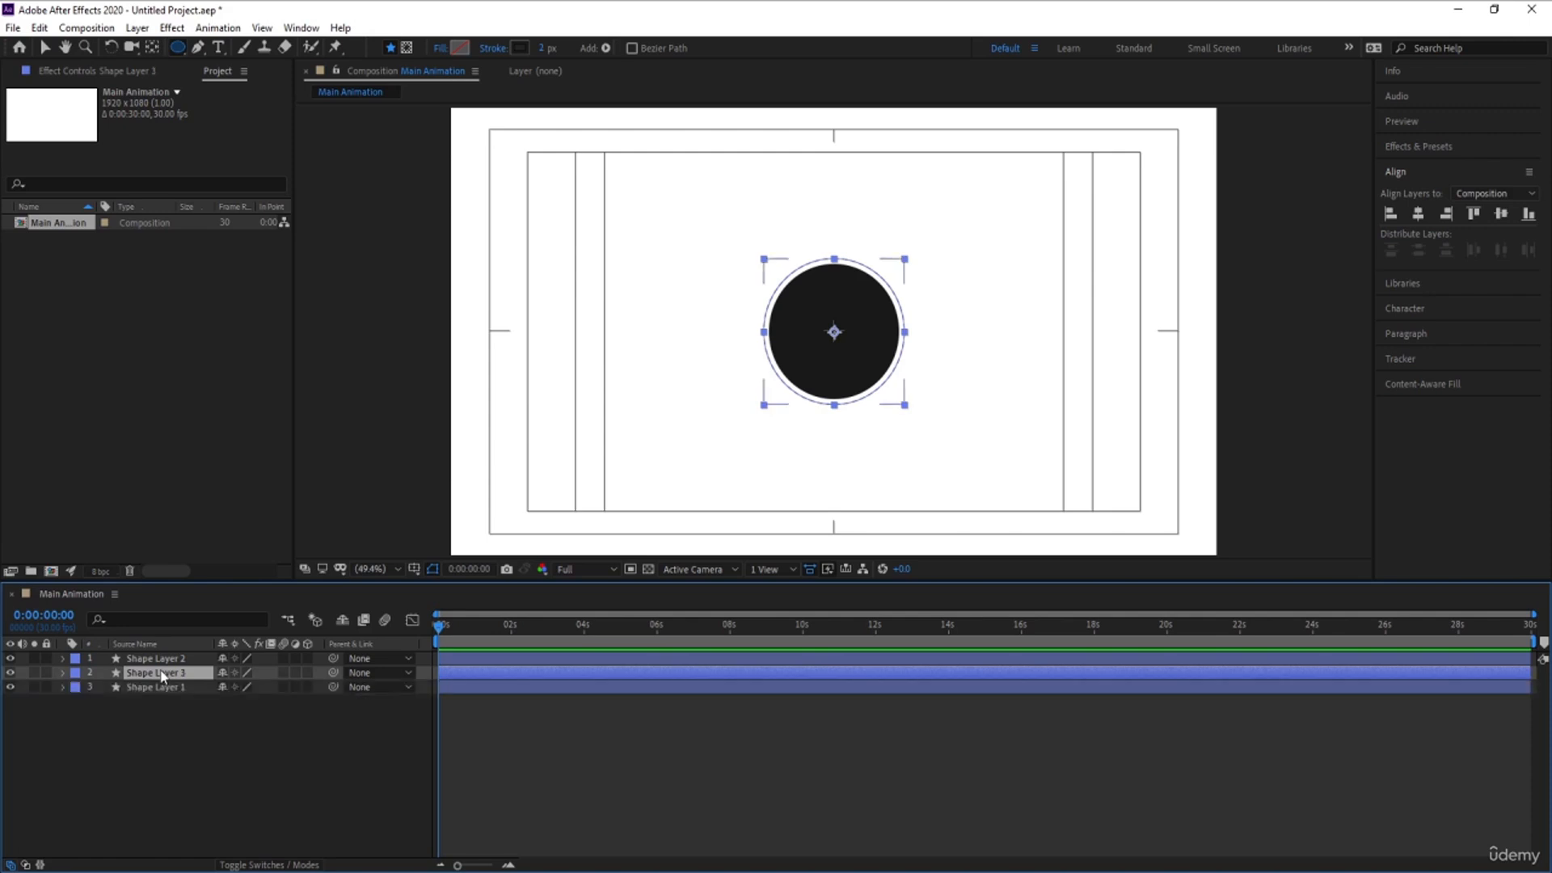
pyautogui.moveTo(162, 673); pyautogui.dragTo(157, 652)
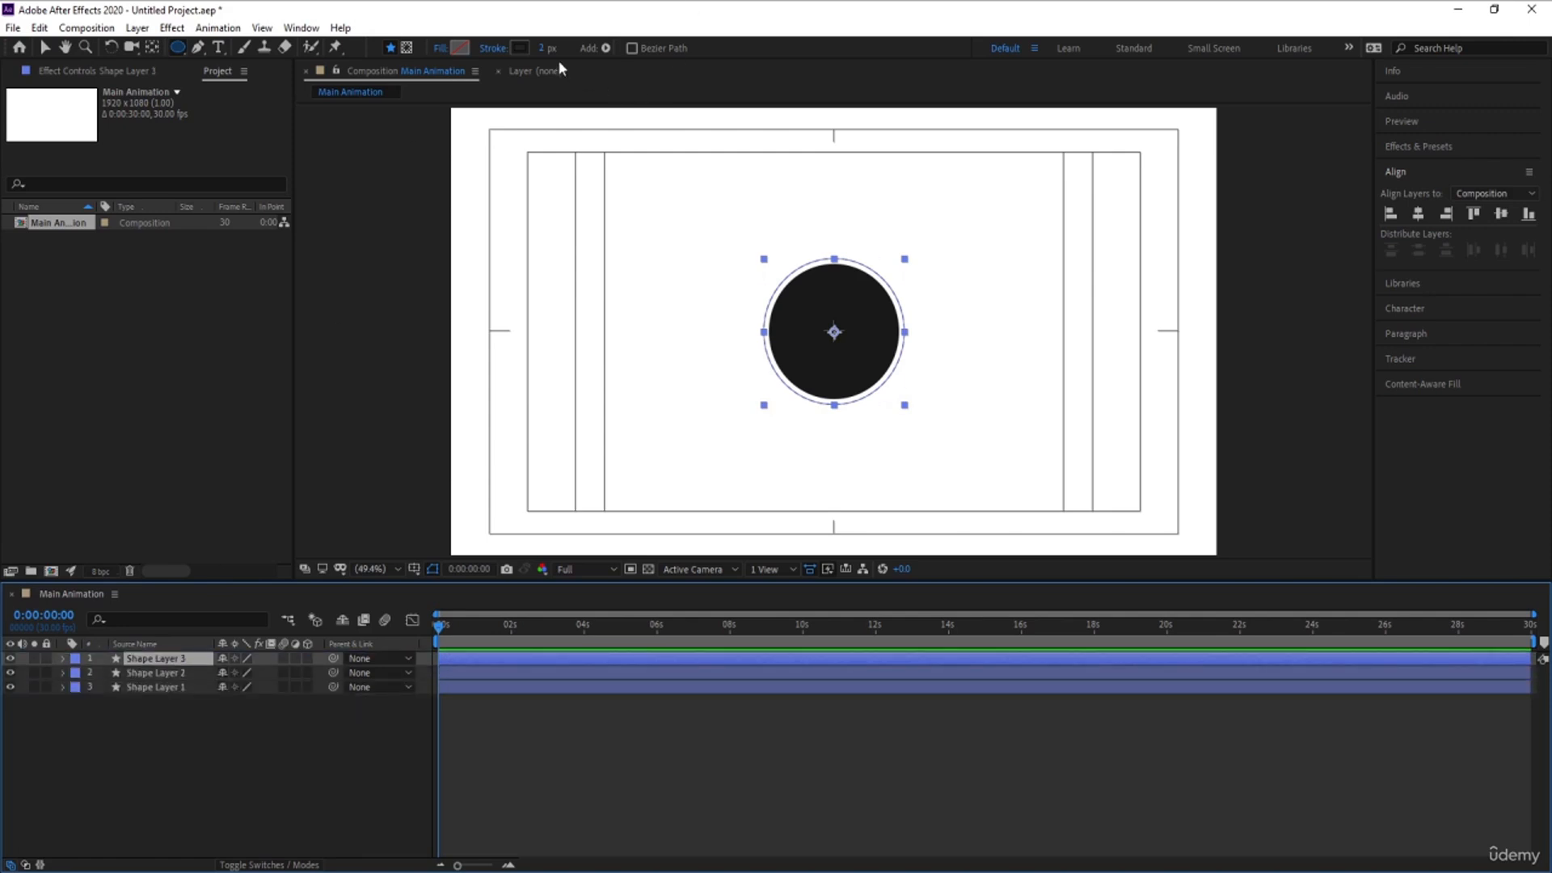
pyautogui.click(520, 48)
pyautogui.press('Return')
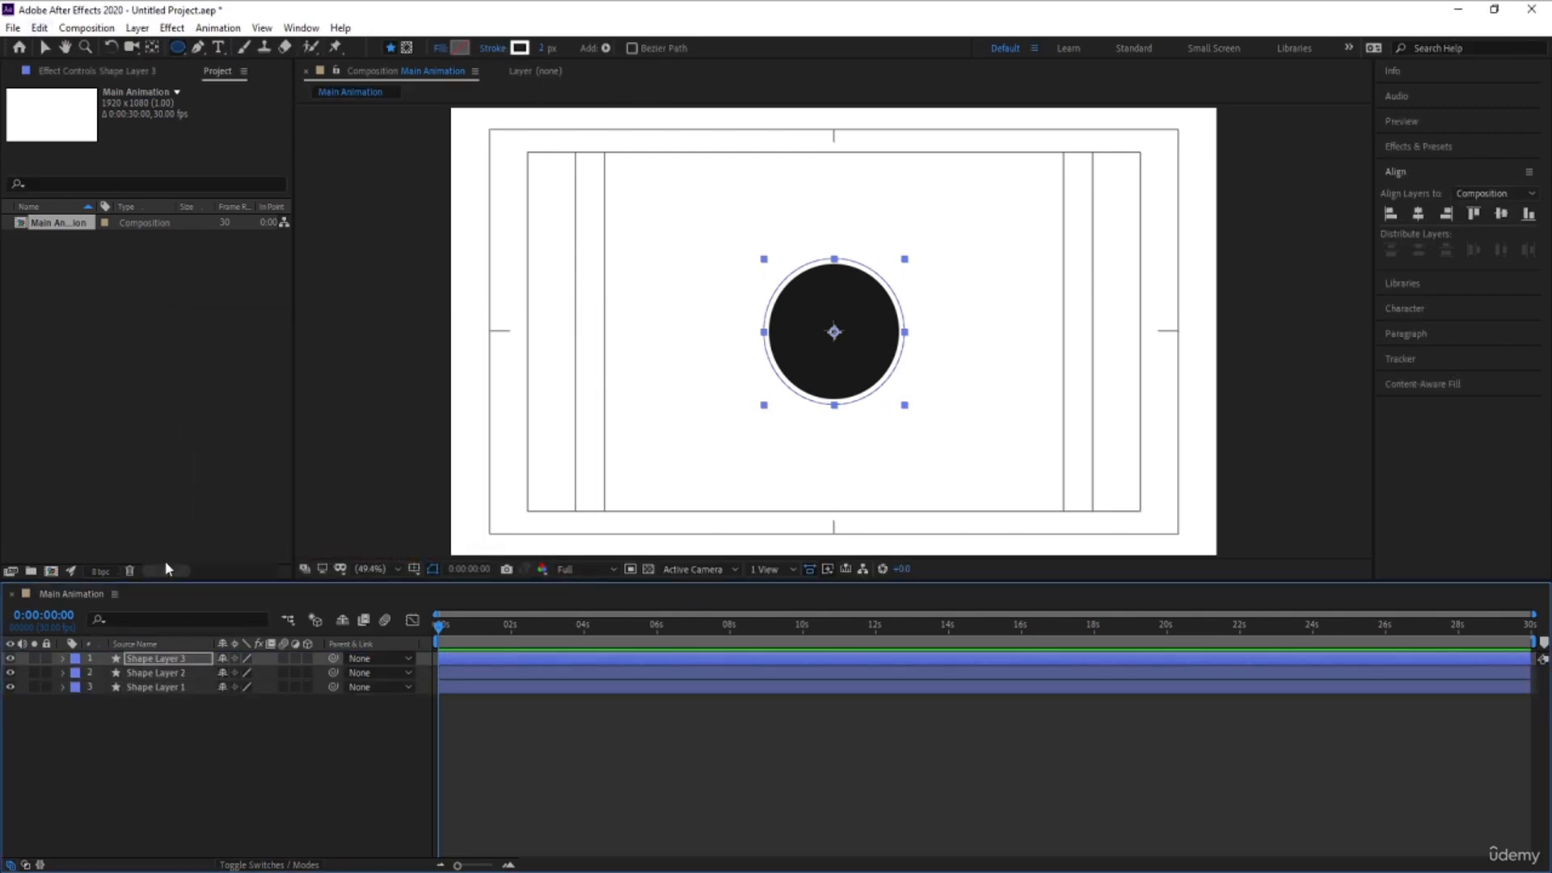
# - Scale the white dashed ring down to 94% so it sits inside the black circle
pyautogui.press('s')
pyautogui.moveTo(266, 672); pyautogui.dragTo(230, 672)
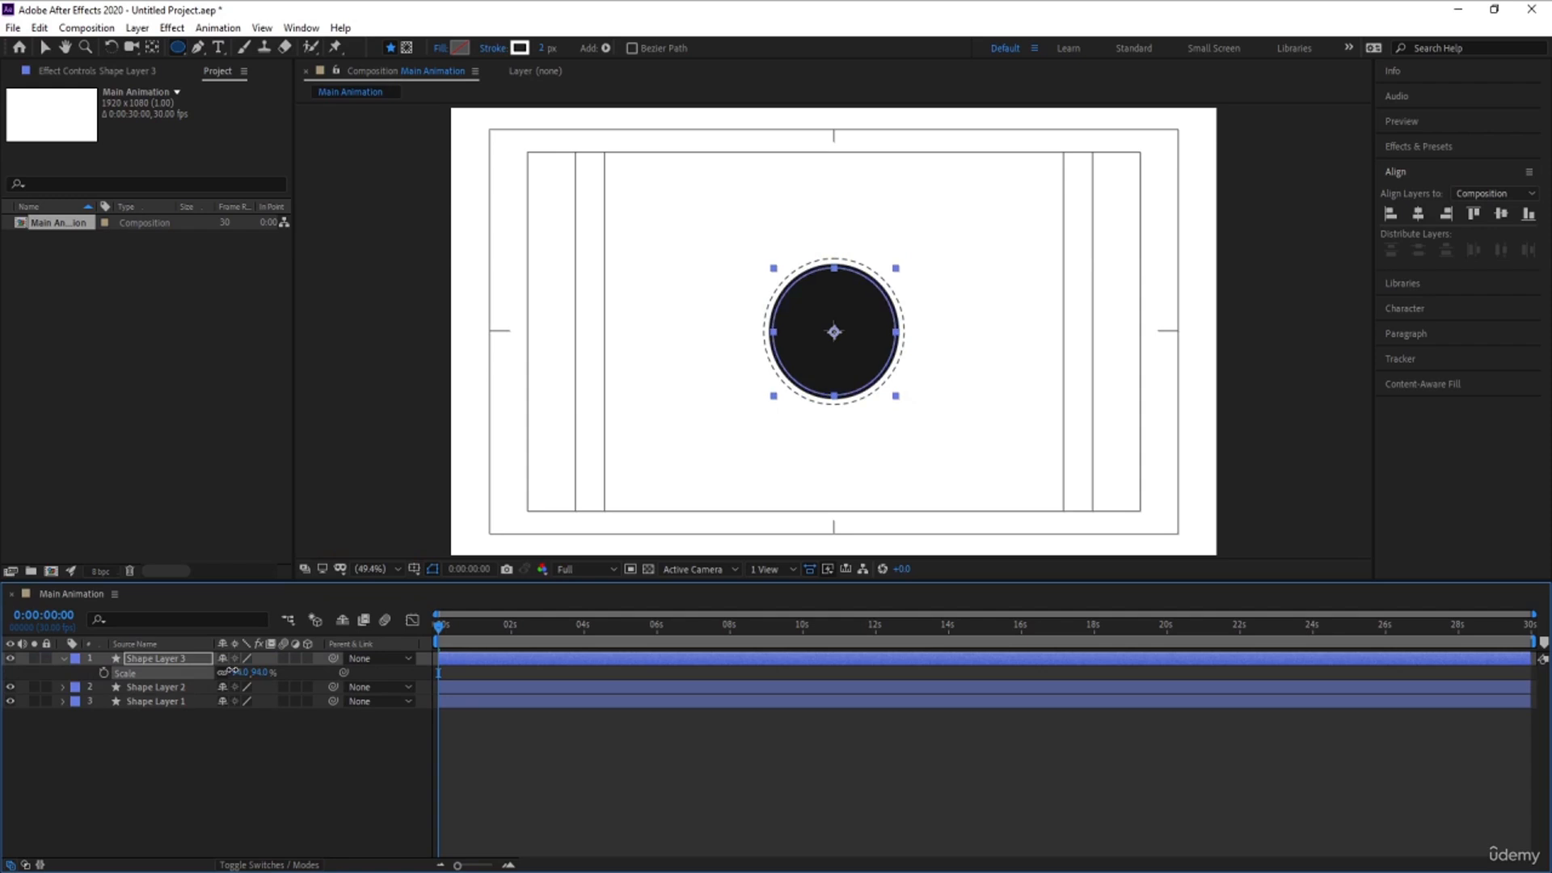
pyautogui.click(240, 716)
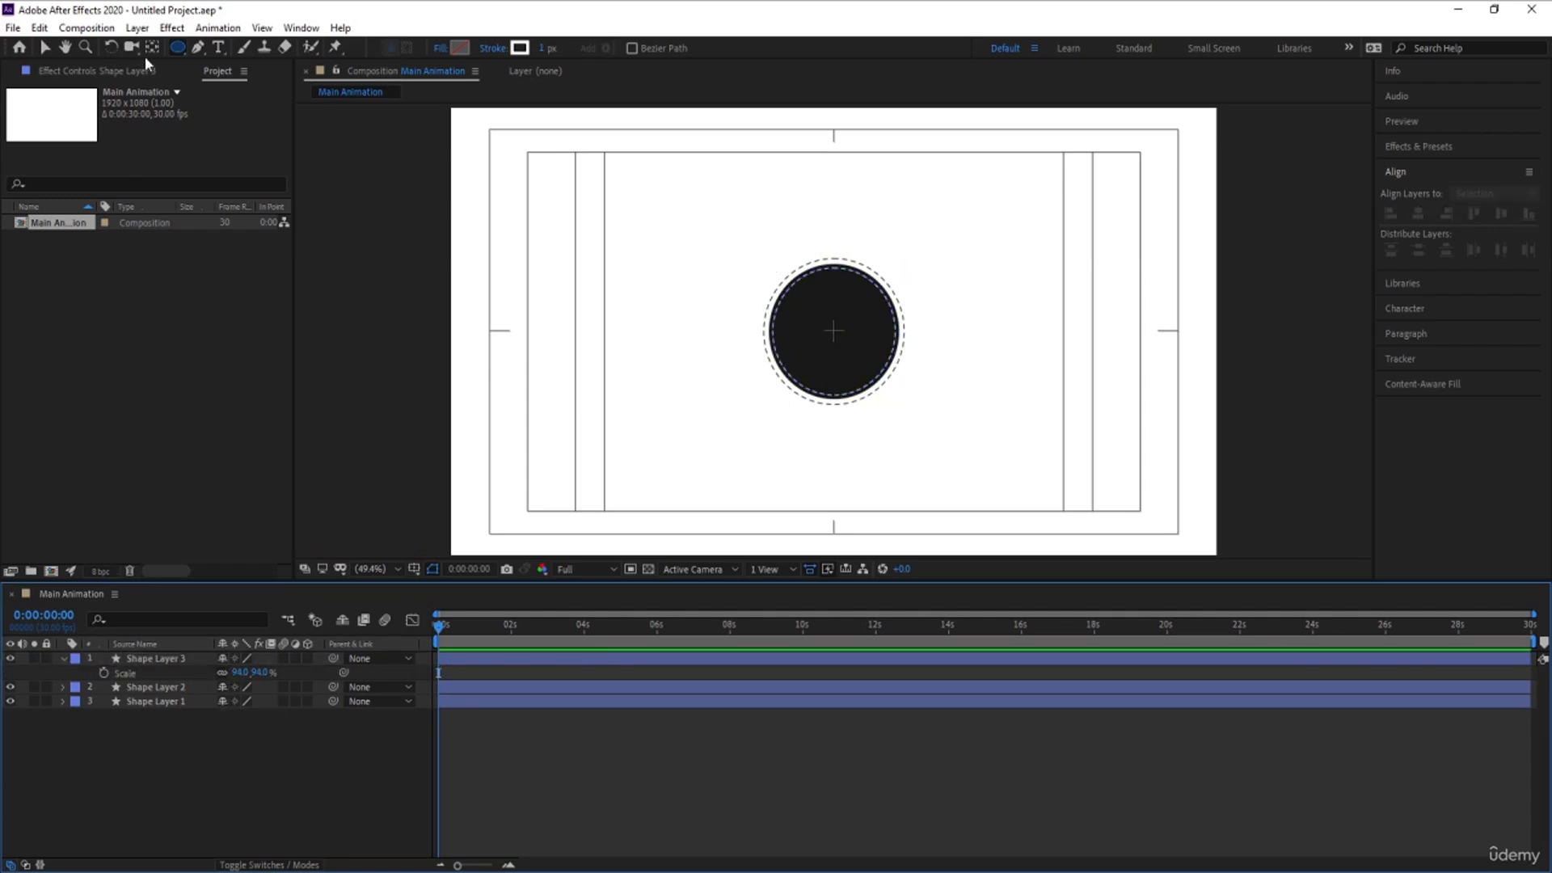
# - Add the text "INFR" inside the black circle and set its fill colour to white
pyautogui.click(218, 46)
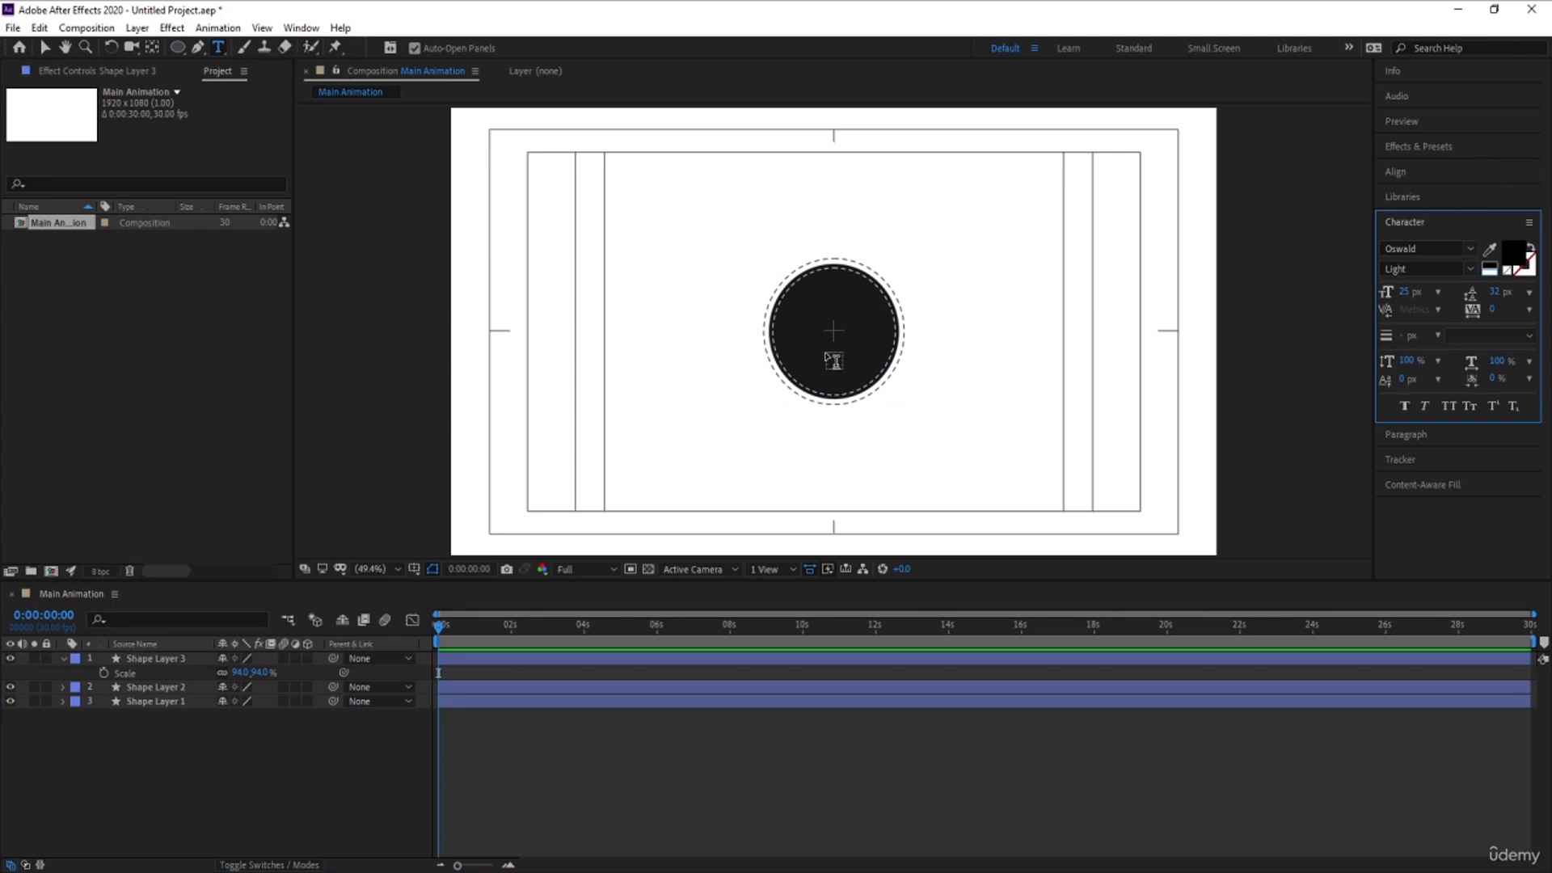
pyautogui.click(810, 346)
pyautogui.write('INFR')
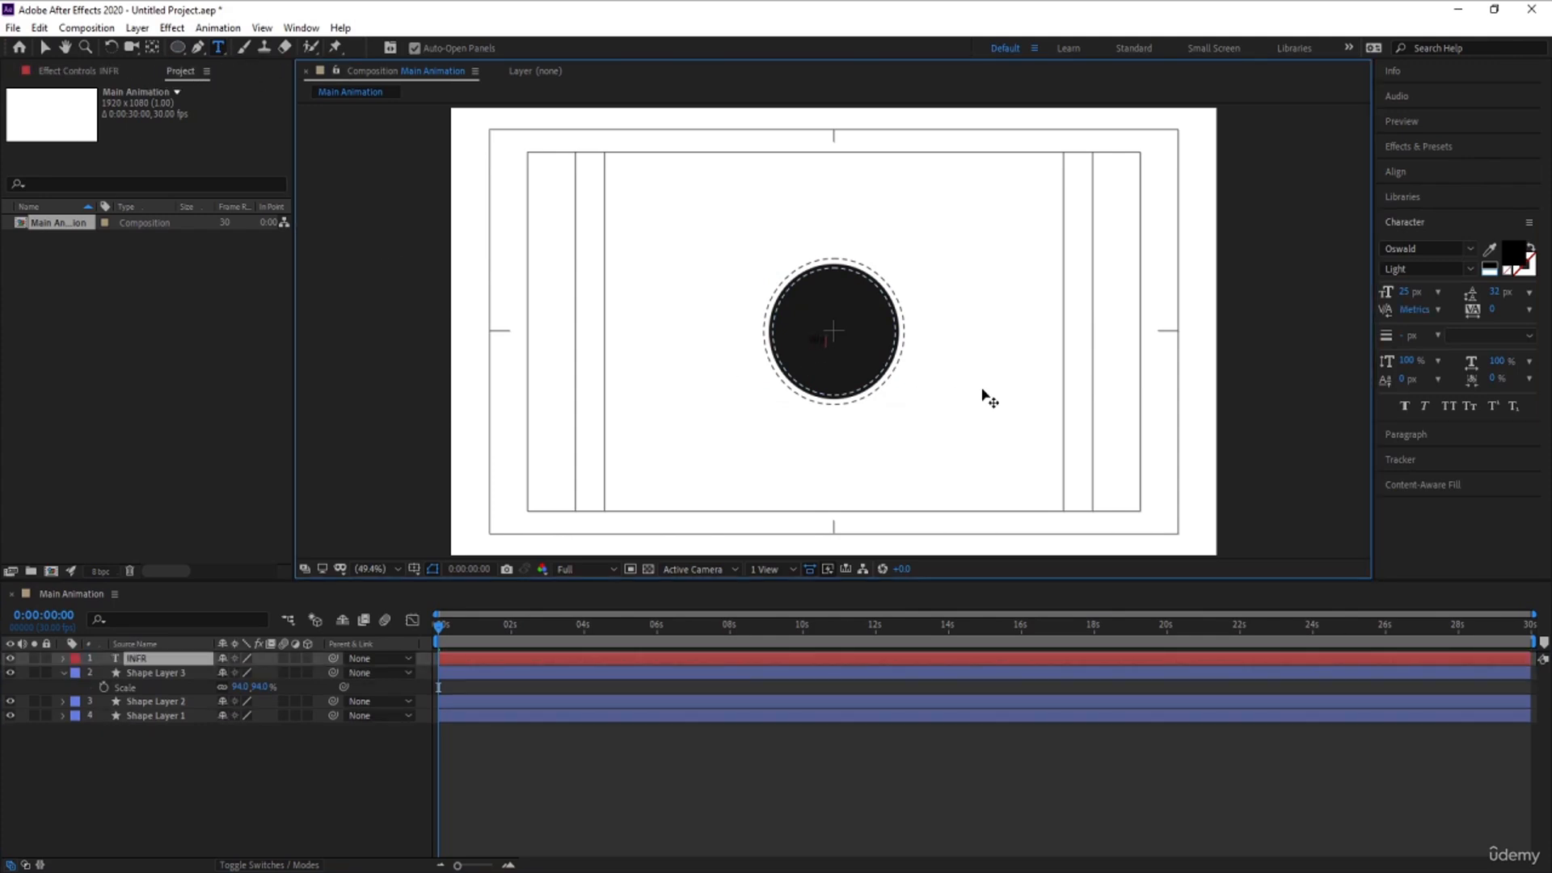
pyautogui.hotkey('ctrl', 'a')
pyautogui.click(1490, 266)
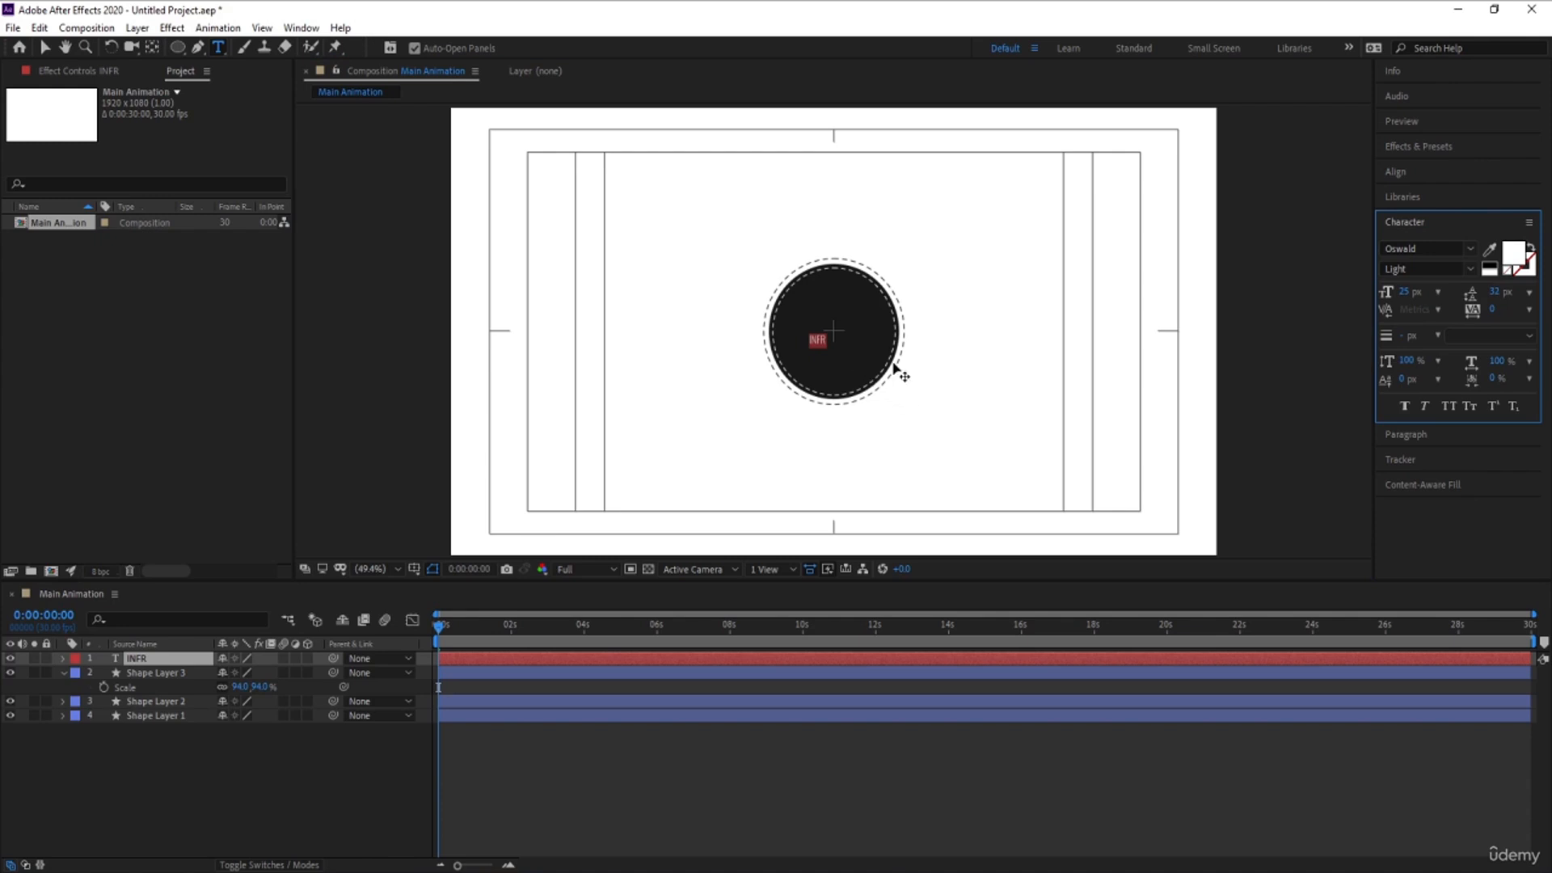
# - Set the label's font style to Medium and replace its text with "INFOGRAPHICS"
pyautogui.click(1473, 272)
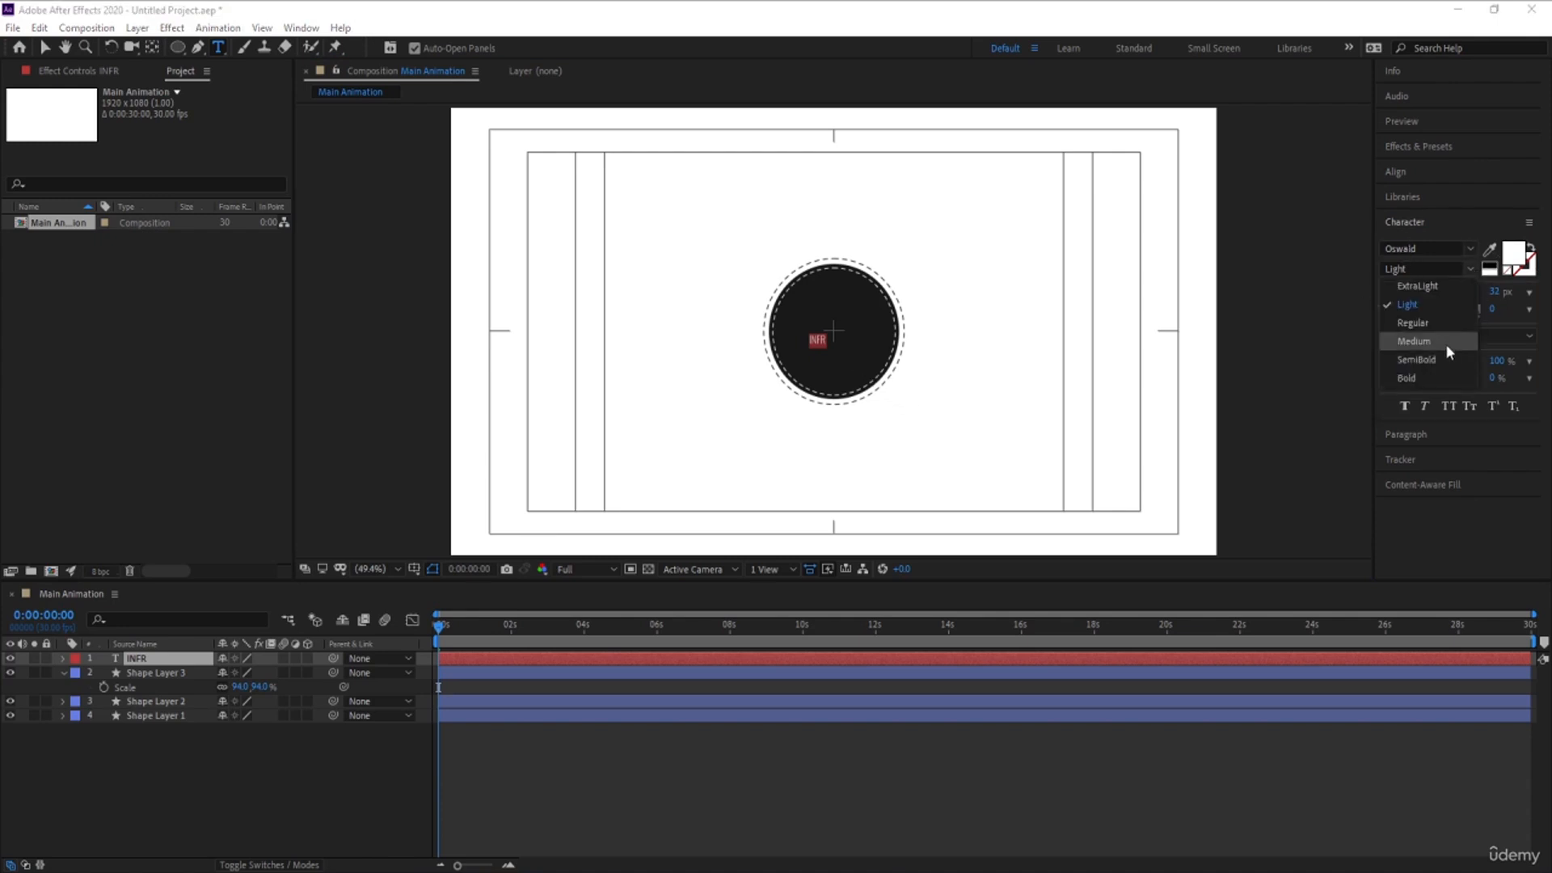
pyautogui.click(1439, 341)
pyautogui.click(884, 388)
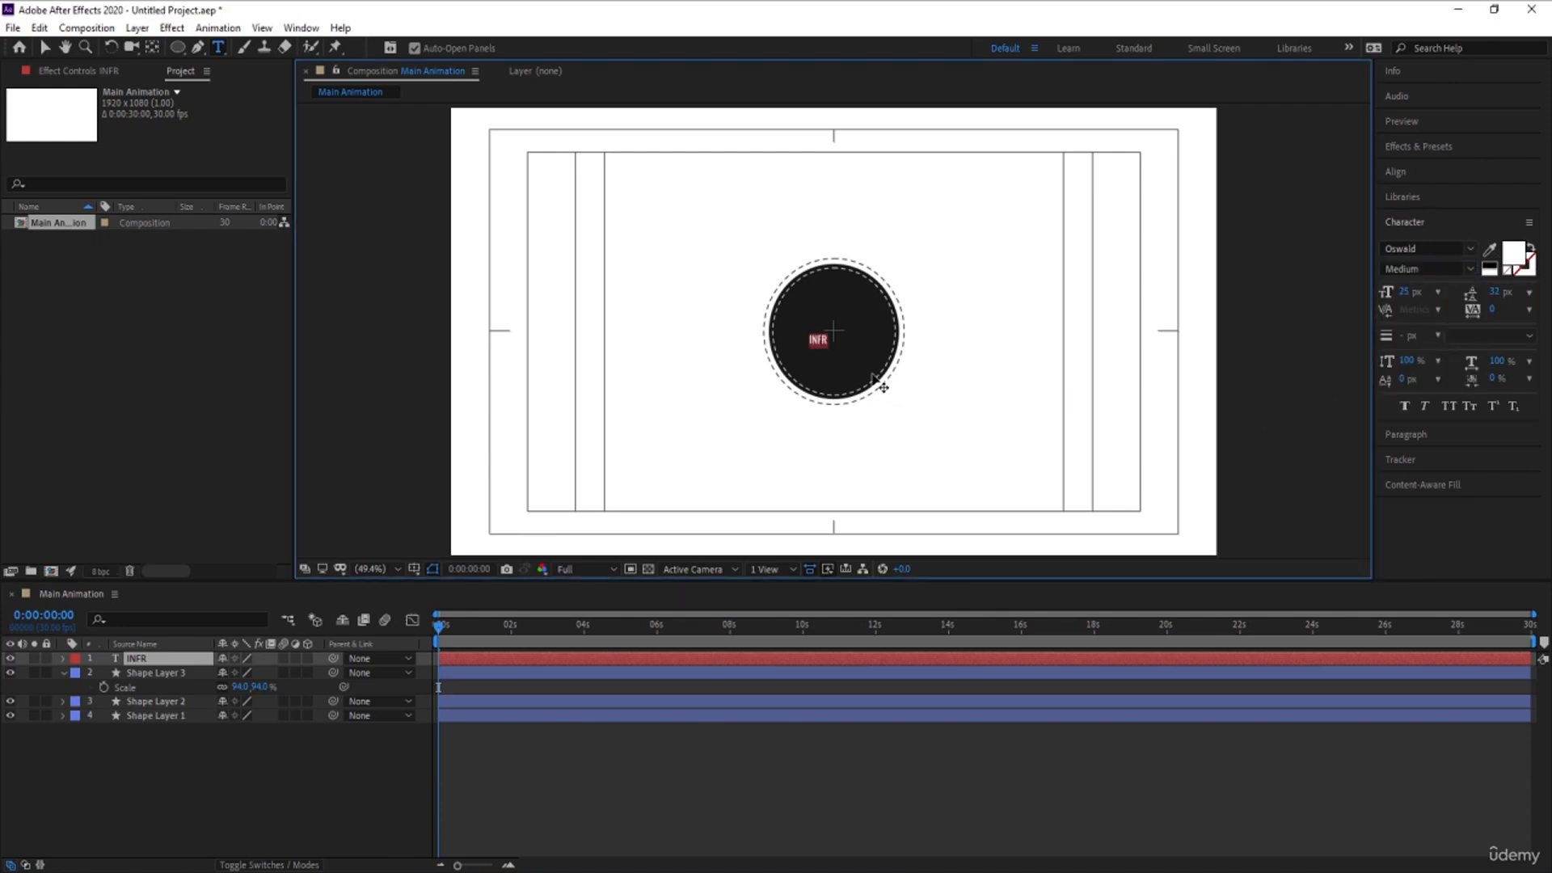
pyautogui.write('INFOGRAPHICS')
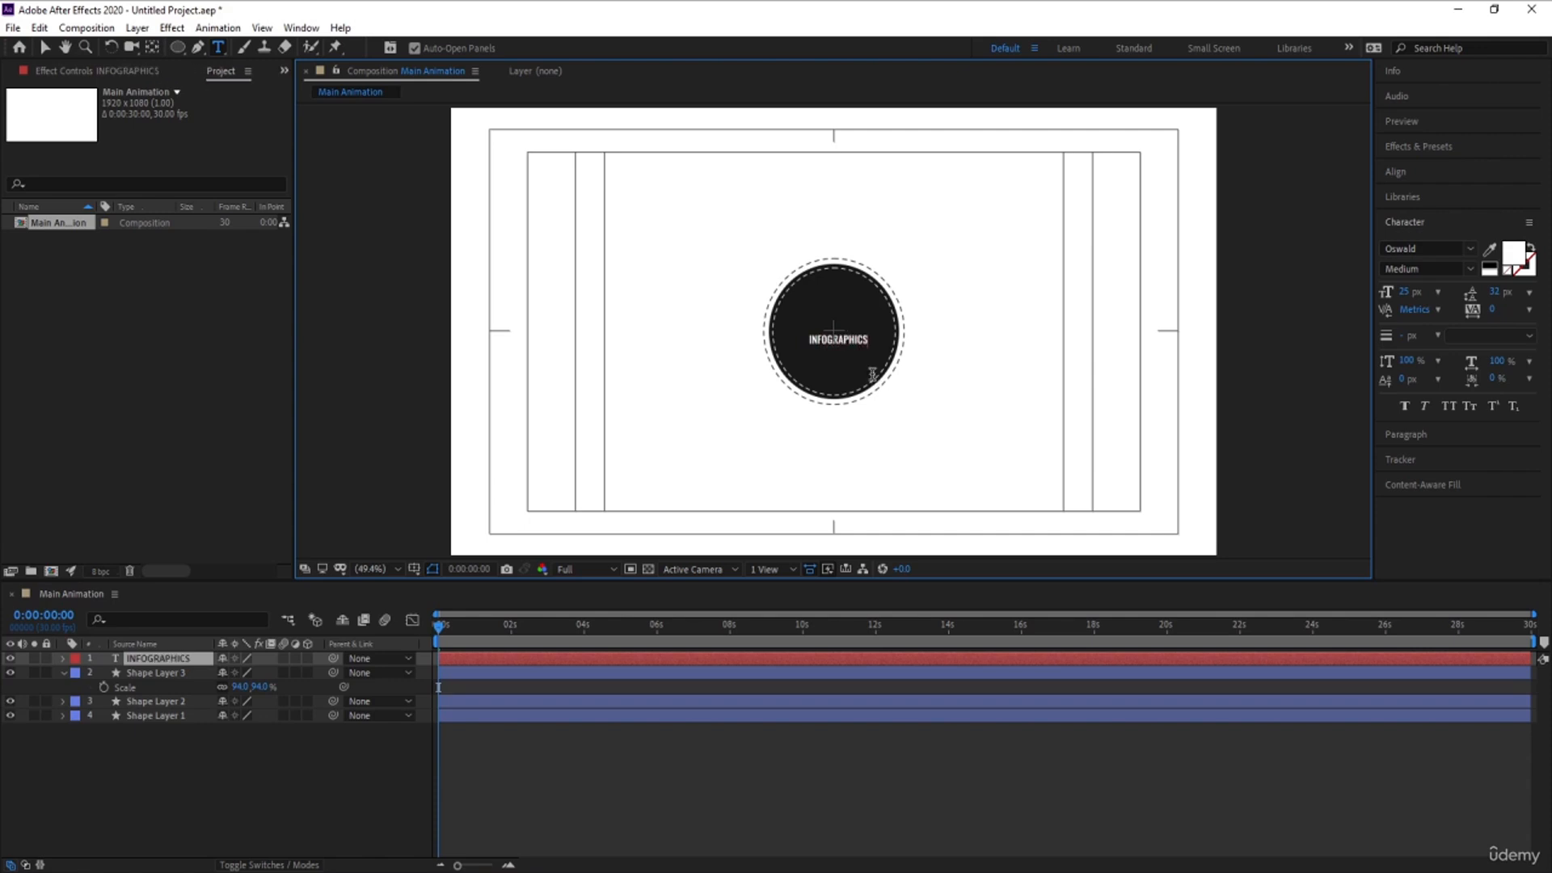
pyautogui.press('Escape')
# - Centre the INFOGRAPHICS text layer horizontally and vertically in the composition
pyautogui.click(186, 730)
pyautogui.click(150, 659)
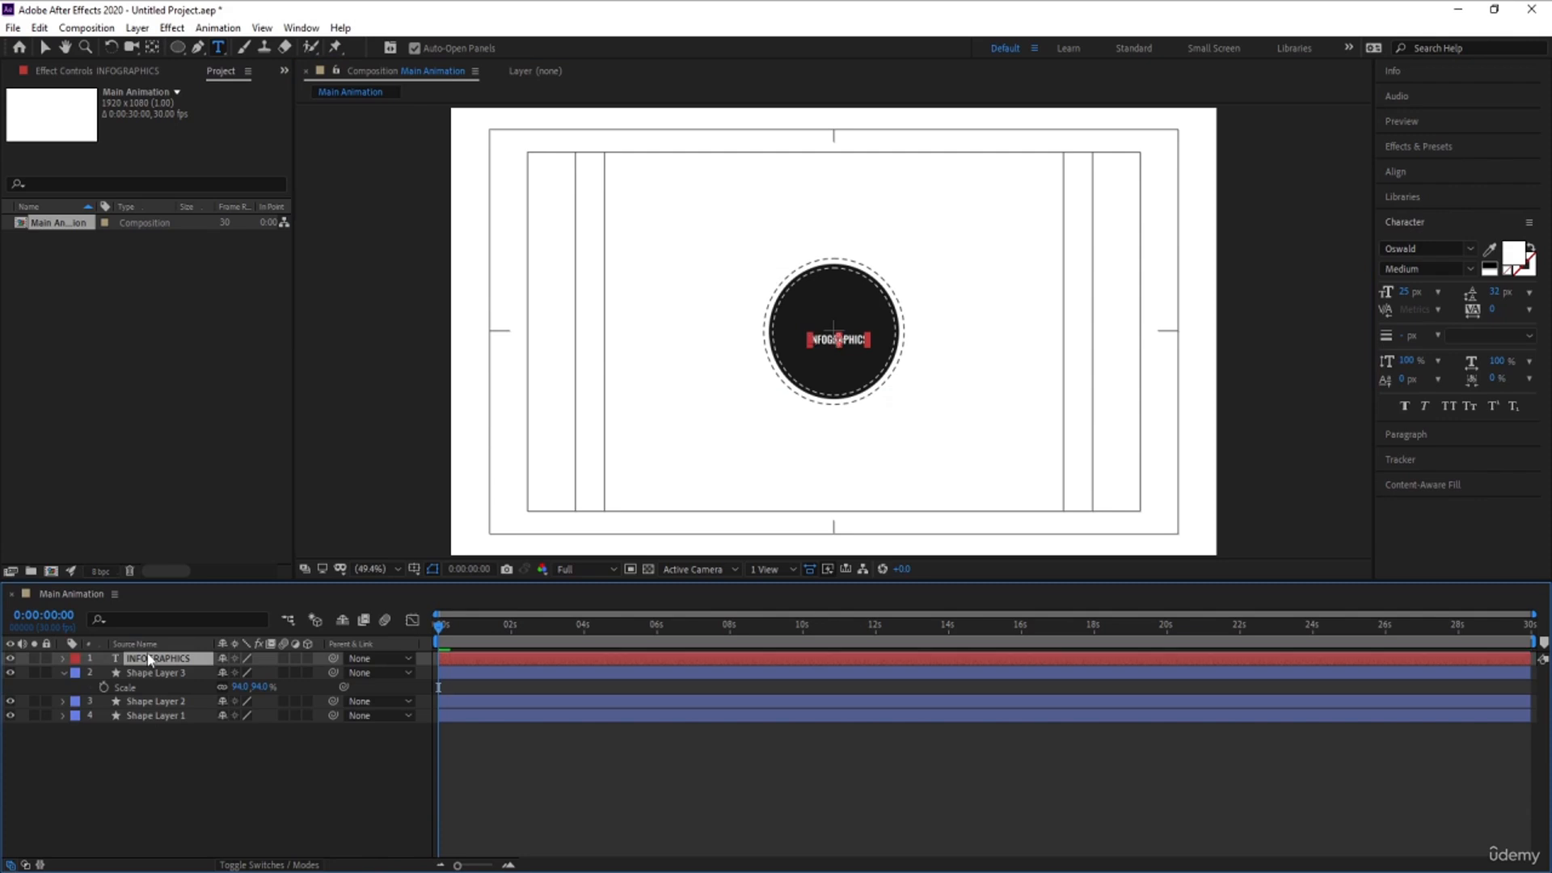
pyautogui.click(1420, 171)
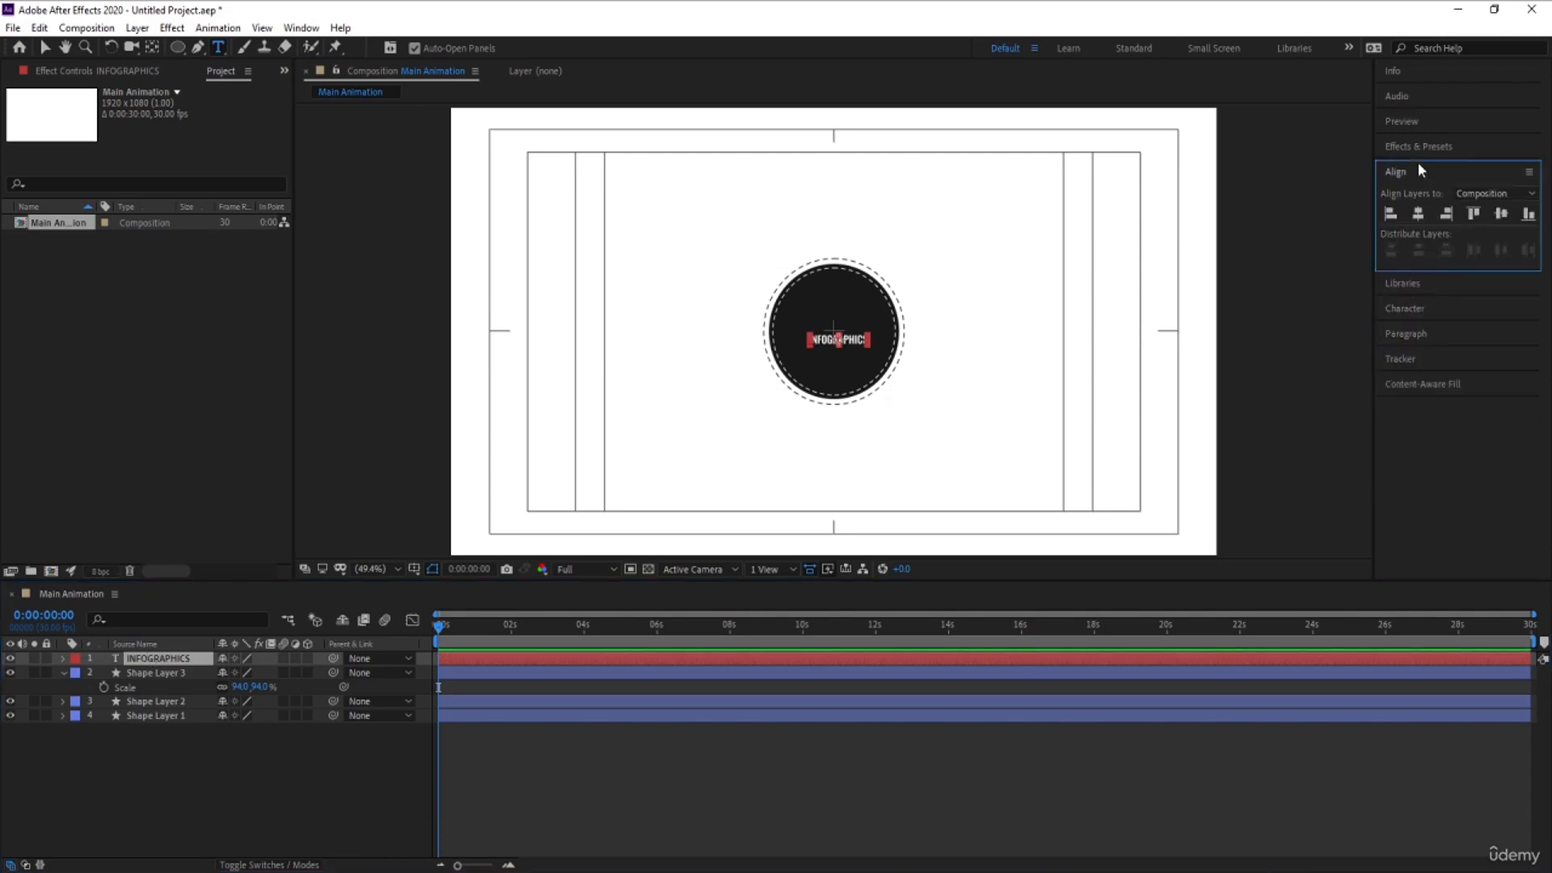
pyautogui.click(1418, 213)
pyautogui.click(1501, 213)
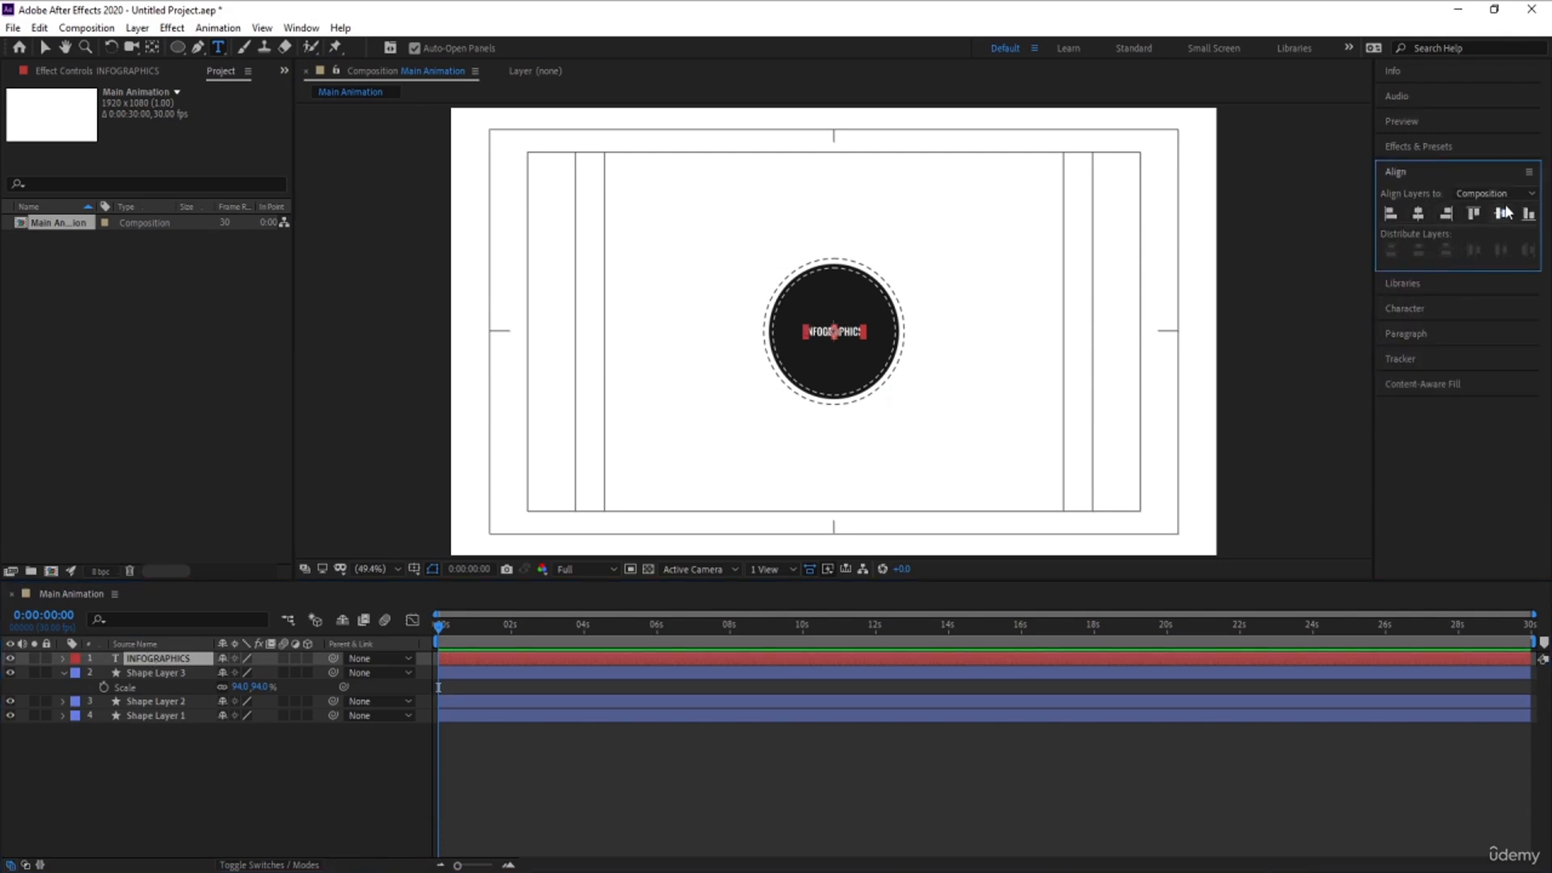
# - Scale the INFOGRAPHICS text up to about 150% and collapse the layers' revealed properties
pyautogui.press('s')
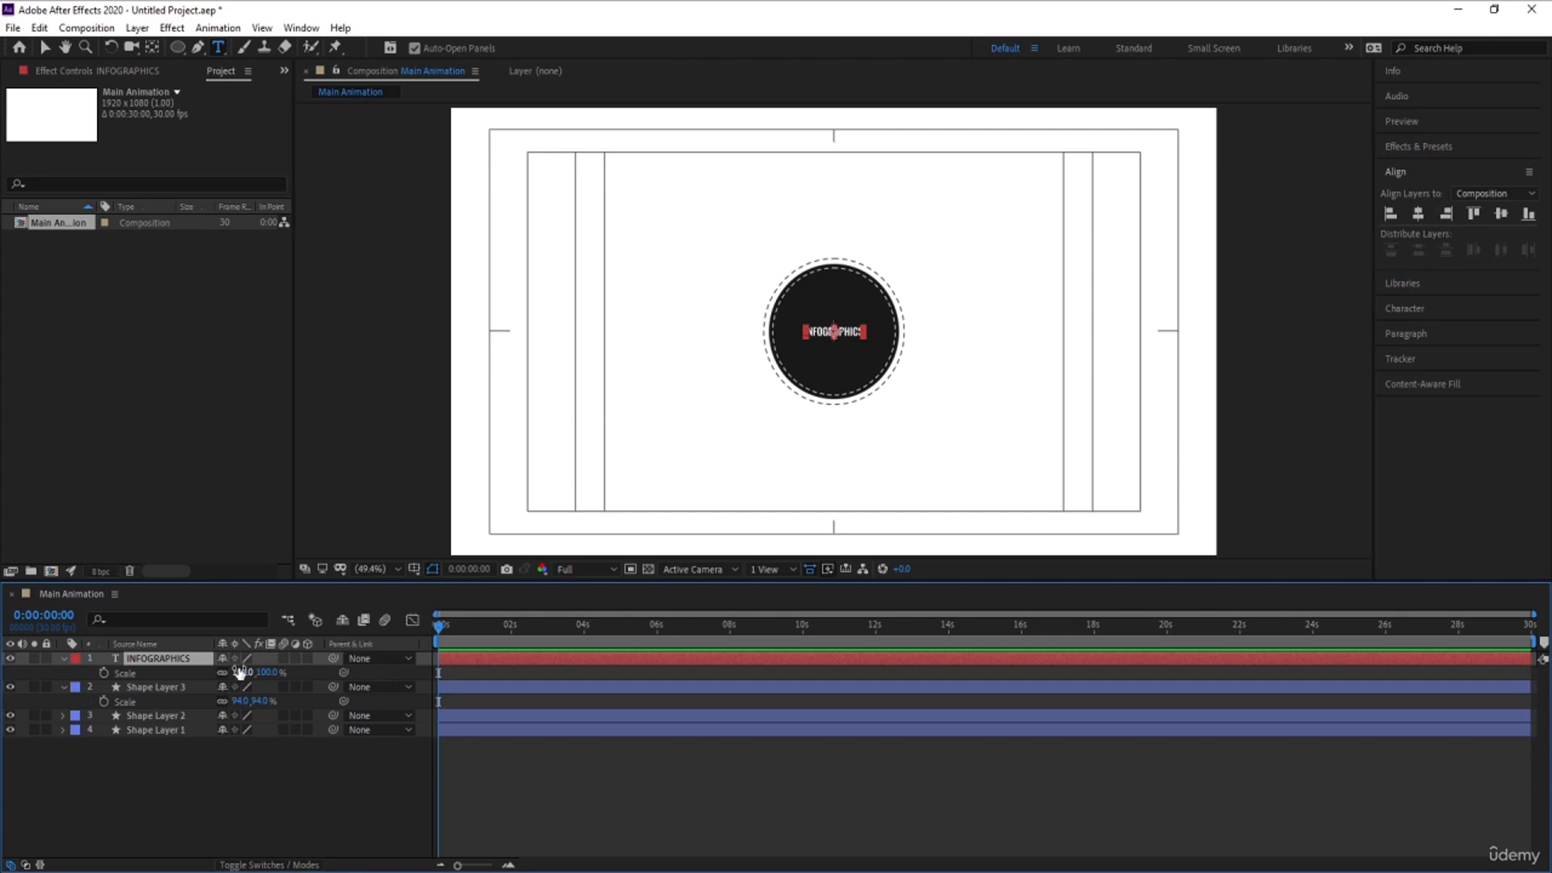
pyautogui.moveTo(251, 672); pyautogui.dragTo(282, 664)
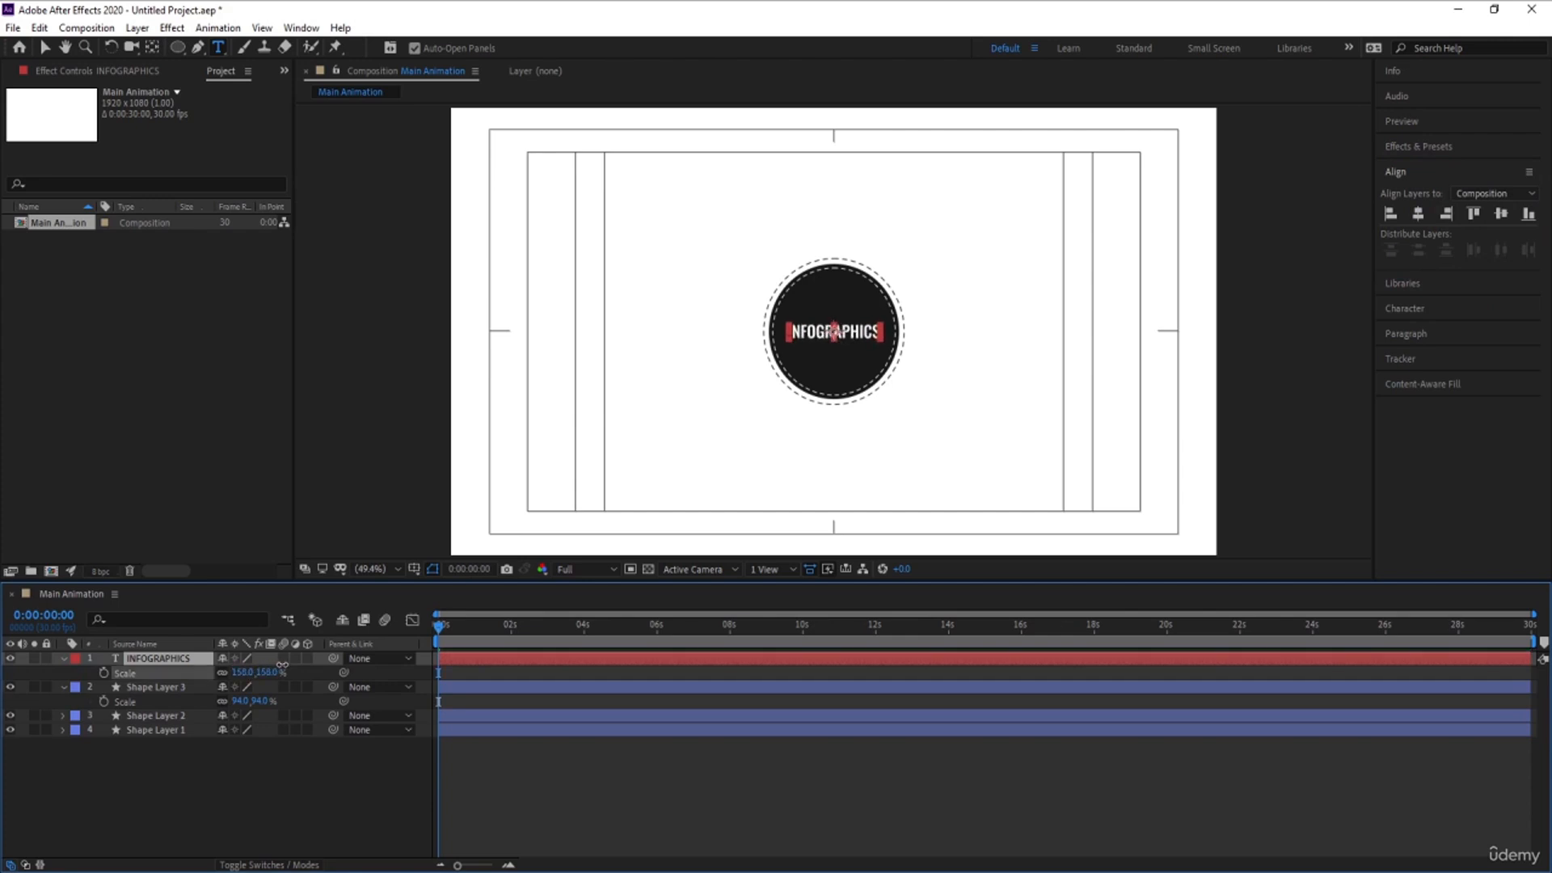
pyautogui.click(197, 784)
pyautogui.press('u')
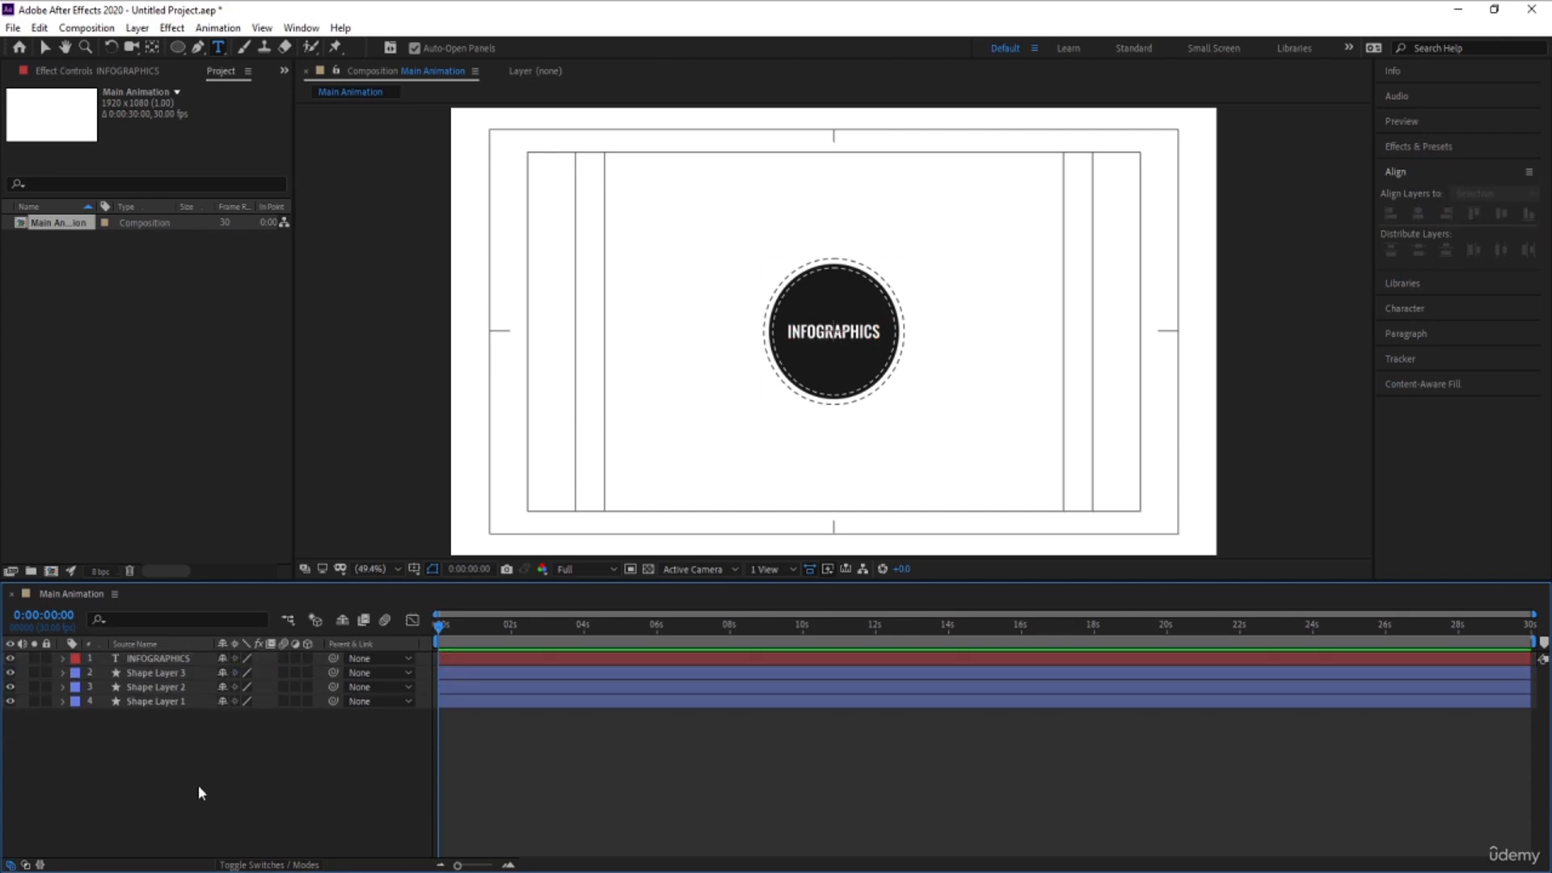
# - Create a new composition named "text 1" with the existing 1920 x 1080, 30 fps settings
pyautogui.hotkey('ctrl', 'n')
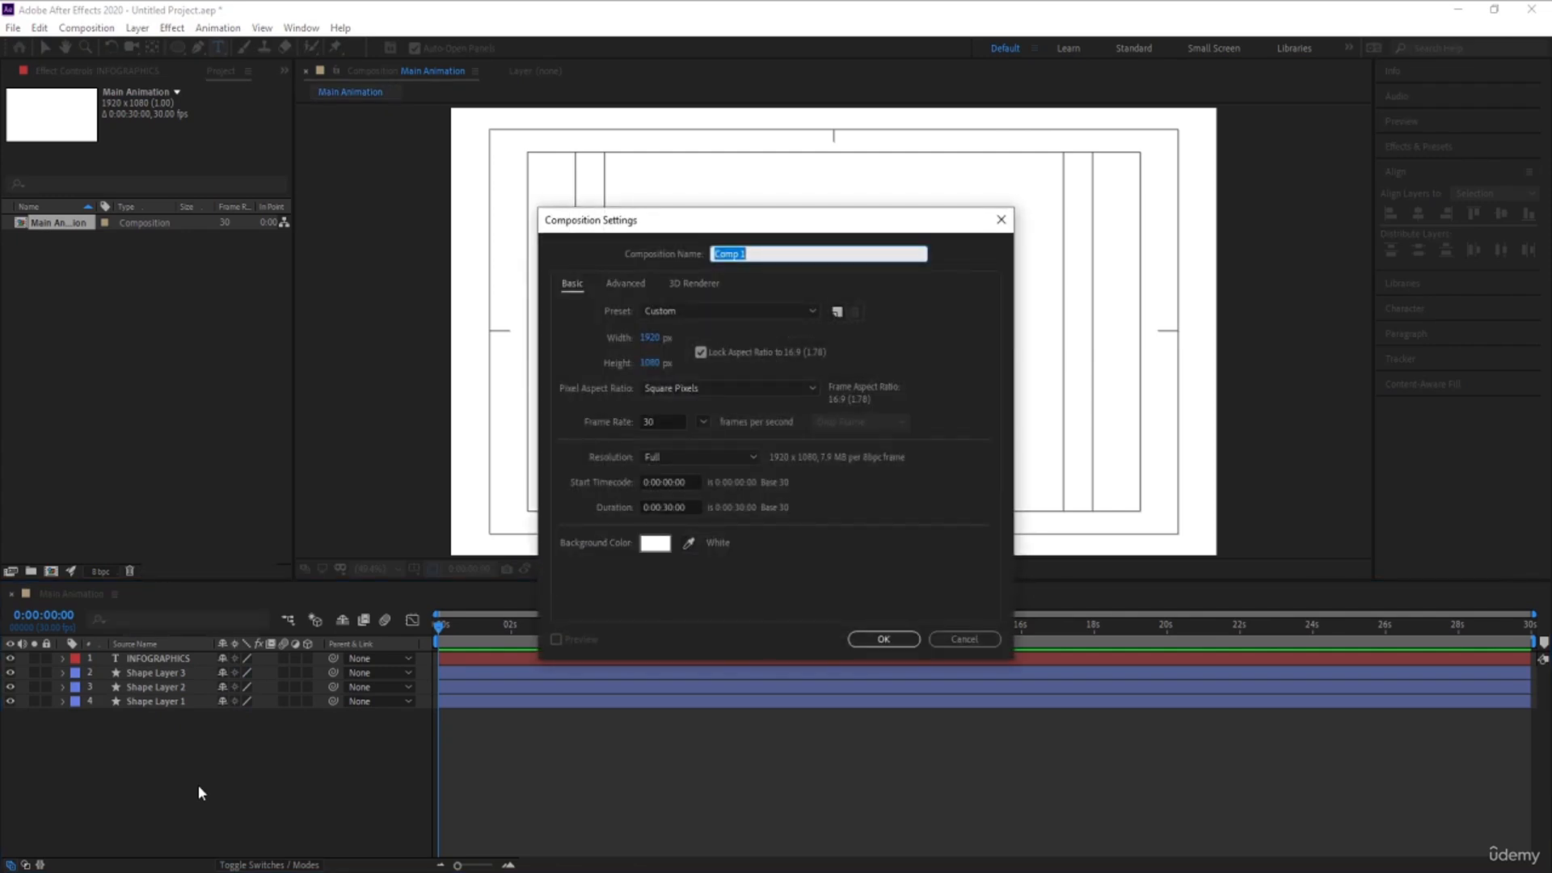
pyautogui.write('text')
pyautogui.press('Return')
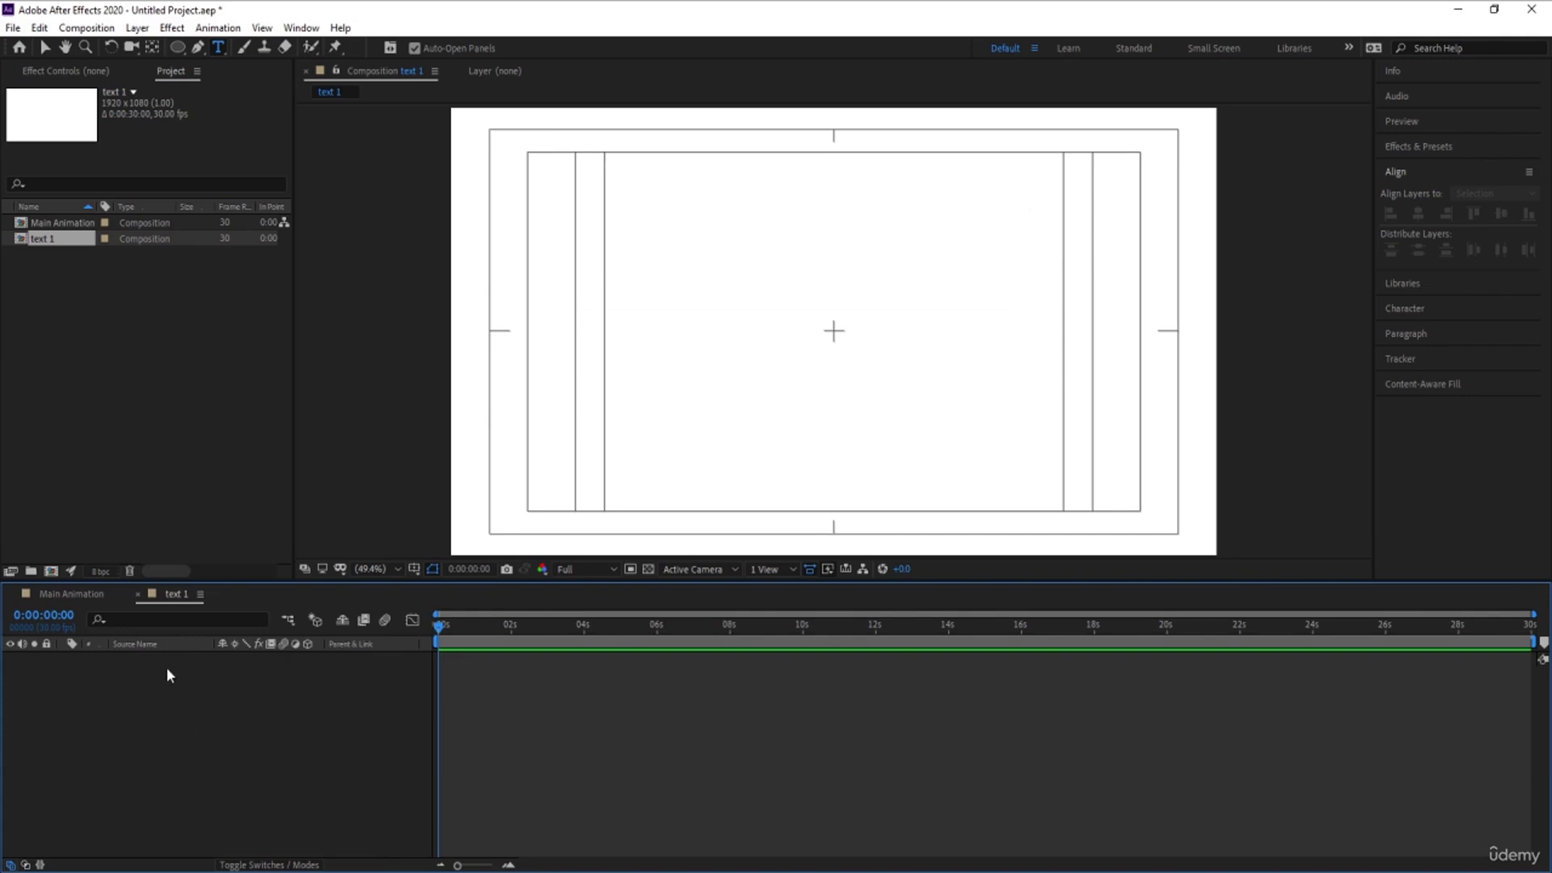
# - Draw a large, nearly circular ellipse as a new shape layer around the middle of the composition
pyautogui.click(177, 47)
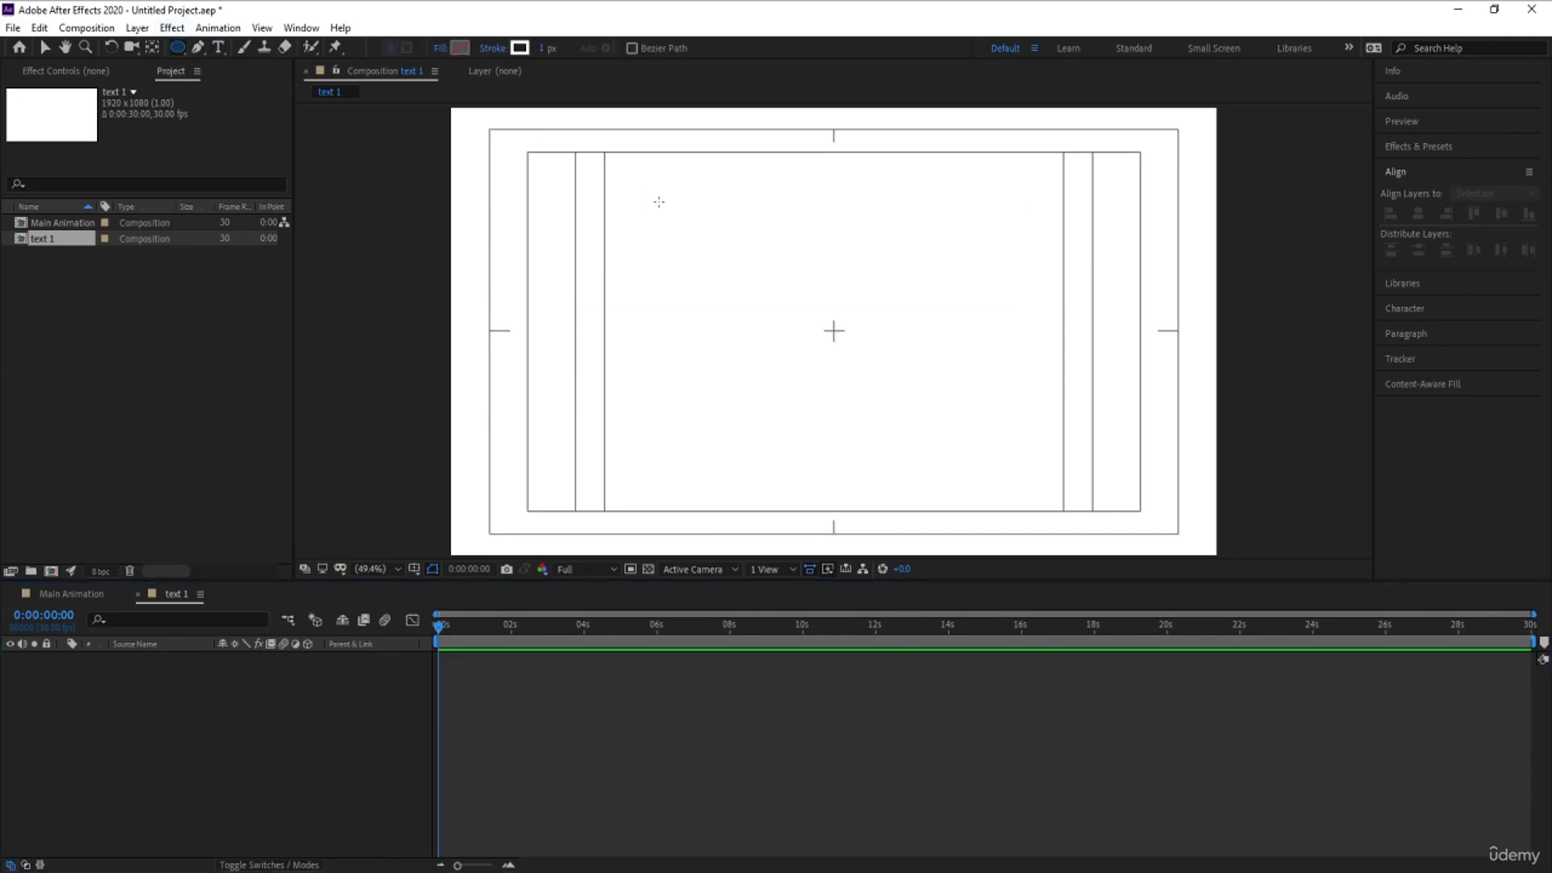
pyautogui.moveTo(715, 193); pyautogui.dragTo(1000, 493)
pyautogui.click(134, 782)
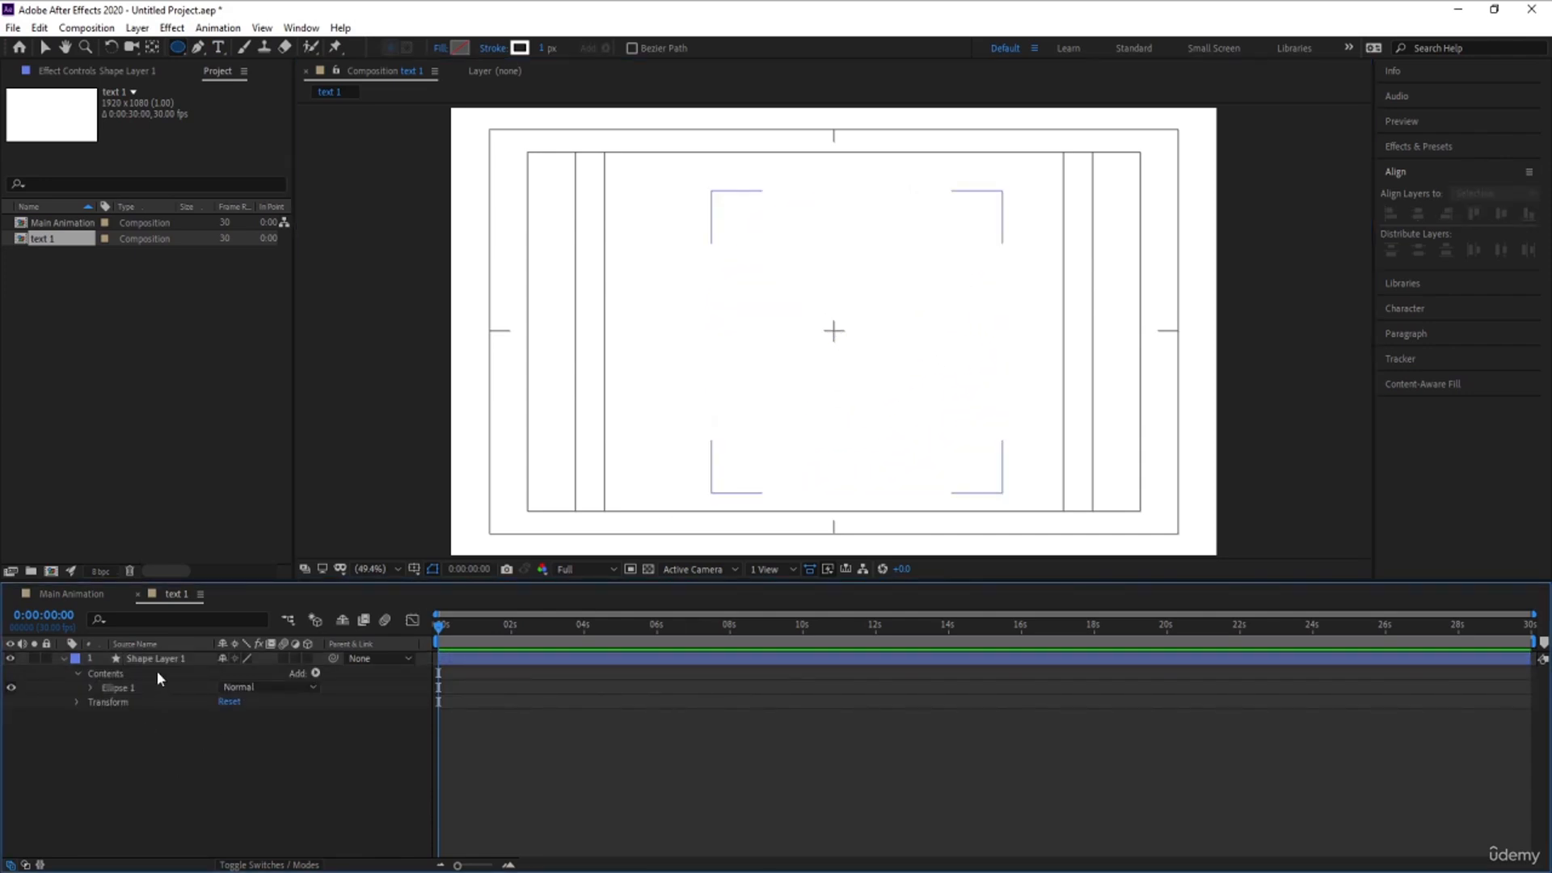
# - Centre the ellipse layer's anchor point on the shape and align the layer to the composition's centre
pyautogui.click(150, 660)
pyautogui.hotkey('ctrl', 'alt', 'Home')
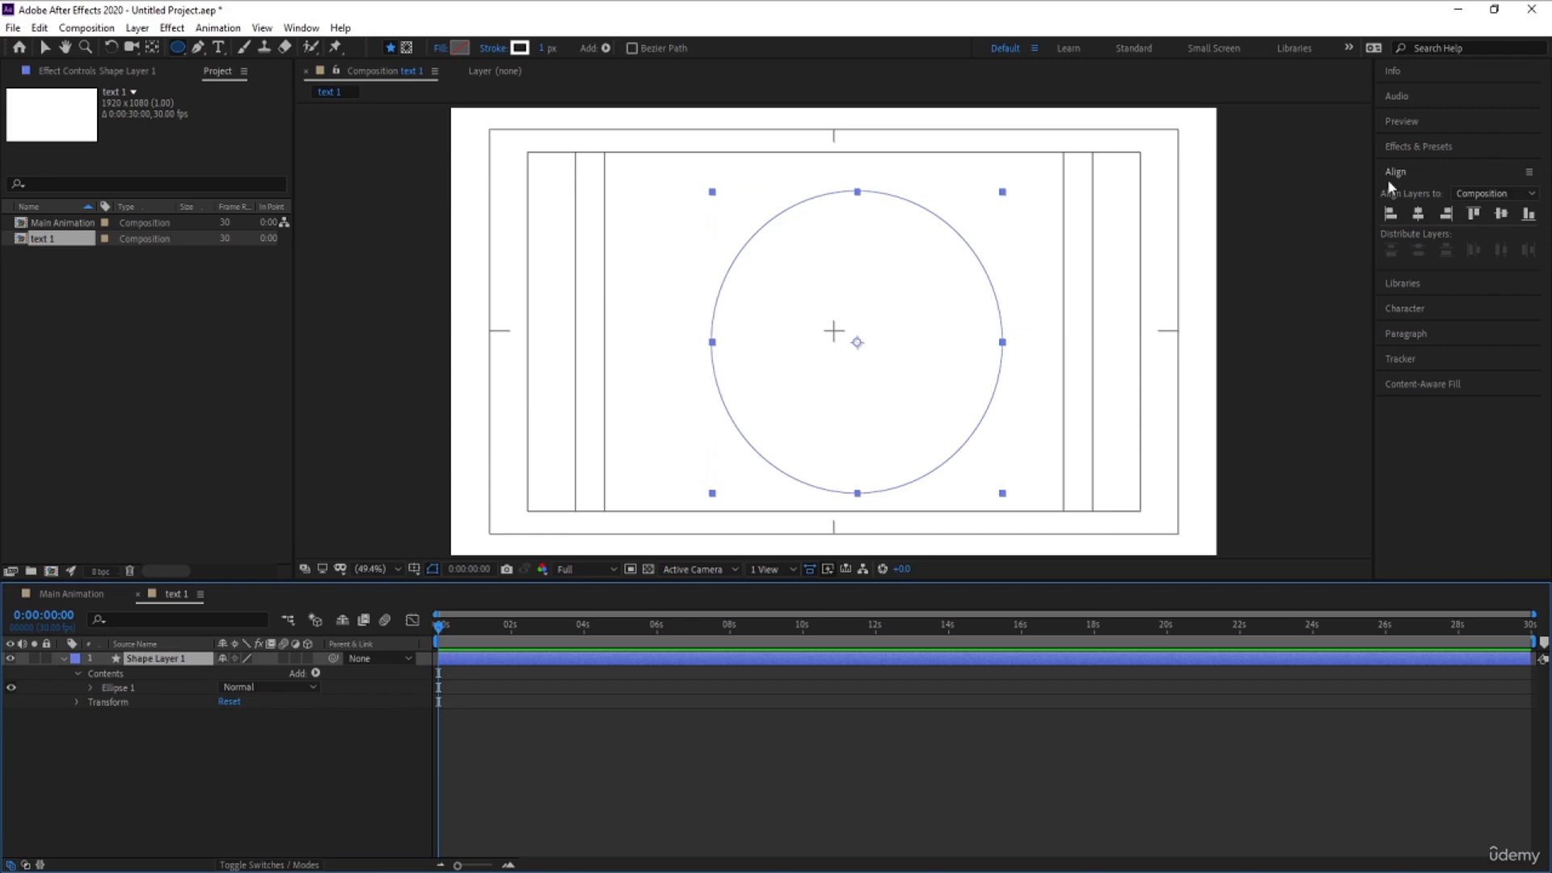
pyautogui.click(1417, 214)
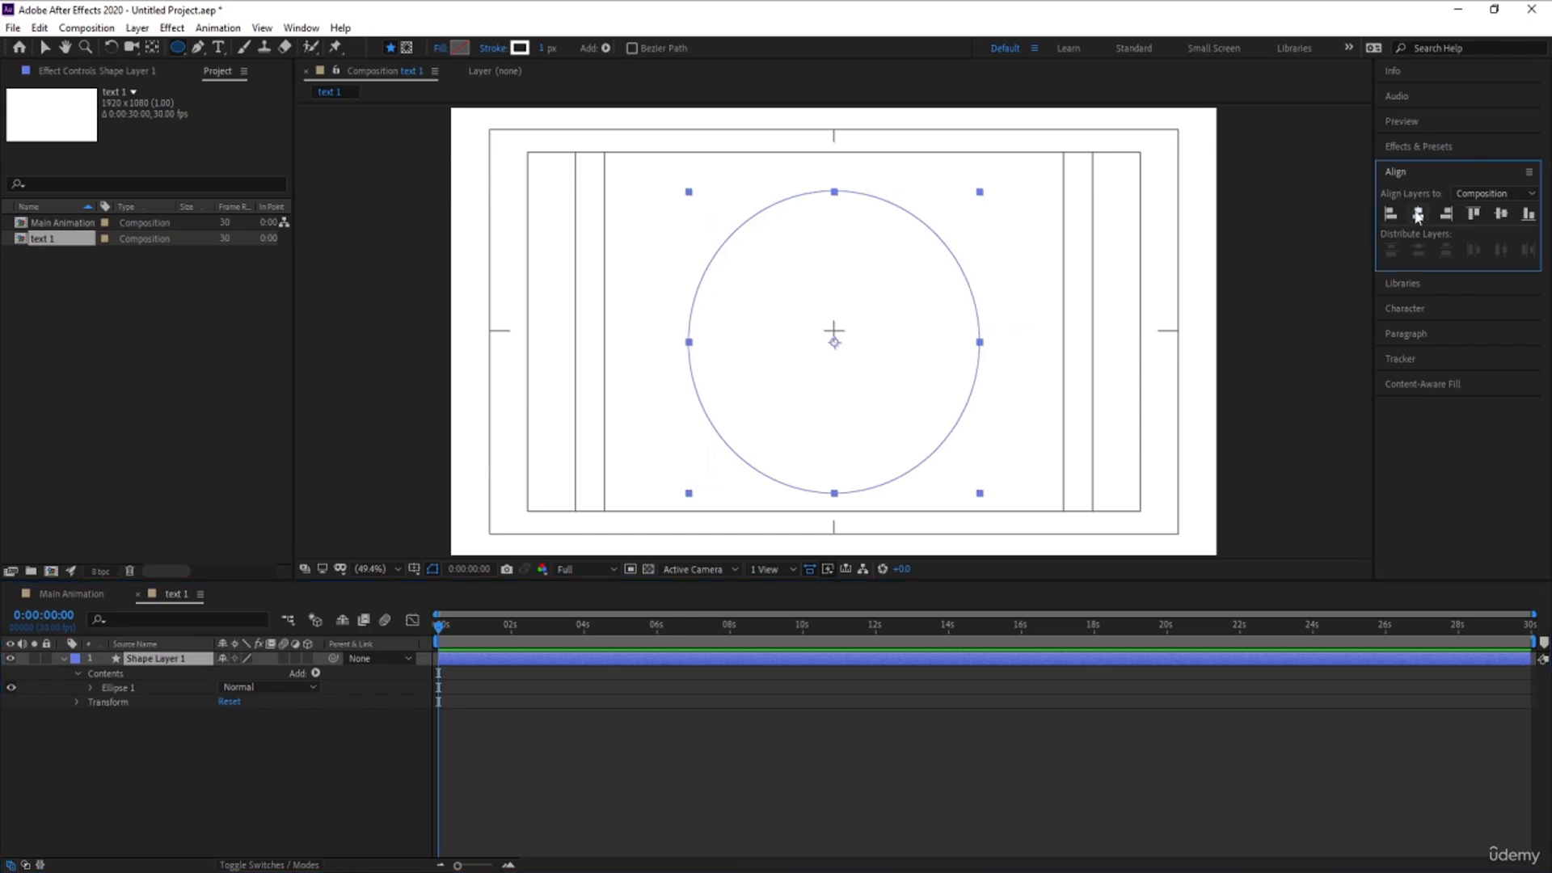
pyautogui.click(1501, 214)
pyautogui.click(180, 746)
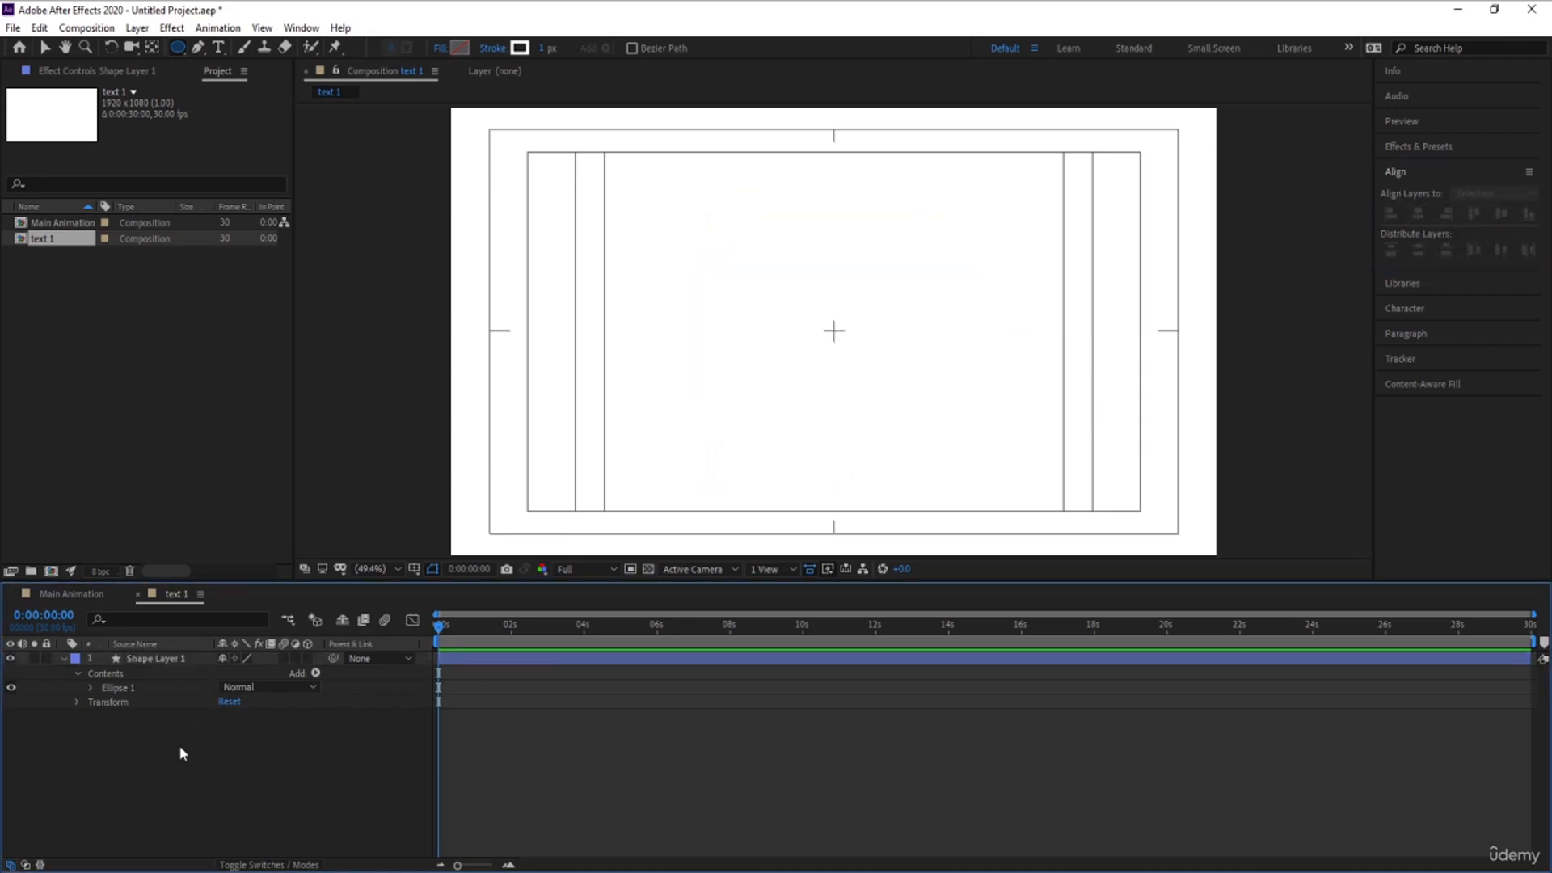
# - Change the text 1 composition's background colour to grey (9D9D9D)
pyautogui.hotkey('ctrl', 'k')
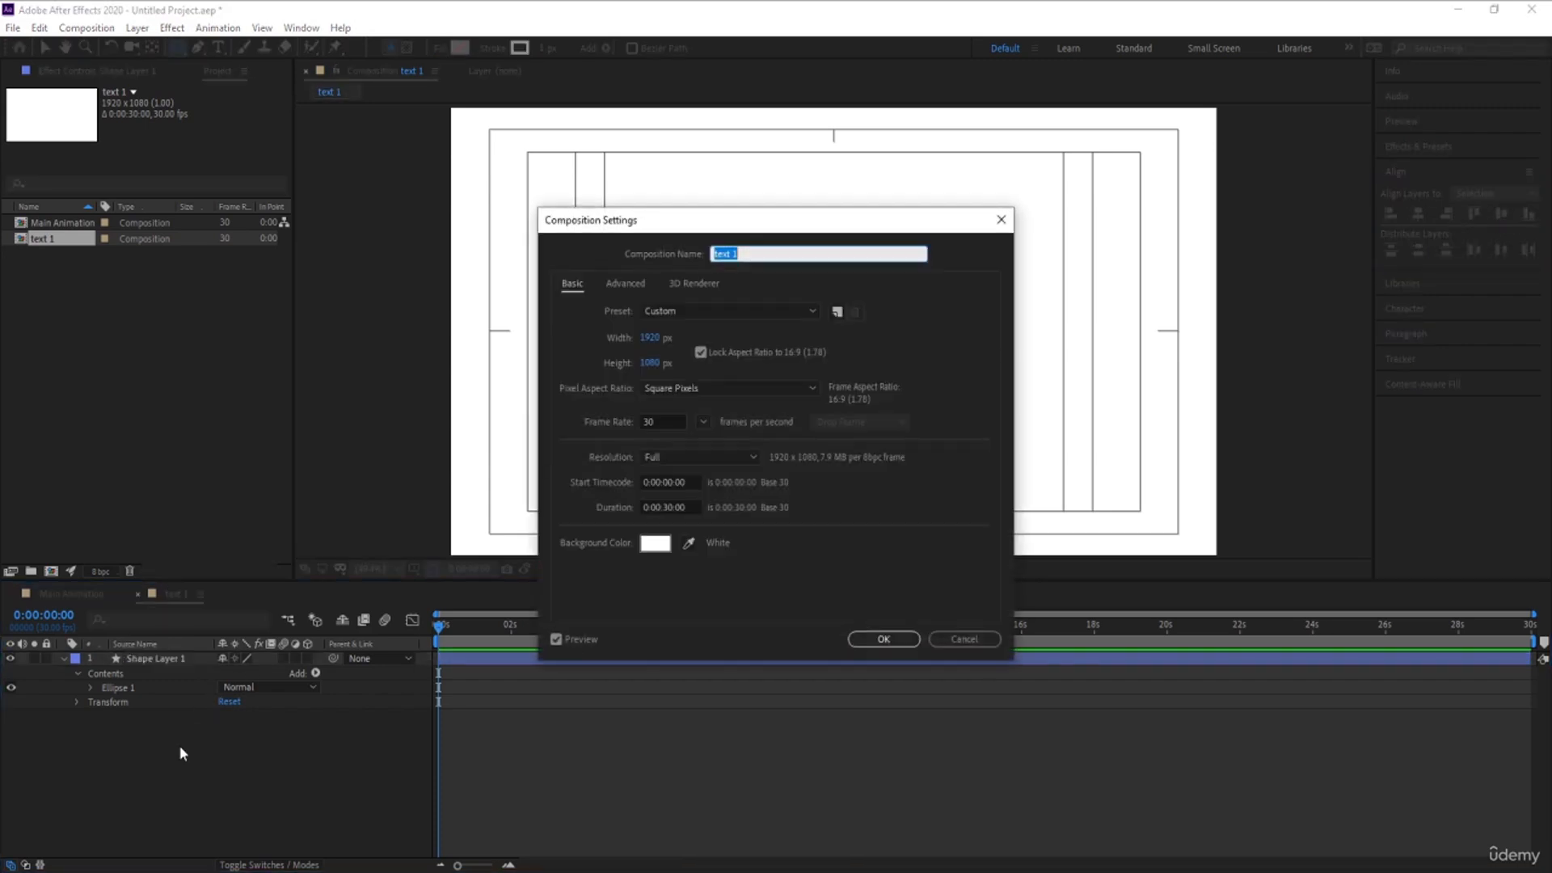
pyautogui.click(655, 541)
pyautogui.moveTo(272, 503); pyautogui.dragTo(126, 434)
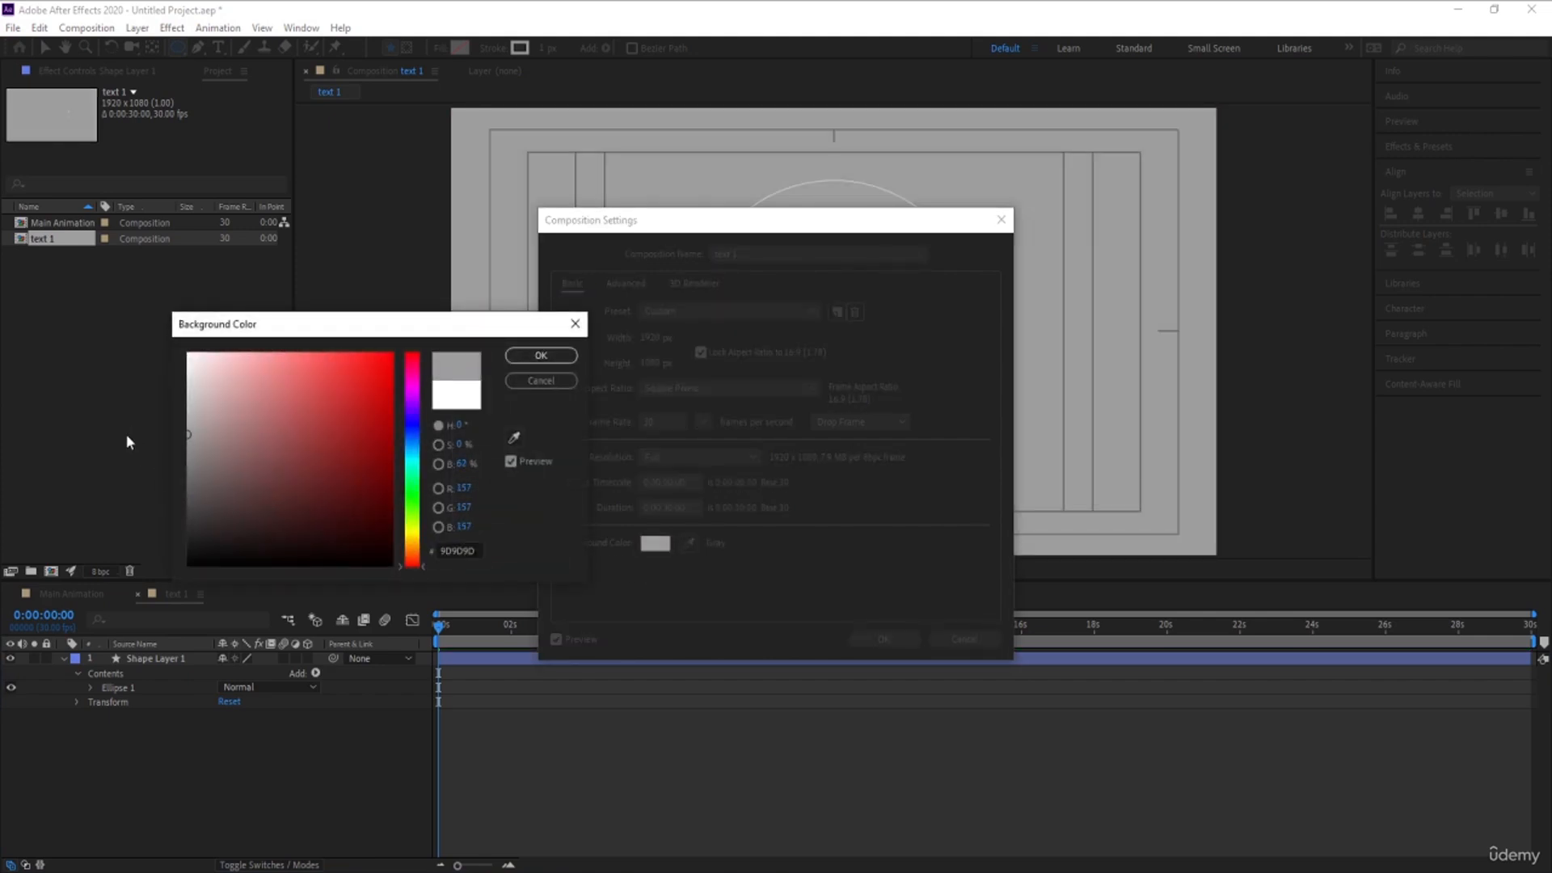
pyautogui.press('Return')
pyautogui.press('Return')
# - Set the ellipse's fill colour to white and remove its stroke
pyautogui.click(160, 658)
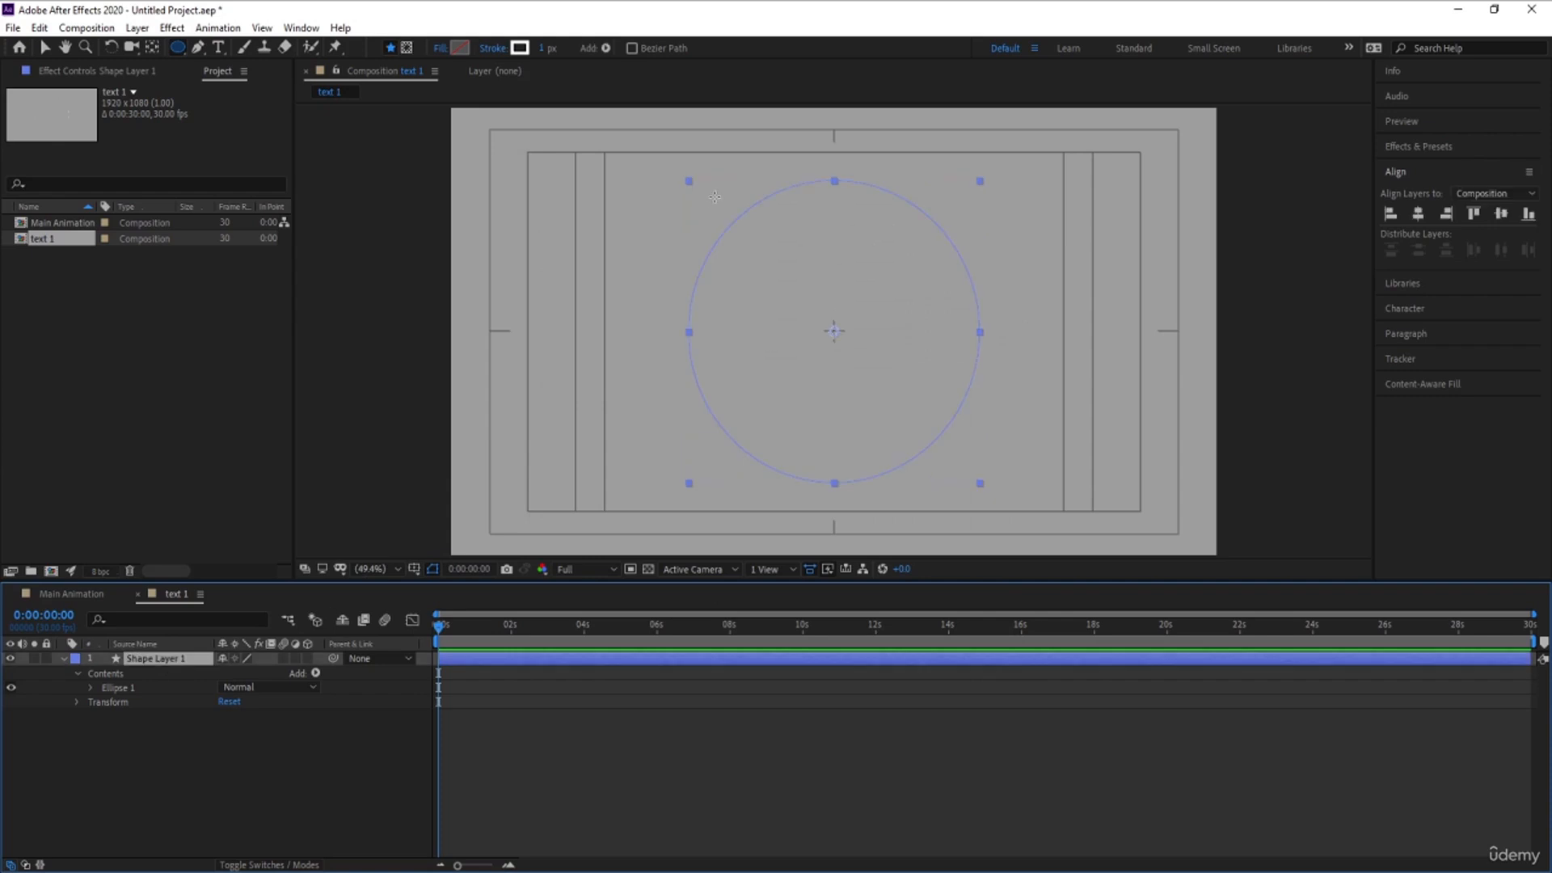
pyautogui.click(461, 48)
pyautogui.moveTo(250, 419); pyautogui.dragTo(135, 281)
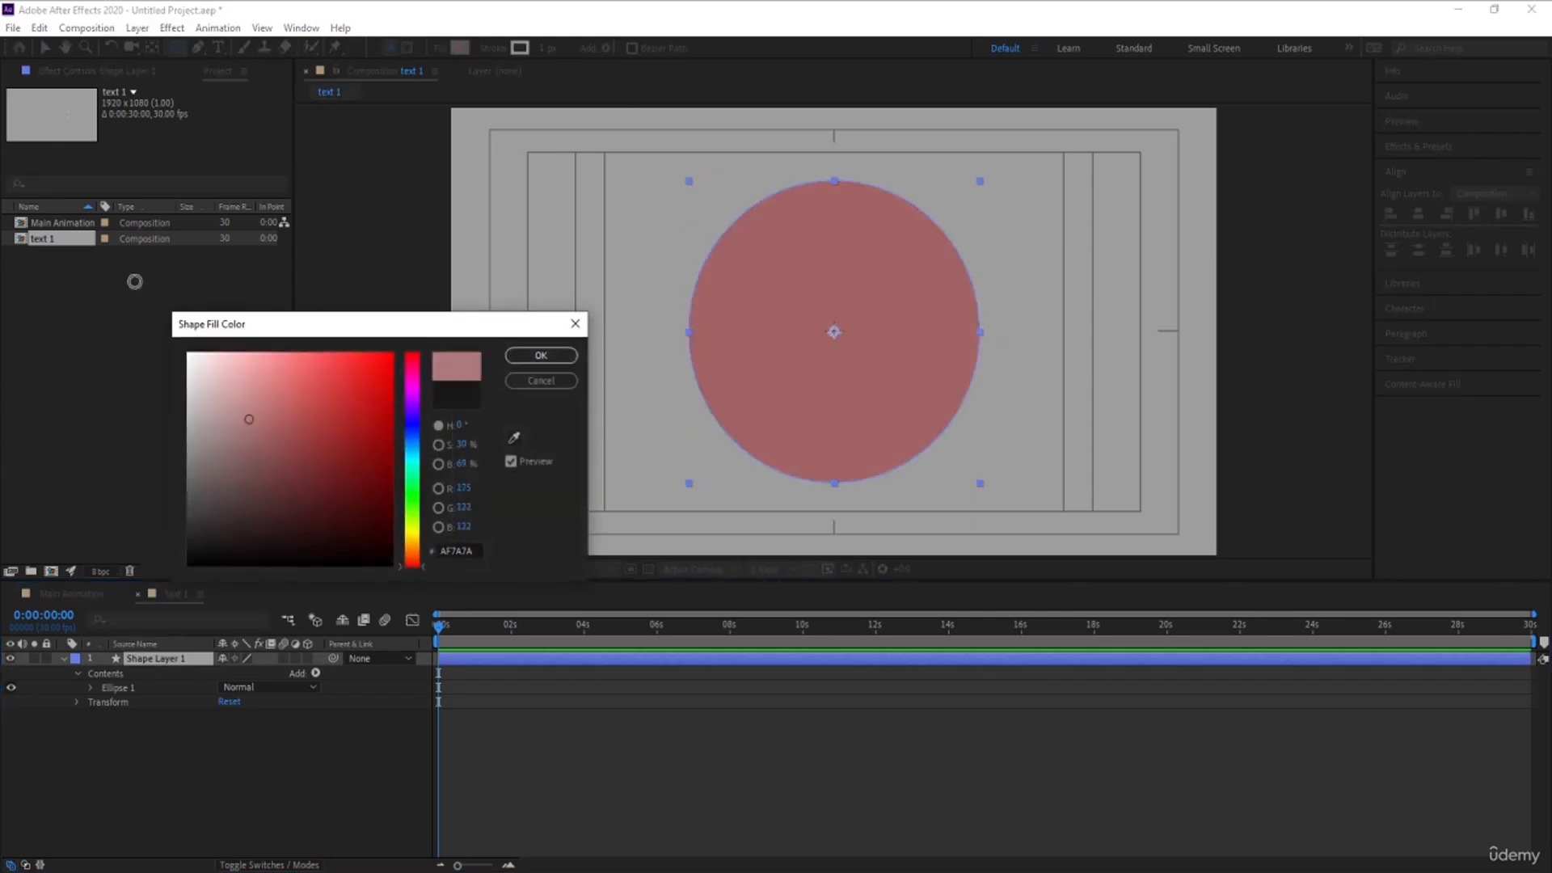
pyautogui.press('Return')
pyautogui.click(492, 49)
pyautogui.click(693, 398)
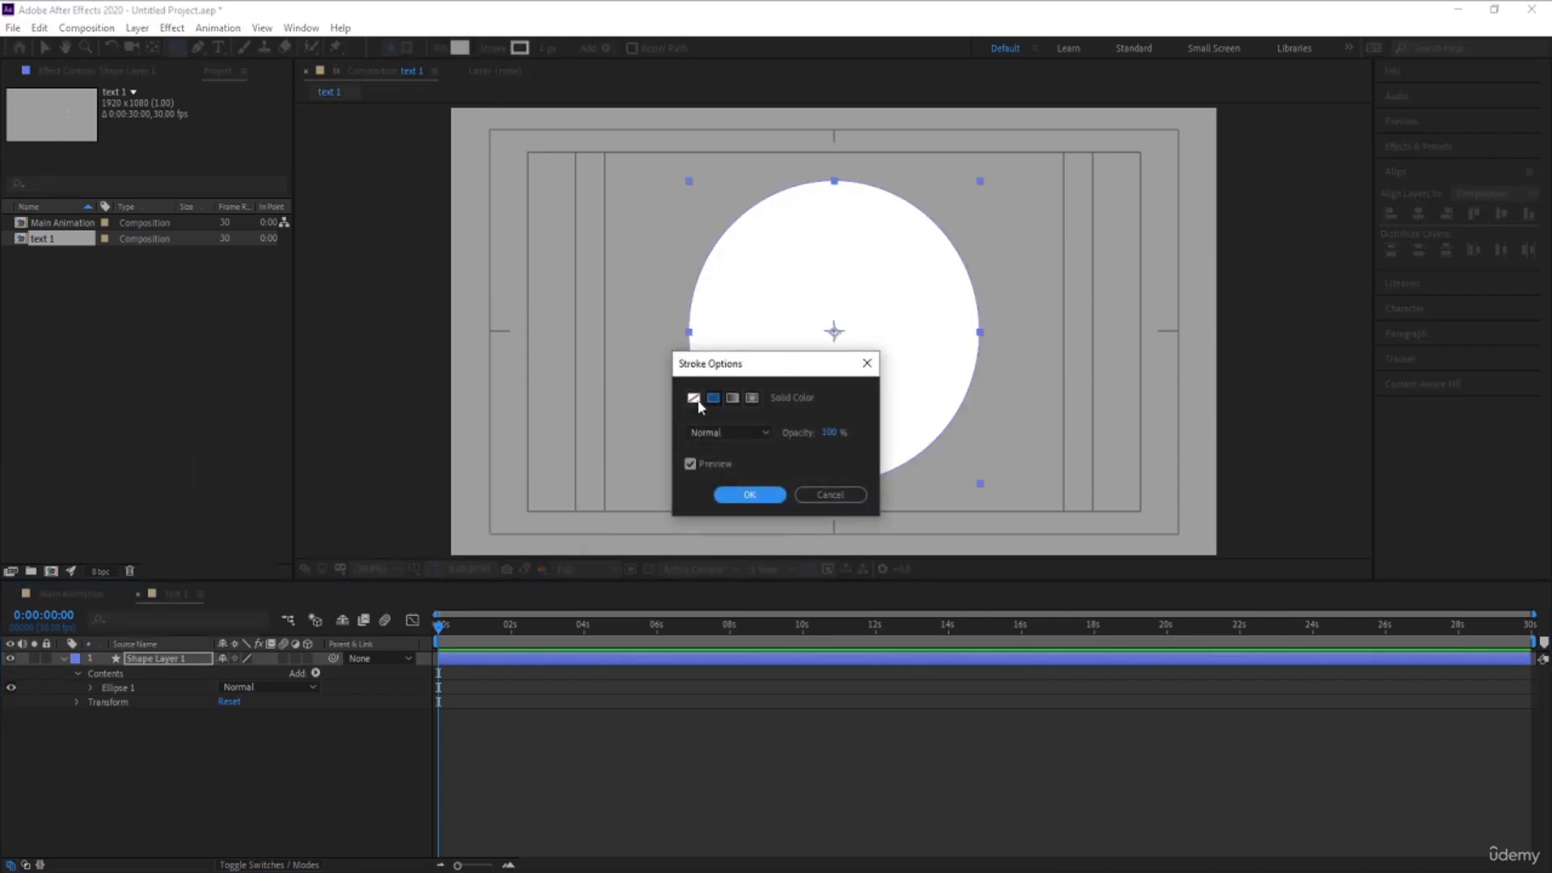
pyautogui.click(736, 493)
pyautogui.click(173, 772)
# - Duplicate the white ellipse's layer and remove the fill from the lower one, Shape Layer 1
pyautogui.click(161, 662)
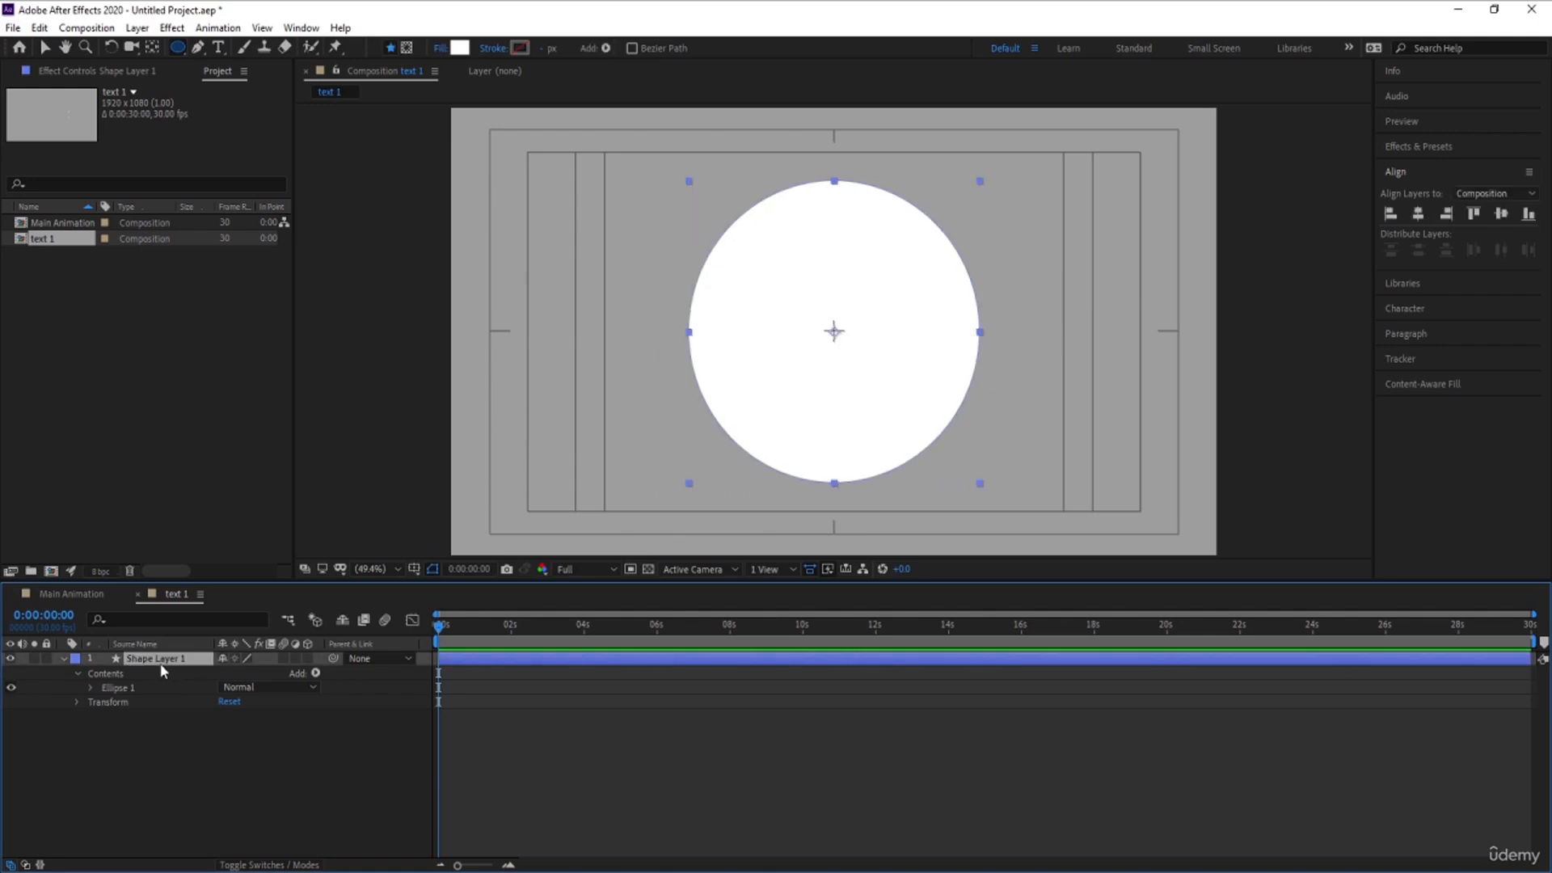
pyautogui.hotkey('ctrl', 'd')
pyautogui.click(168, 674)
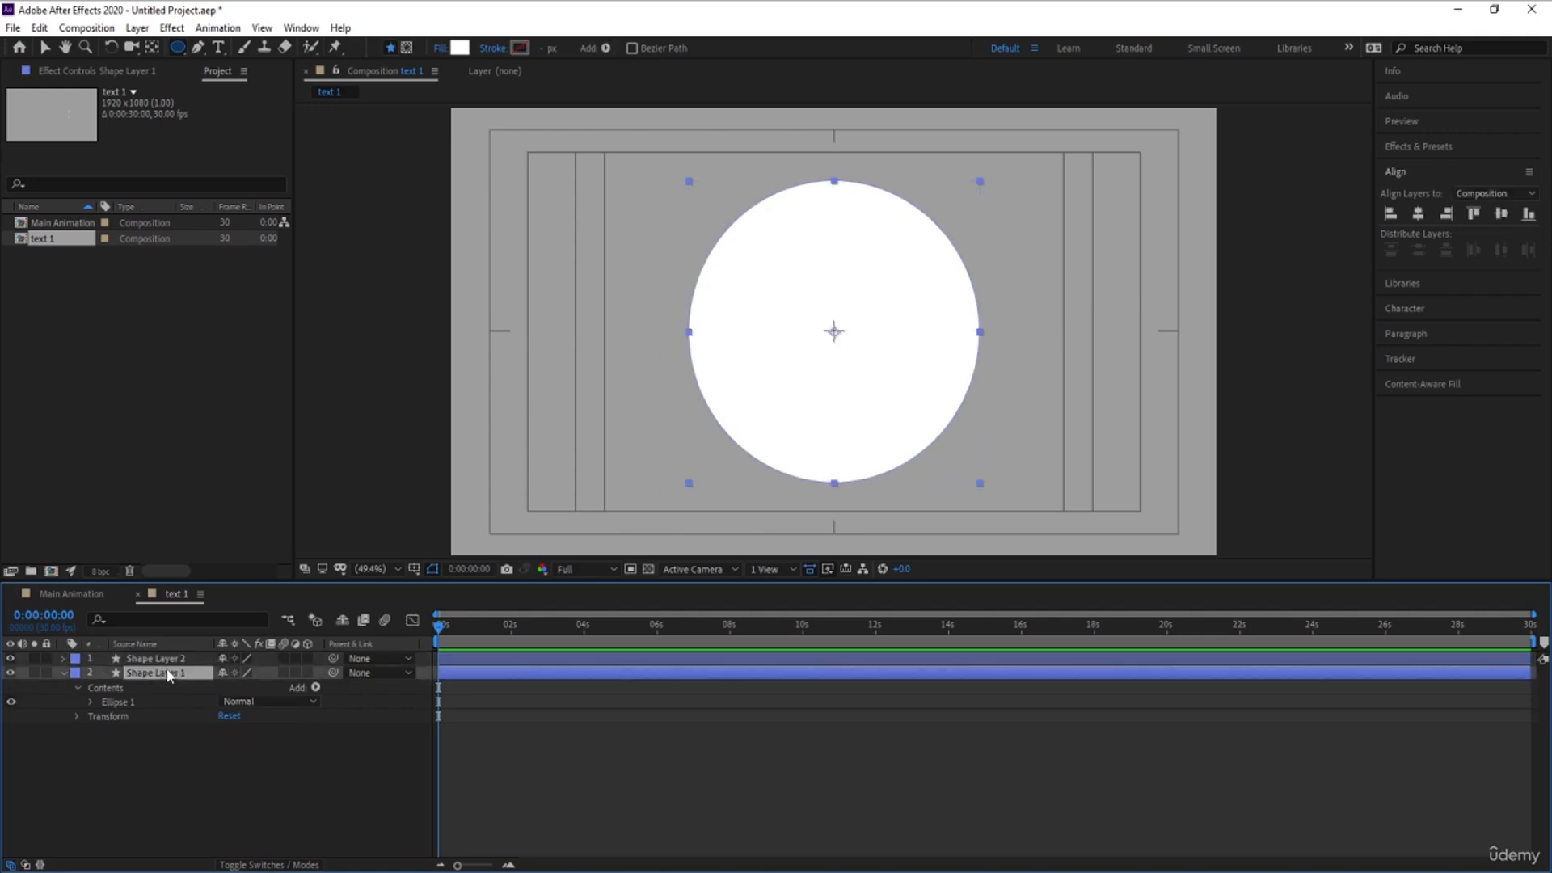
pyautogui.click(439, 48)
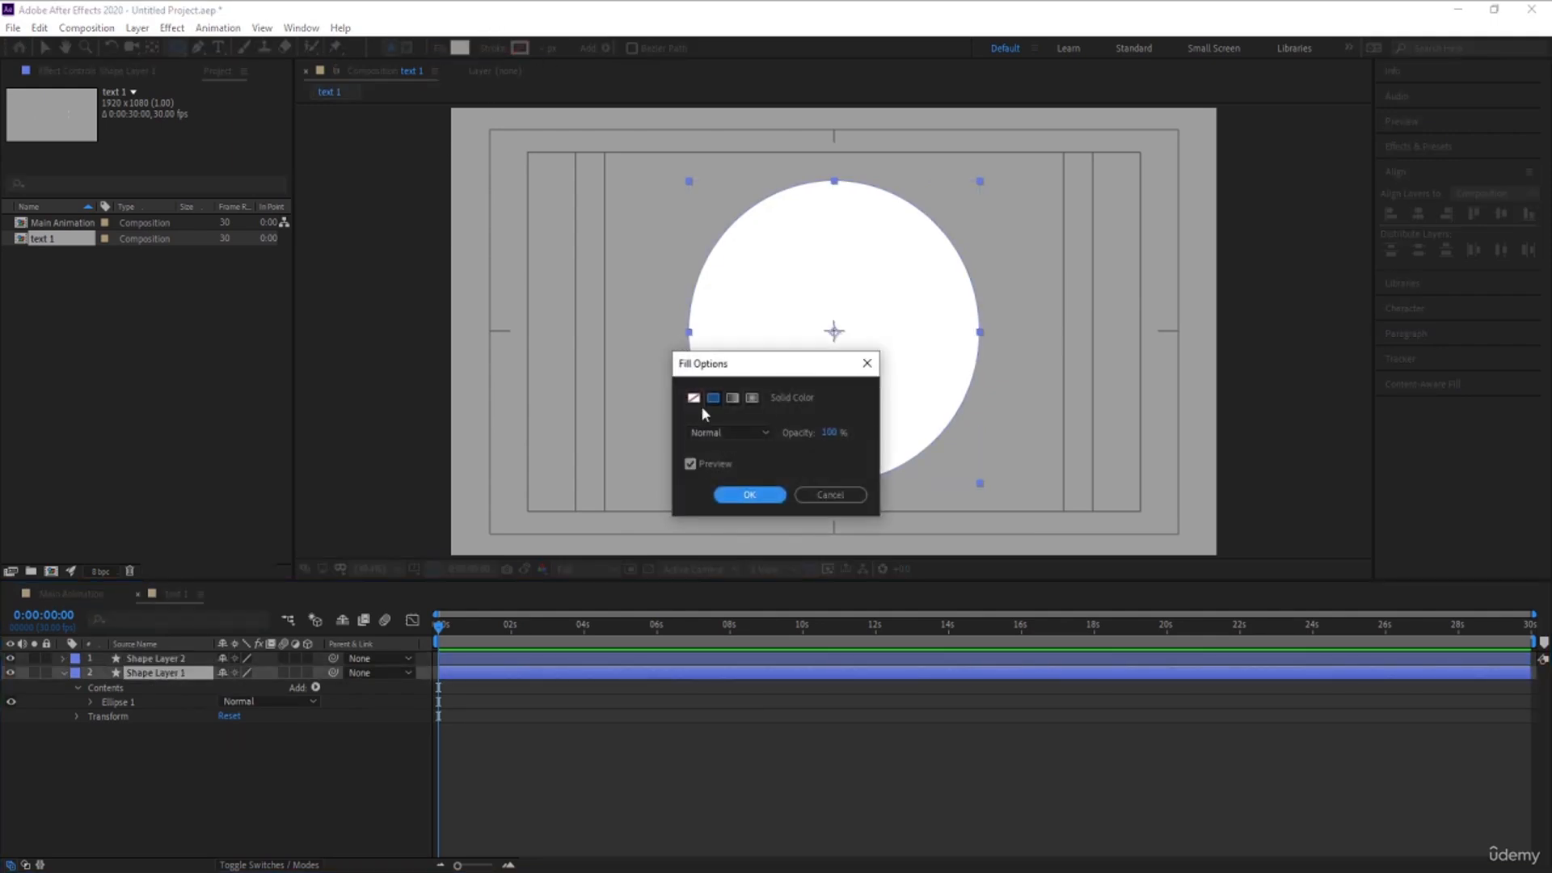
pyautogui.click(694, 398)
pyautogui.click(720, 495)
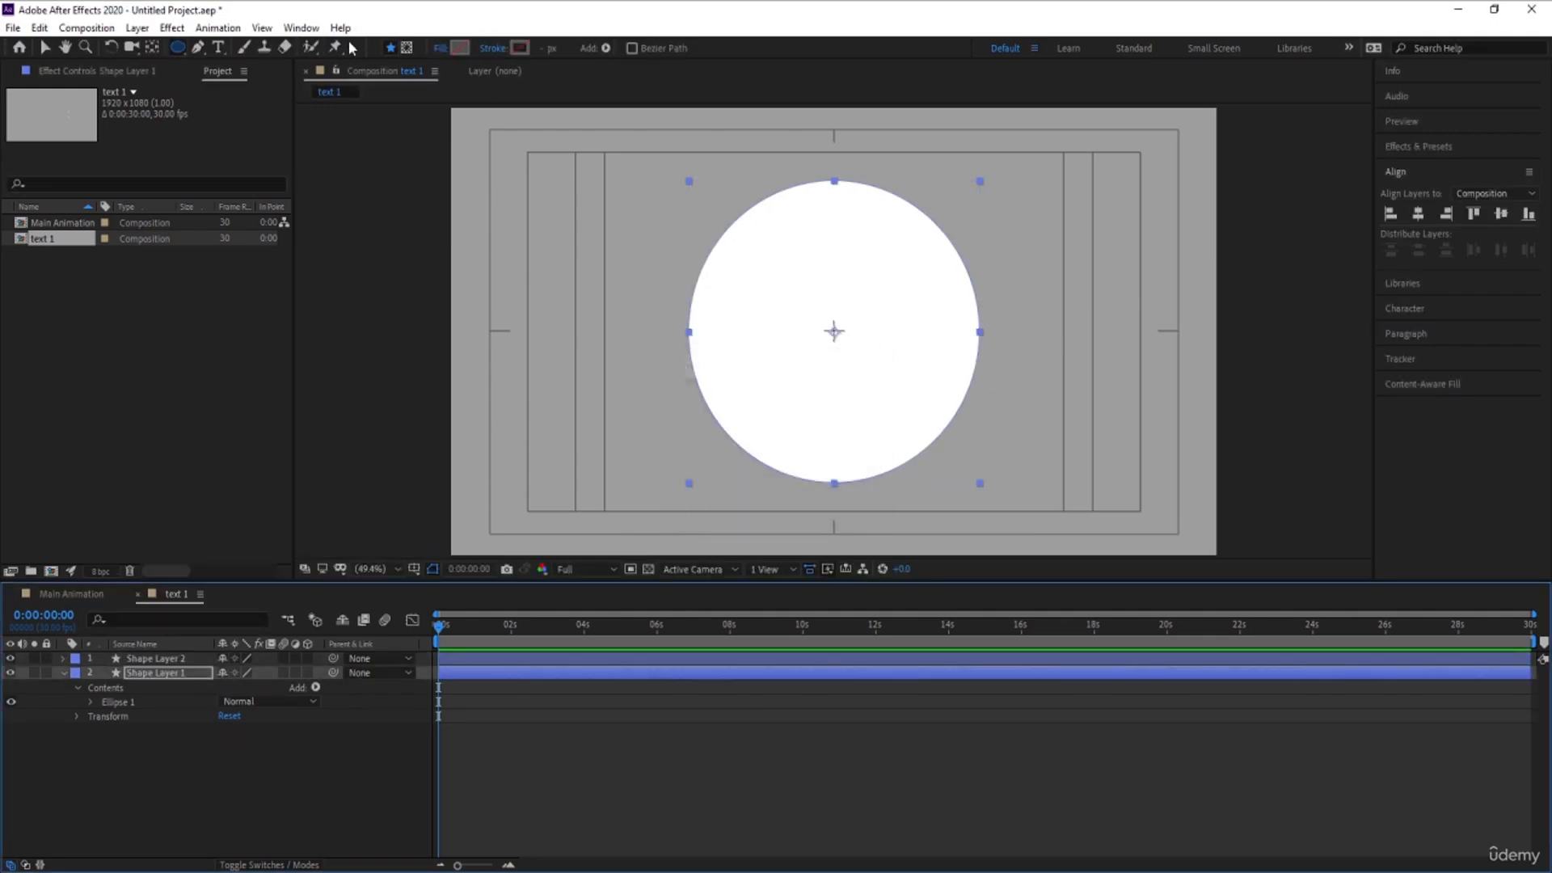
# - Give the unfilled lower ellipse a grey stroke
pyautogui.click(518, 48)
pyautogui.moveTo(255, 482)
pyautogui.mouseDown()
pyautogui.moveTo(215, 502)
pyautogui.moveTo(160, 494)
pyautogui.moveTo(127, 453)
pyautogui.mouseUp()
pyautogui.press('Return')
# - Set the lower ellipse's stroke width to 8 px and scale it to 113% so it rings the white one
pyautogui.press('s')
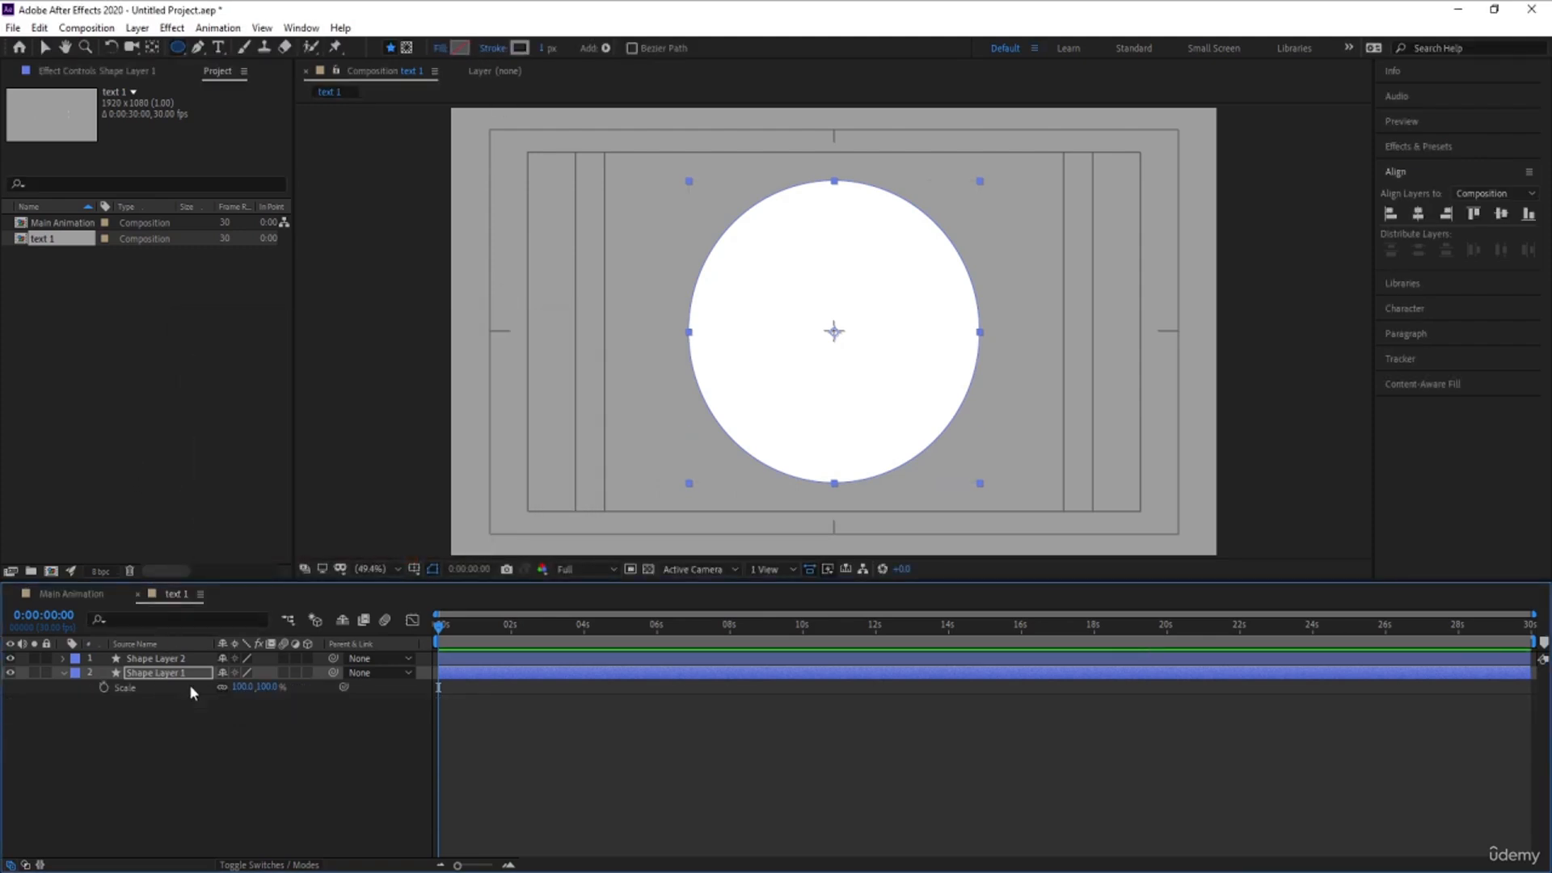
pyautogui.click(555, 47)
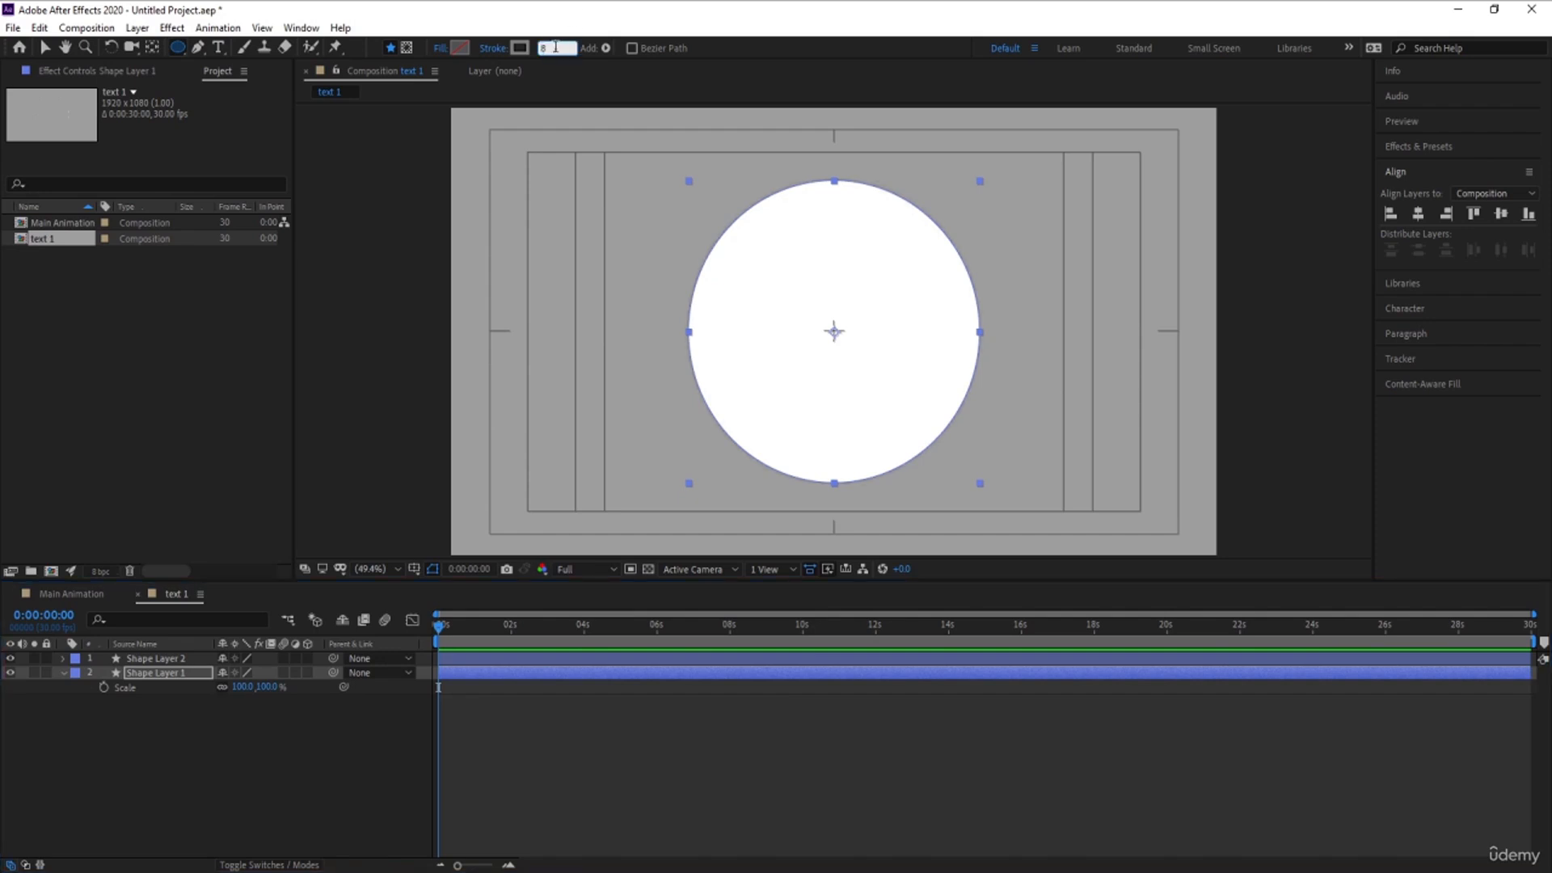
pyautogui.press('Return')
pyautogui.click(244, 698)
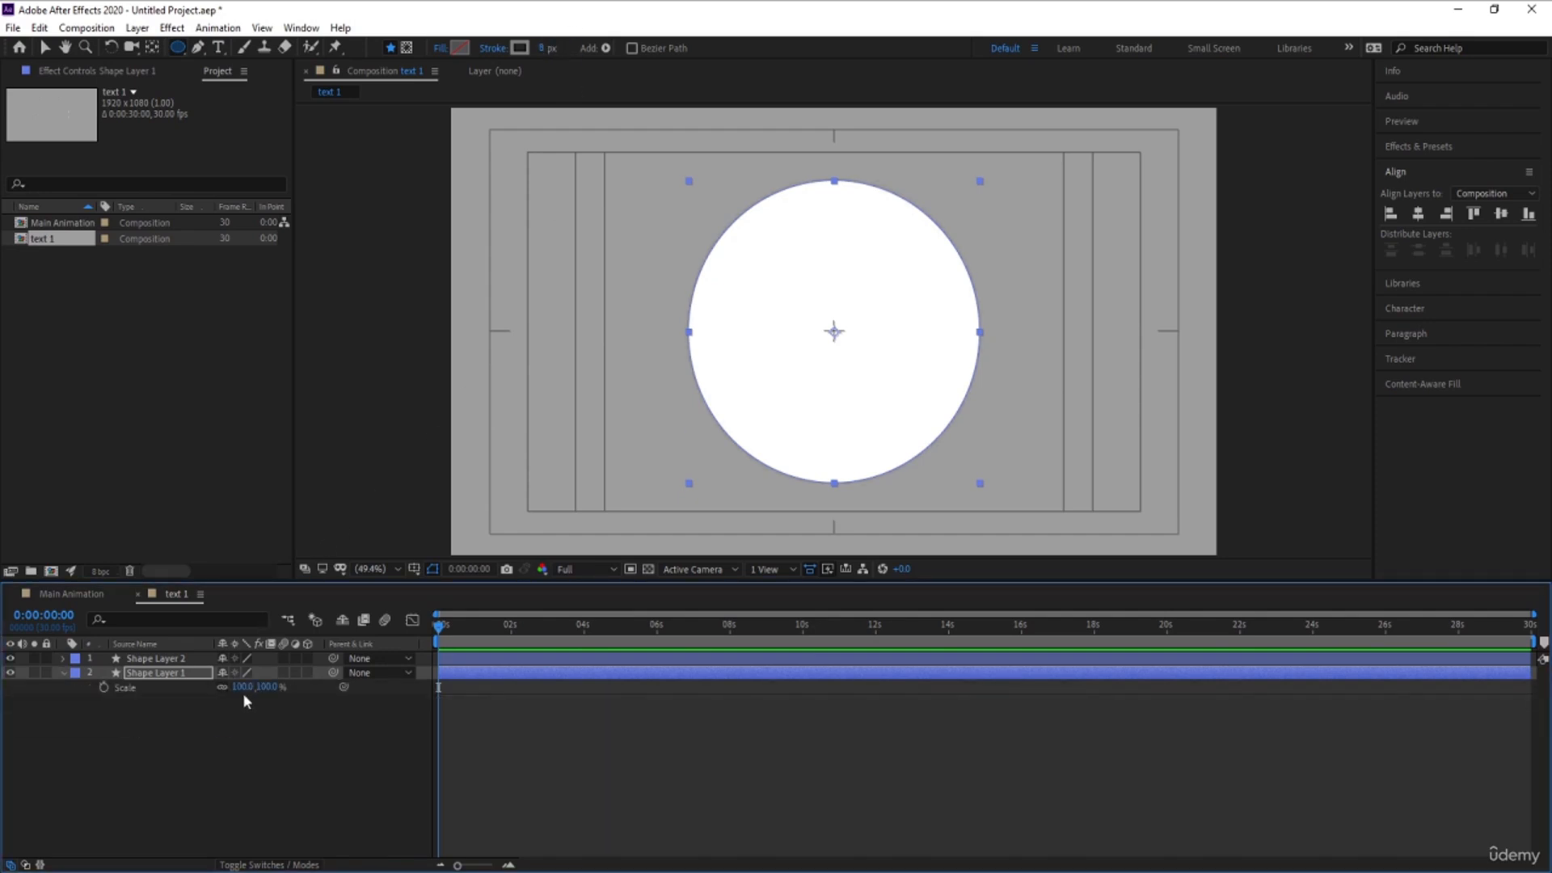
pyautogui.moveTo(241, 686); pyautogui.dragTo(252, 687)
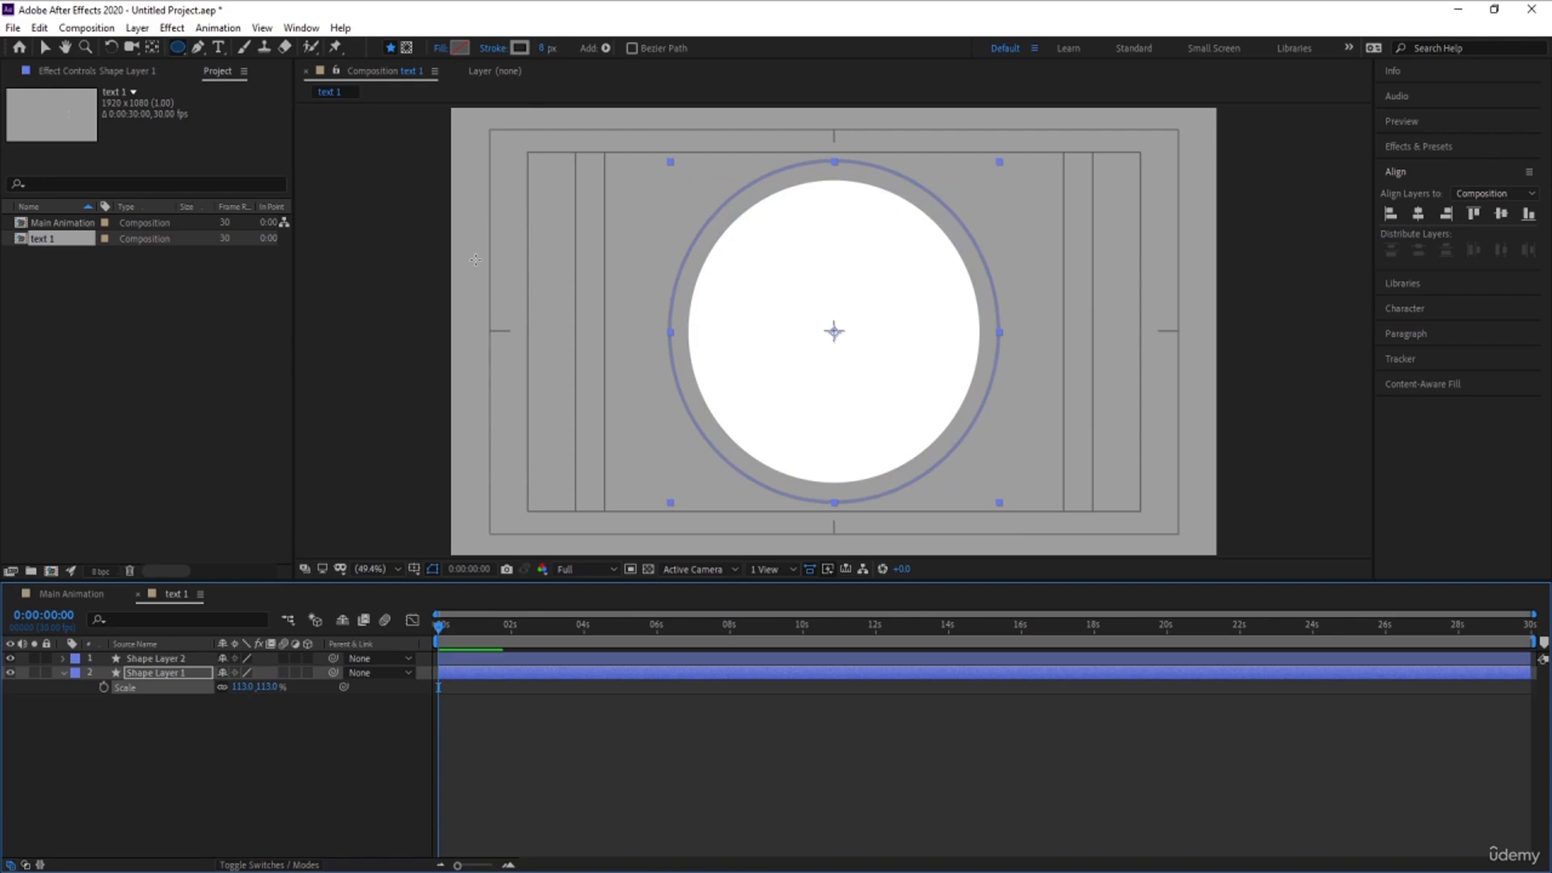
# - Adjust the outer grey ring's stroke width to 15 px
pyautogui.press('Num_Lock')
pyautogui.moveTo(553, 47); pyautogui.dragTo(569, 46)
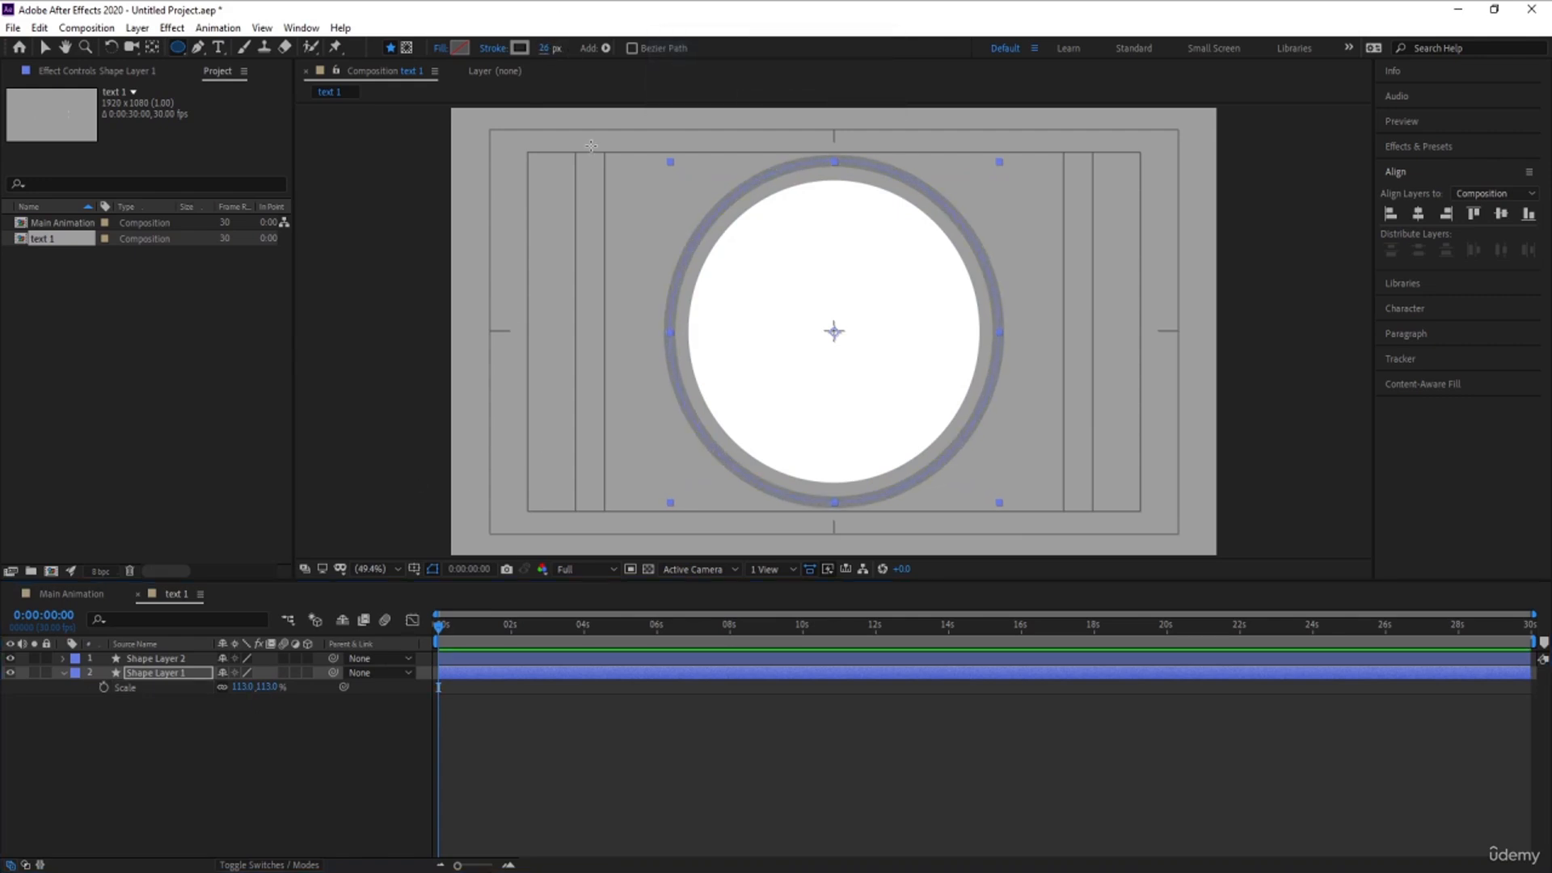
pyautogui.click(544, 48)
pyautogui.write('30')
pyautogui.press('Return')
pyautogui.click(544, 48)
pyautogui.write('15')
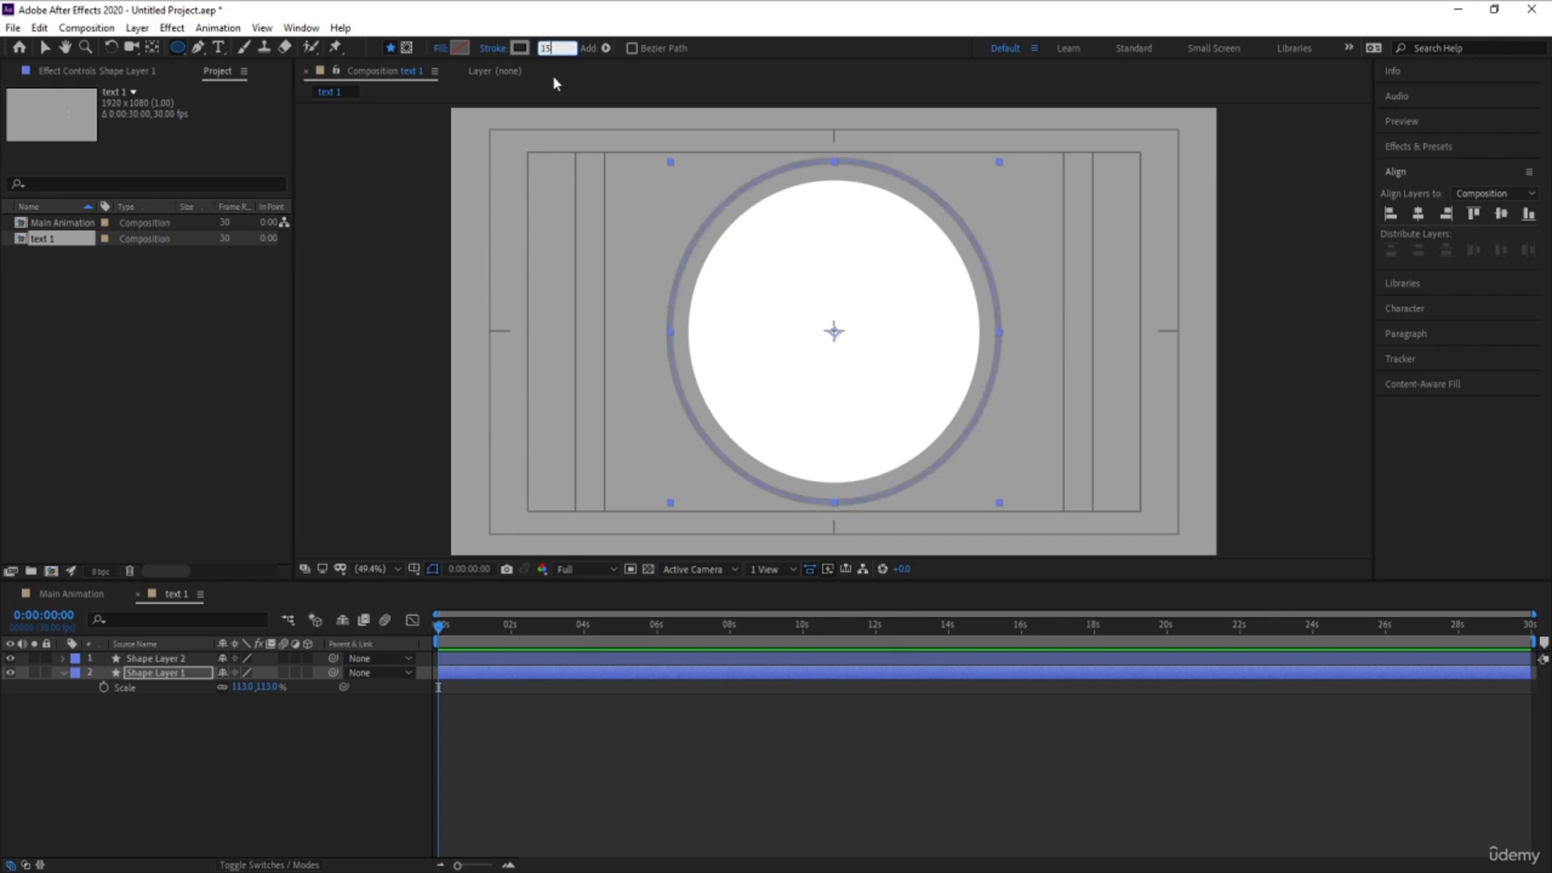
pyautogui.click(211, 777)
# - Duplicate the outer ring's layer and set the copy's stroke width to 30 px
pyautogui.click(155, 676)
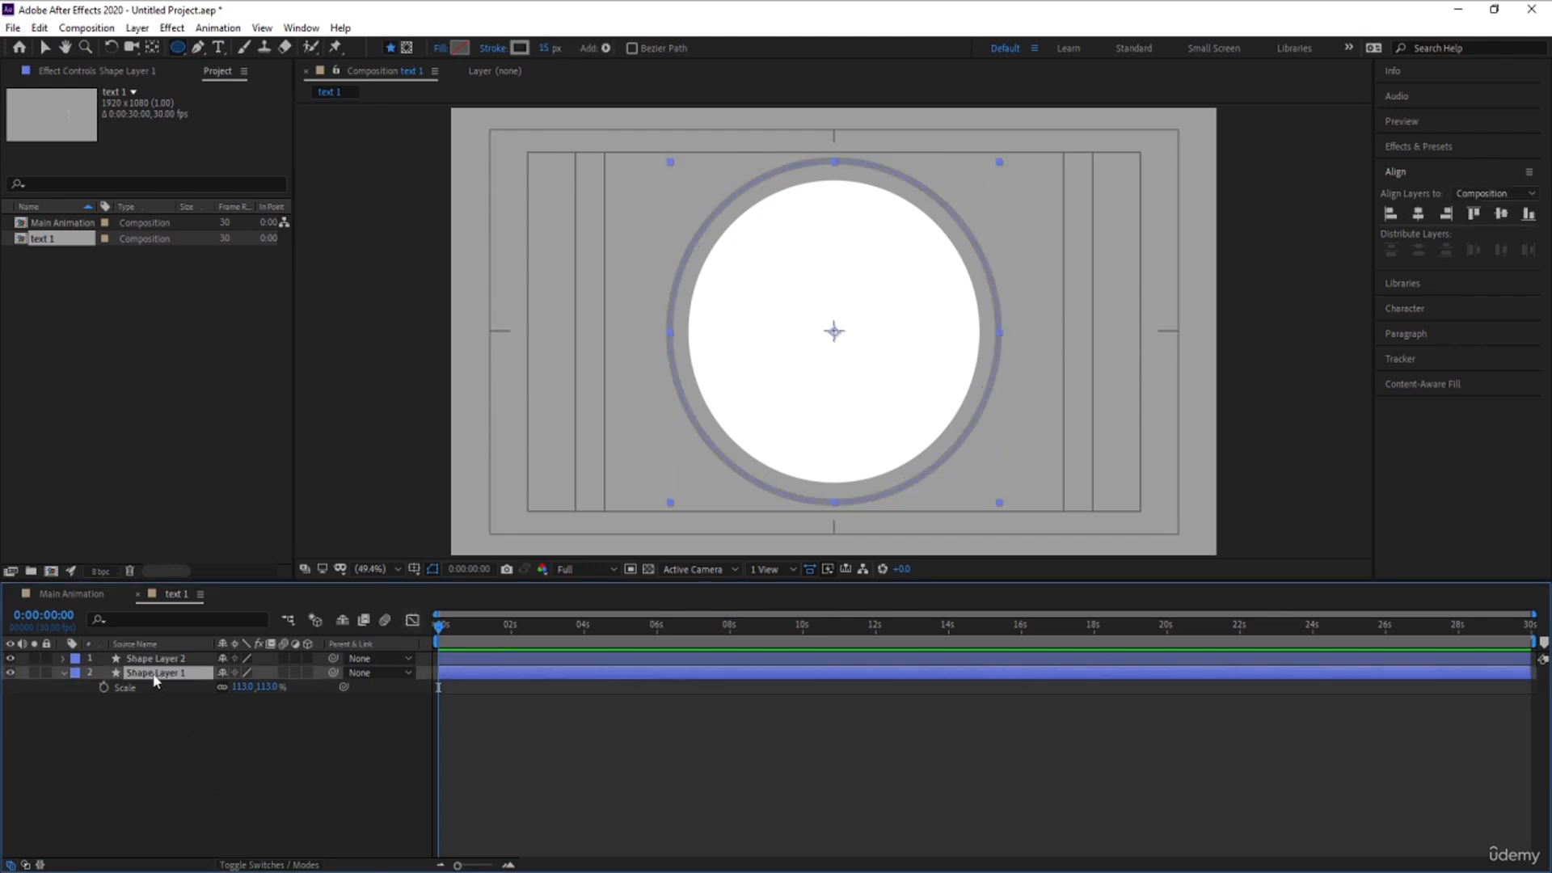
pyautogui.hotkey('ctrl', 'd')
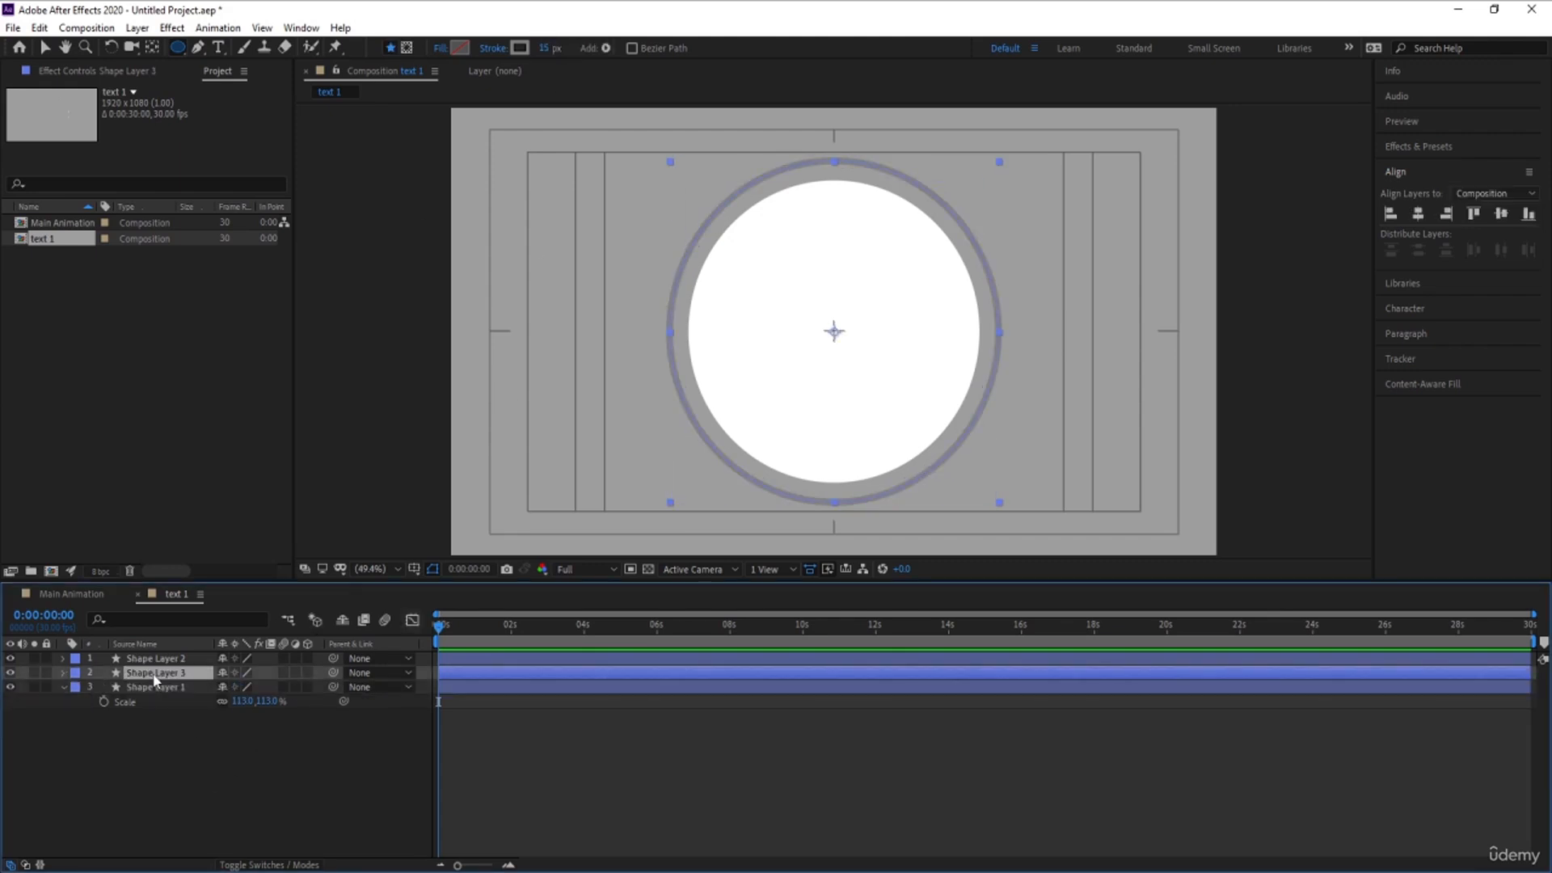
pyautogui.click(545, 48)
pyautogui.write('30')
pyautogui.press('Return')
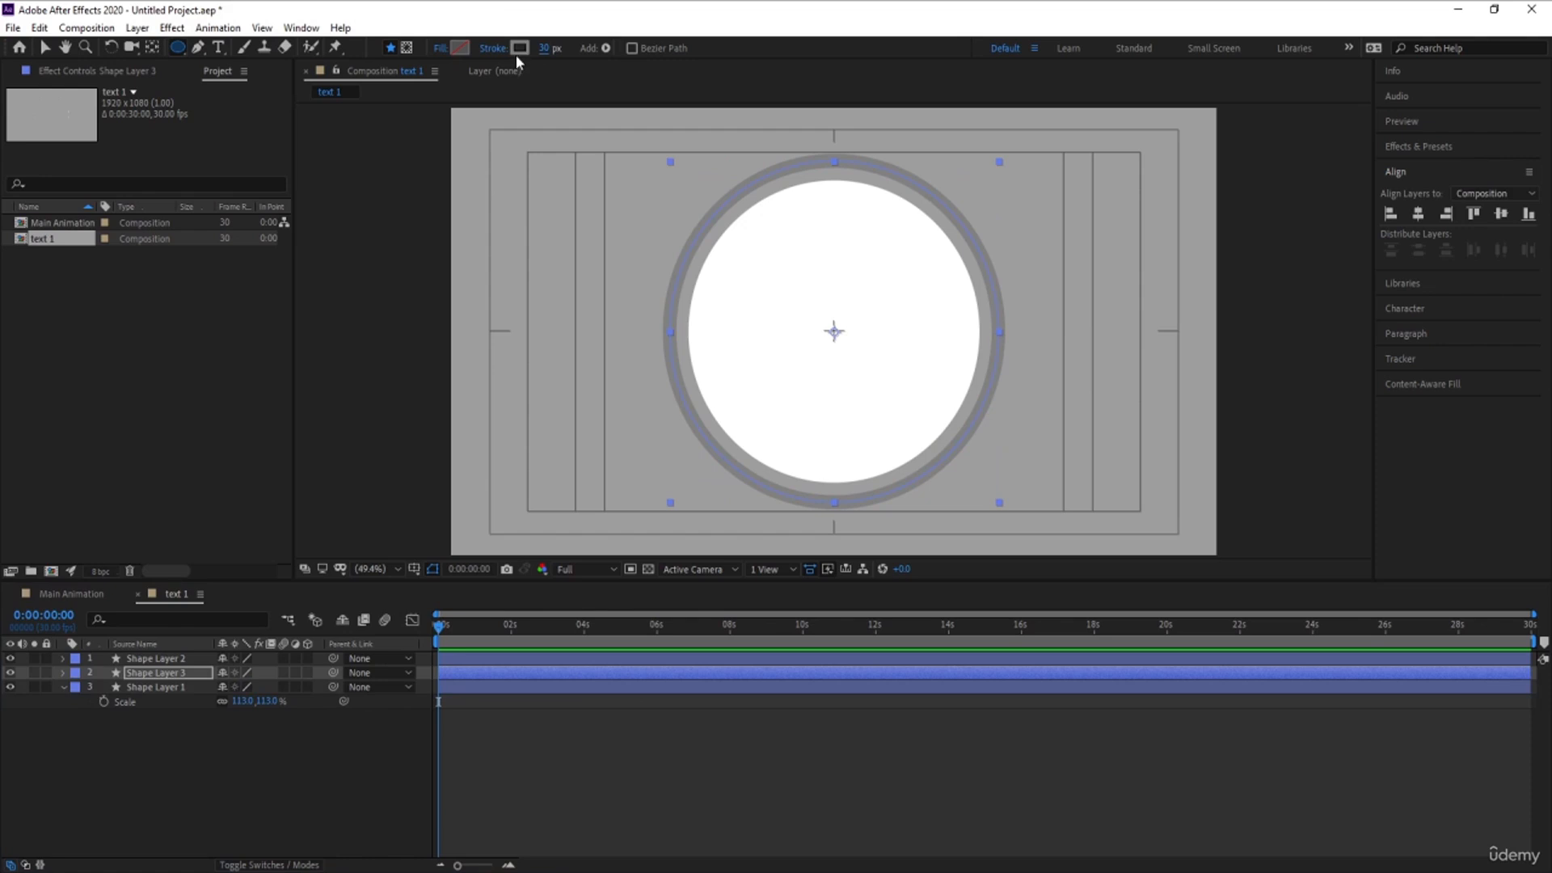
# - Recolour the duplicated ring's stroke black and add Trim Paths to its layer
pyautogui.click(519, 50)
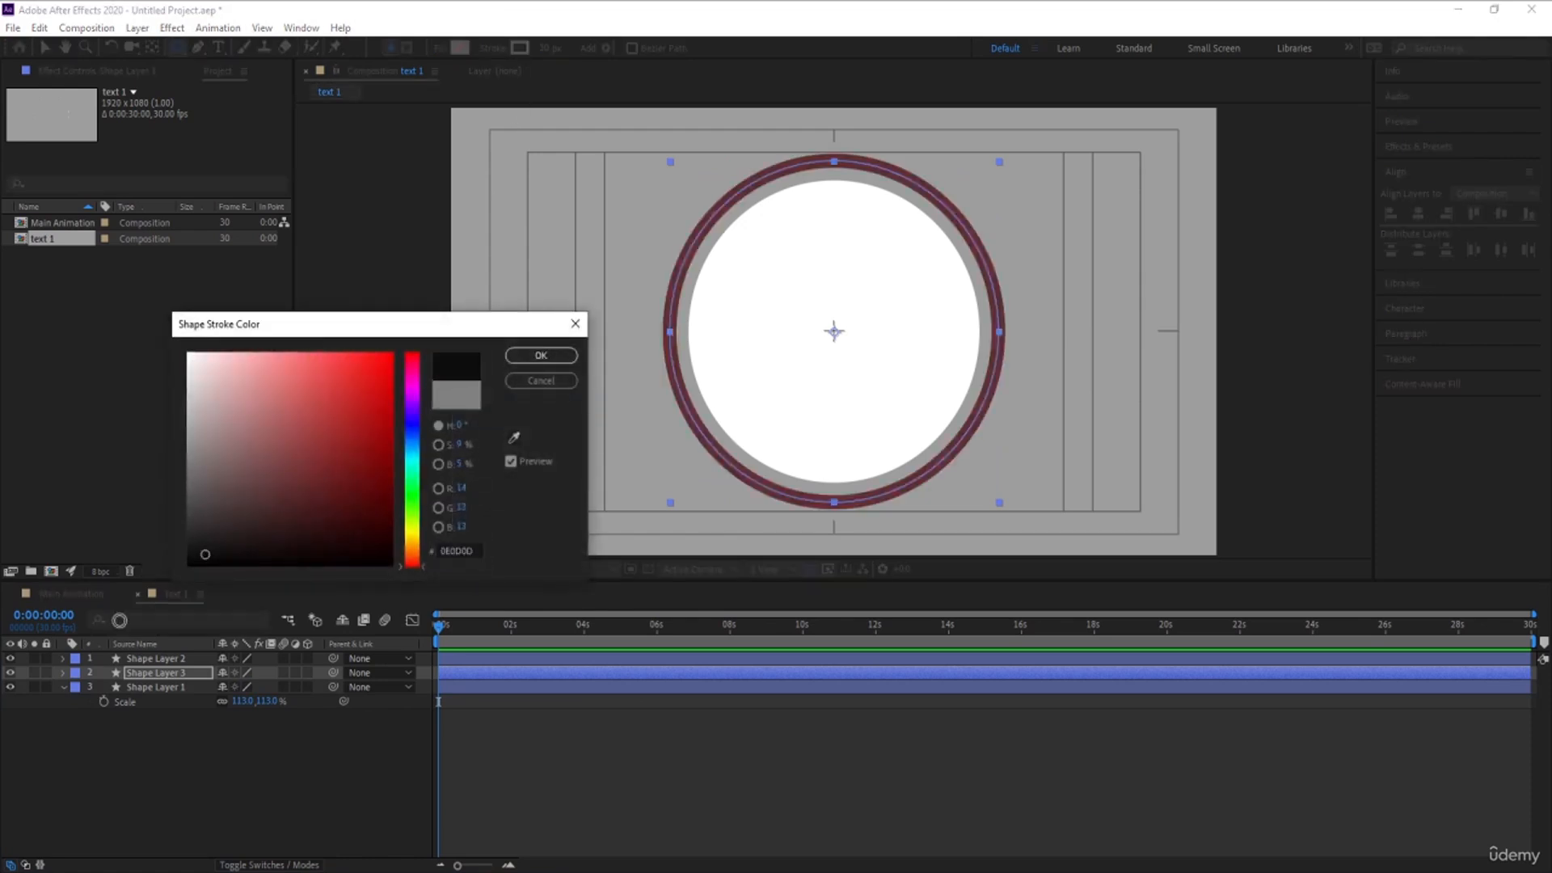
pyautogui.press('Return')
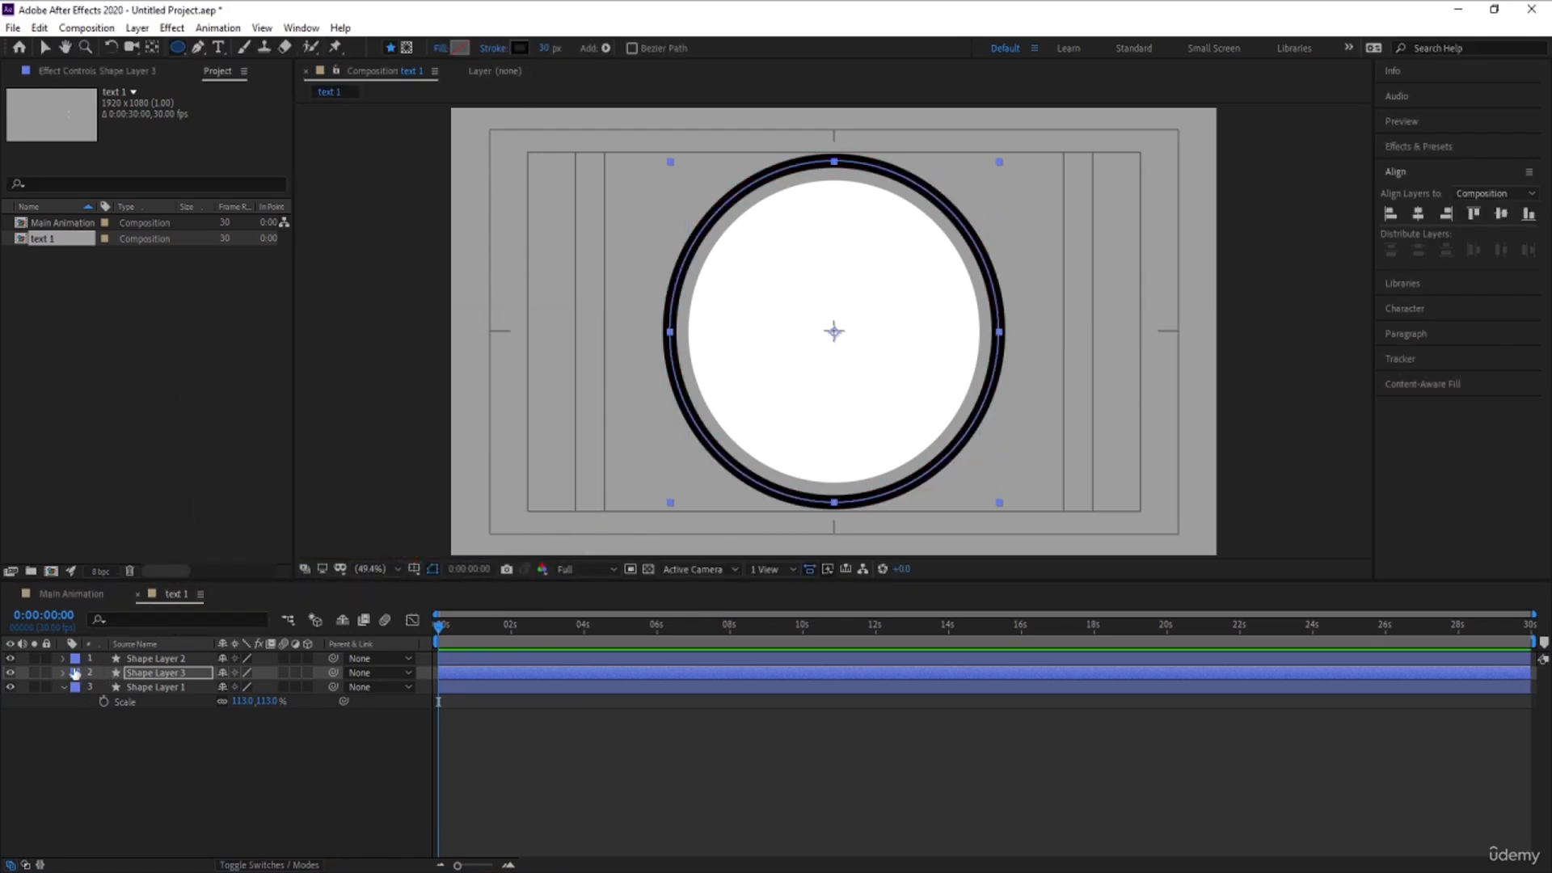
pyautogui.click(64, 673)
pyautogui.click(315, 687)
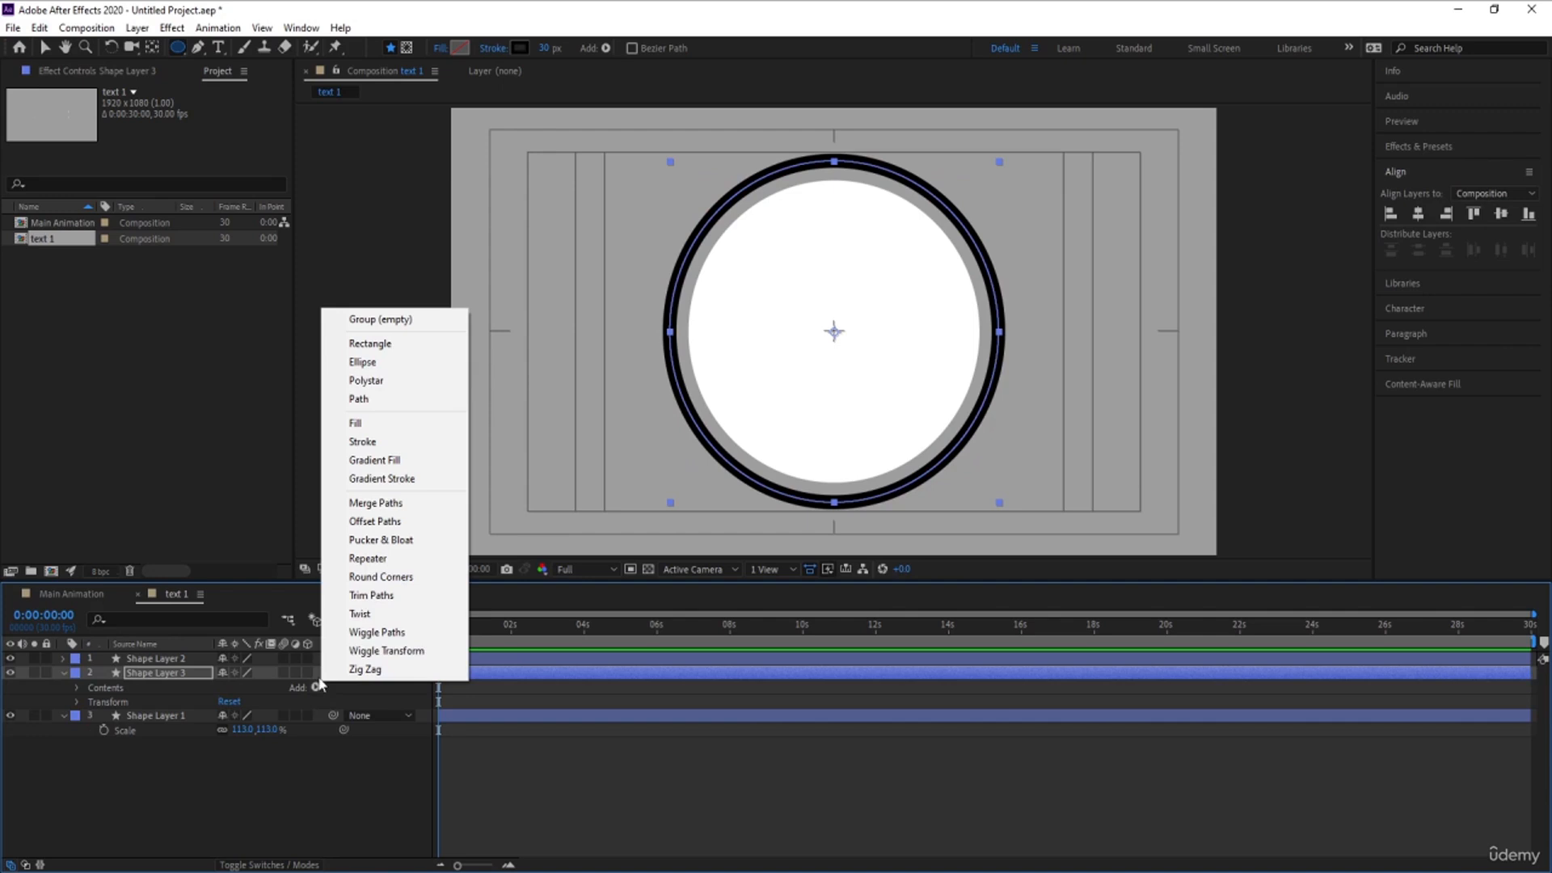
pyautogui.click(356, 595)
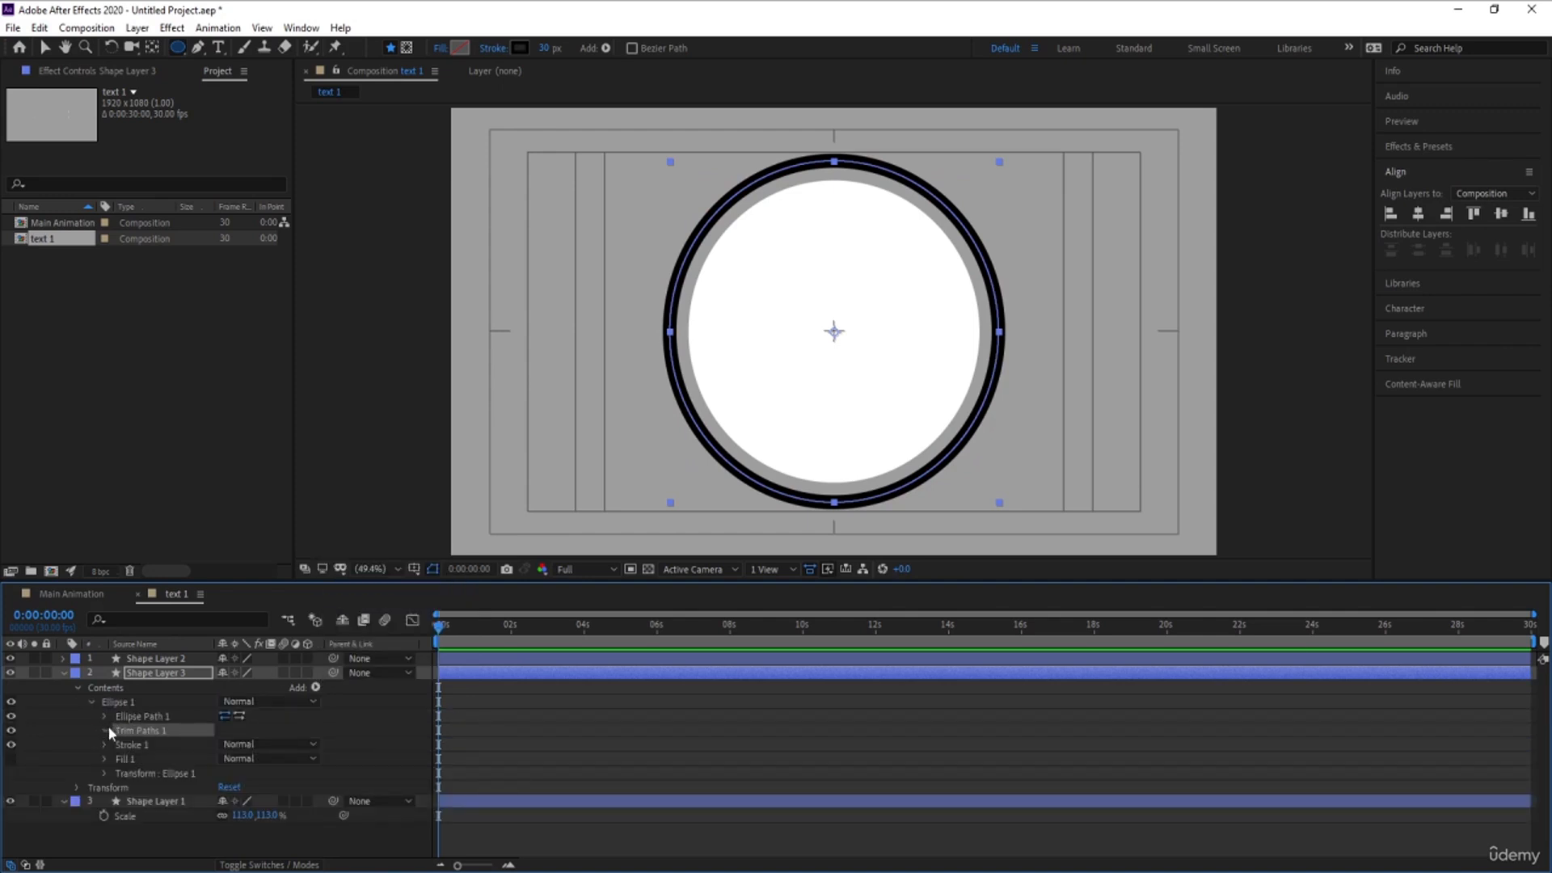
# - Set the black ring's Trim Paths End value to 50%
pyautogui.click(106, 729)
pyautogui.click(231, 758)
pyautogui.write('5')
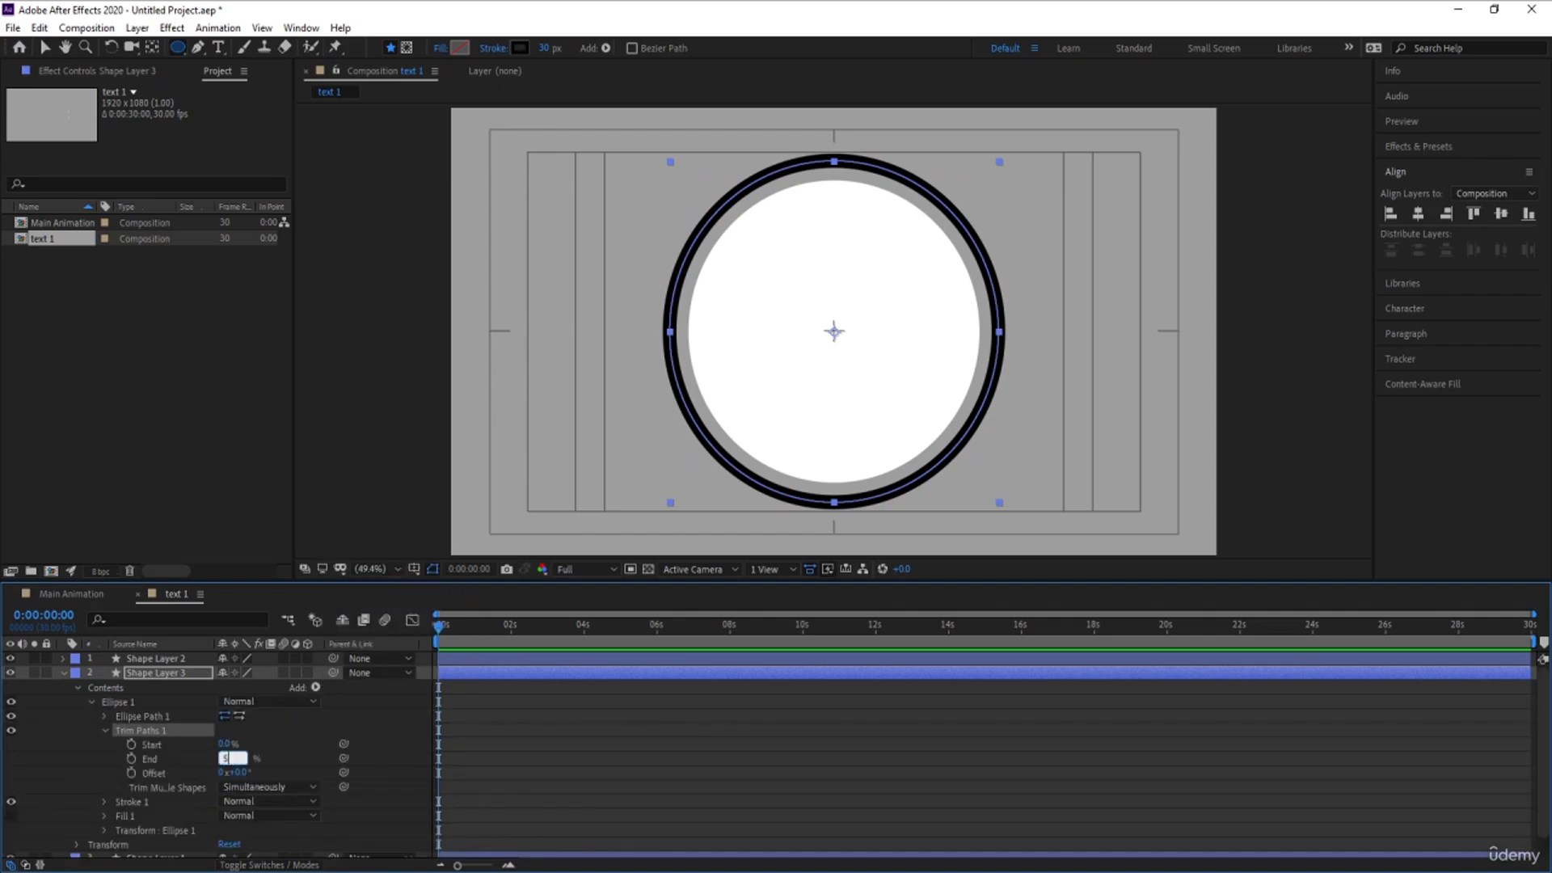
pyautogui.write('0')
pyautogui.press('Return')
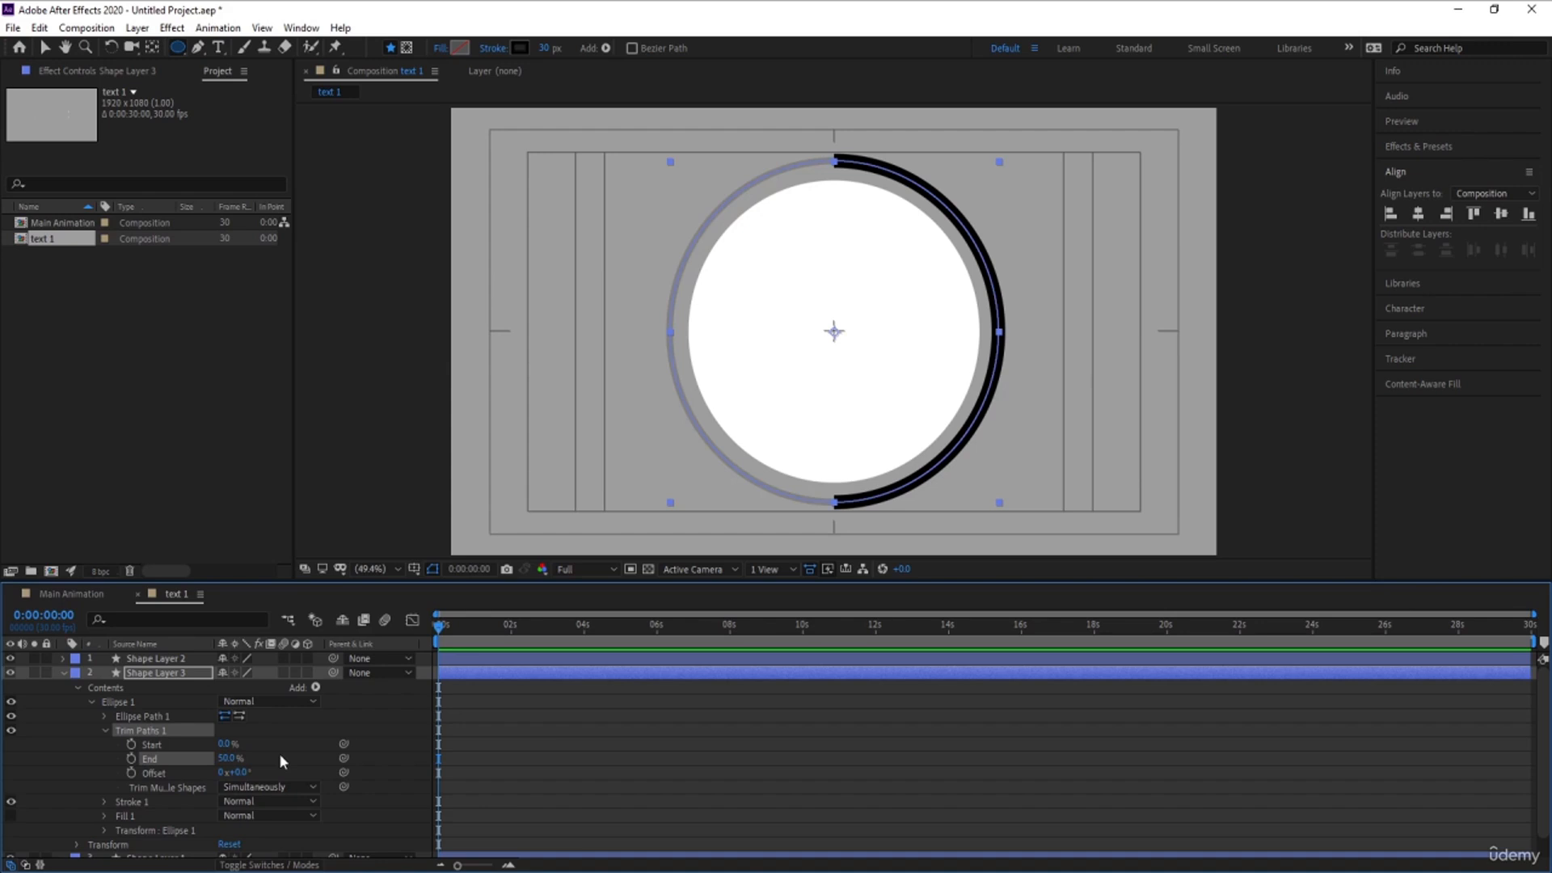
# - Set the black ring's Trim Paths Offset to 180° so the arc covers the left half of the circle
pyautogui.click(246, 772)
pyautogui.write('90')
pyautogui.press('Return')
pyautogui.click(245, 774)
pyautogui.write('1')
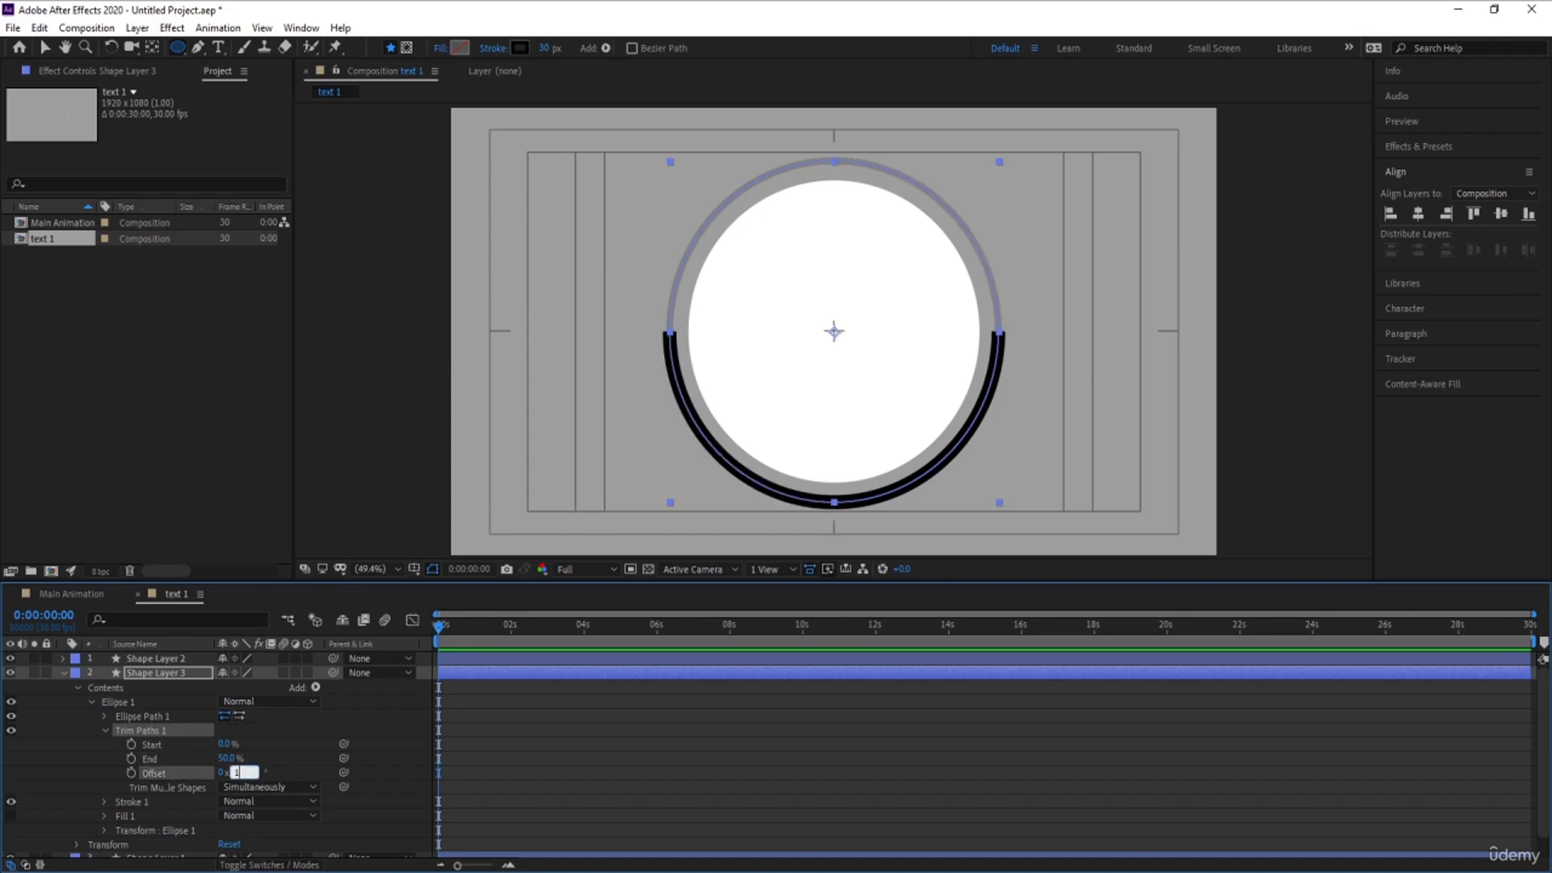
pyautogui.write('80')
pyautogui.press('Return')
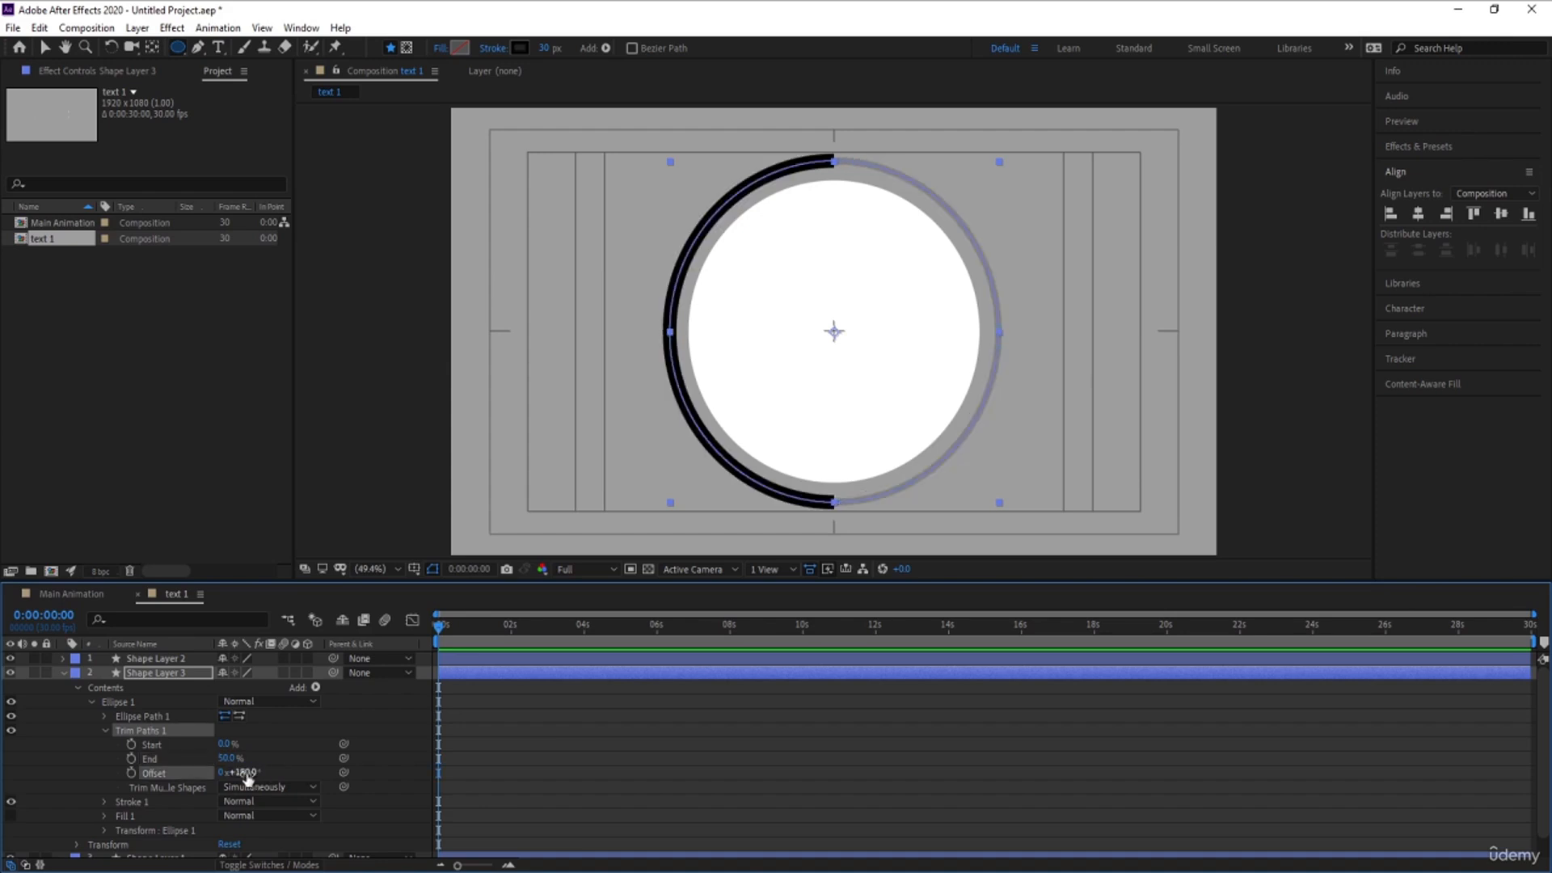
# - Give the black arc's stroke a Round Cap line cap and collapse its layer properties
pyautogui.click(105, 801)
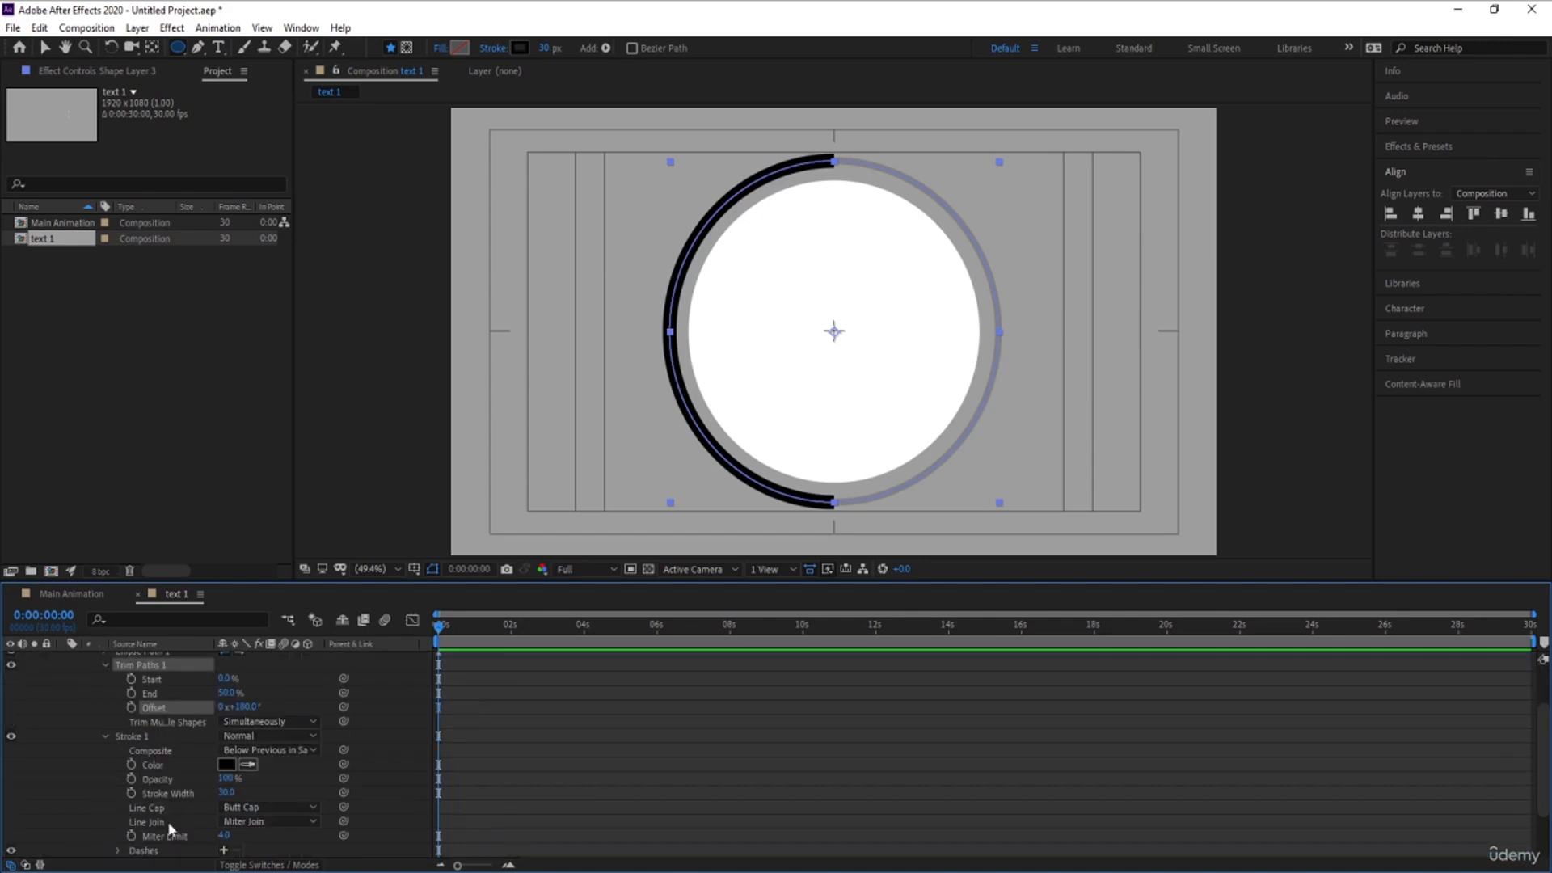
pyautogui.click(242, 807)
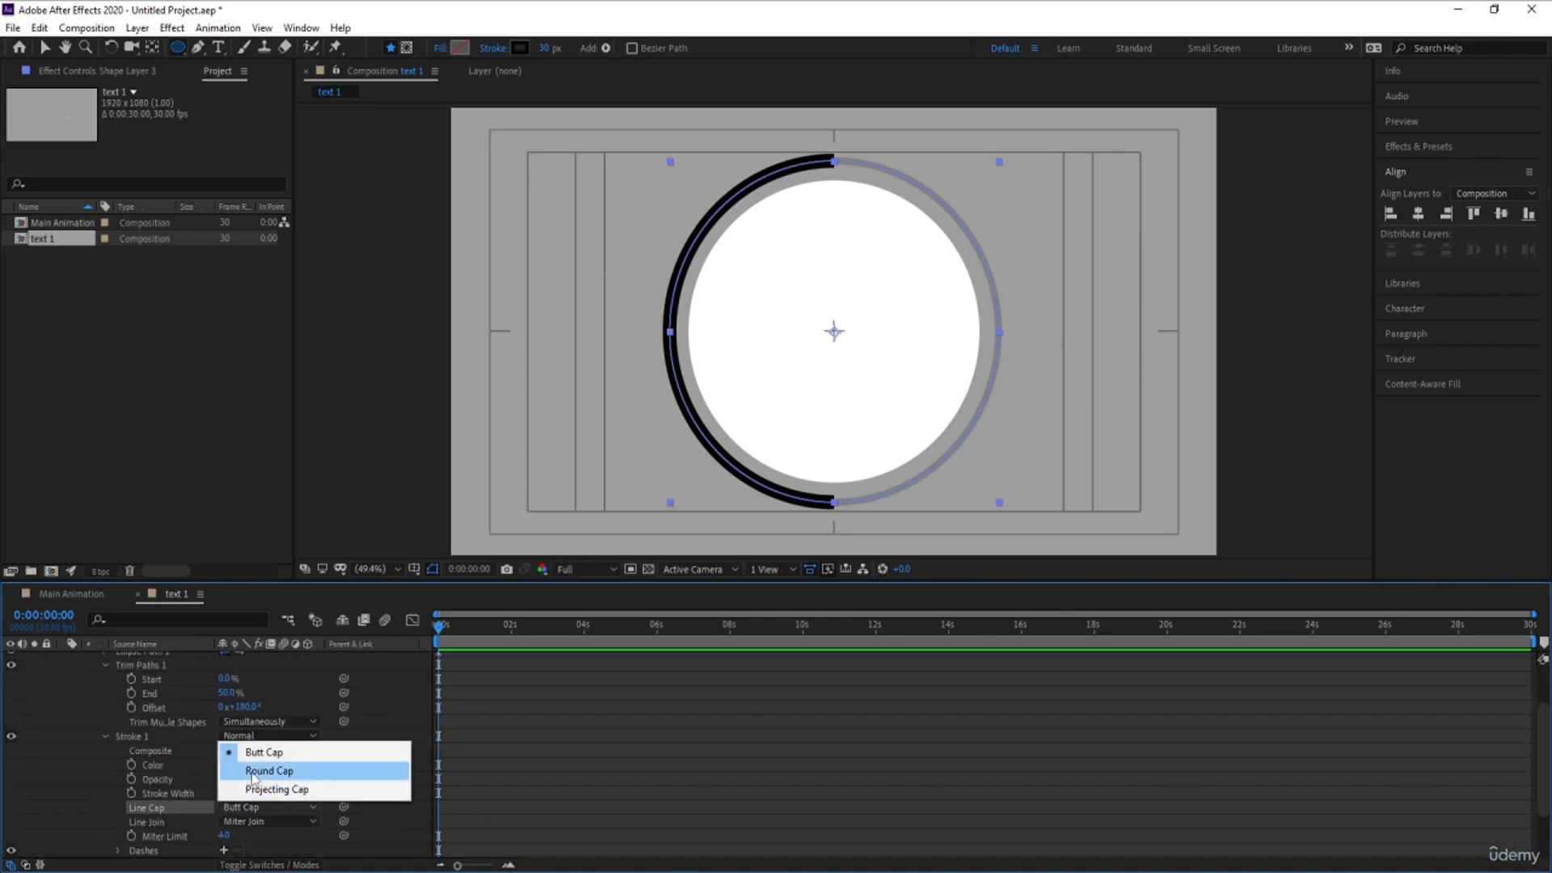
pyautogui.click(252, 774)
pyautogui.click(490, 770)
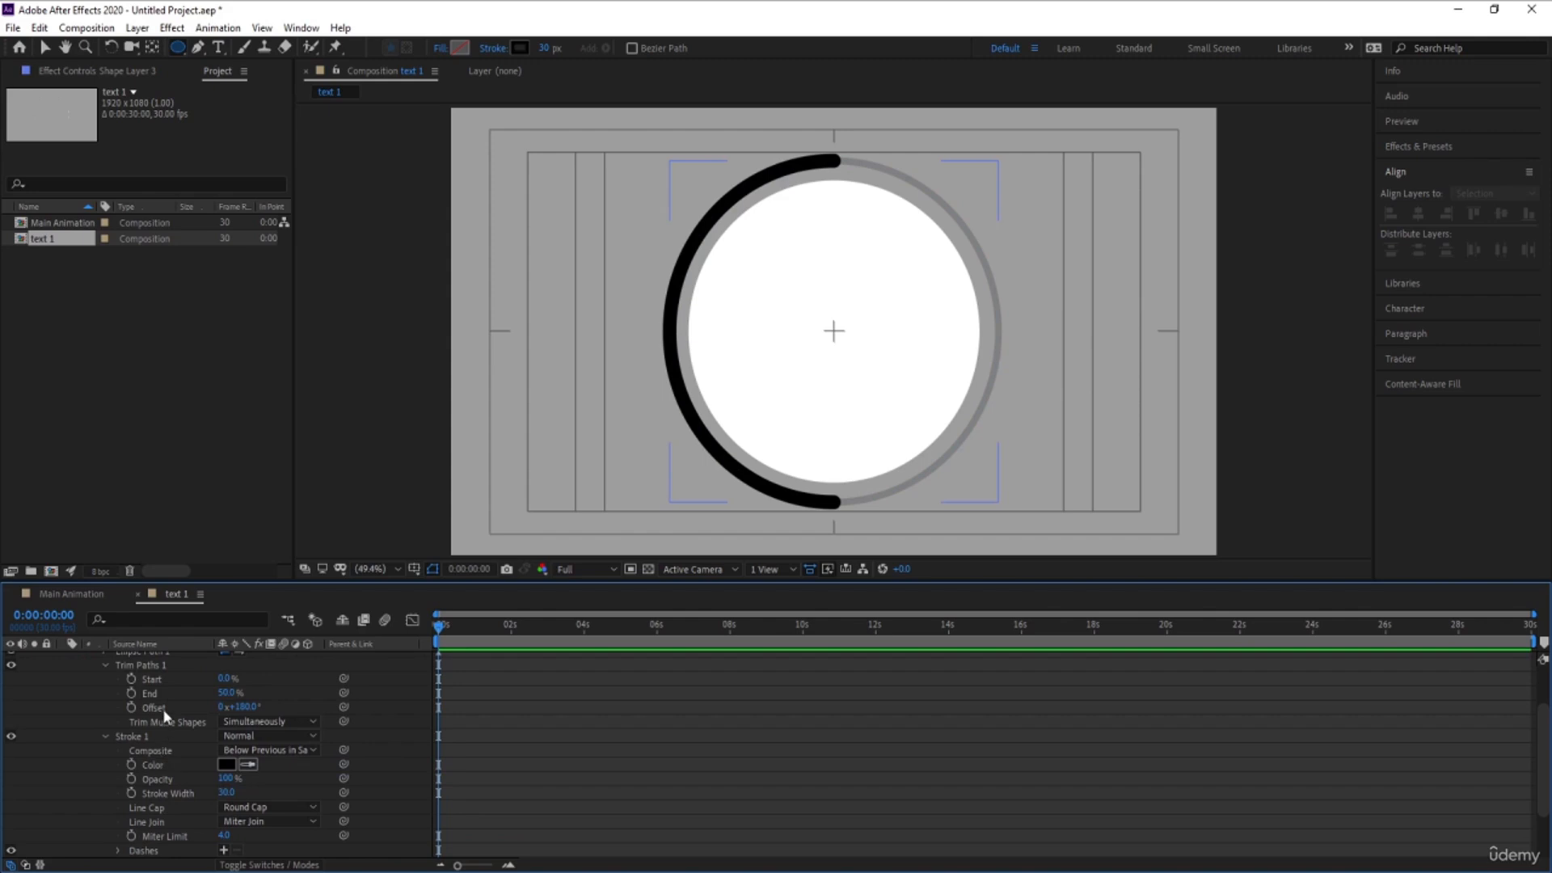
pyautogui.scroll(-1, 162, 710)
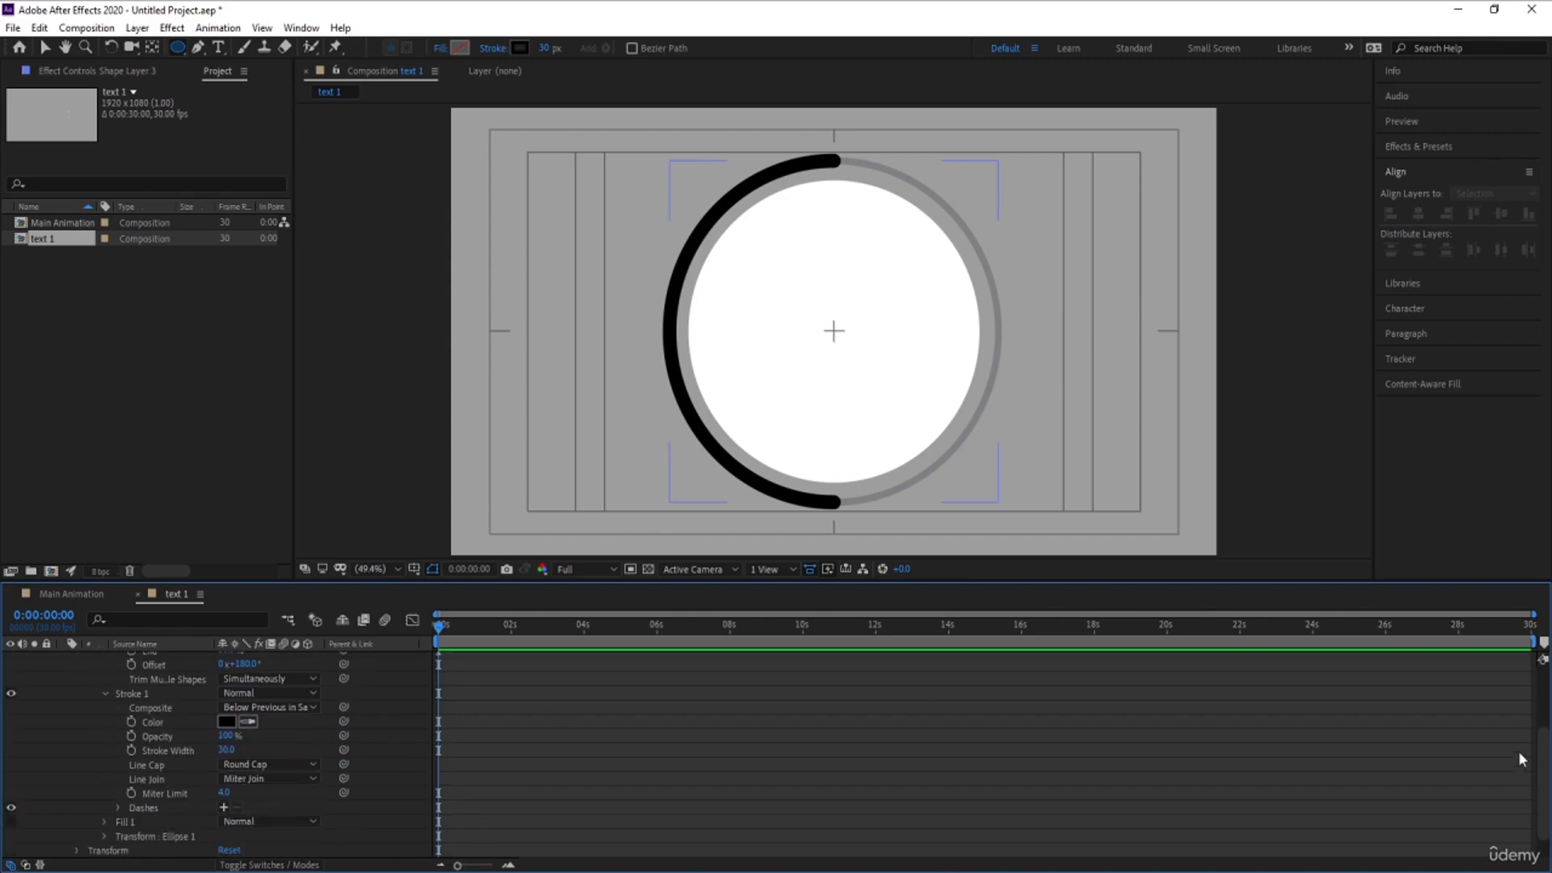
pyautogui.moveTo(1541, 768); pyautogui.dragTo(1532, 654)
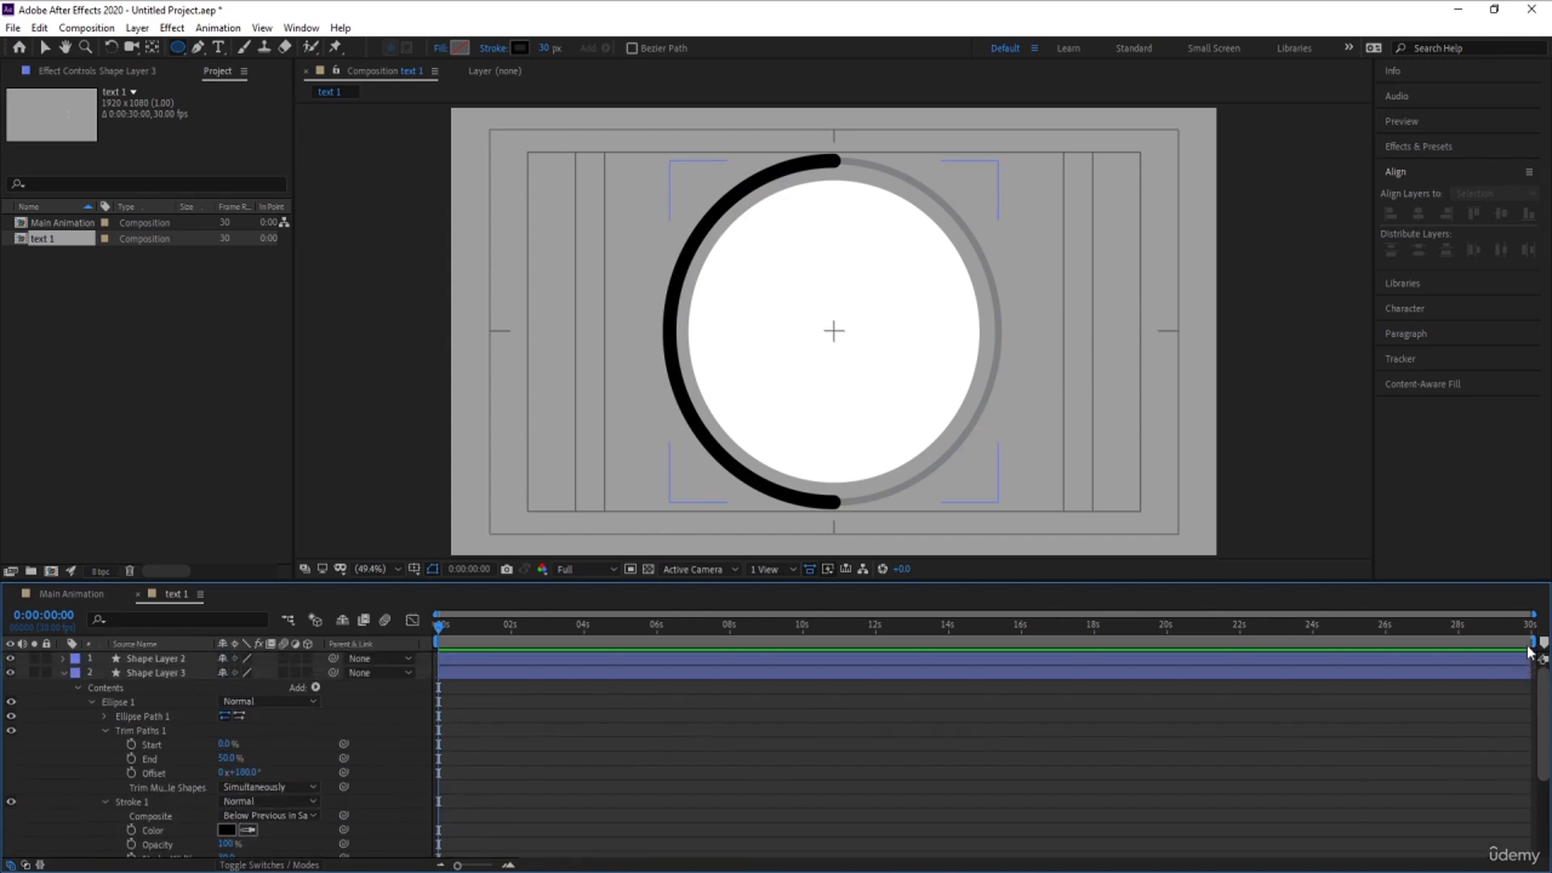
pyautogui.click(64, 673)
# - Duplicate the white circle's layer and scale the copy down to 93%
pyautogui.click(136, 688)
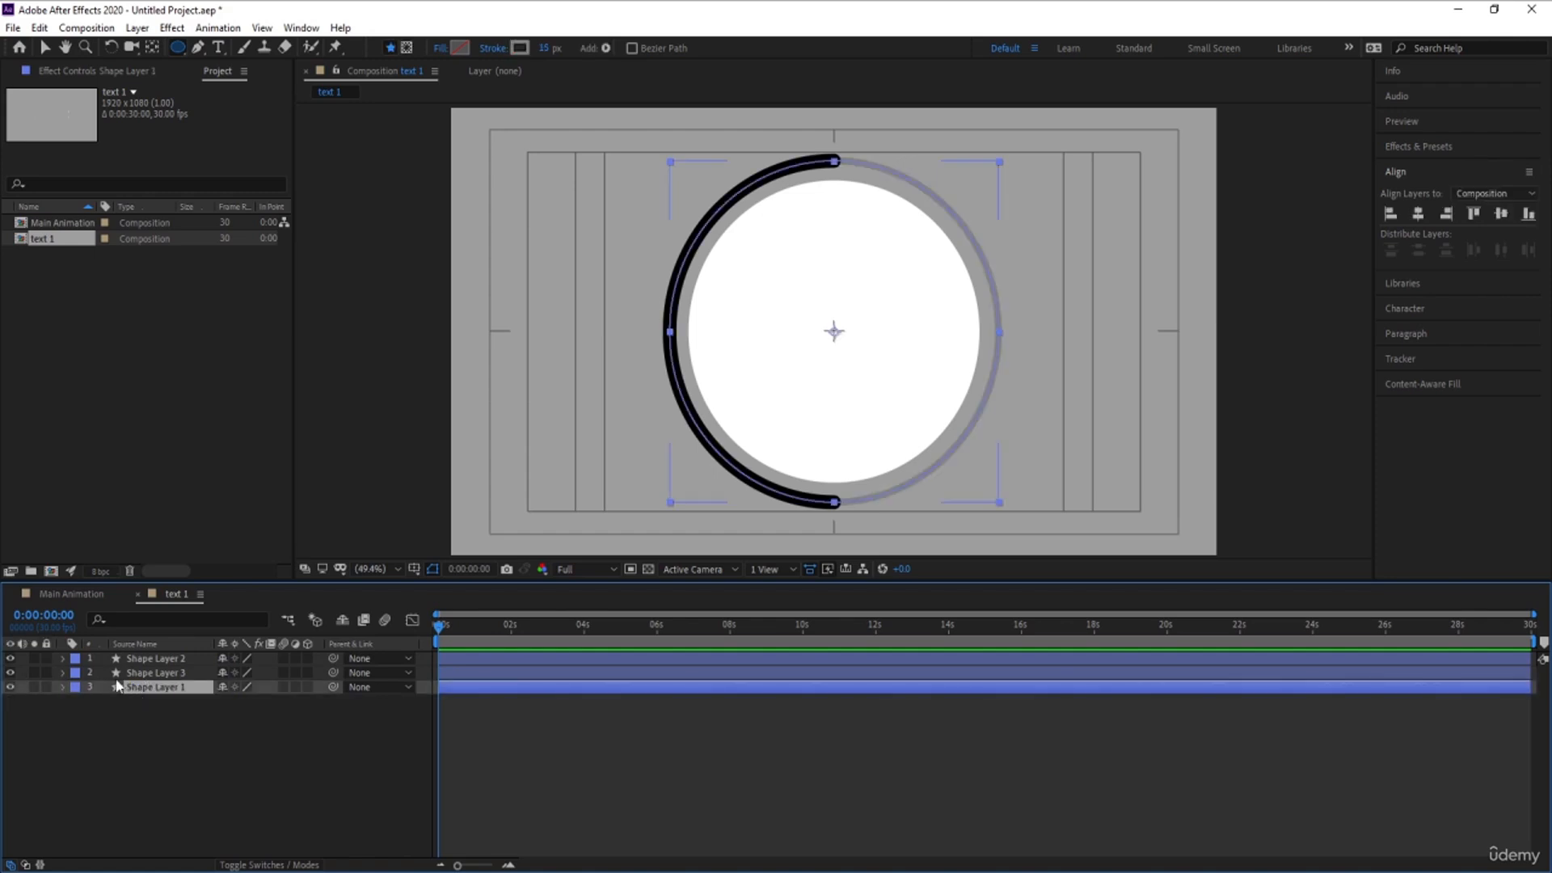
pyautogui.click(149, 676)
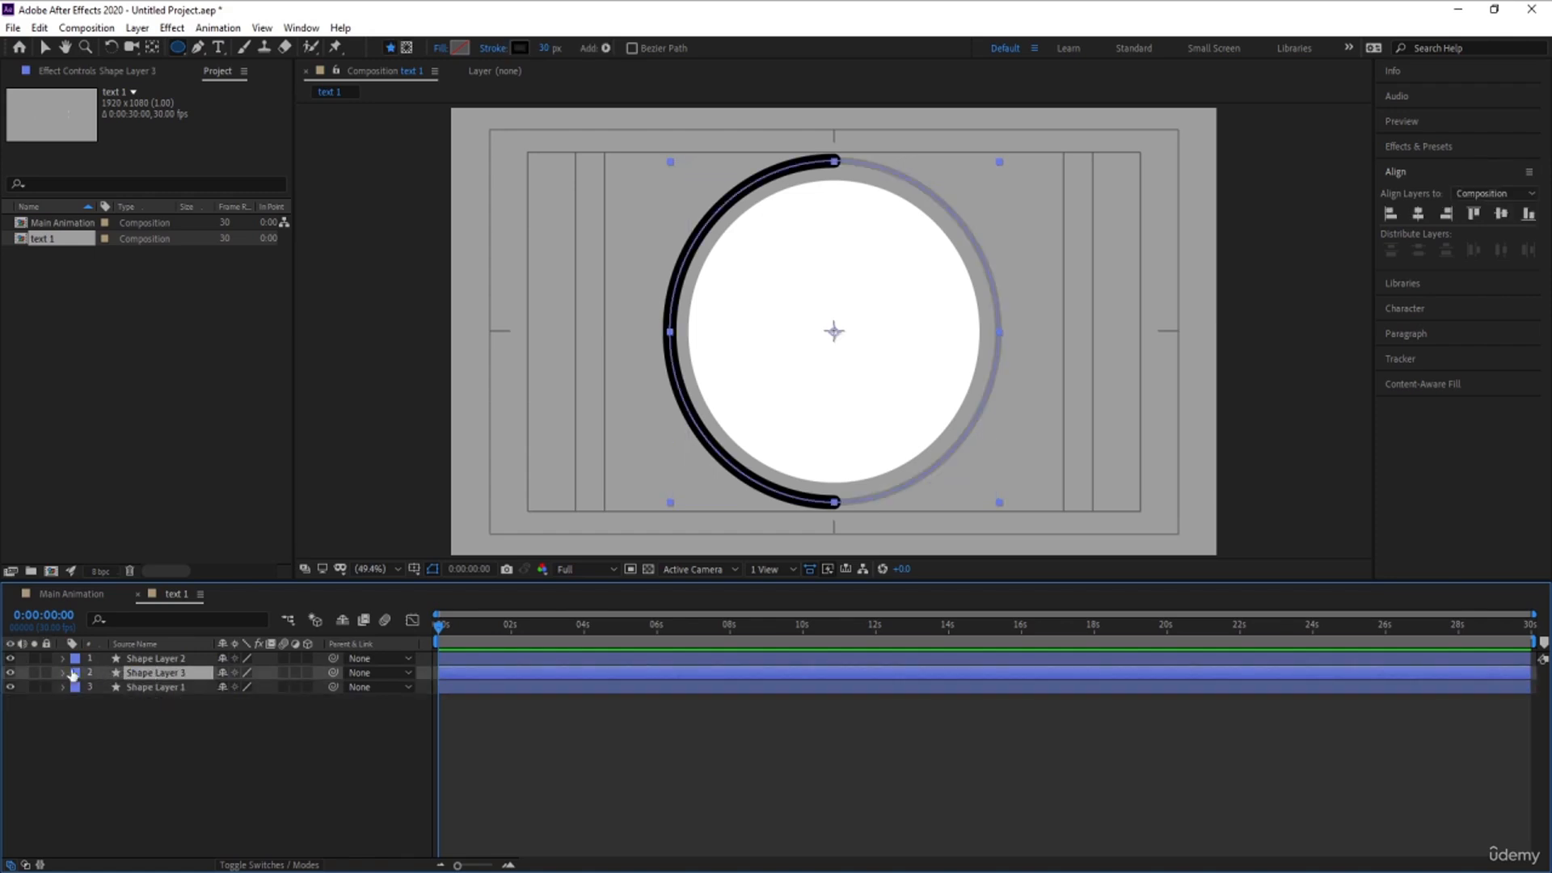
pyautogui.click(160, 660)
pyautogui.hotkey('ctrl', 'd')
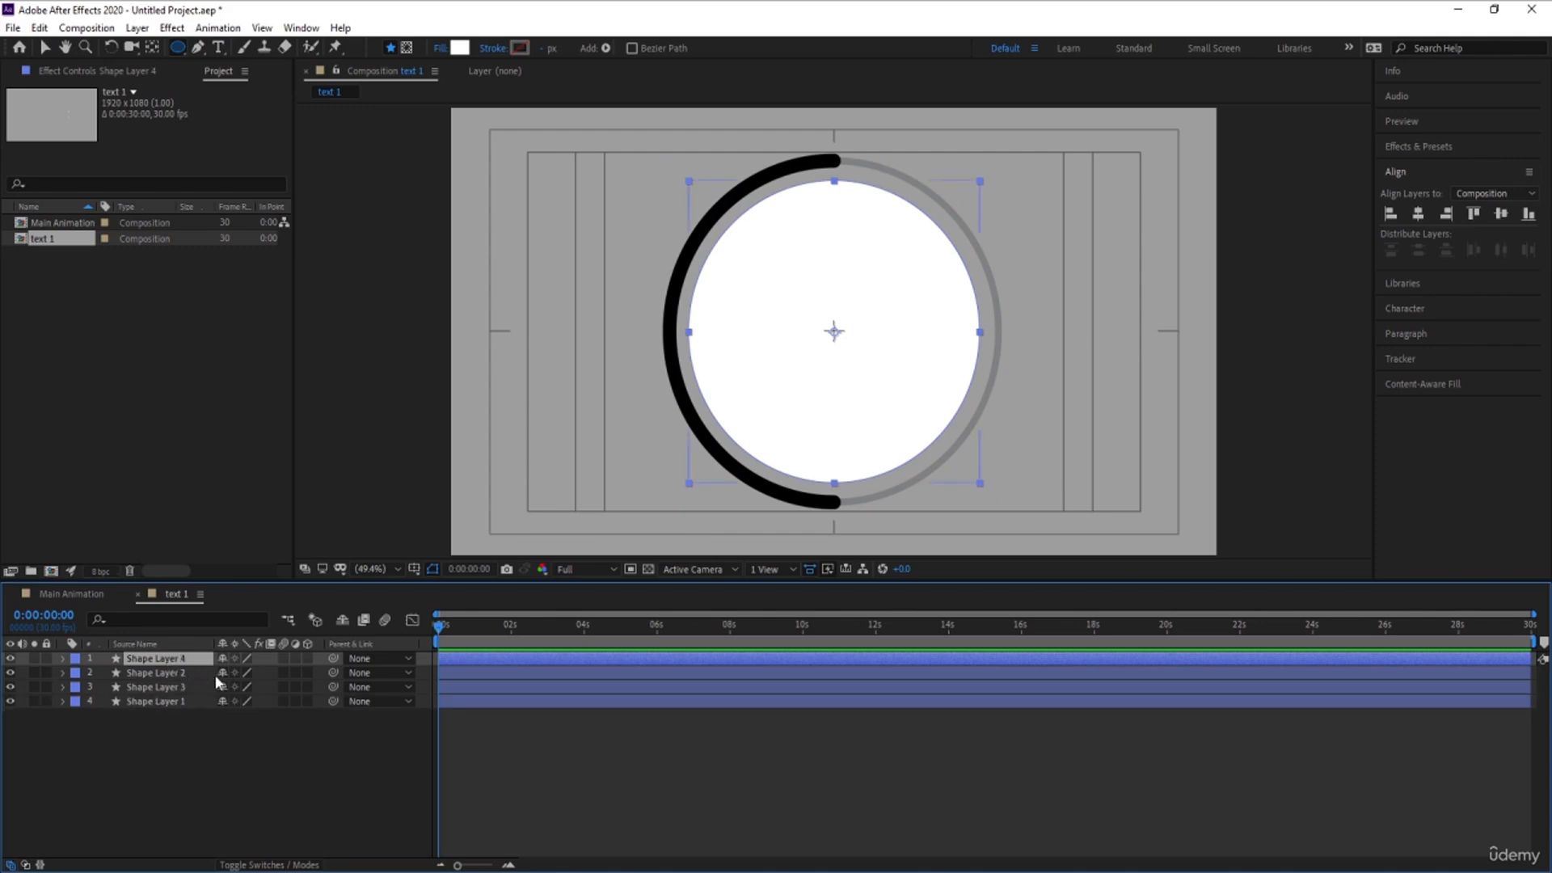
pyautogui.press('s')
pyautogui.moveTo(239, 675); pyautogui.dragTo(234, 674)
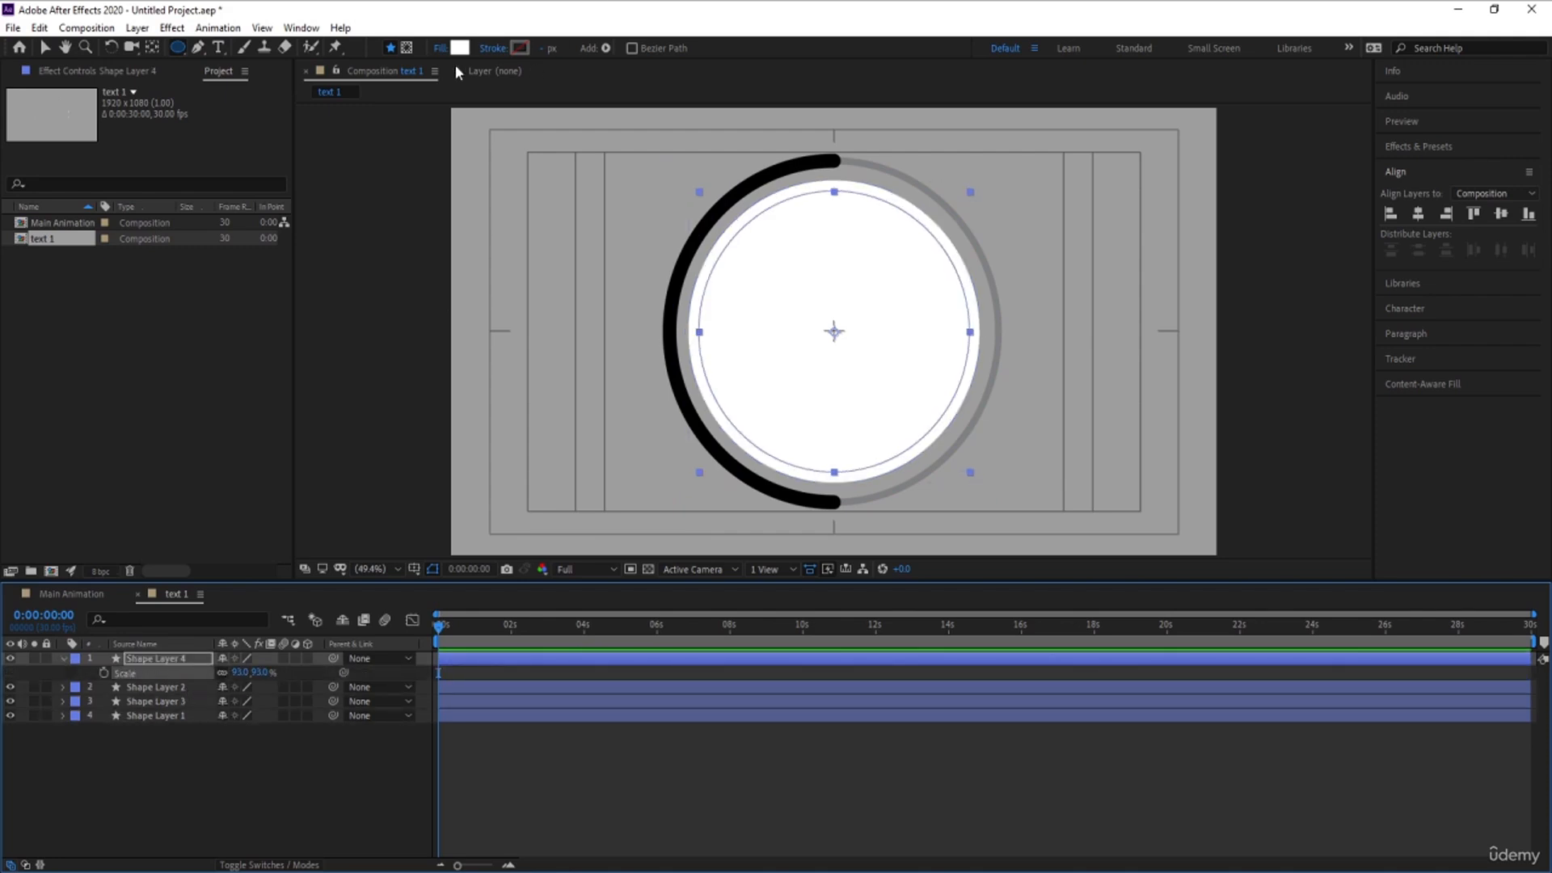
# - Remove the smaller circle copy's fill and give it a black stroke 3 px wide
pyautogui.click(440, 48)
pyautogui.click(693, 398)
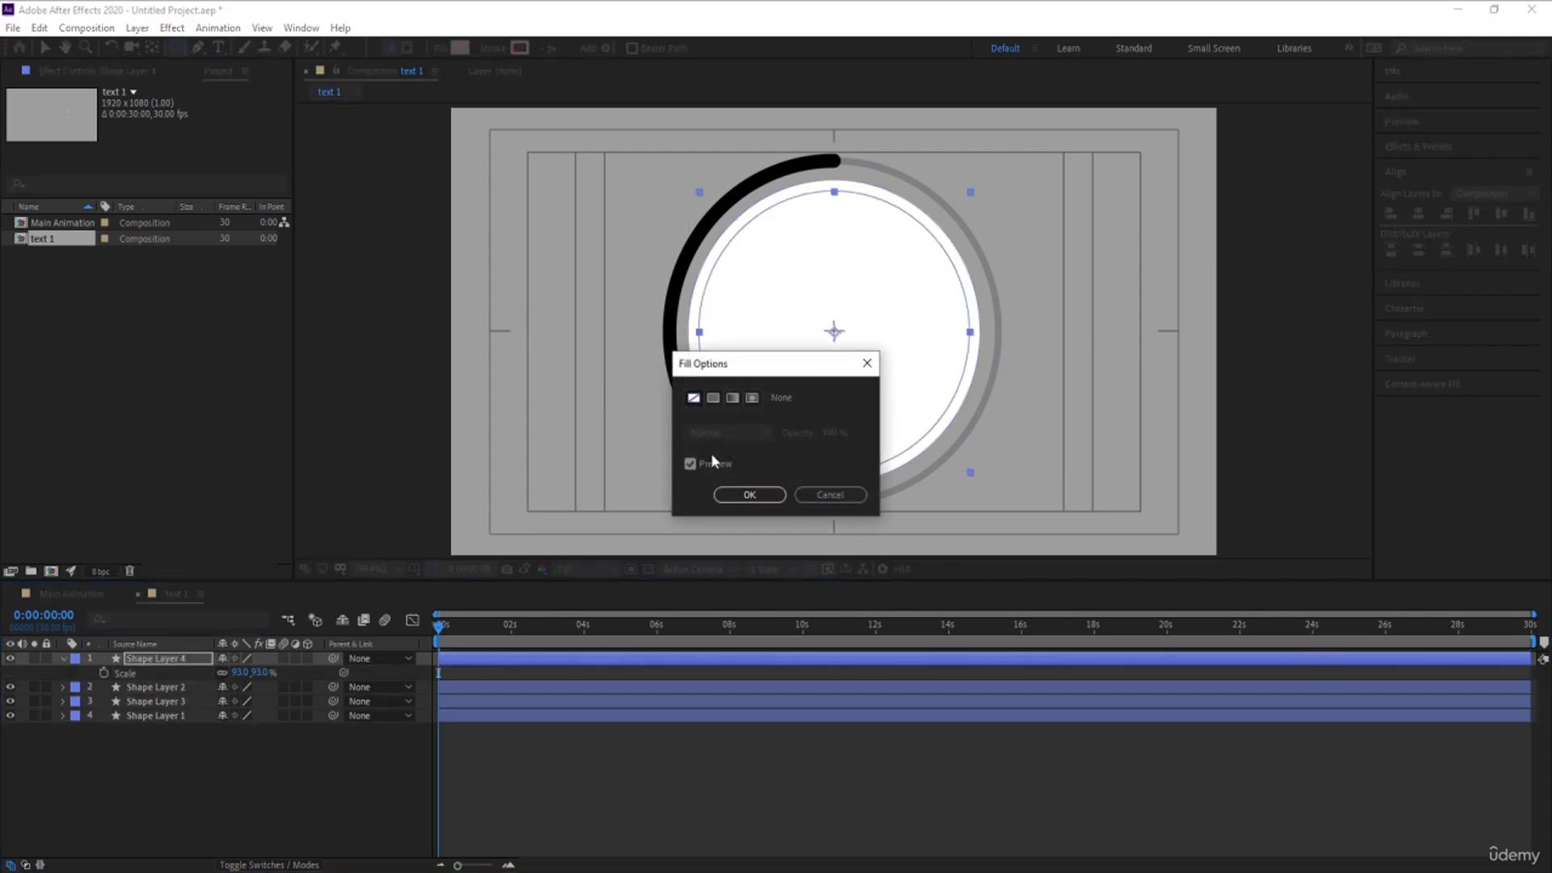
pyautogui.click(731, 504)
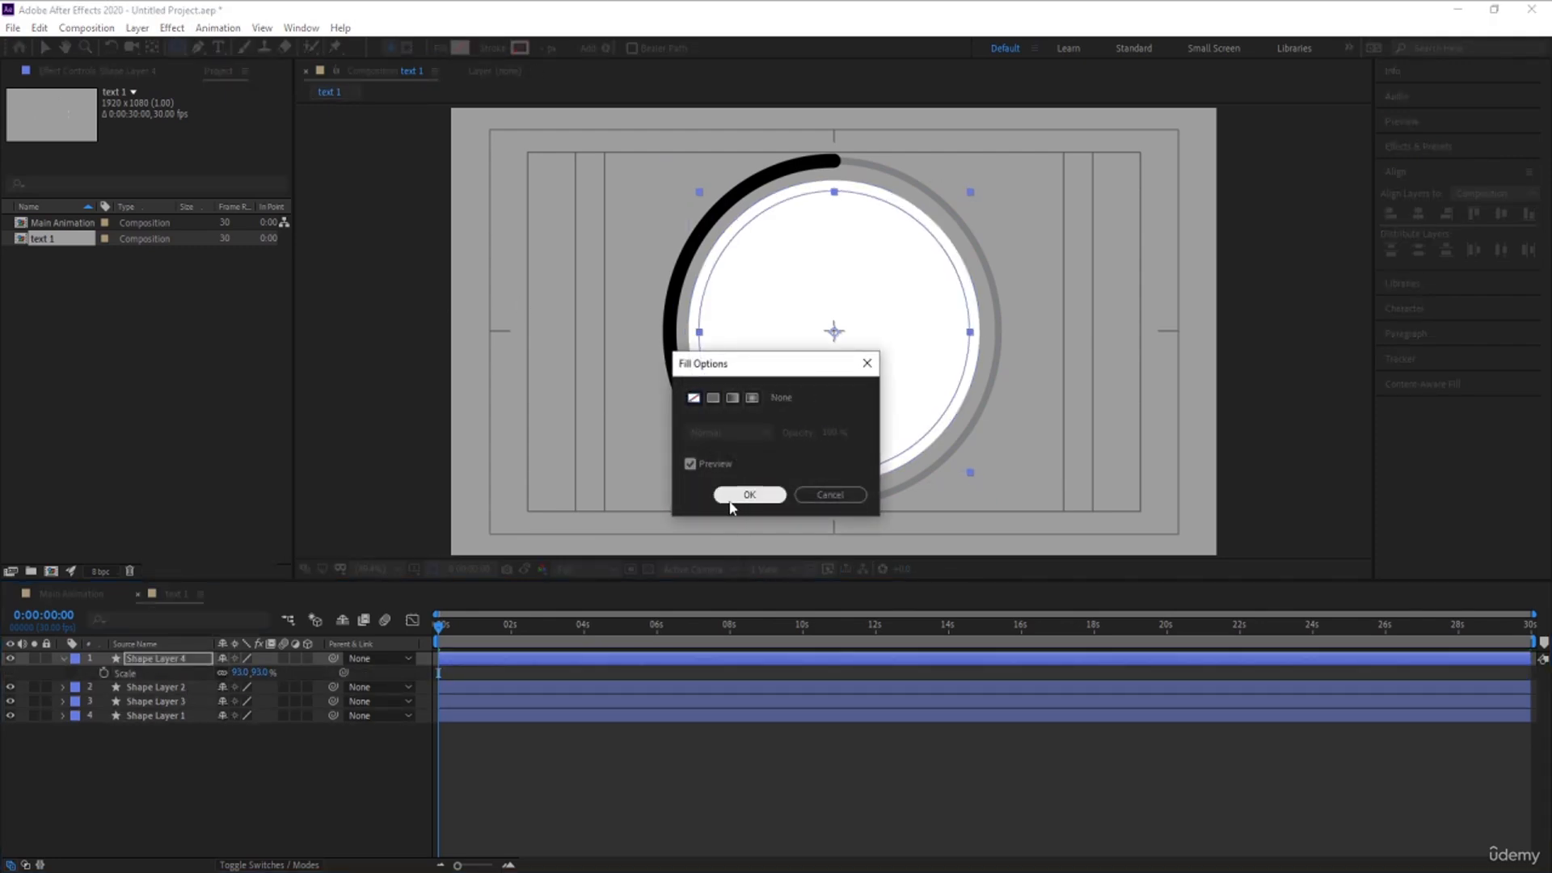
pyautogui.click(520, 48)
pyautogui.moveTo(292, 440); pyautogui.dragTo(98, 697)
pyautogui.press('Return')
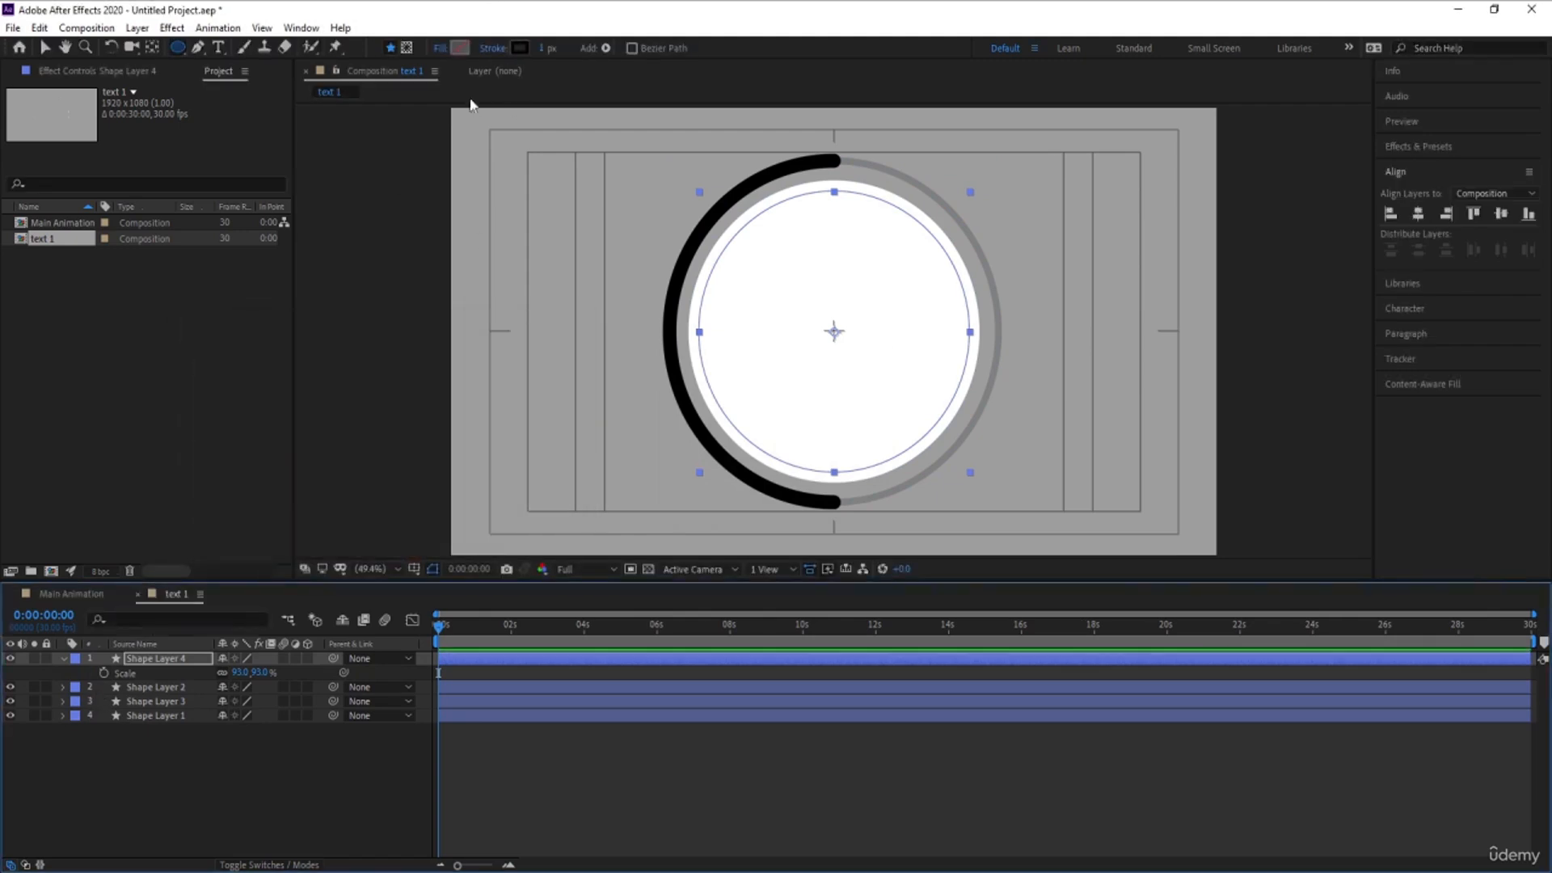
pyautogui.click(548, 49)
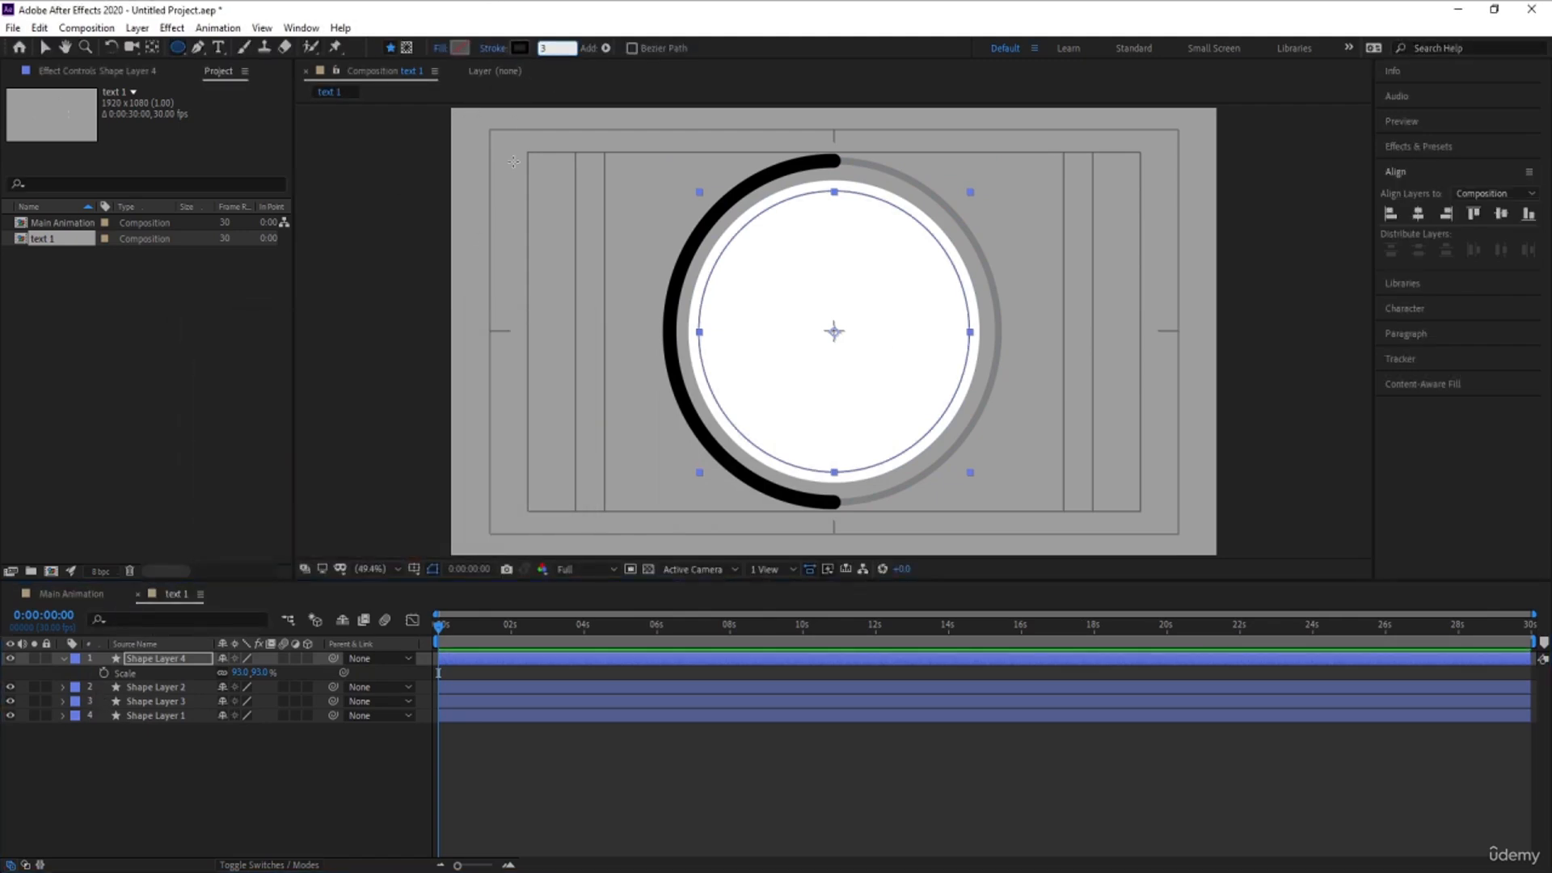
pyautogui.click(250, 774)
pyautogui.click(162, 663)
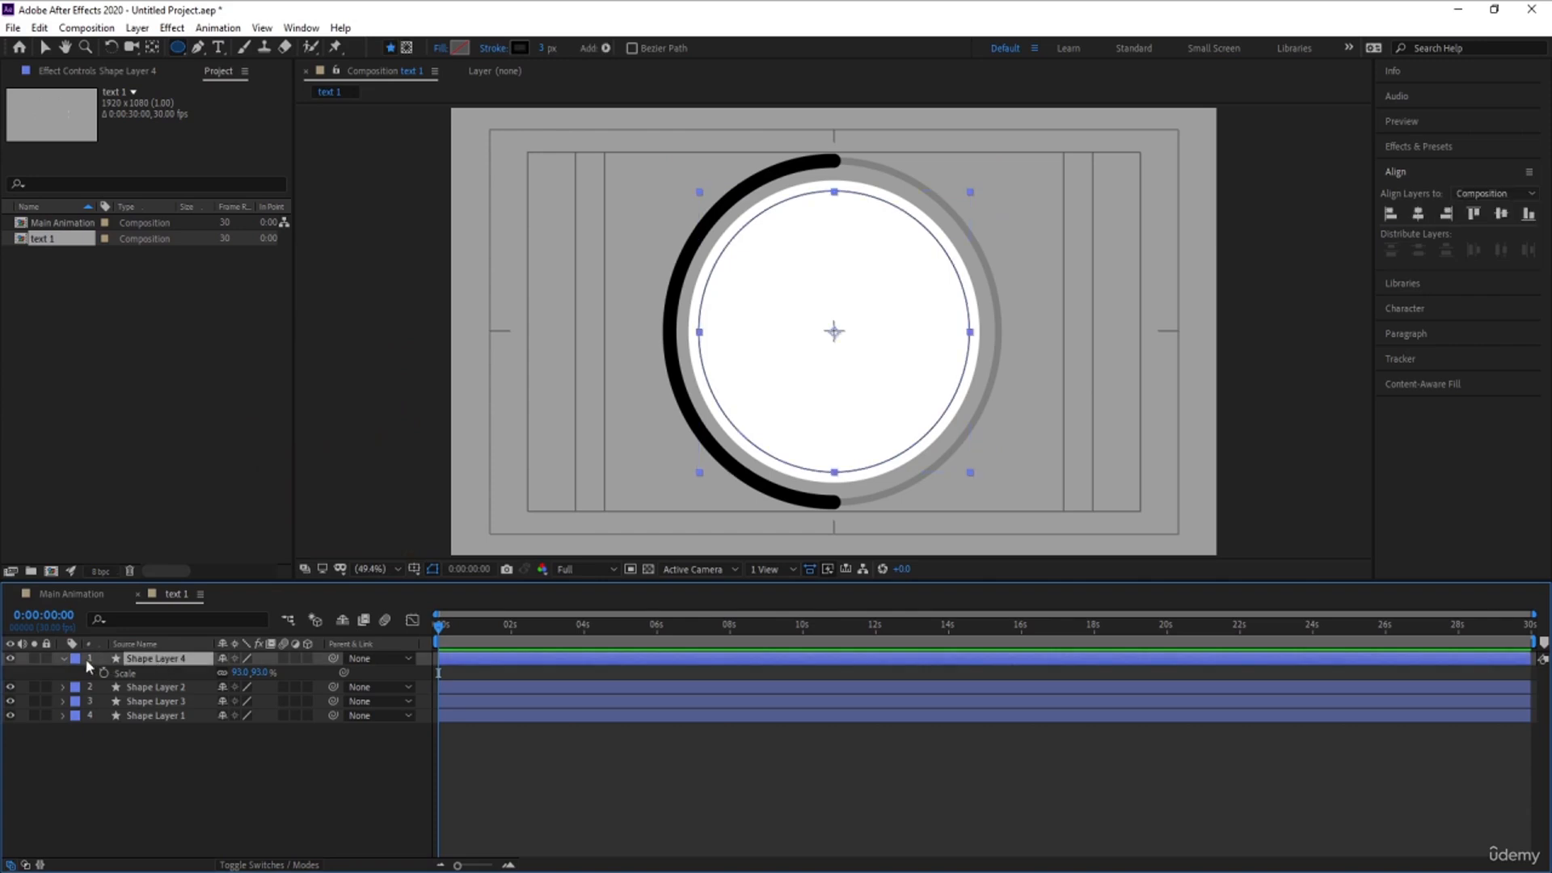
# - Add dashes to the thin inner circle's stroke and collapse its layer properties
pyautogui.click(64, 658)
pyautogui.click(64, 659)
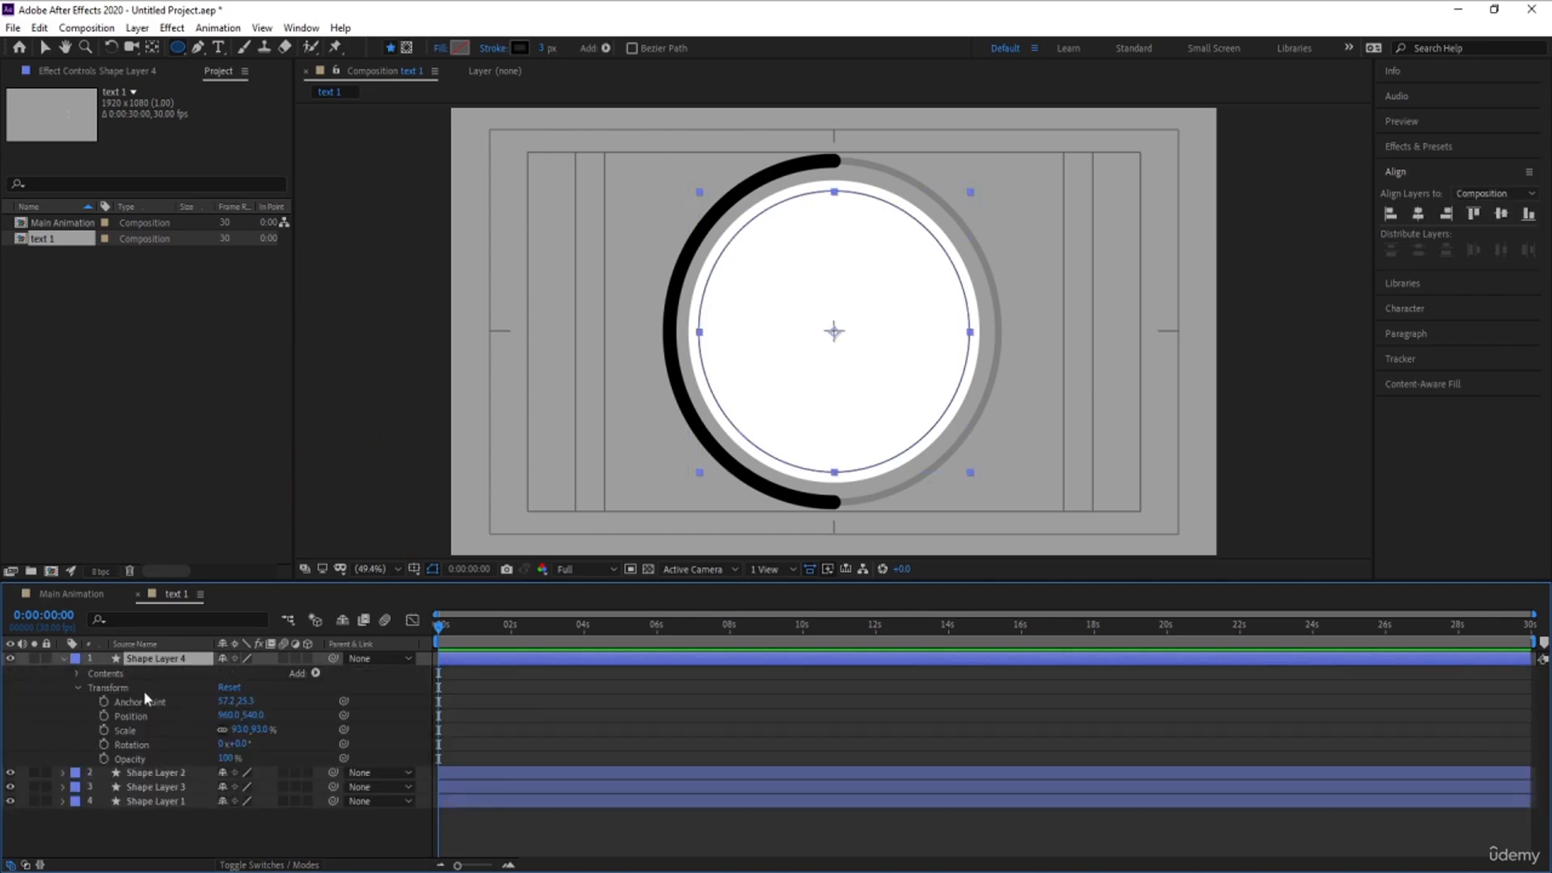
pyautogui.click(76, 675)
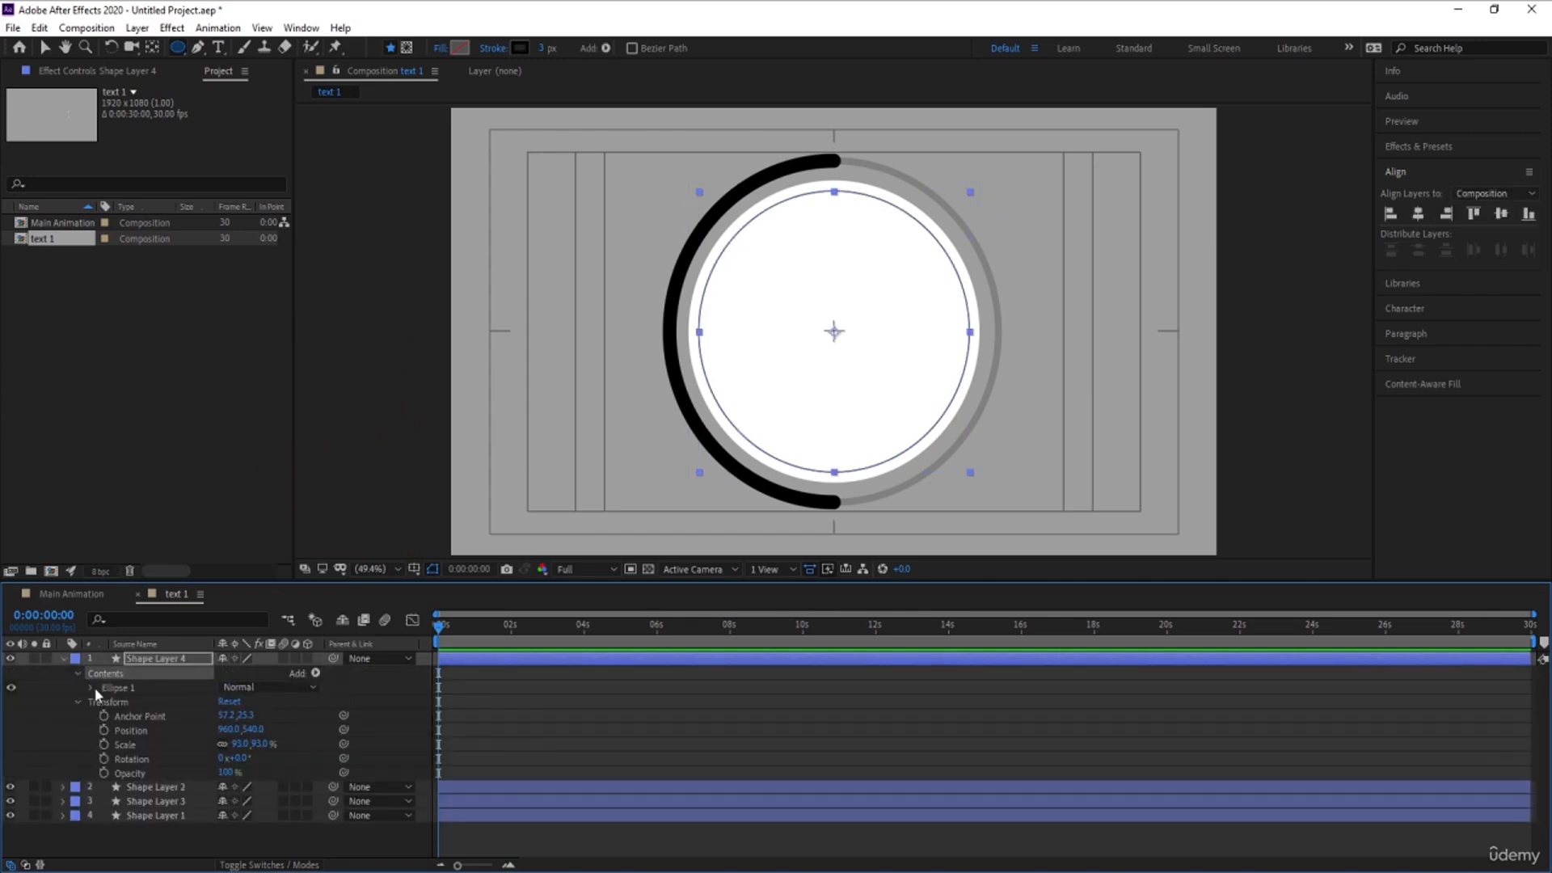
pyautogui.click(92, 687)
pyautogui.click(105, 715)
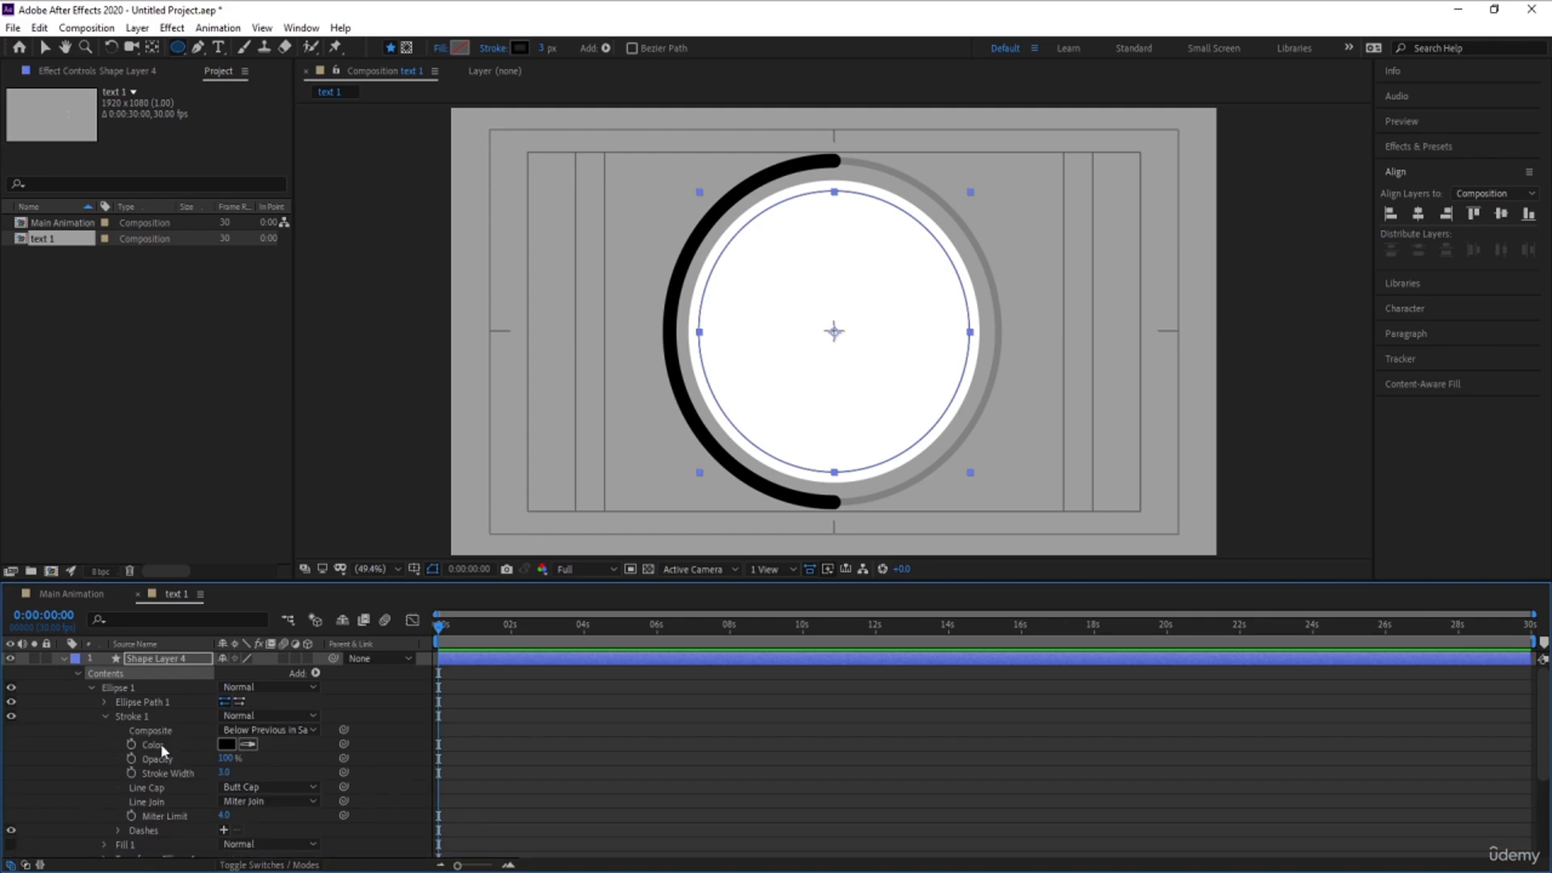
pyautogui.click(223, 830)
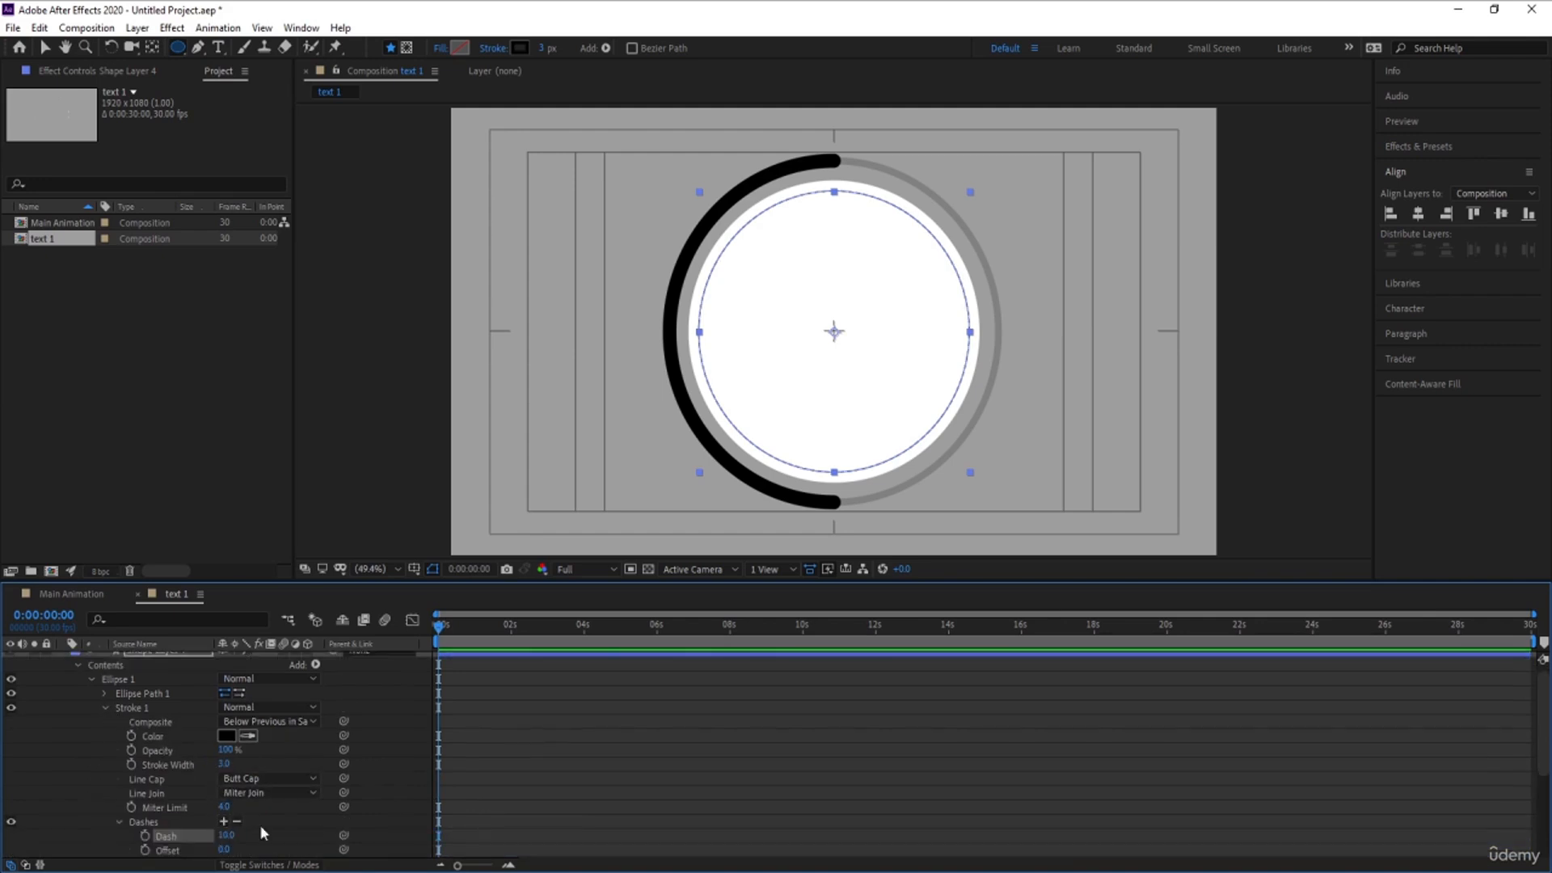
pyautogui.click(699, 764)
pyautogui.scroll(1, 49, 717)
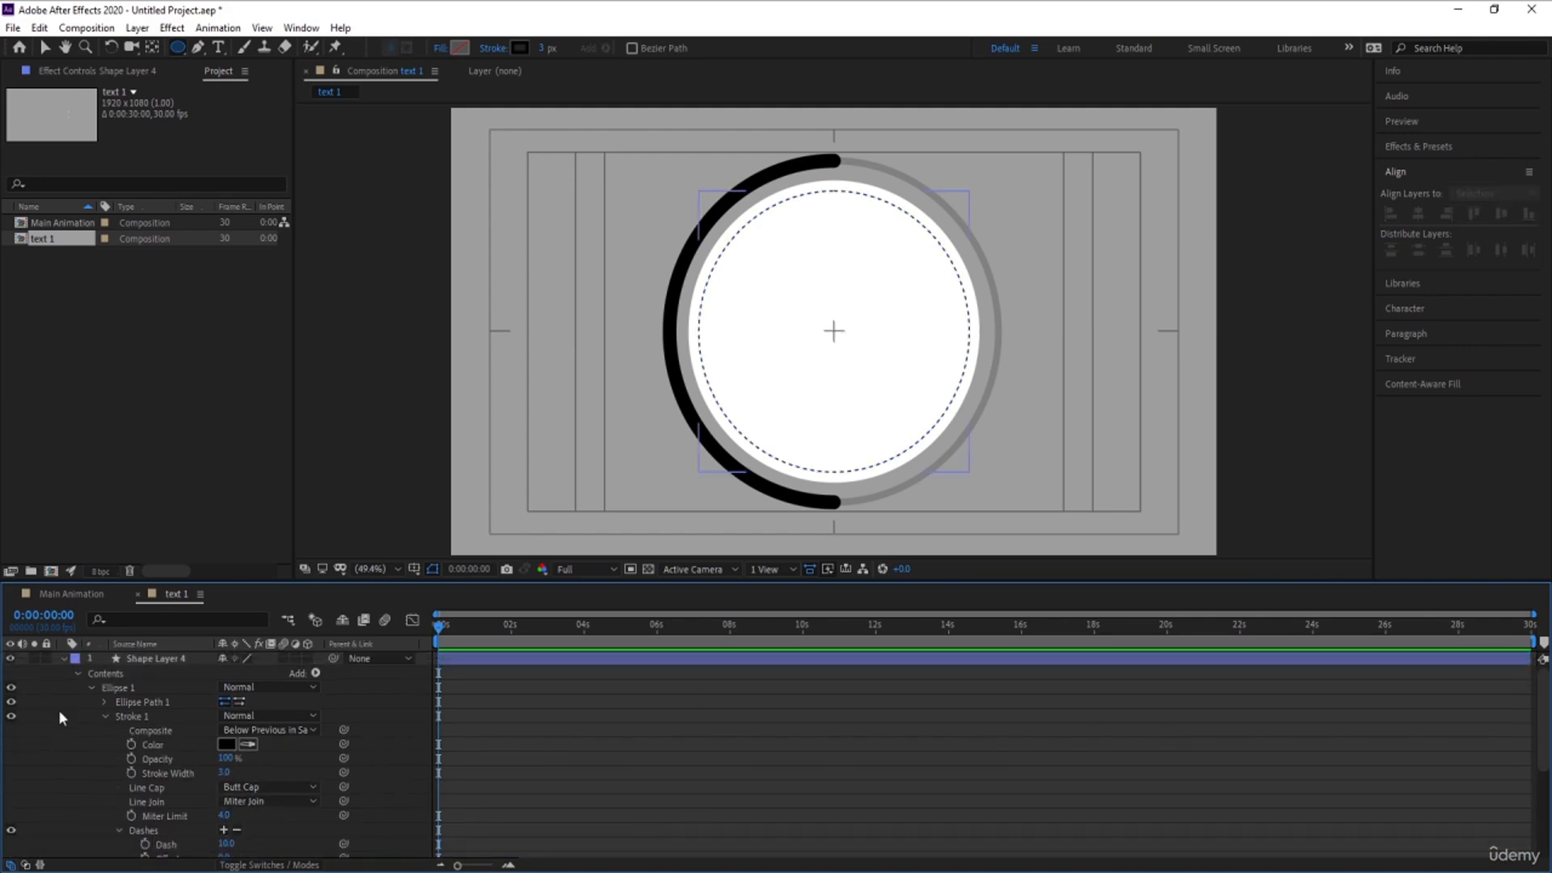
pyautogui.click(63, 659)
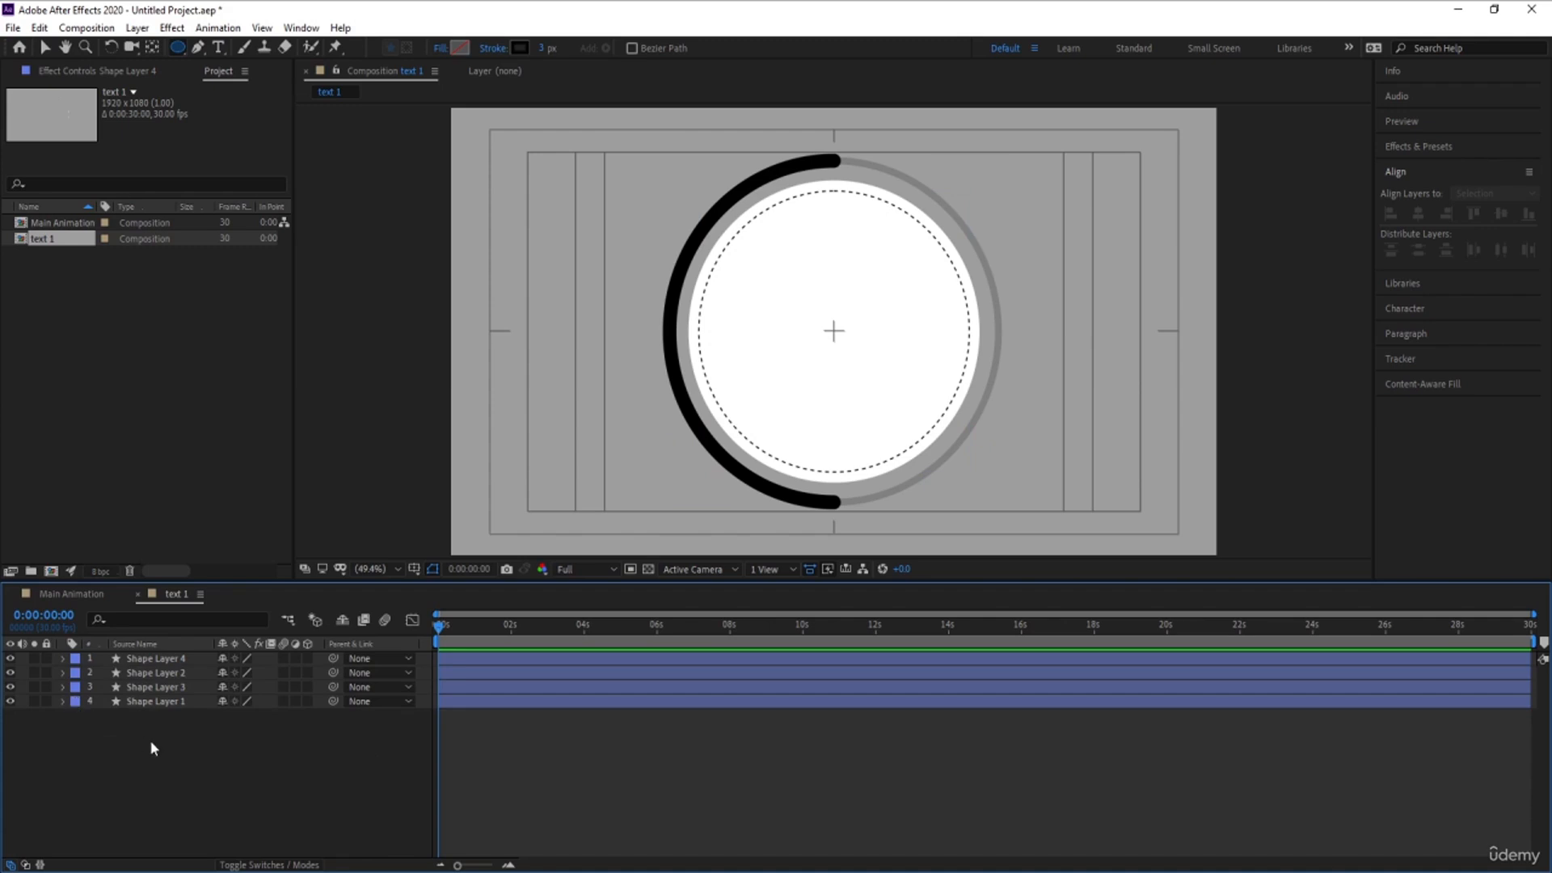
# - Add the text "01 TExt" inside the white circle and set its fill to black
pyautogui.click(218, 49)
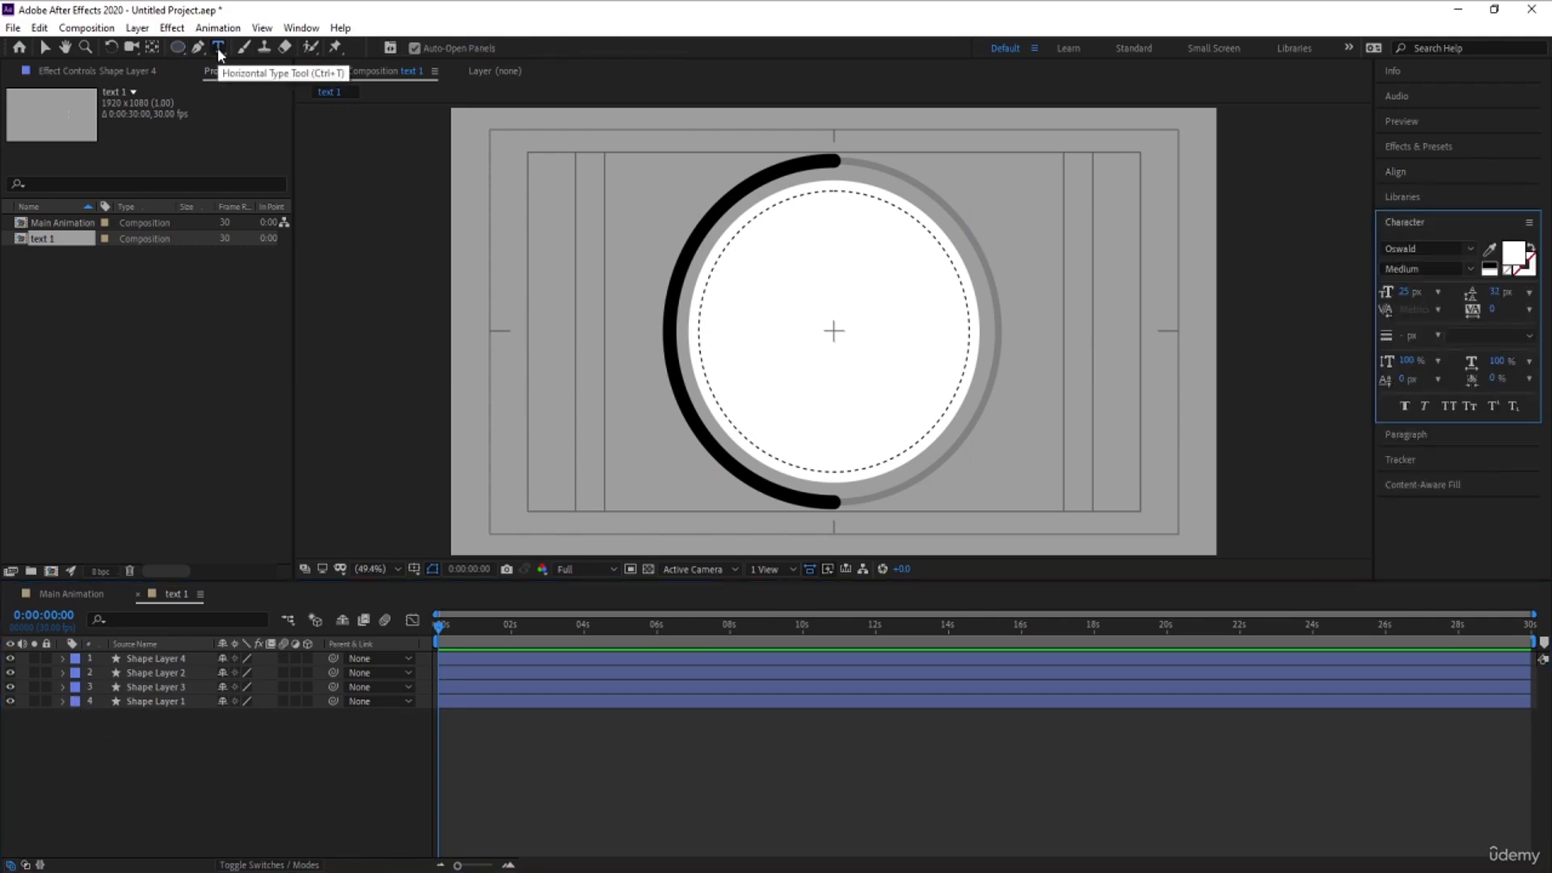
pyautogui.click(782, 308)
pyautogui.write('0')
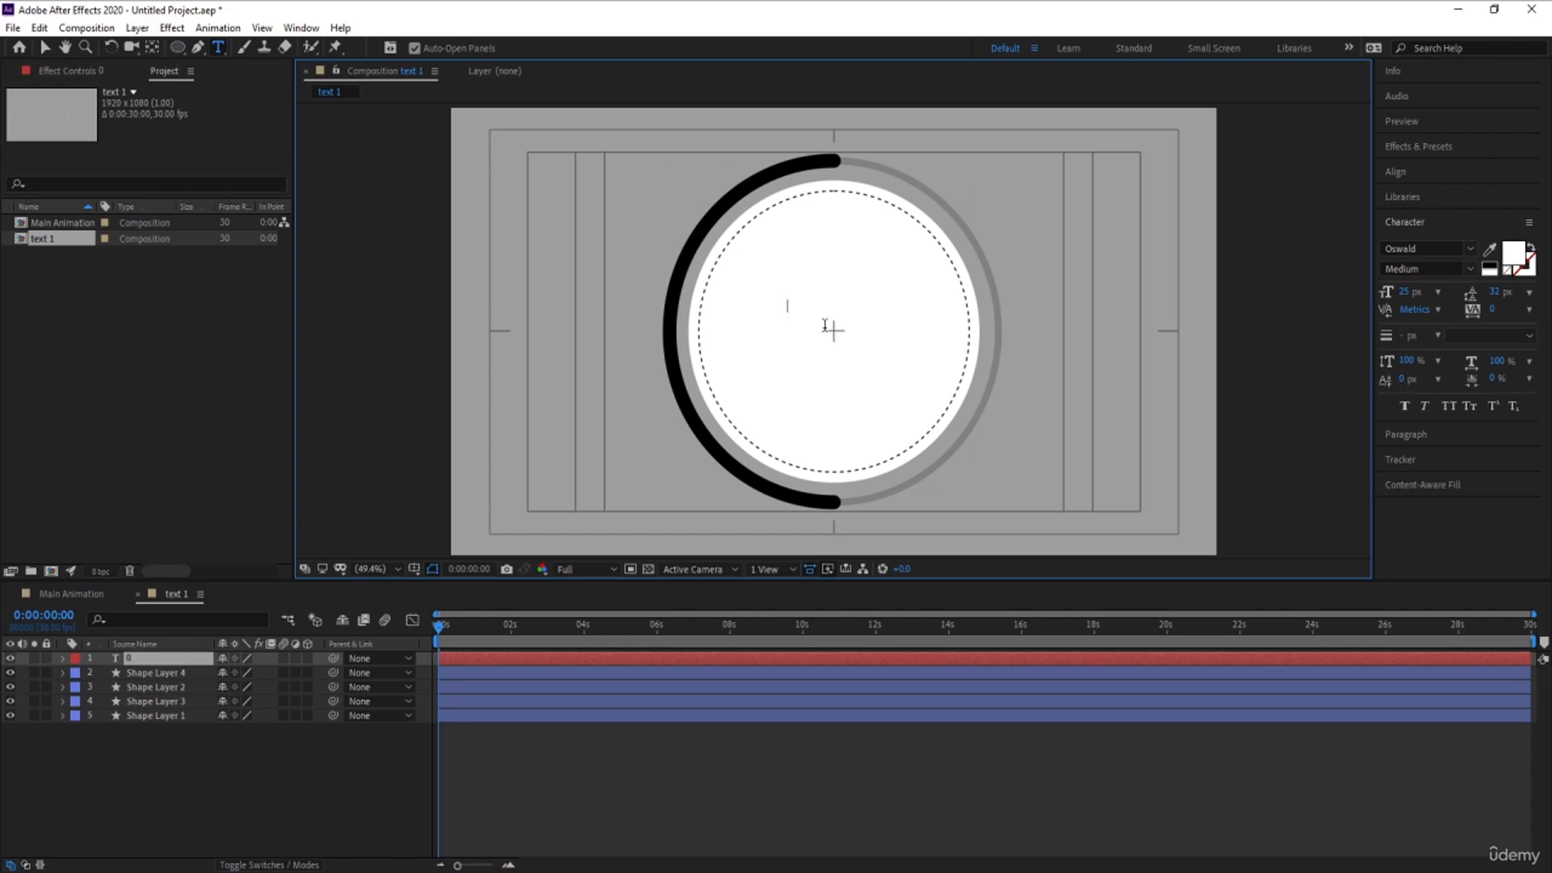
pyautogui.write('1 TExt')
pyautogui.hotkey('ctrl', 'a')
pyautogui.click(1489, 269)
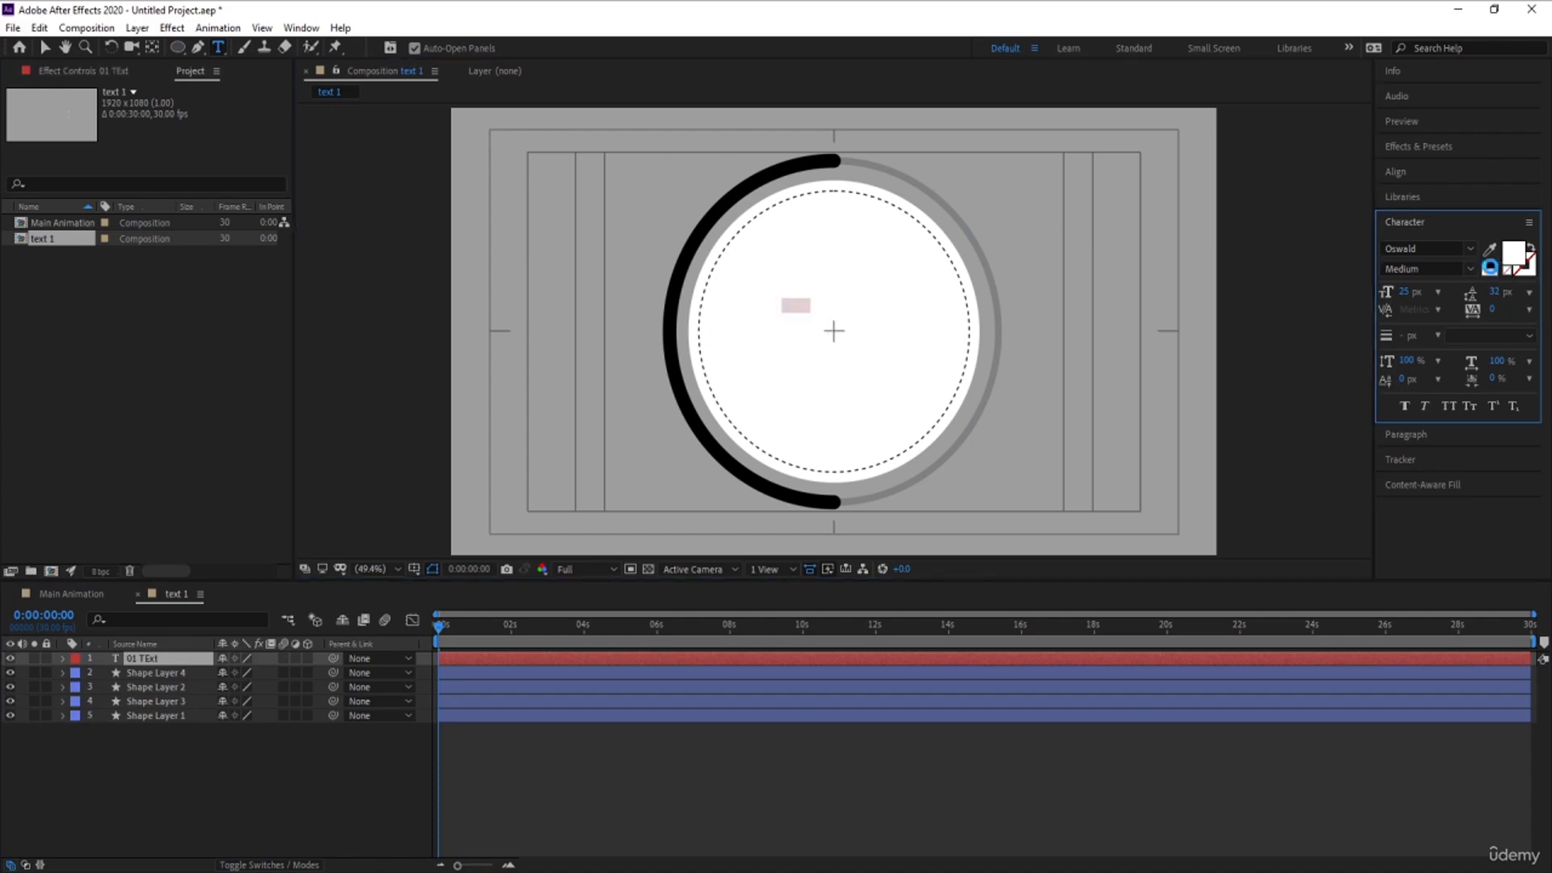
# - Enlarge the circle's text to 119 px and switch it to All Caps
pyautogui.moveTo(1405, 291); pyautogui.dragTo(1447, 303)
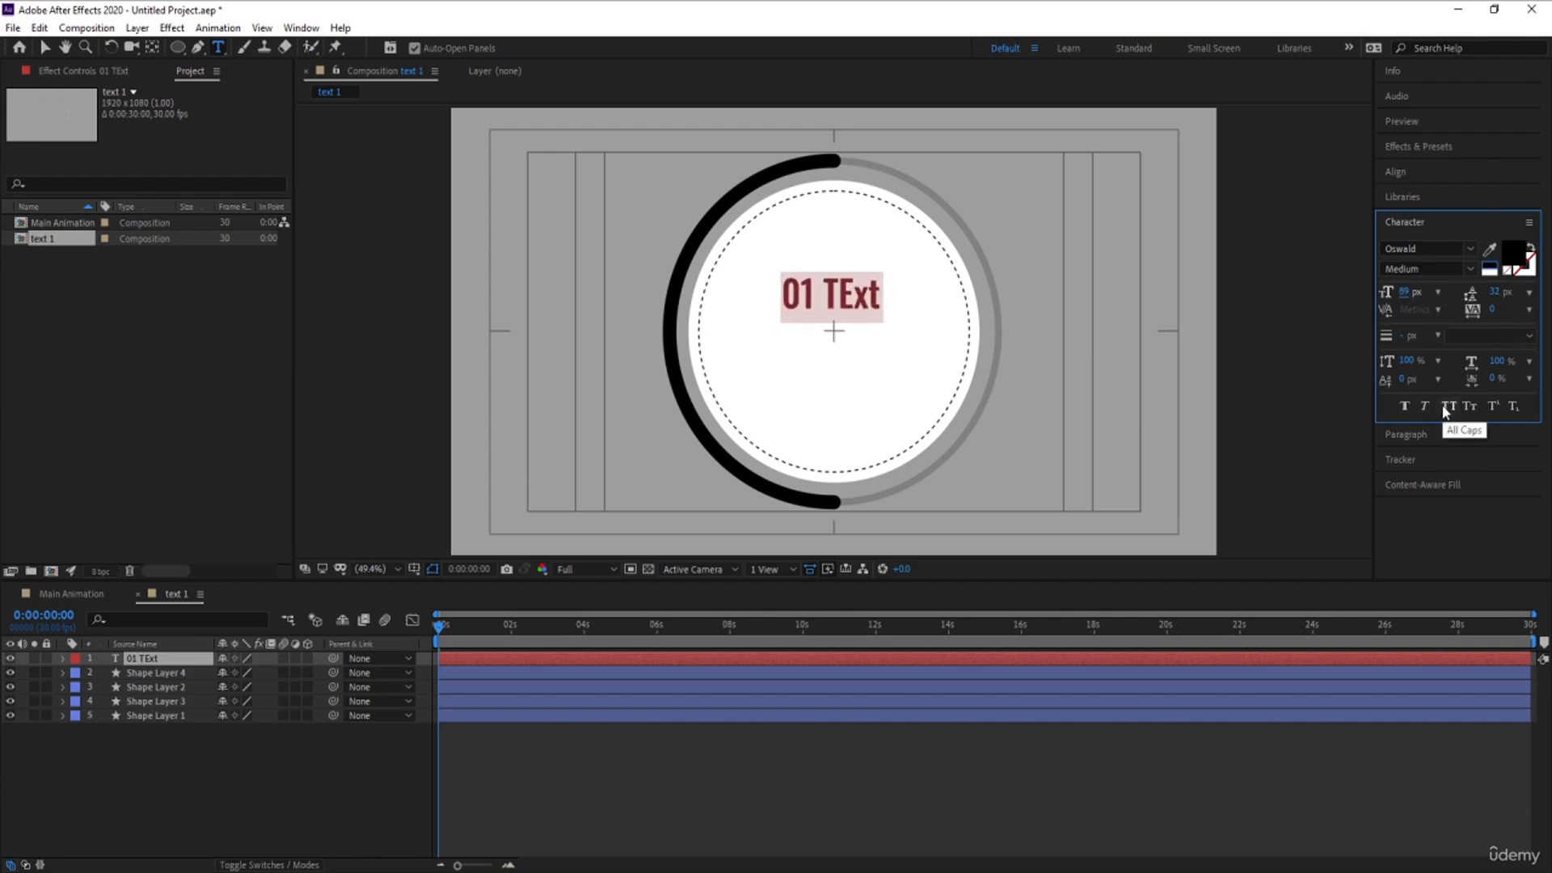
pyautogui.click(1445, 406)
pyautogui.moveTo(1407, 293); pyautogui.dragTo(1441, 294)
# - Turn off snapping and position the 01 TEXT title in the upper-left area inside the dashed circle
pyautogui.click(49, 49)
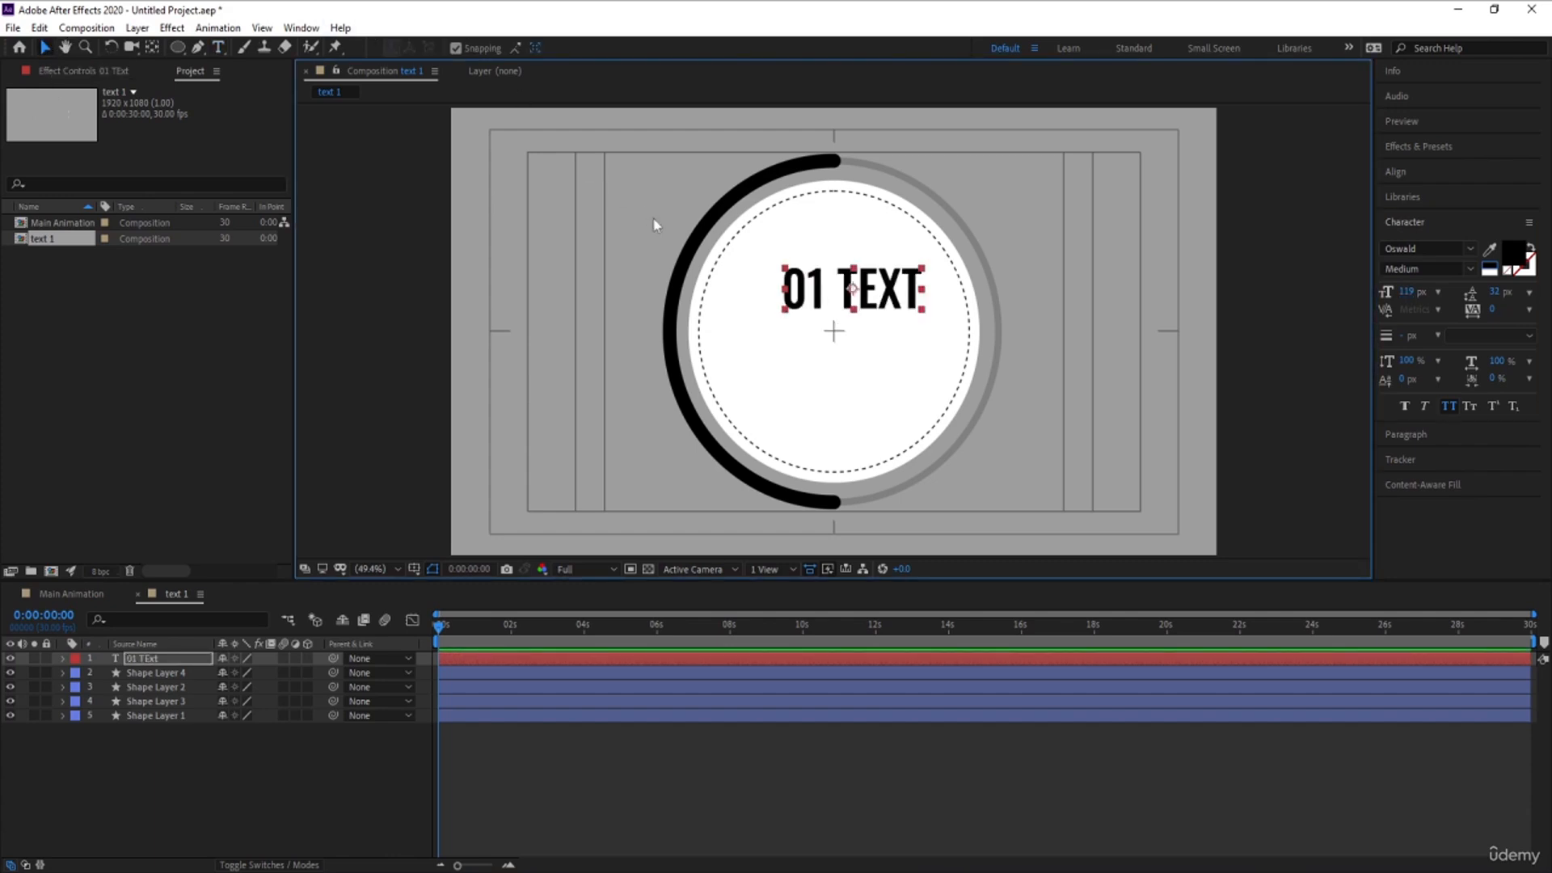
pyautogui.moveTo(845, 313); pyautogui.dragTo(788, 337)
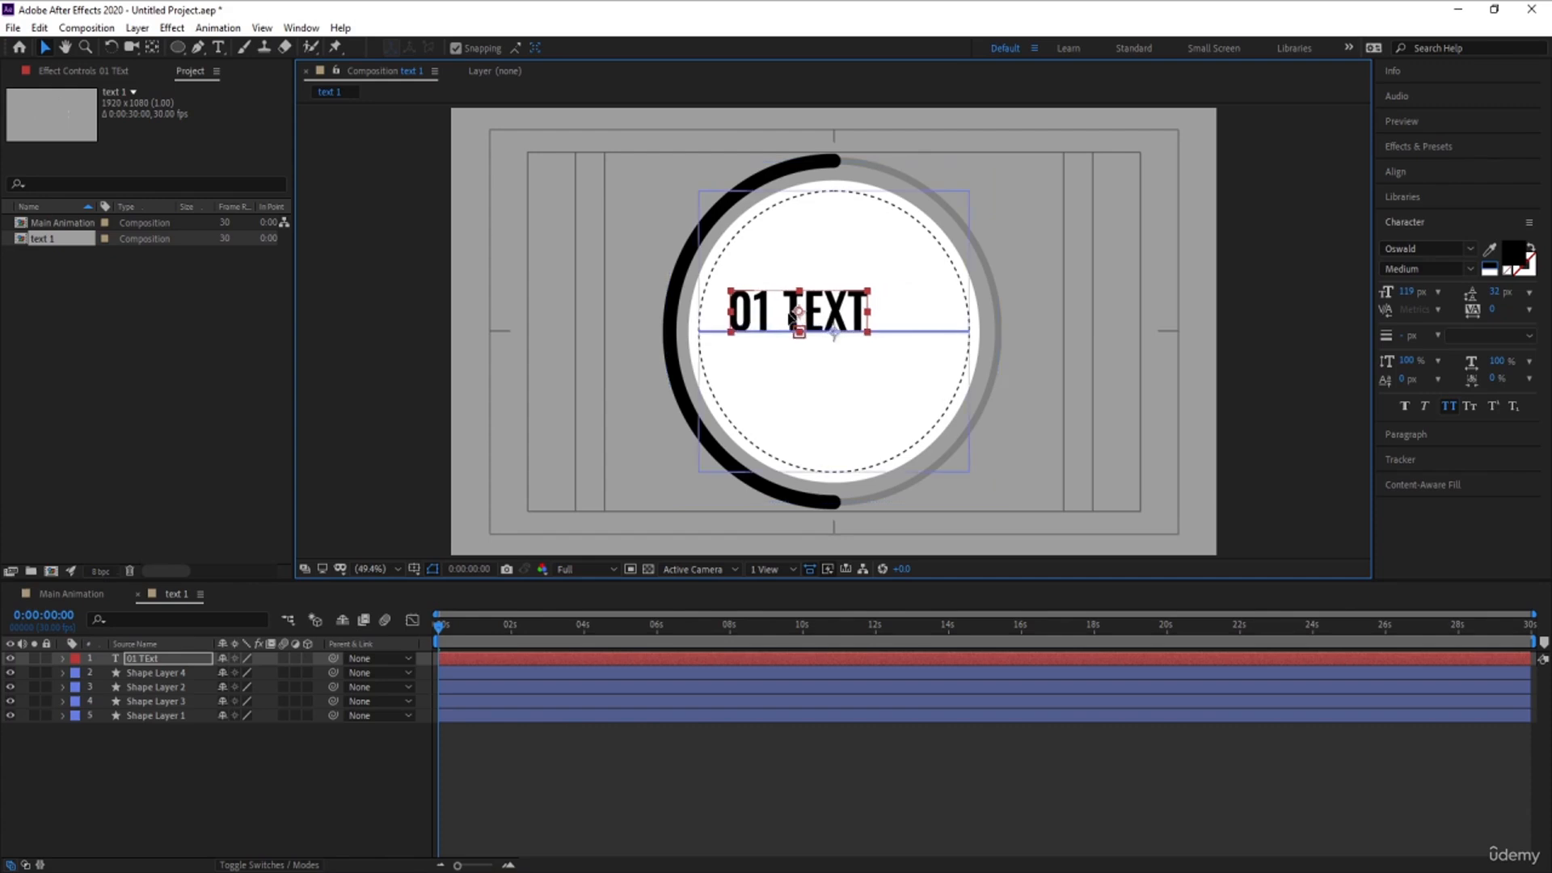
pyautogui.click(453, 50)
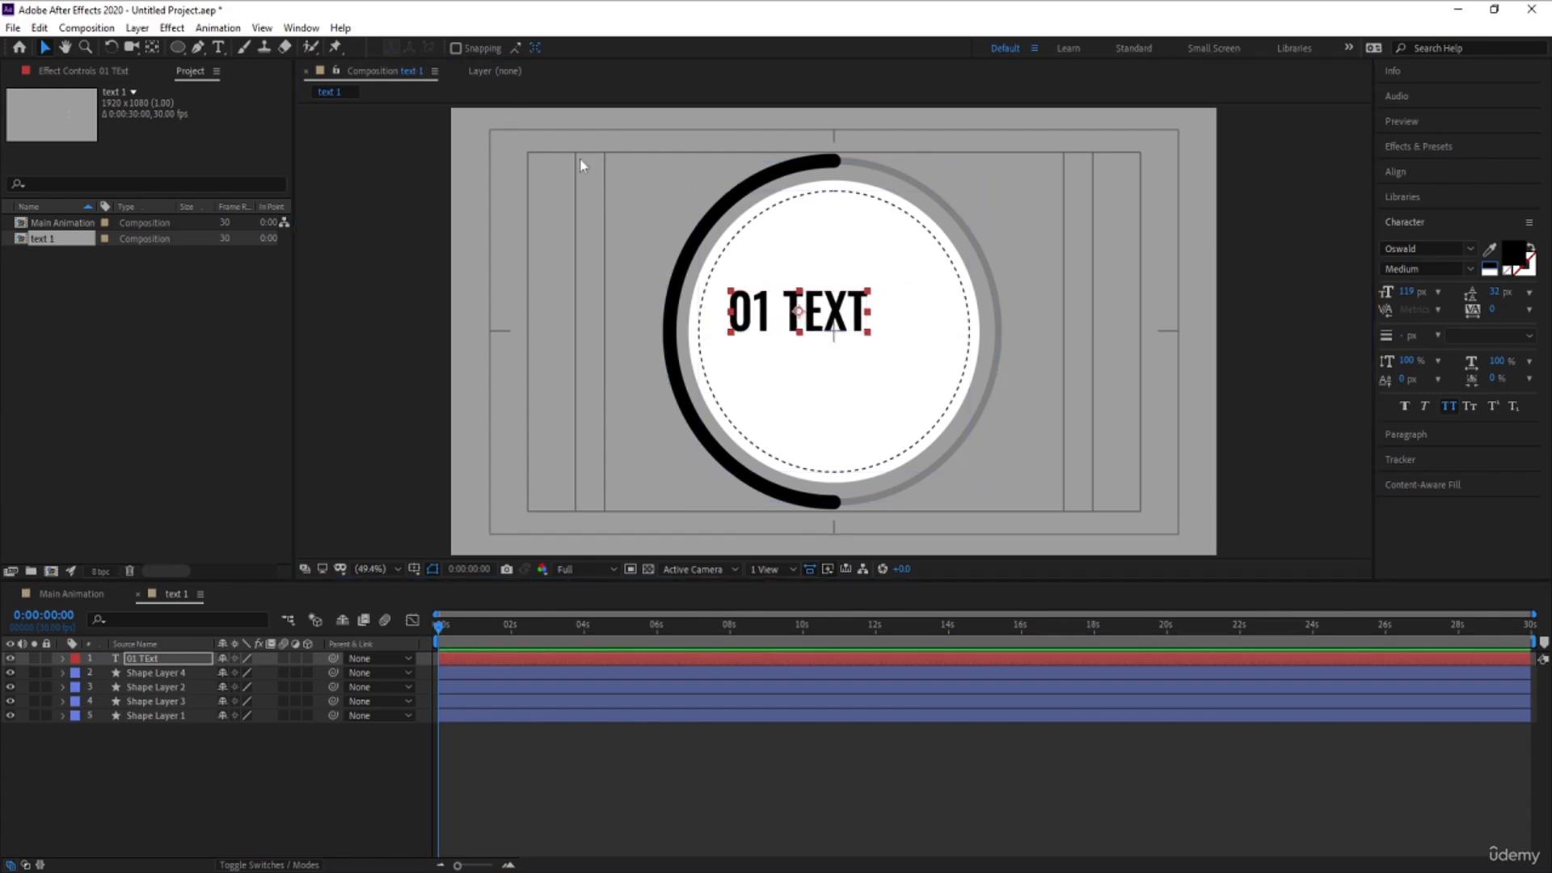
pyautogui.moveTo(758, 323); pyautogui.dragTo(762, 316)
pyautogui.click(285, 759)
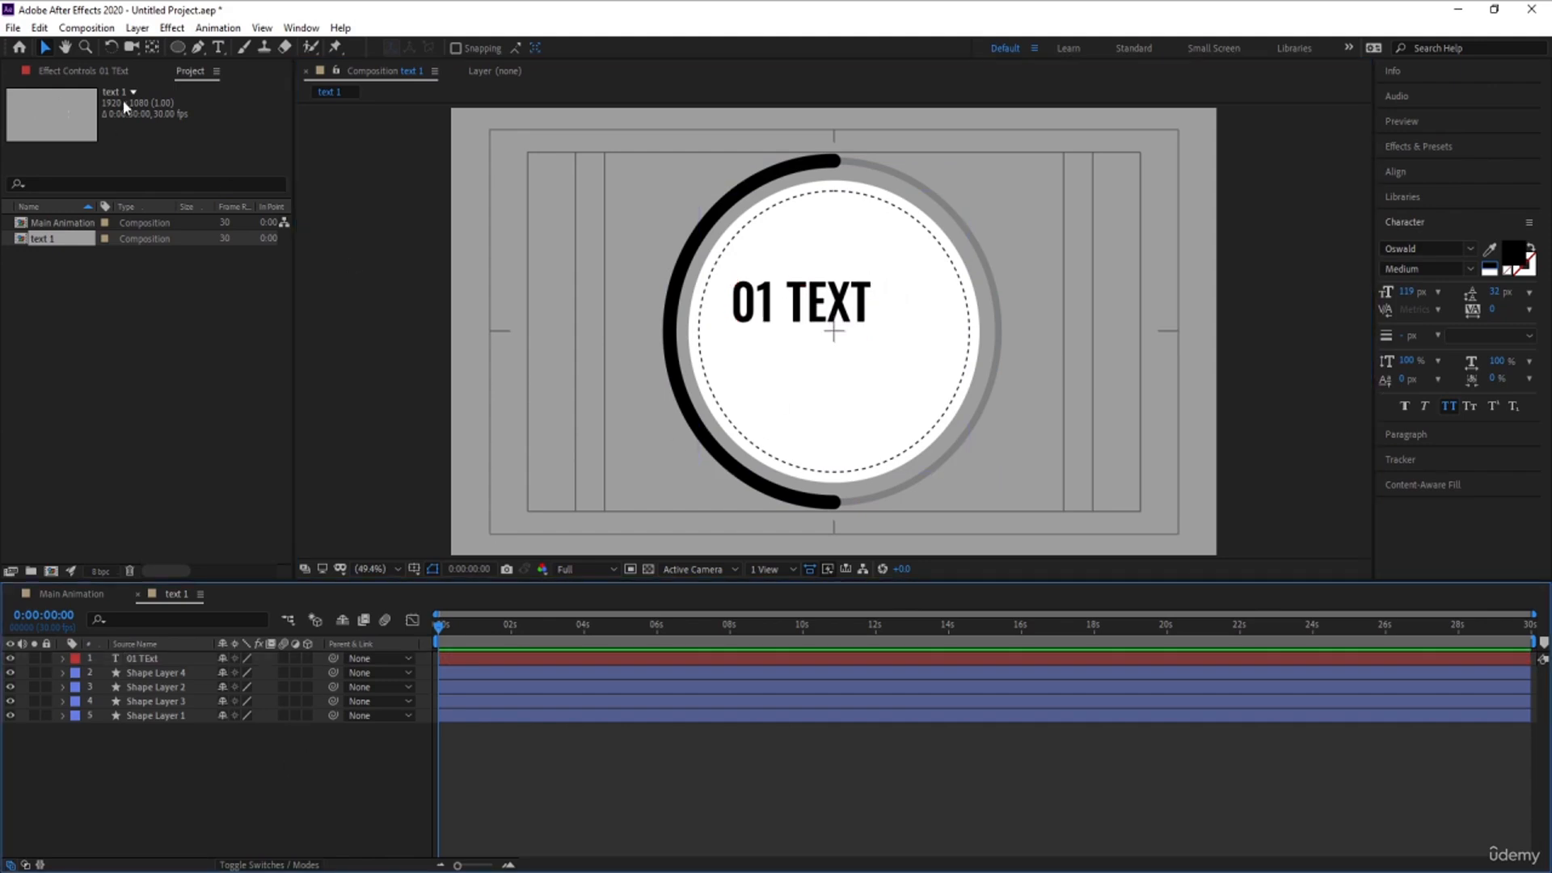
# - Draw a thin horizontal line with the Pen tool beneath the 01 TEXT title, spanning most of the dashed circle's width
pyautogui.click(199, 46)
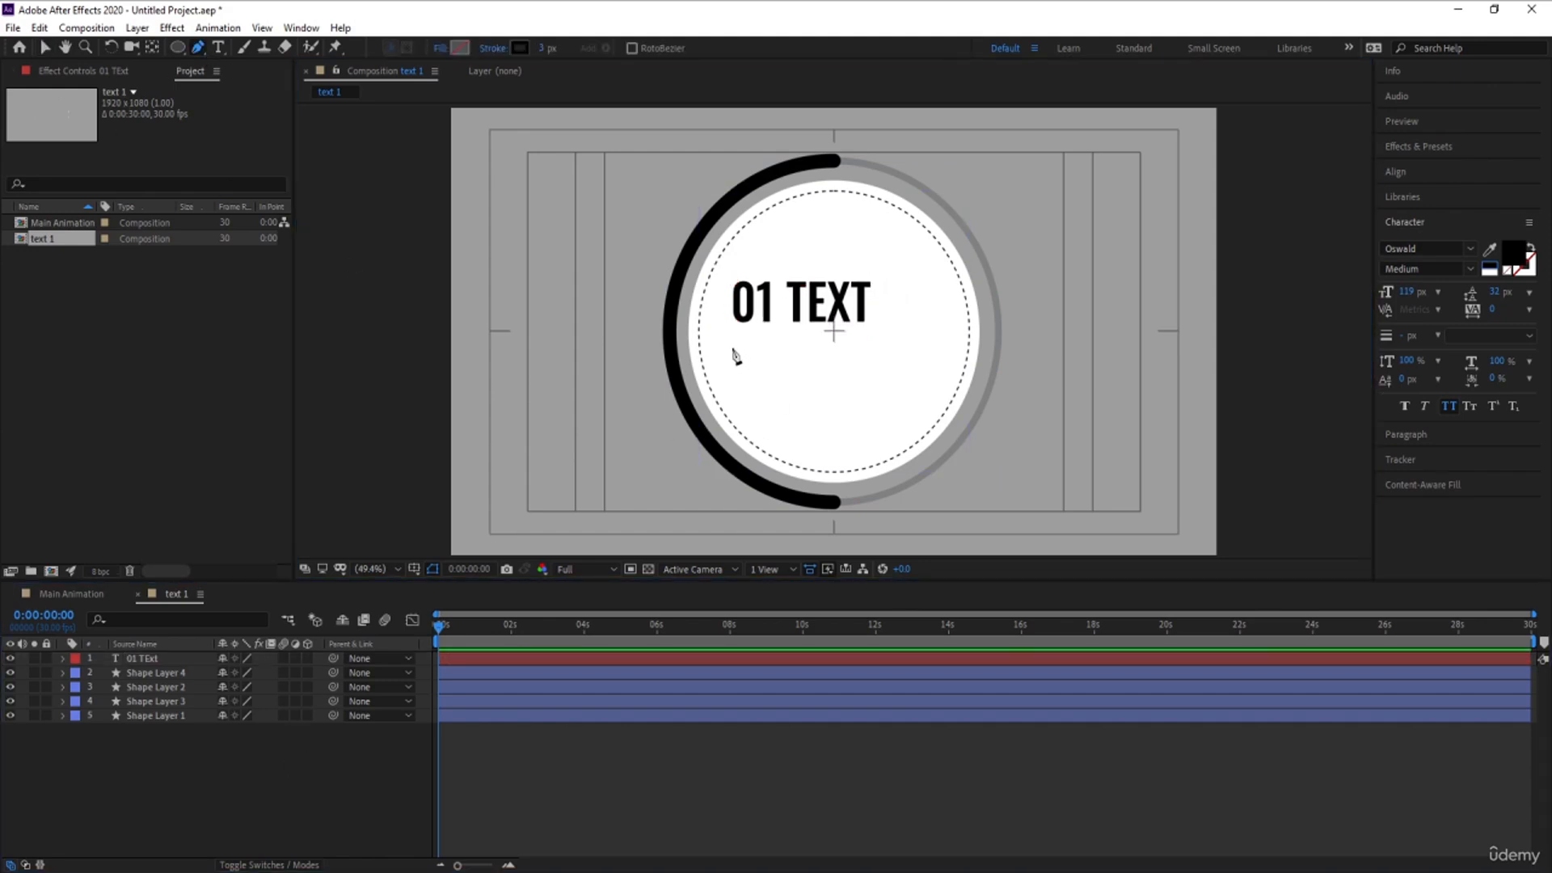
pyautogui.click(733, 340)
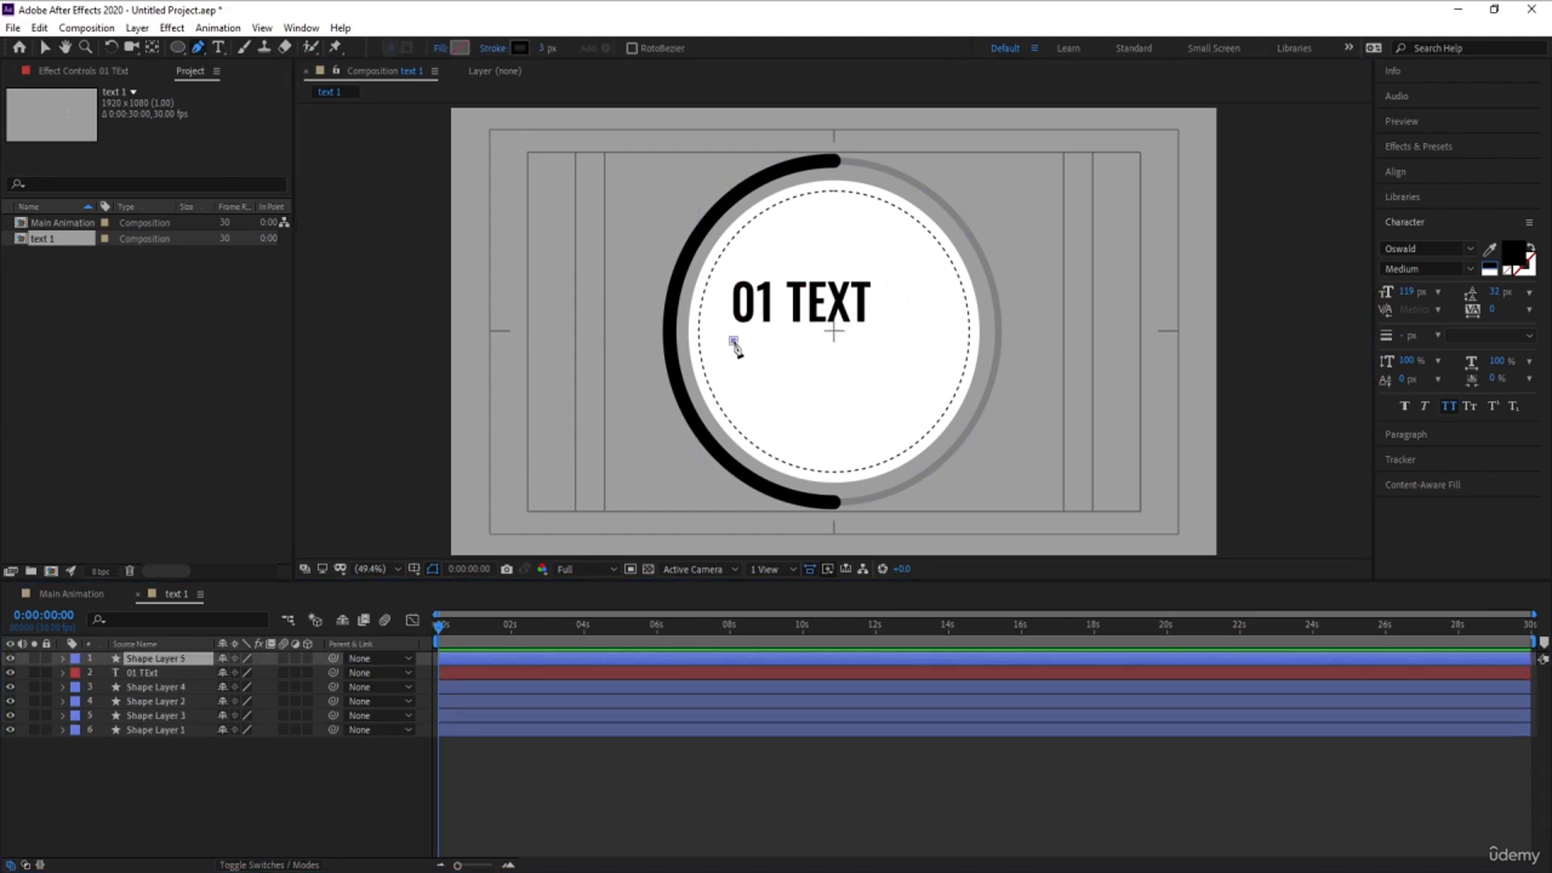
pyautogui.click(946, 341)
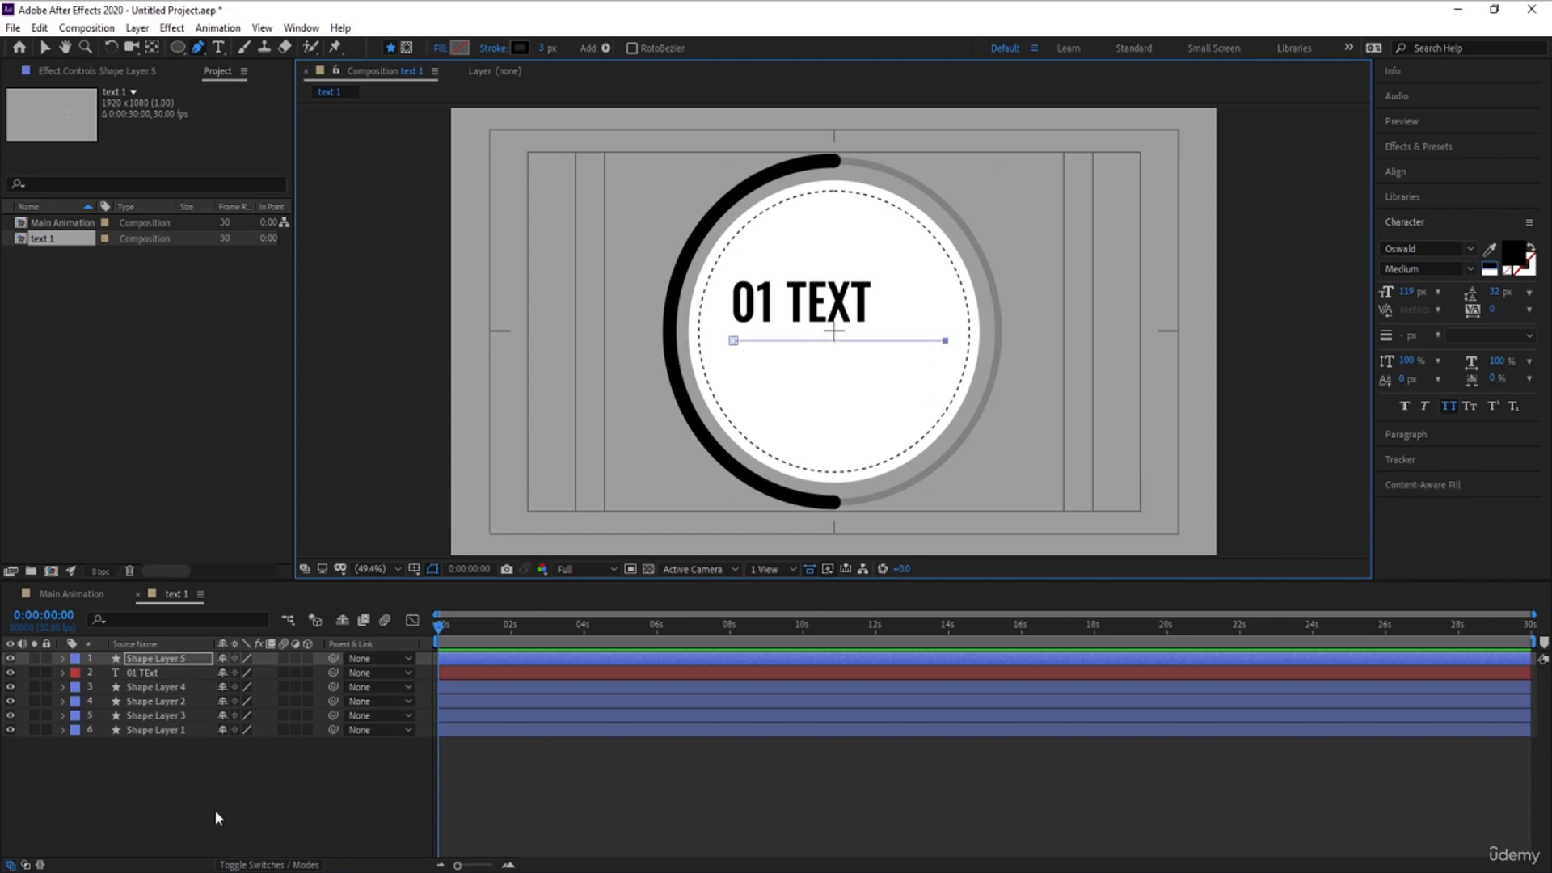
# - Duplicate the line under the title and shift the copy slightly down to a Y position of about 582
pyautogui.click(150, 660)
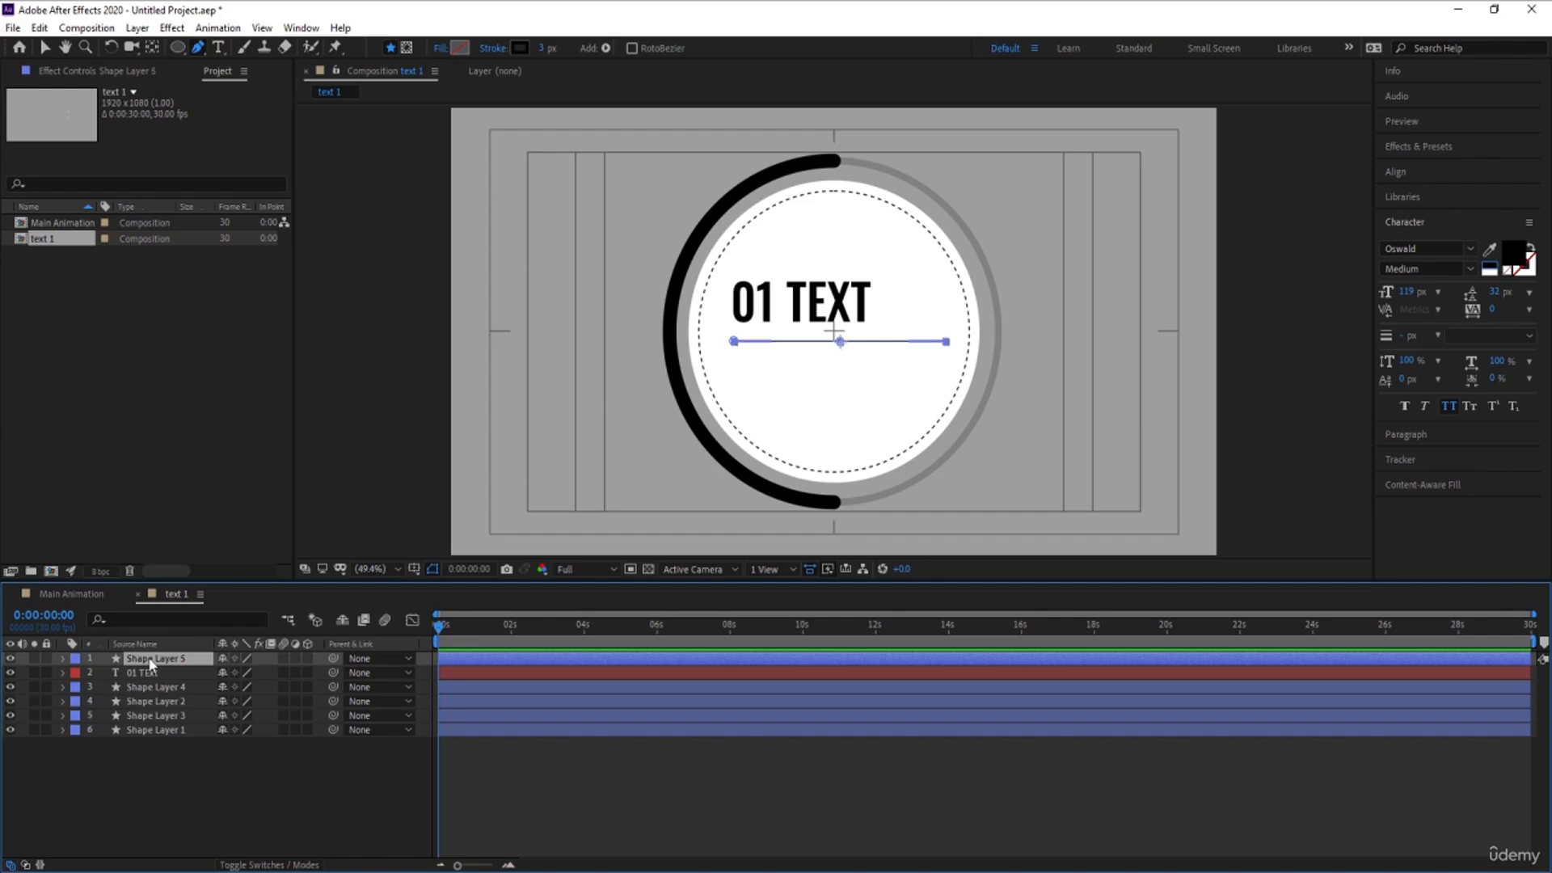
pyautogui.hotkey('ctrl', 'd')
pyautogui.press('p')
pyautogui.moveTo(253, 671); pyautogui.dragTo(266, 671)
# - Duplicate both lines, move the copies down to form four evenly spaced lines, and collapse the position properties
pyautogui.click(158, 686)
pyautogui.keyDown('shift'); pyautogui.click(155, 660); pyautogui.keyUp('shift')
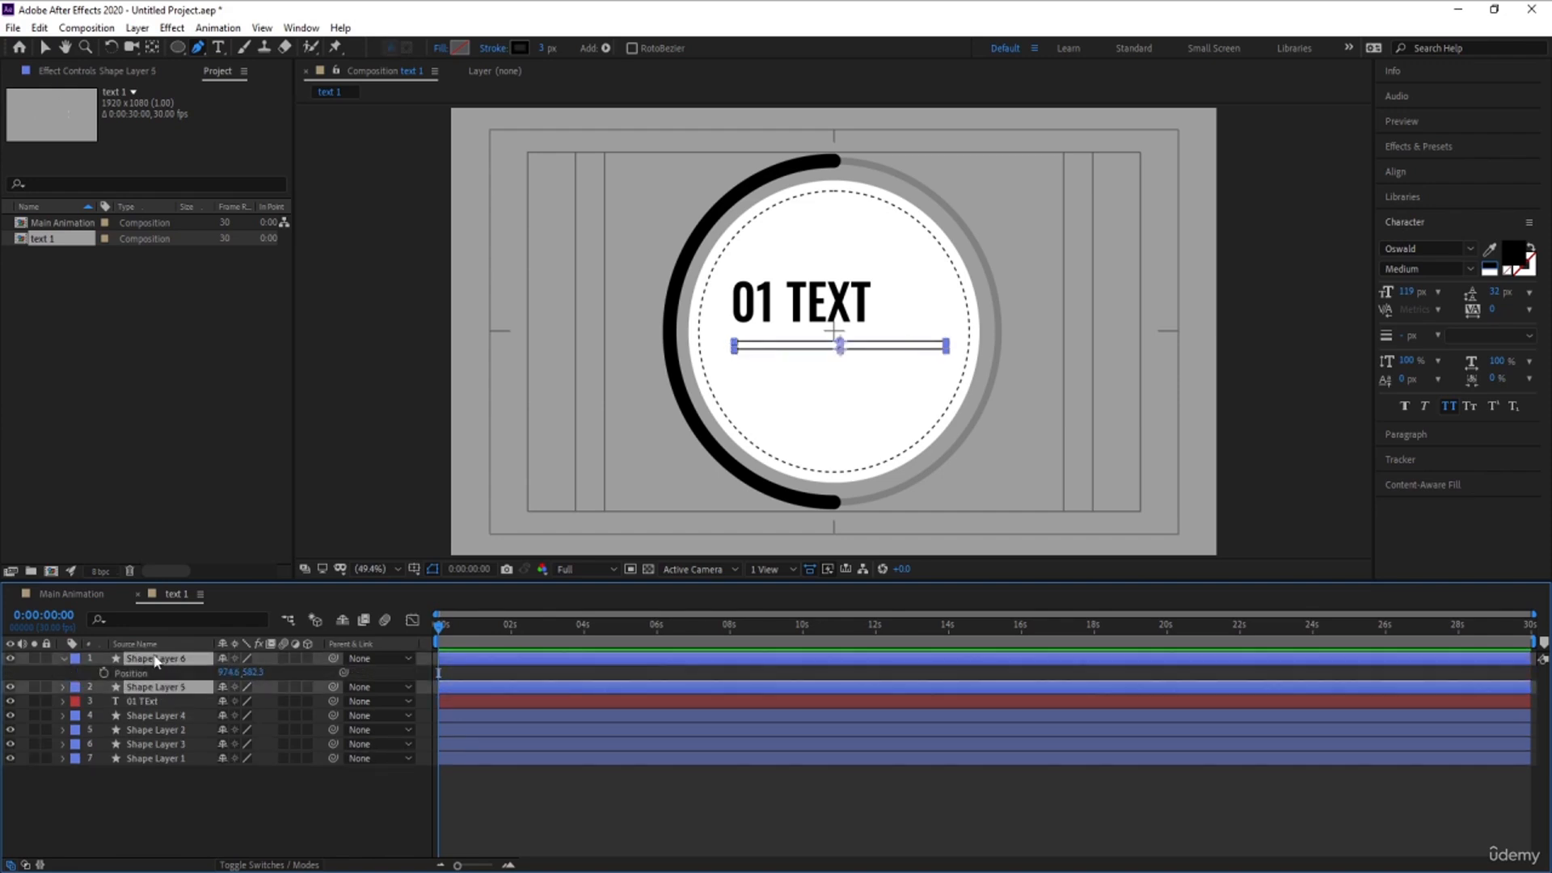
pyautogui.hotkey('ctrl', 'd')
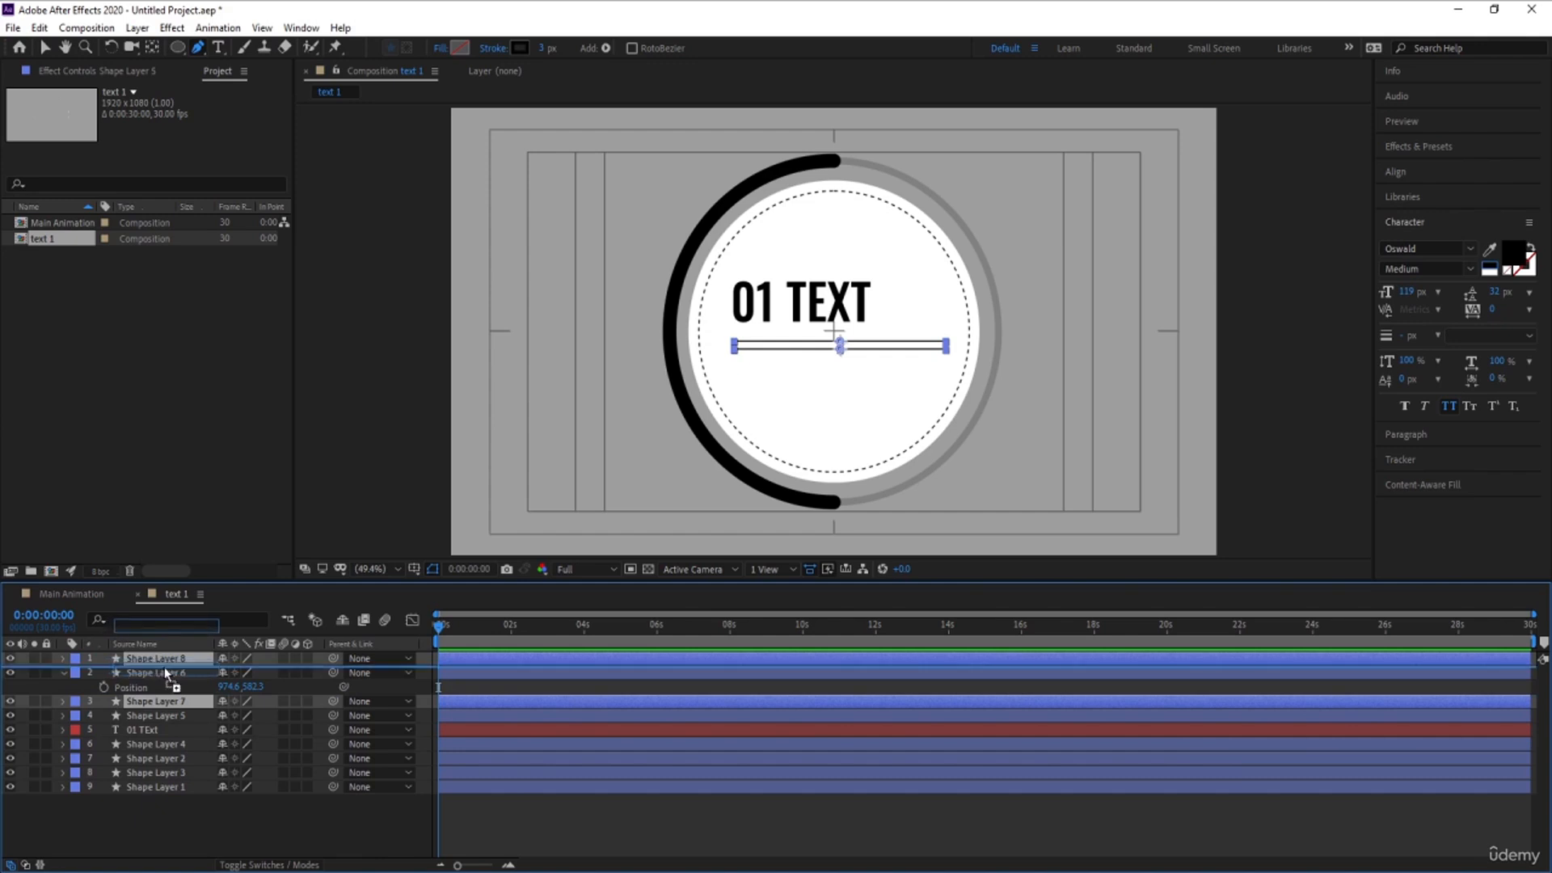
pyautogui.press('p')
pyautogui.moveTo(264, 672); pyautogui.dragTo(288, 675)
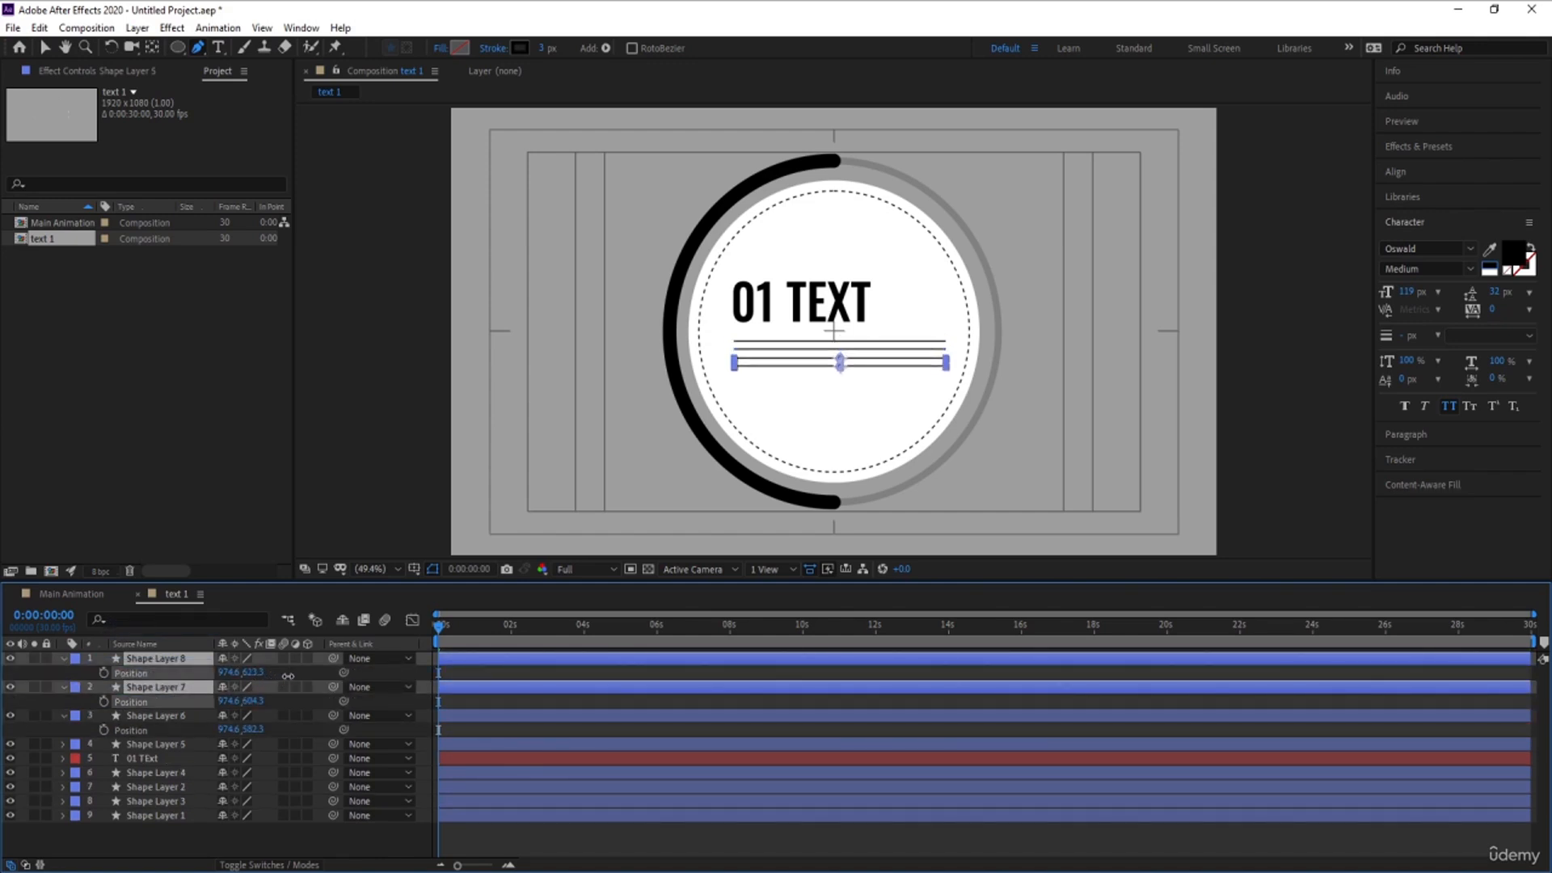
pyautogui.click(486, 674)
pyautogui.press('u')
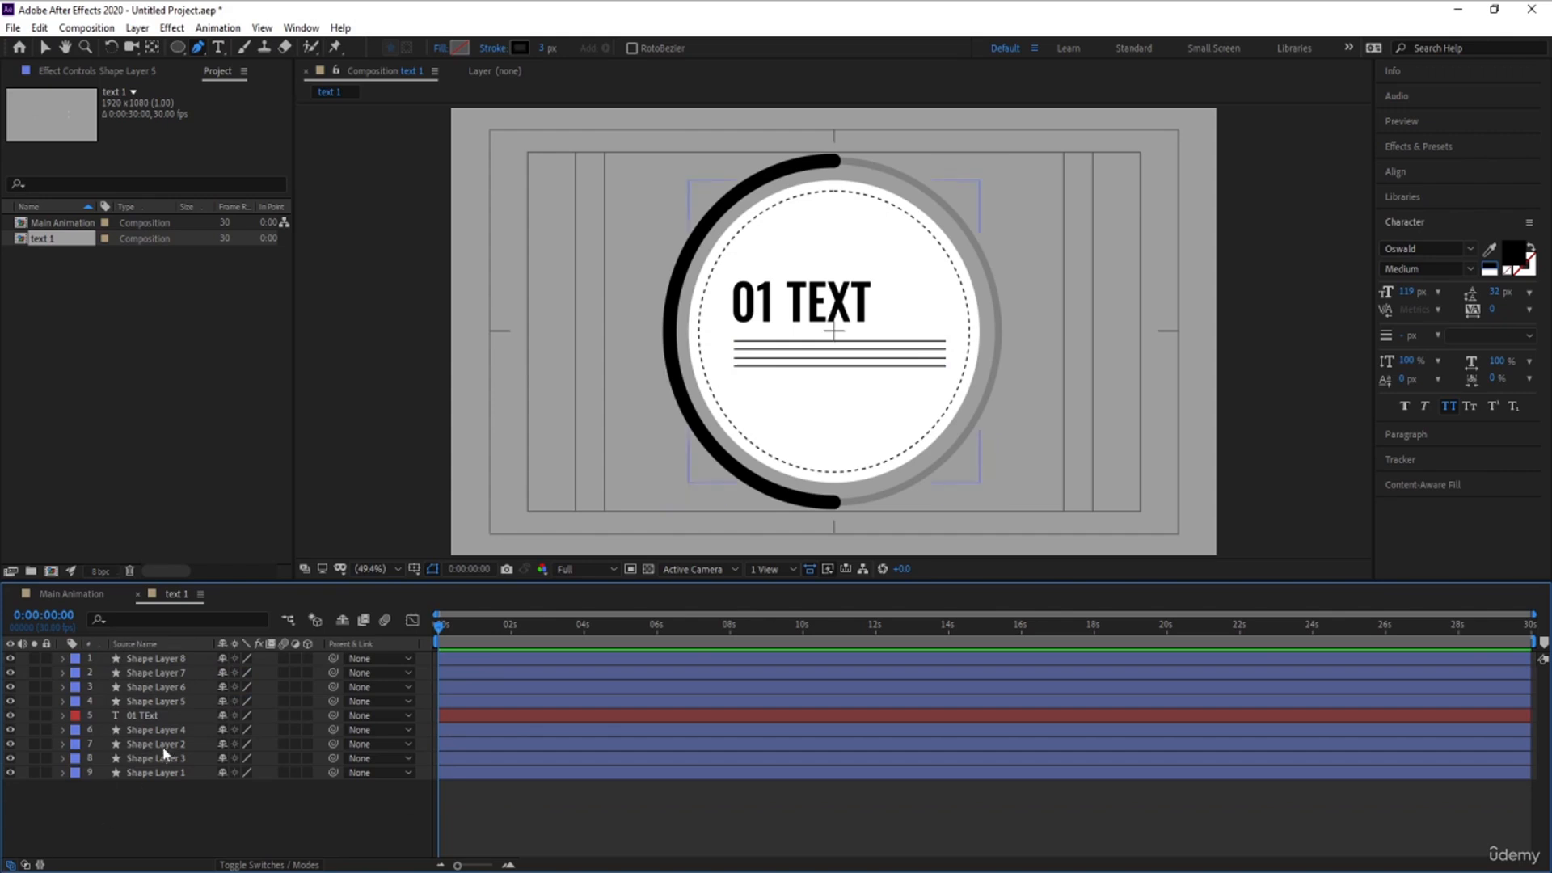
# - Nudge the 01 TEXT title and its four lines slightly down together inside the circle
pyautogui.click(159, 717)
pyautogui.keyDown('shift'); pyautogui.click(150, 662); pyautogui.keyUp('shift')
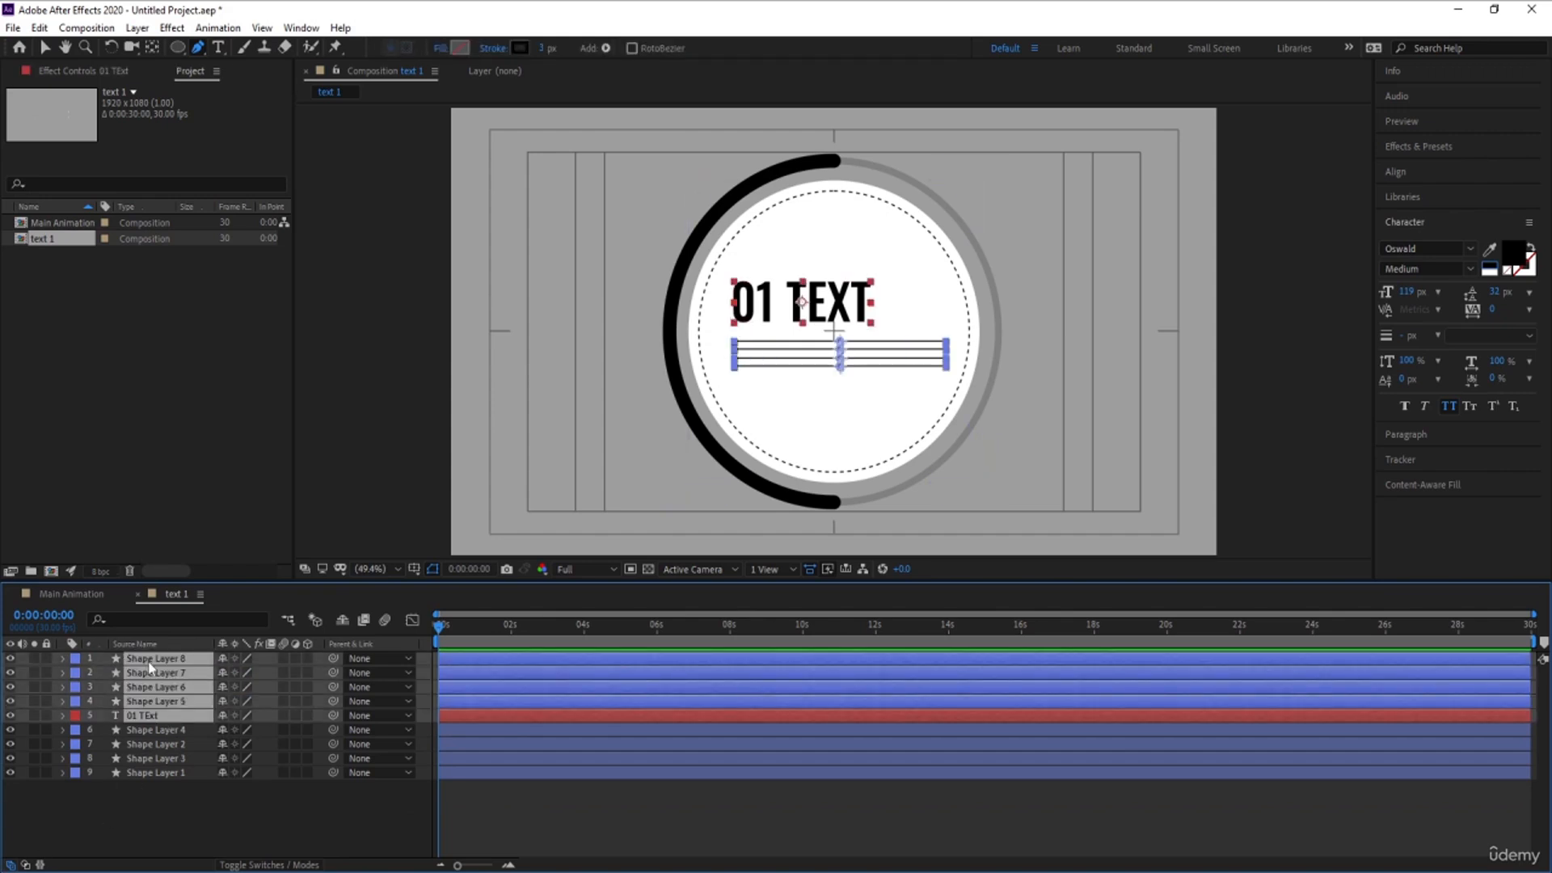
pyautogui.press('Down')
pyautogui.press('Down')
pyautogui.press('Down')
pyautogui.press('Down')
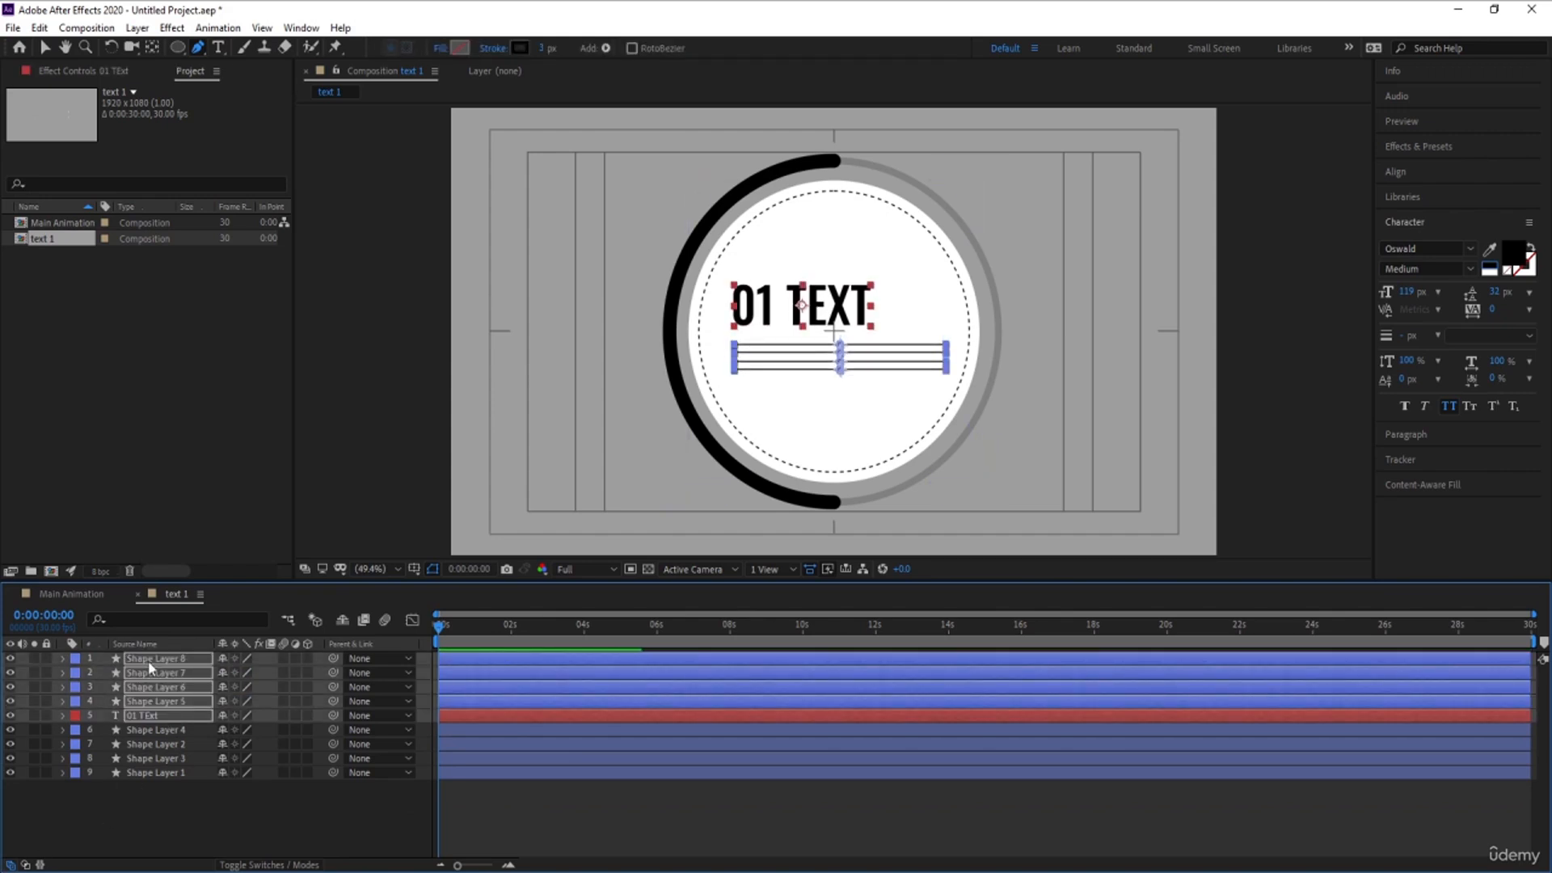
pyautogui.click(374, 813)
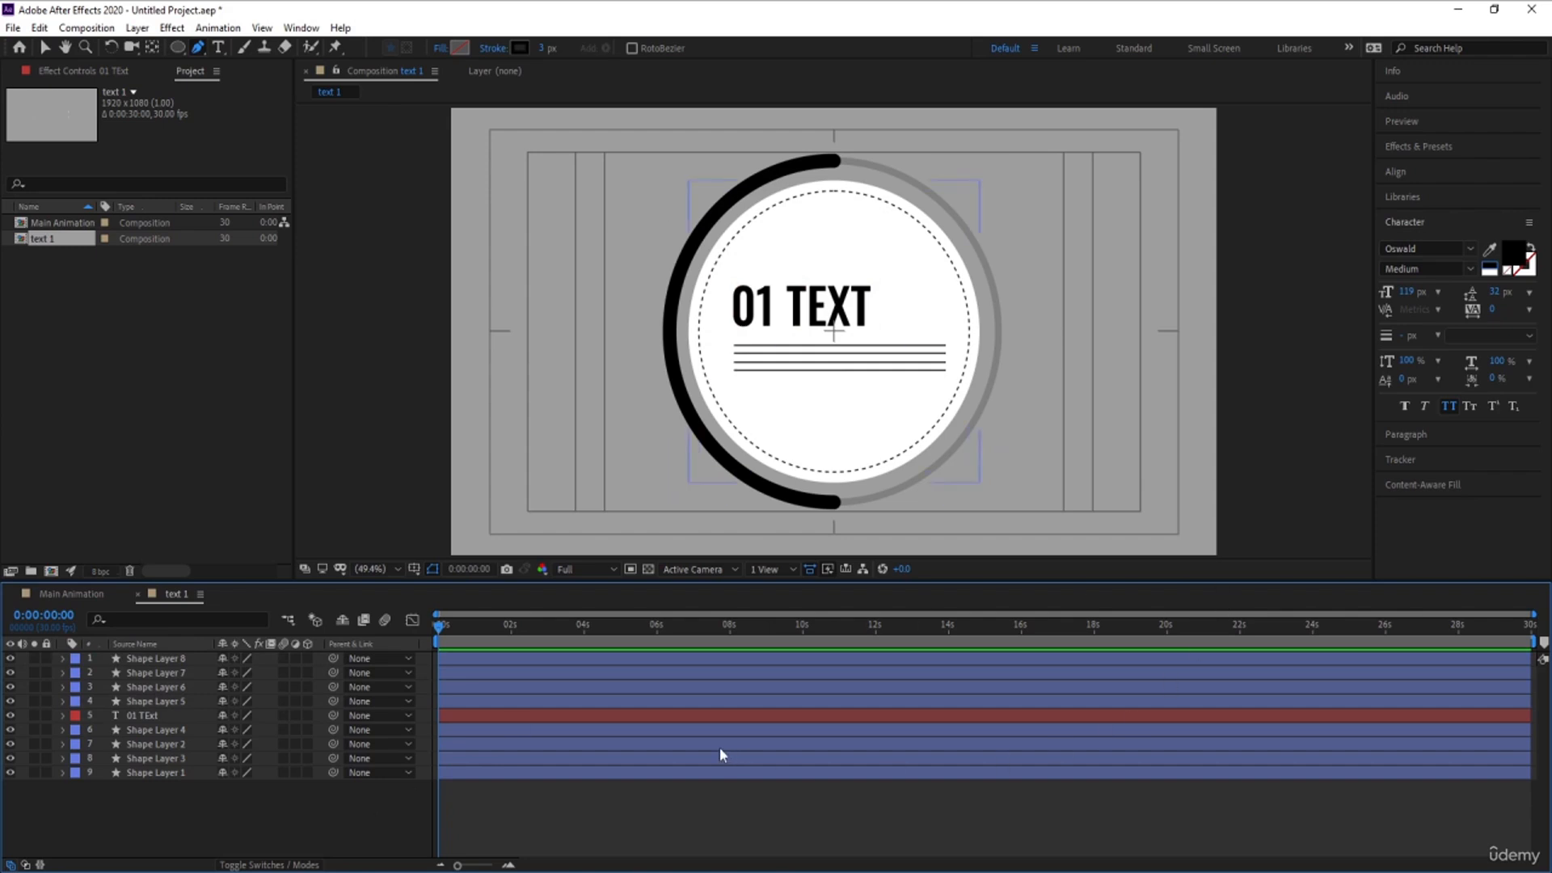
# - Duplicate the inner dashed circle and scale the copy to 123% so it surrounds the thick ring
pyautogui.press('v')
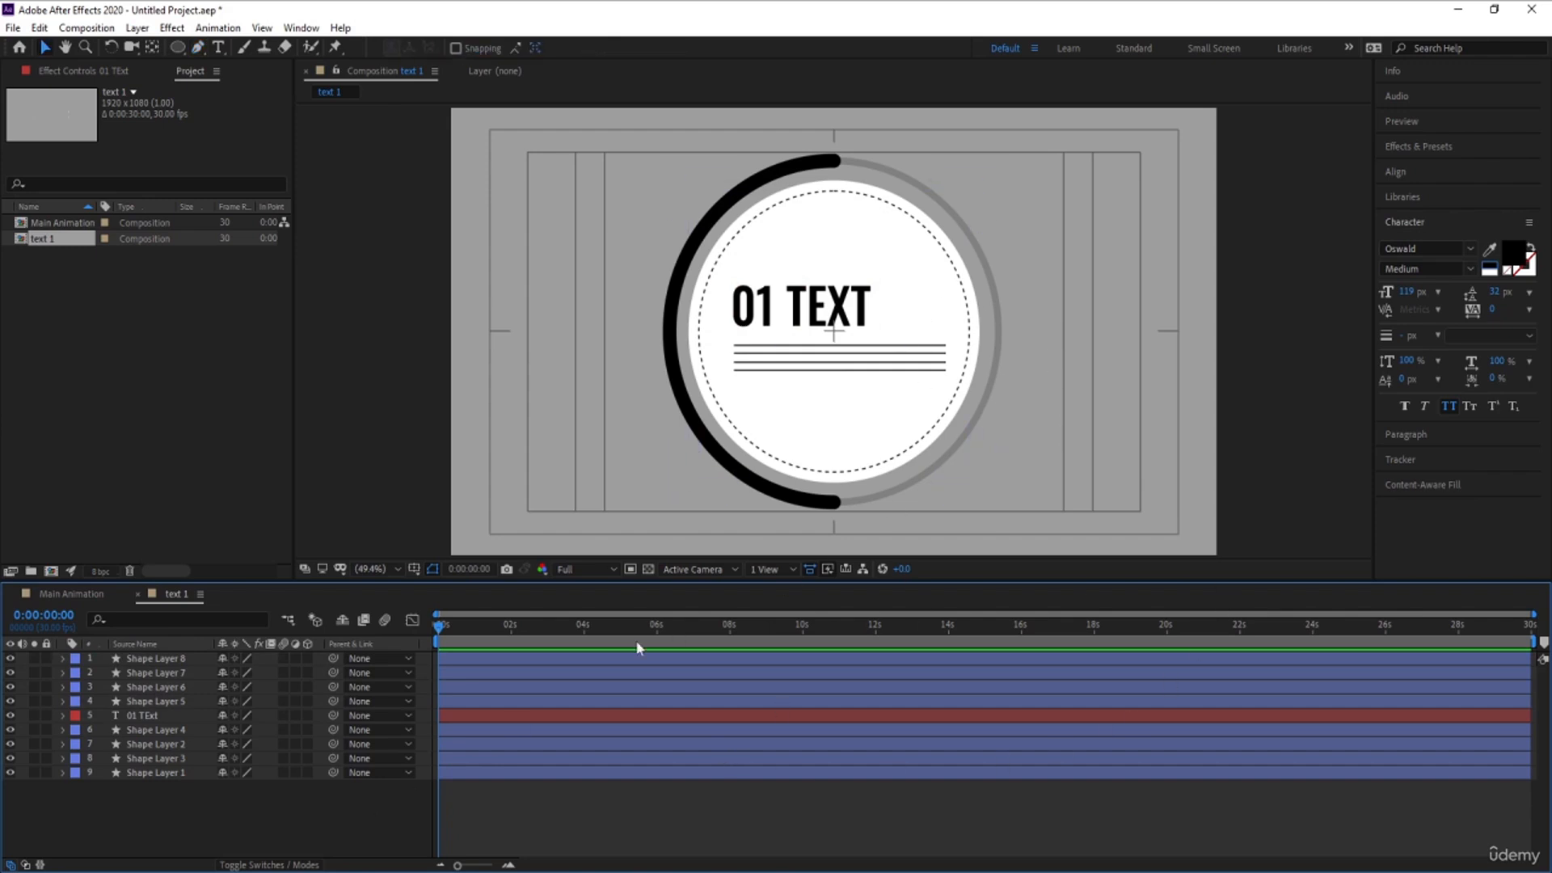
pyautogui.click(135, 733)
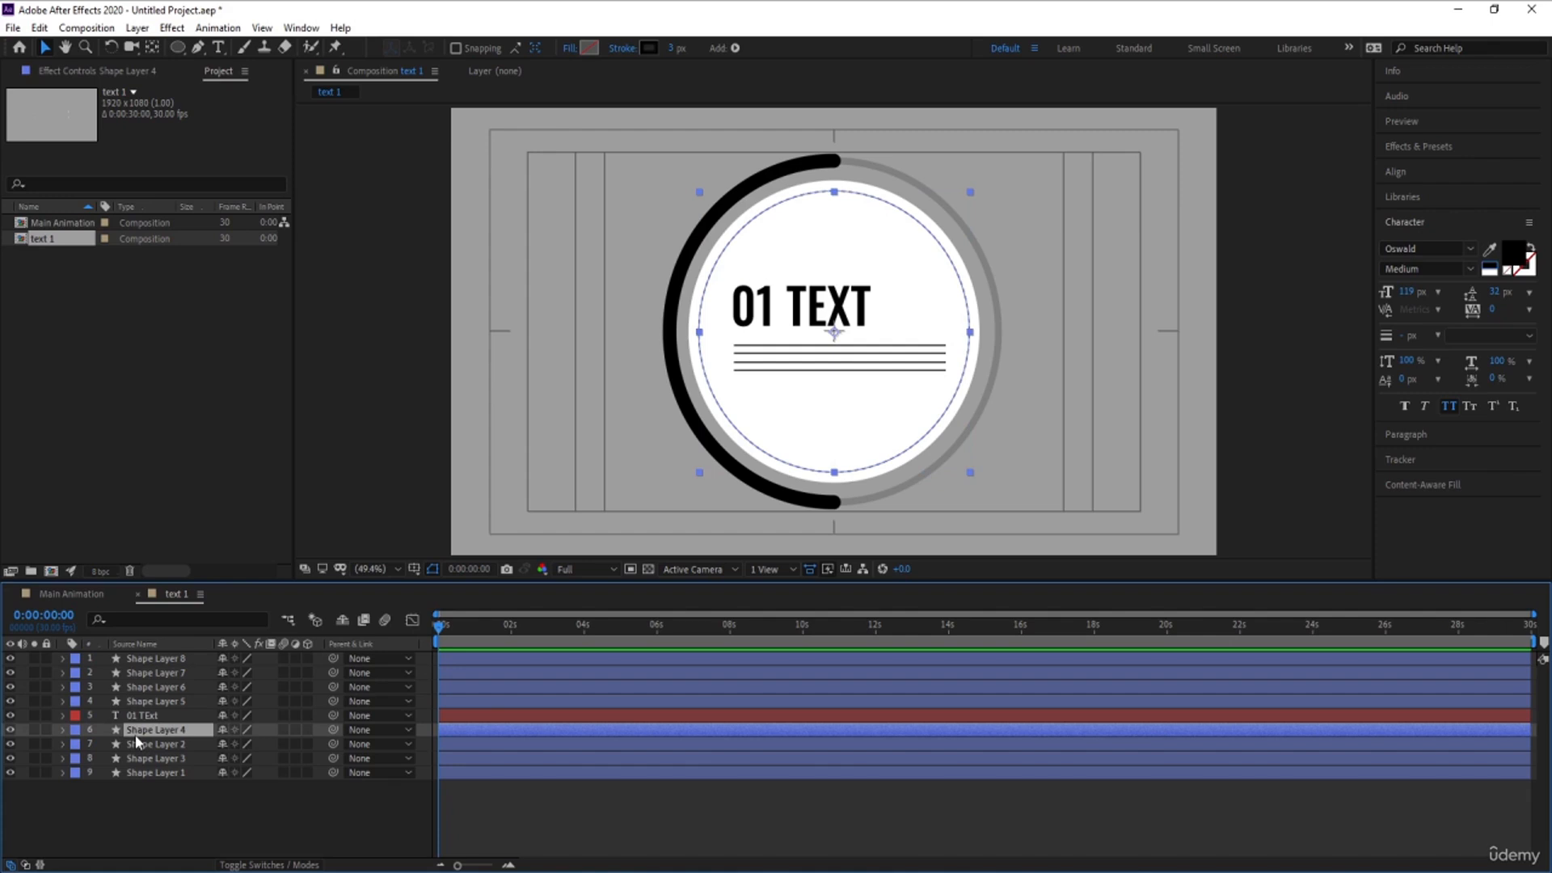
pyautogui.hotkey('ctrl', 'd')
pyautogui.press('s')
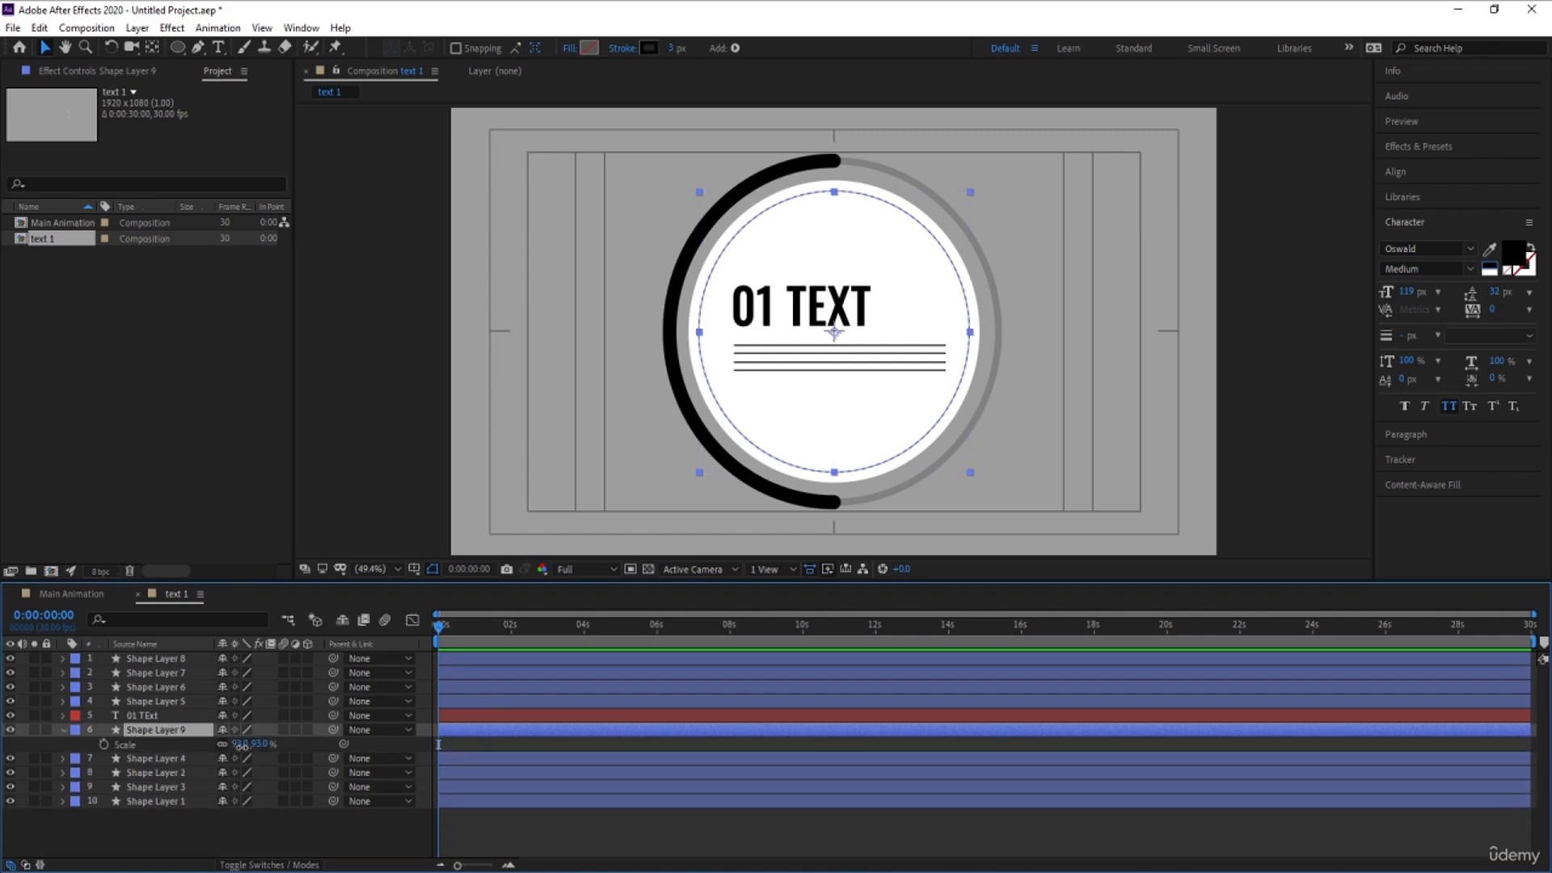
pyautogui.moveTo(241, 746); pyautogui.dragTo(266, 746)
pyautogui.click(289, 820)
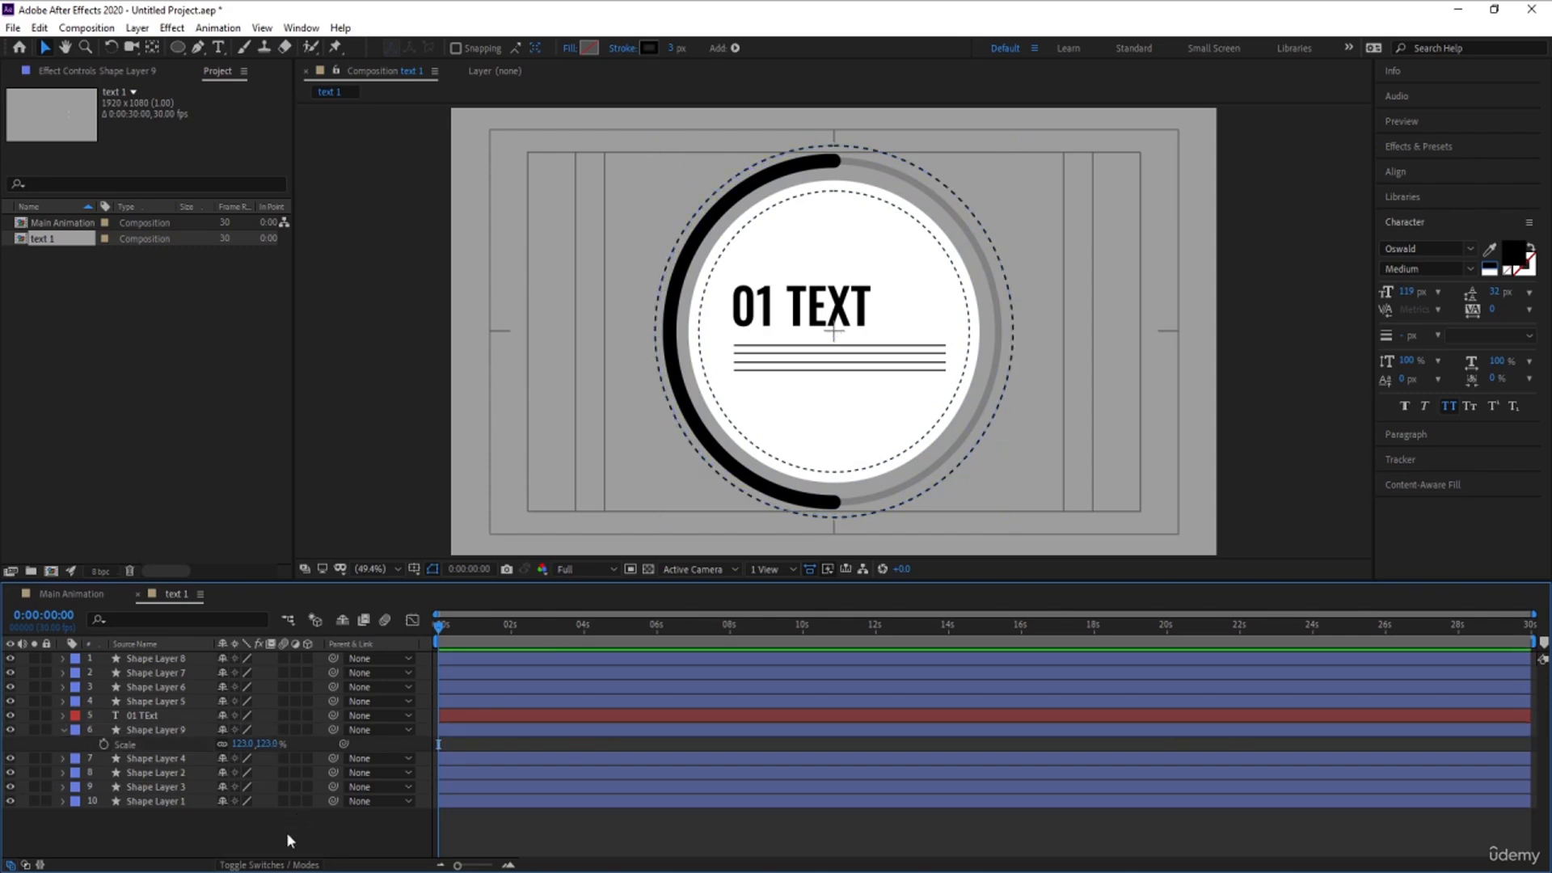
# - Keyframe the outer dashed circle's rotation from 0 at the start to 1 full revolution at 0:00:06:02, and preview it
pyautogui.click(137, 731)
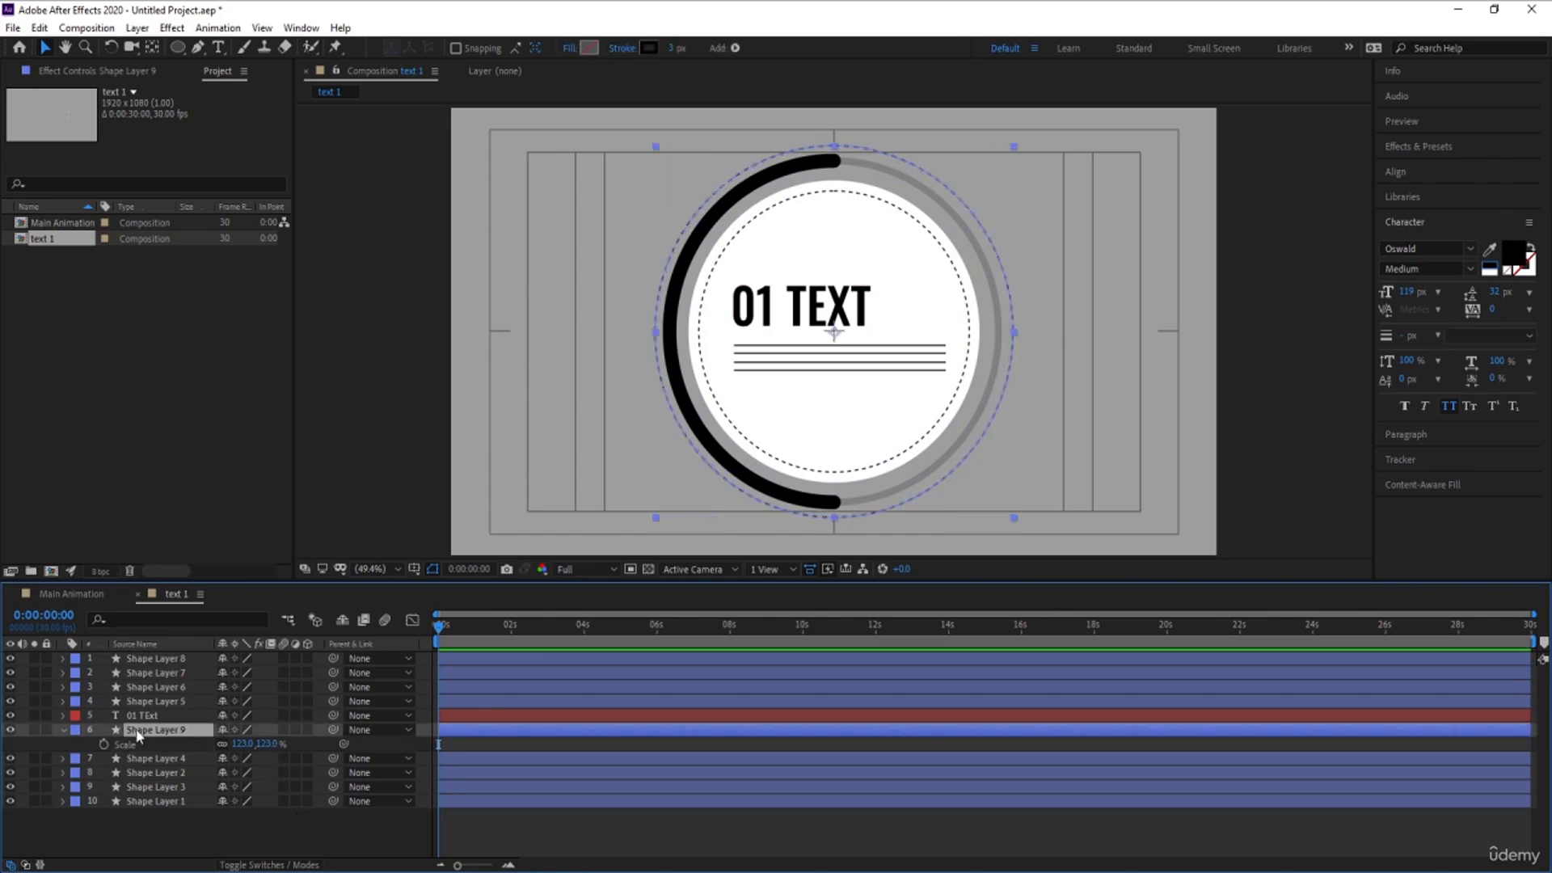
pyautogui.press('r')
pyautogui.click(101, 742)
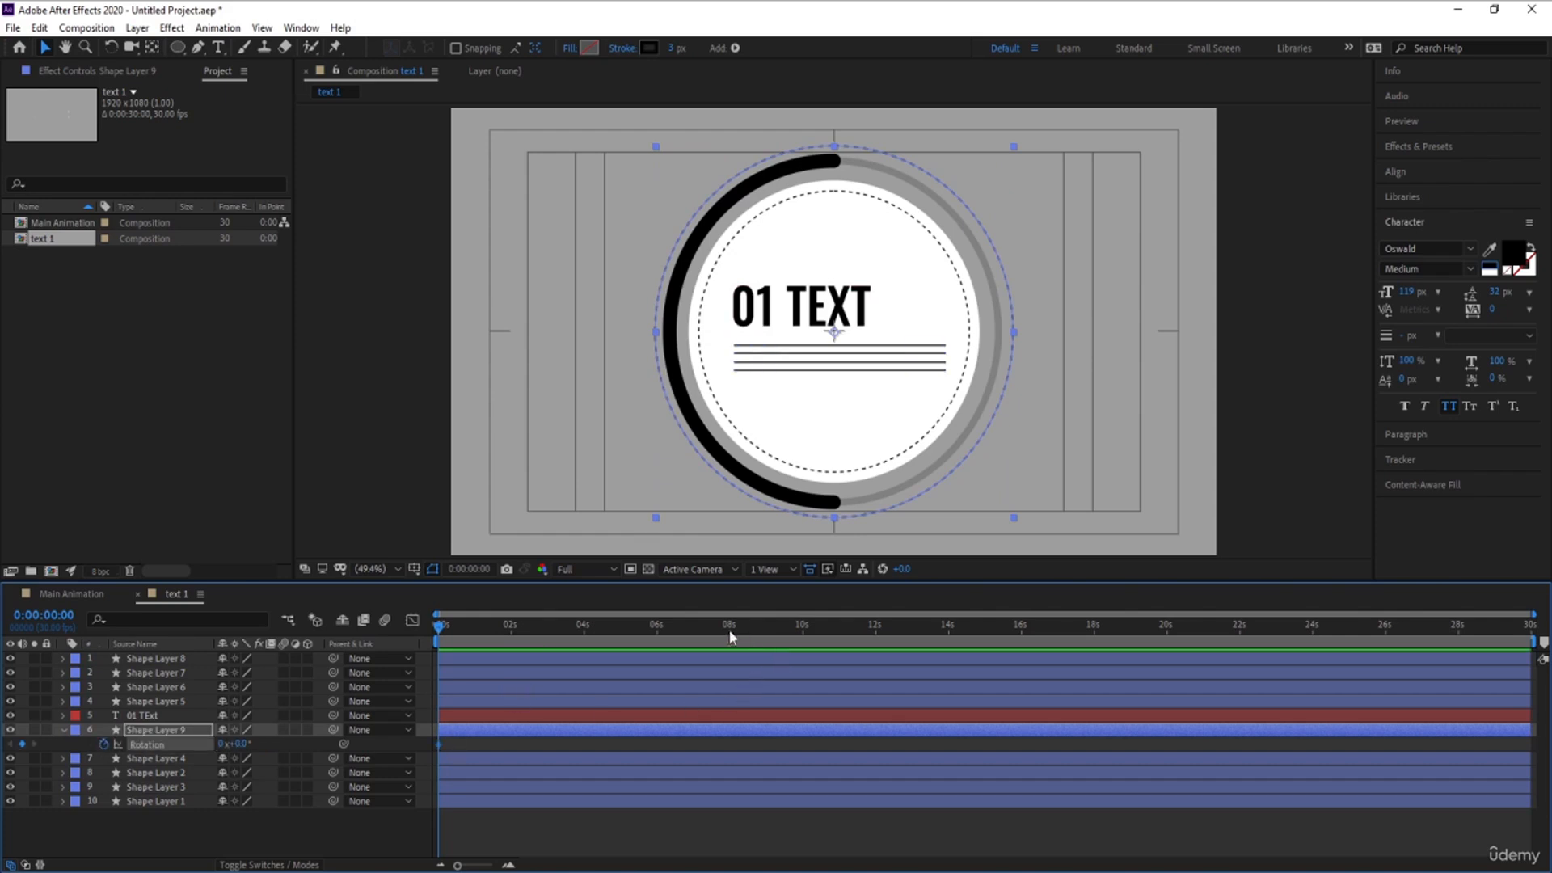
pyautogui.click(659, 639)
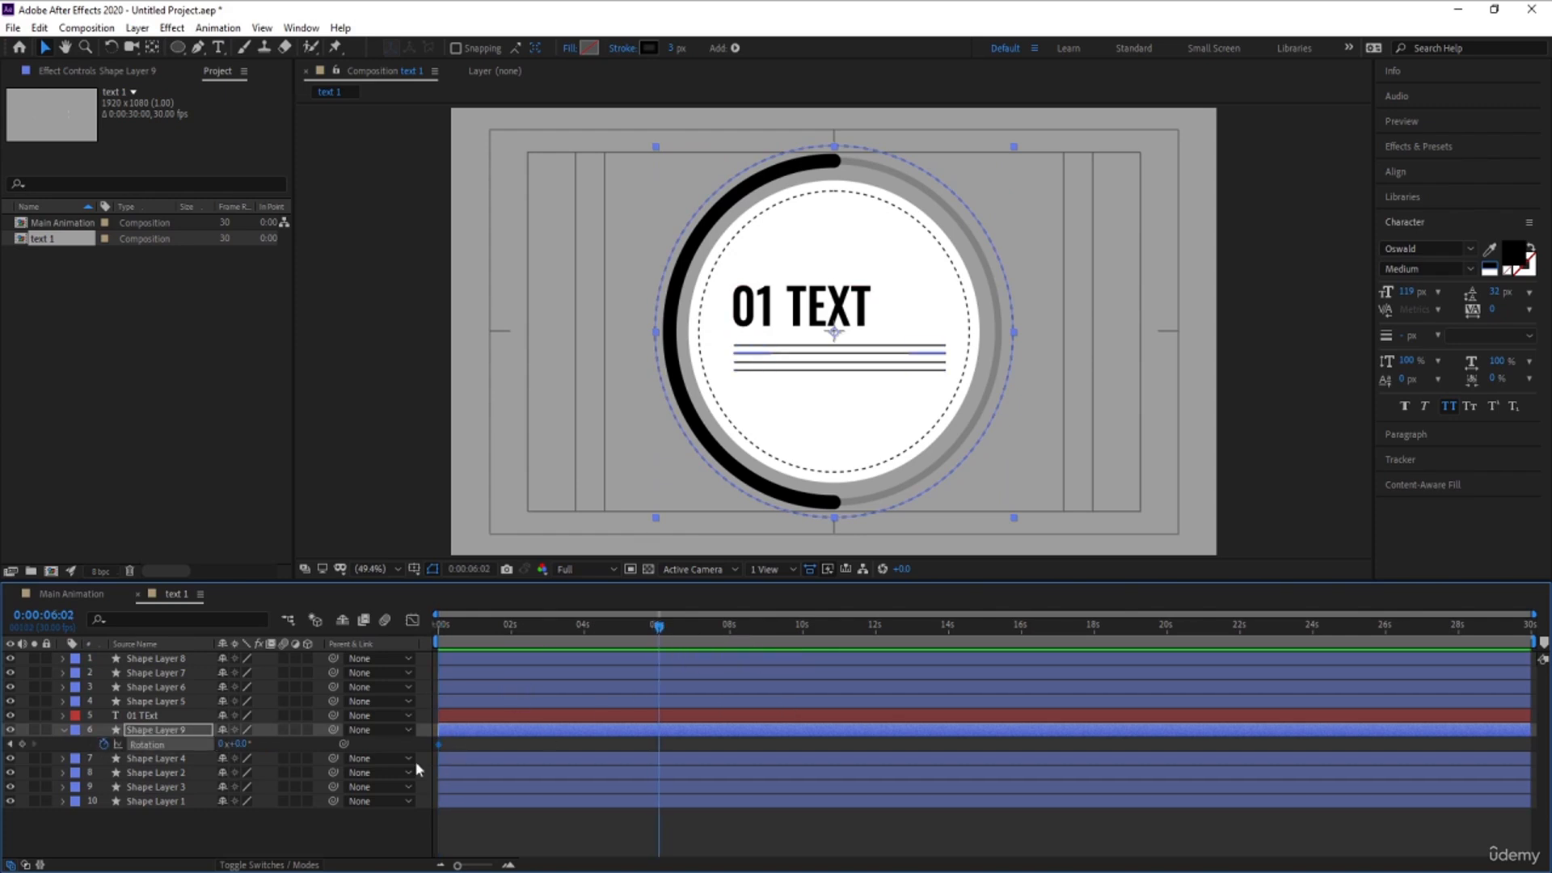
pyautogui.click(224, 744)
pyautogui.write('1')
pyautogui.press('Return')
pyautogui.moveTo(473, 637); pyautogui.dragTo(286, 667)
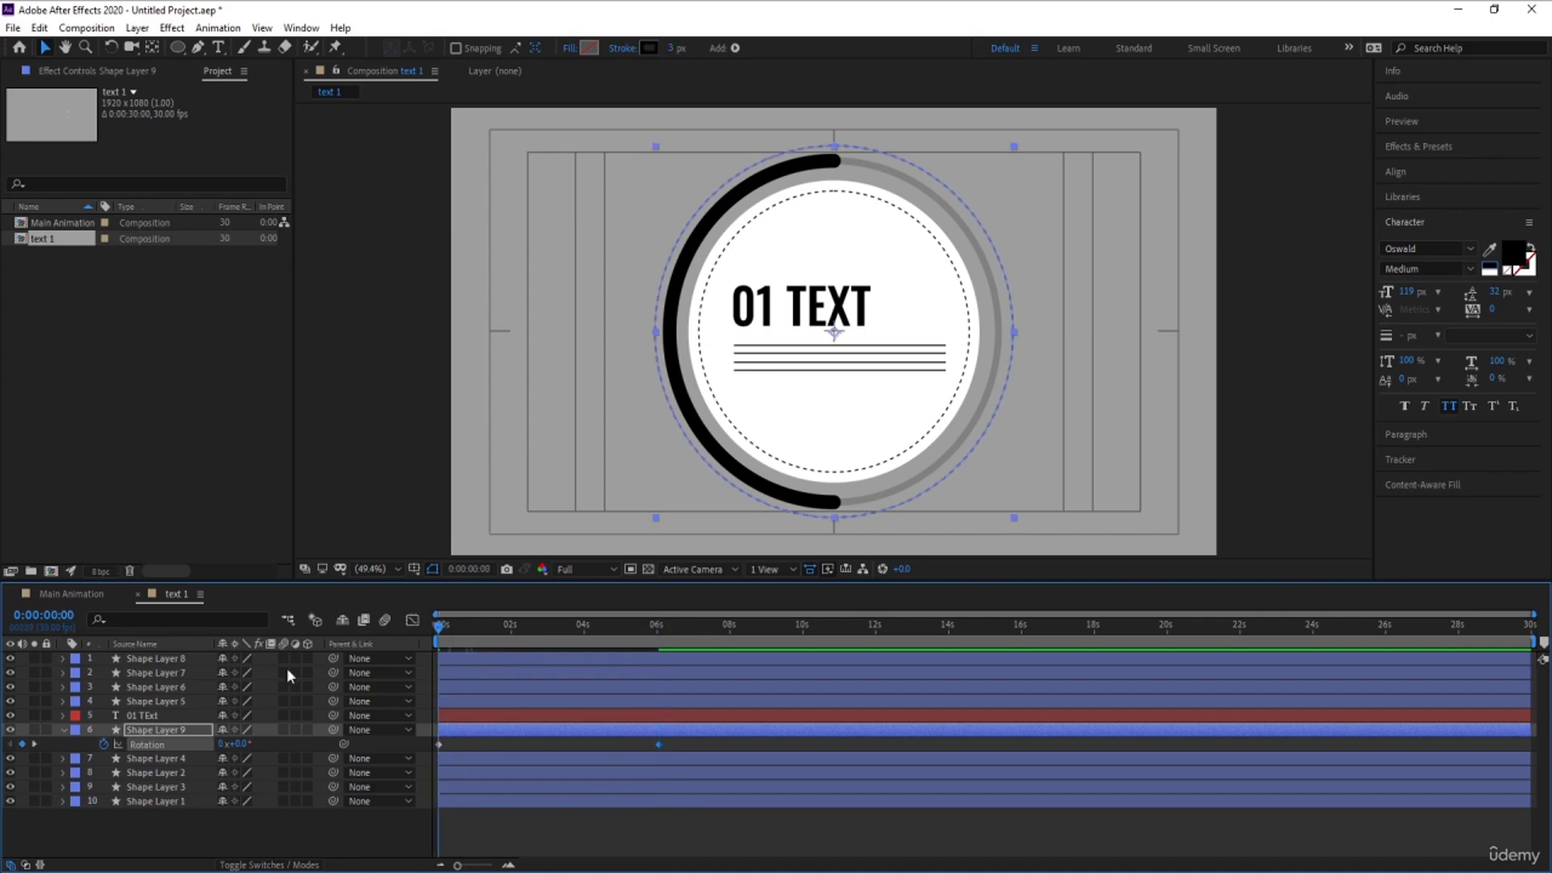
pyautogui.press('space')
pyautogui.press('space')
# - Keyframe the inner dashed circle's rotation from 0 at the start to -1 revolution at 0:00:06:02
pyautogui.click(156, 702)
pyautogui.click(154, 759)
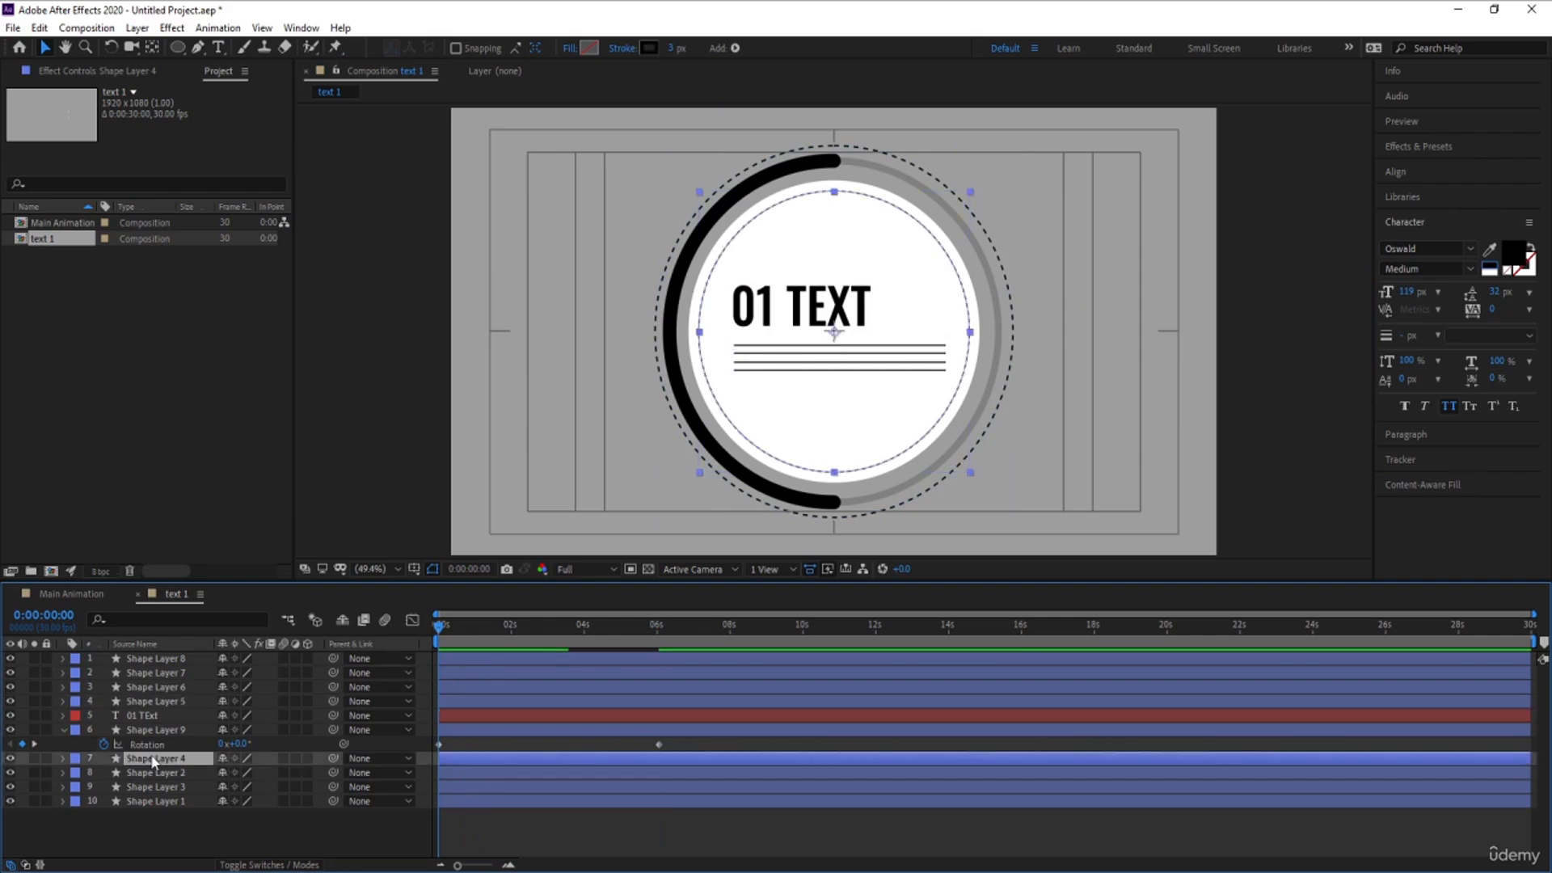
pyautogui.press('r')
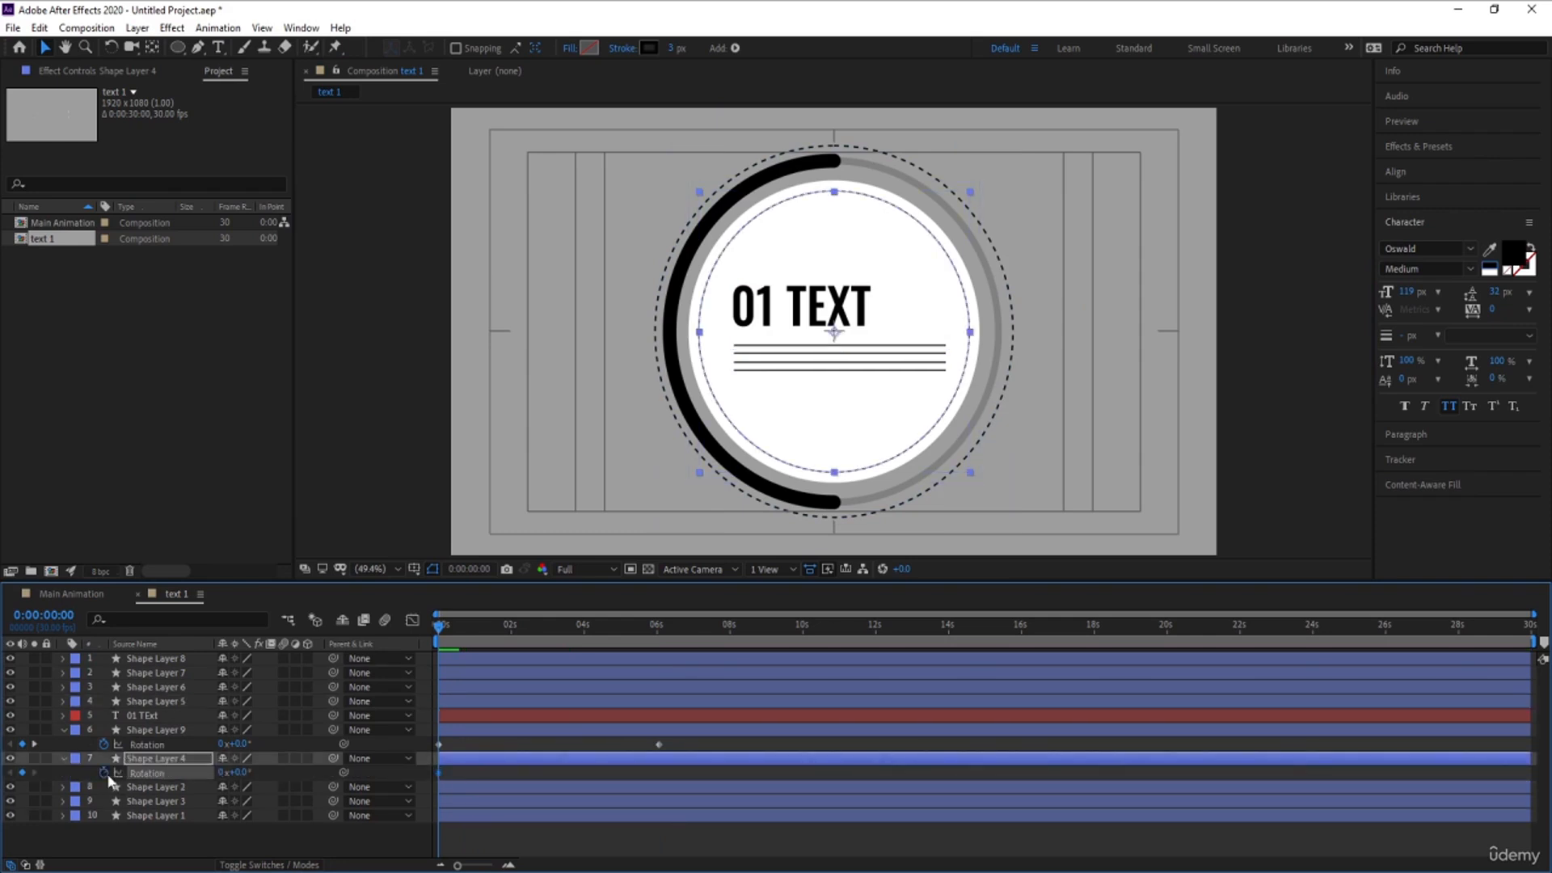
pyautogui.press('k')
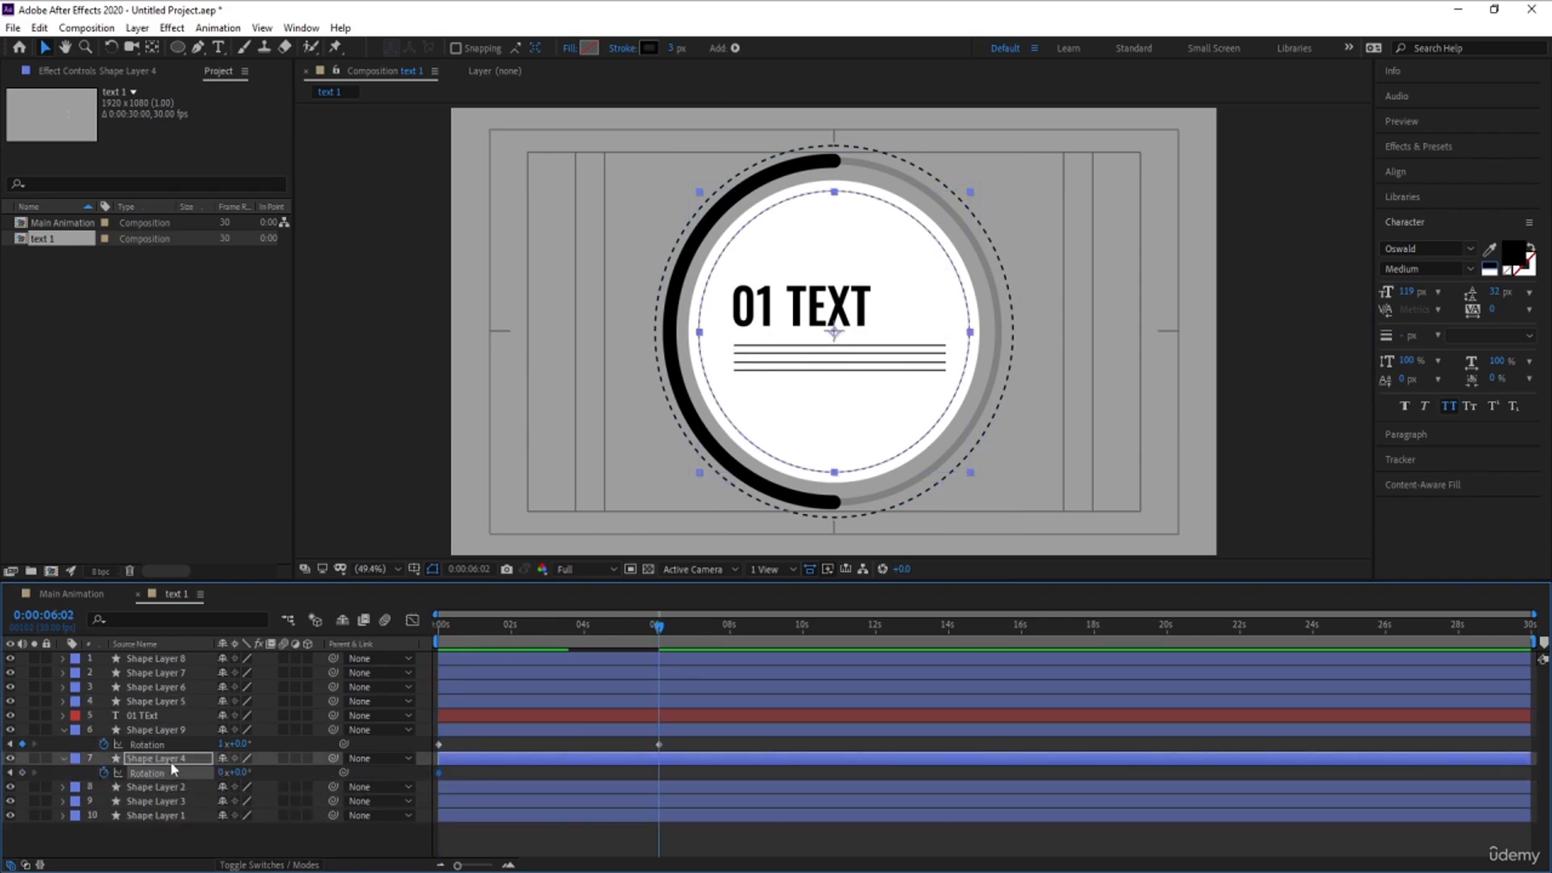
pyautogui.click(219, 774)
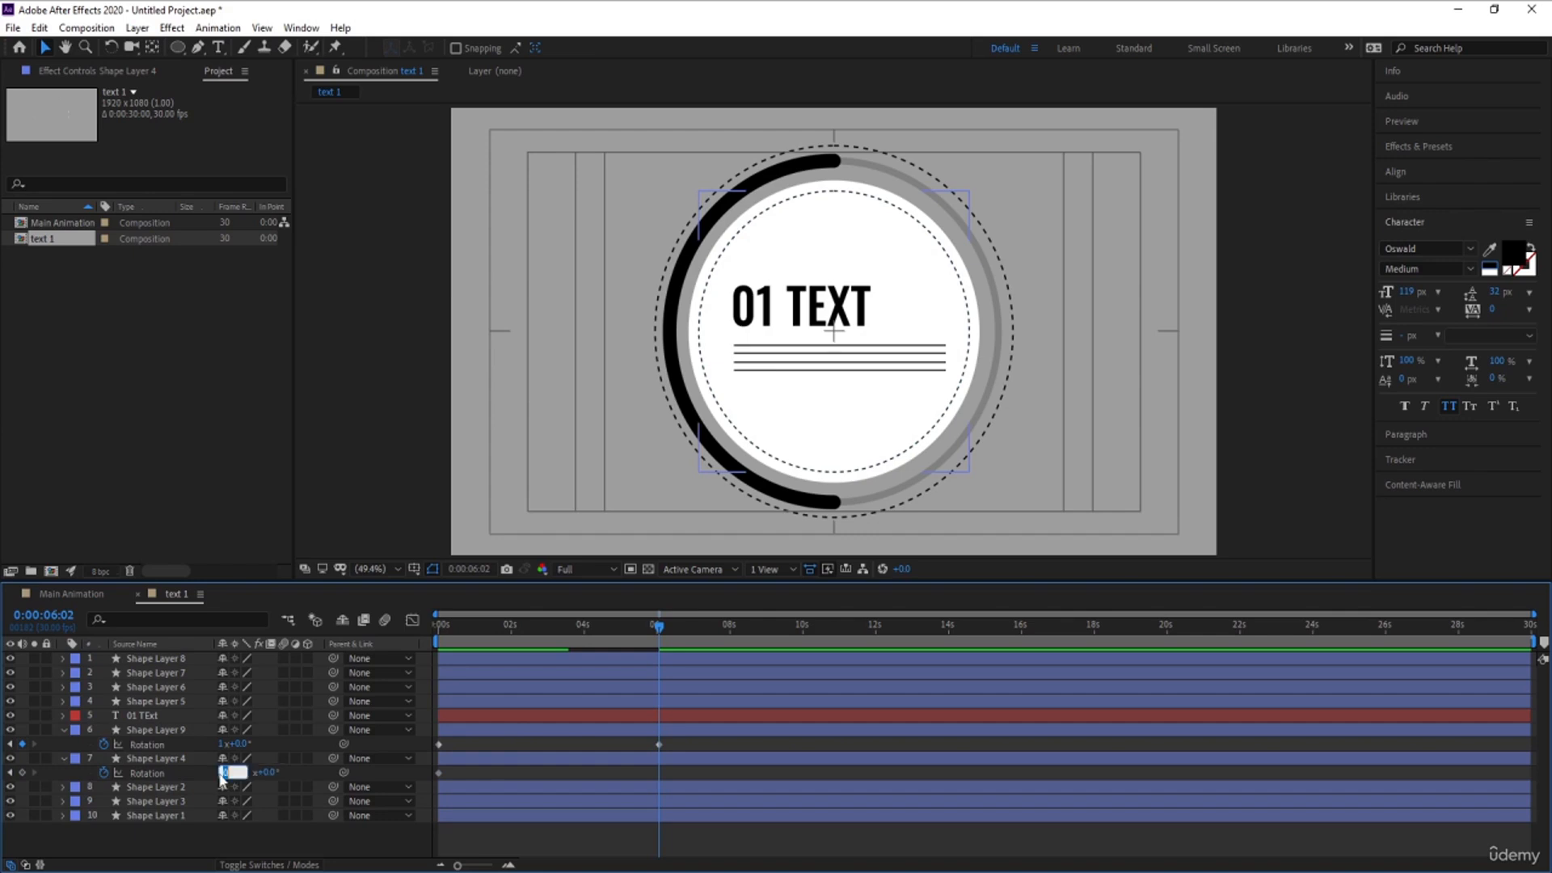
pyautogui.write('-1')
pyautogui.press('Return')
# - Preview the rotating dashed circles and slow them down by moving both end rotation keyframes to 10 seconds
pyautogui.moveTo(478, 627); pyautogui.dragTo(418, 649)
pyautogui.press('space')
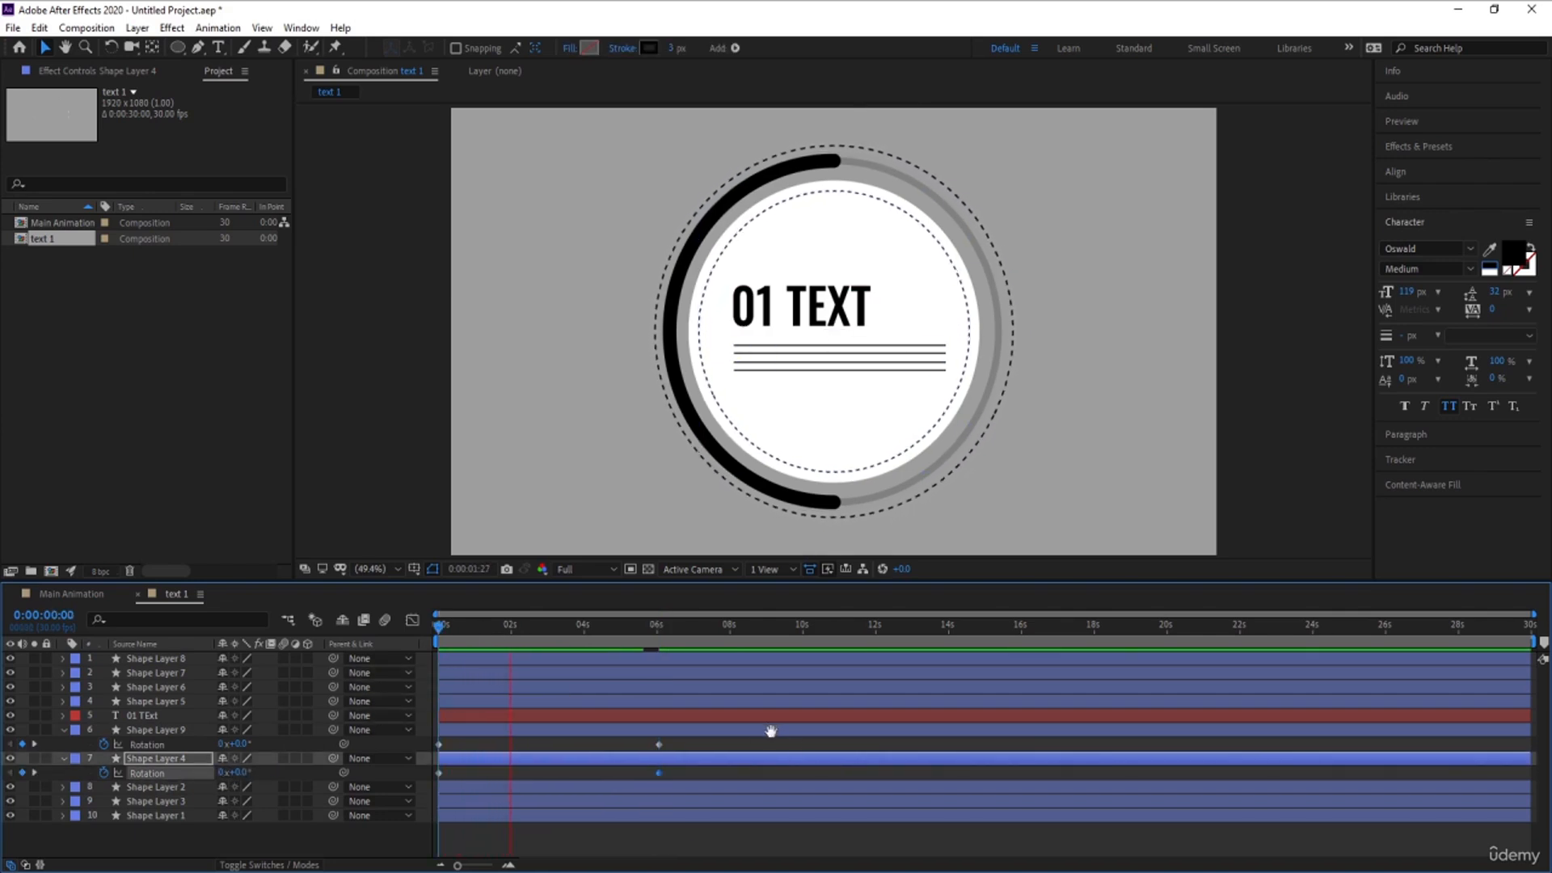
pyautogui.press('space')
pyautogui.moveTo(641, 738); pyautogui.dragTo(795, 765)
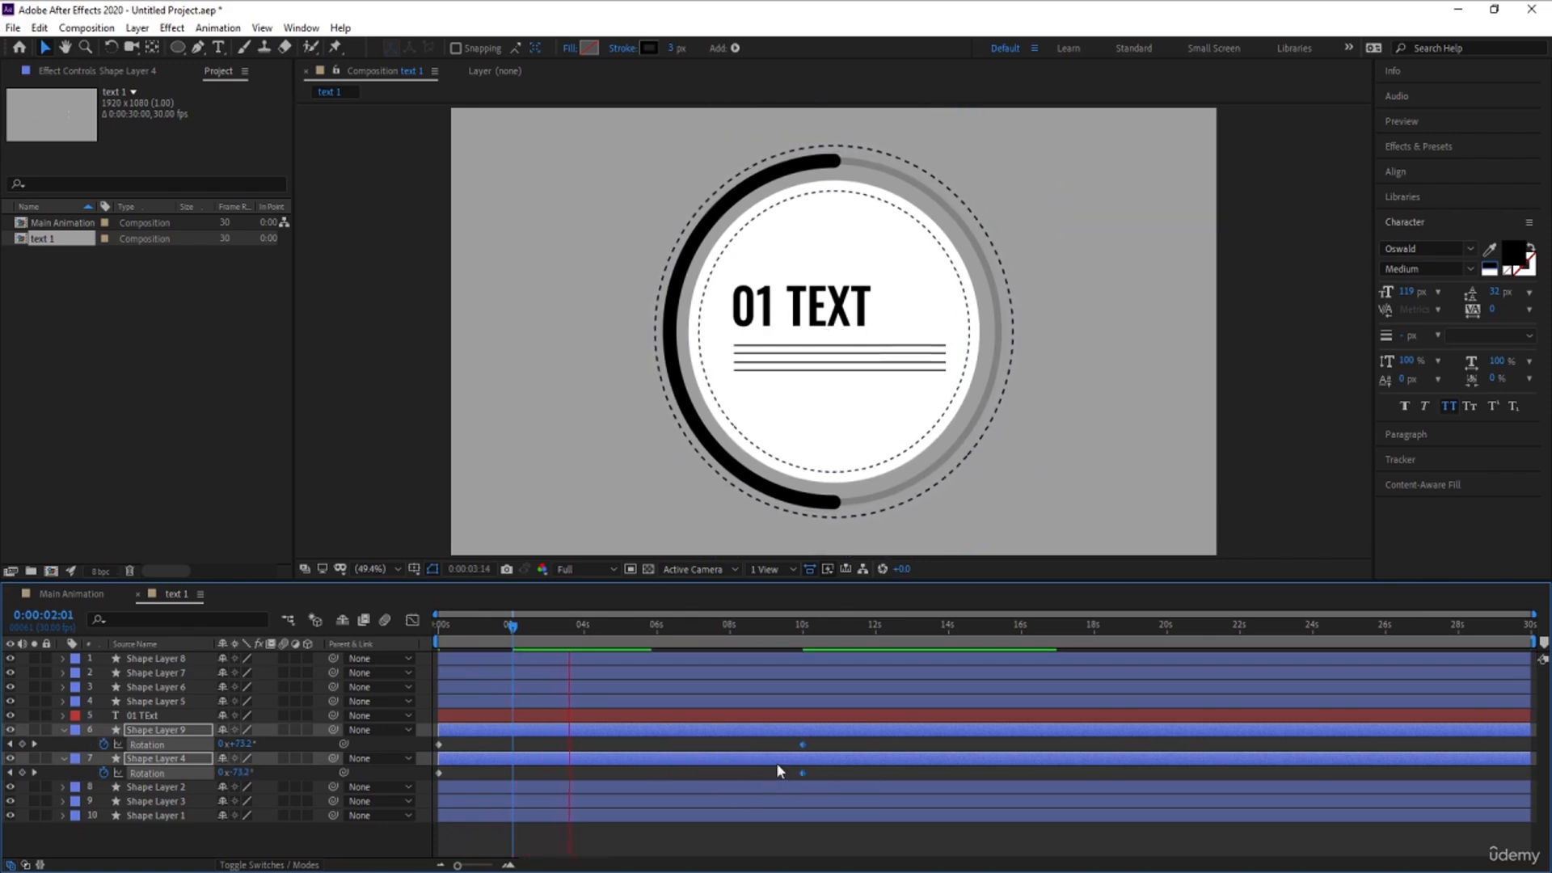
pyautogui.press('space')
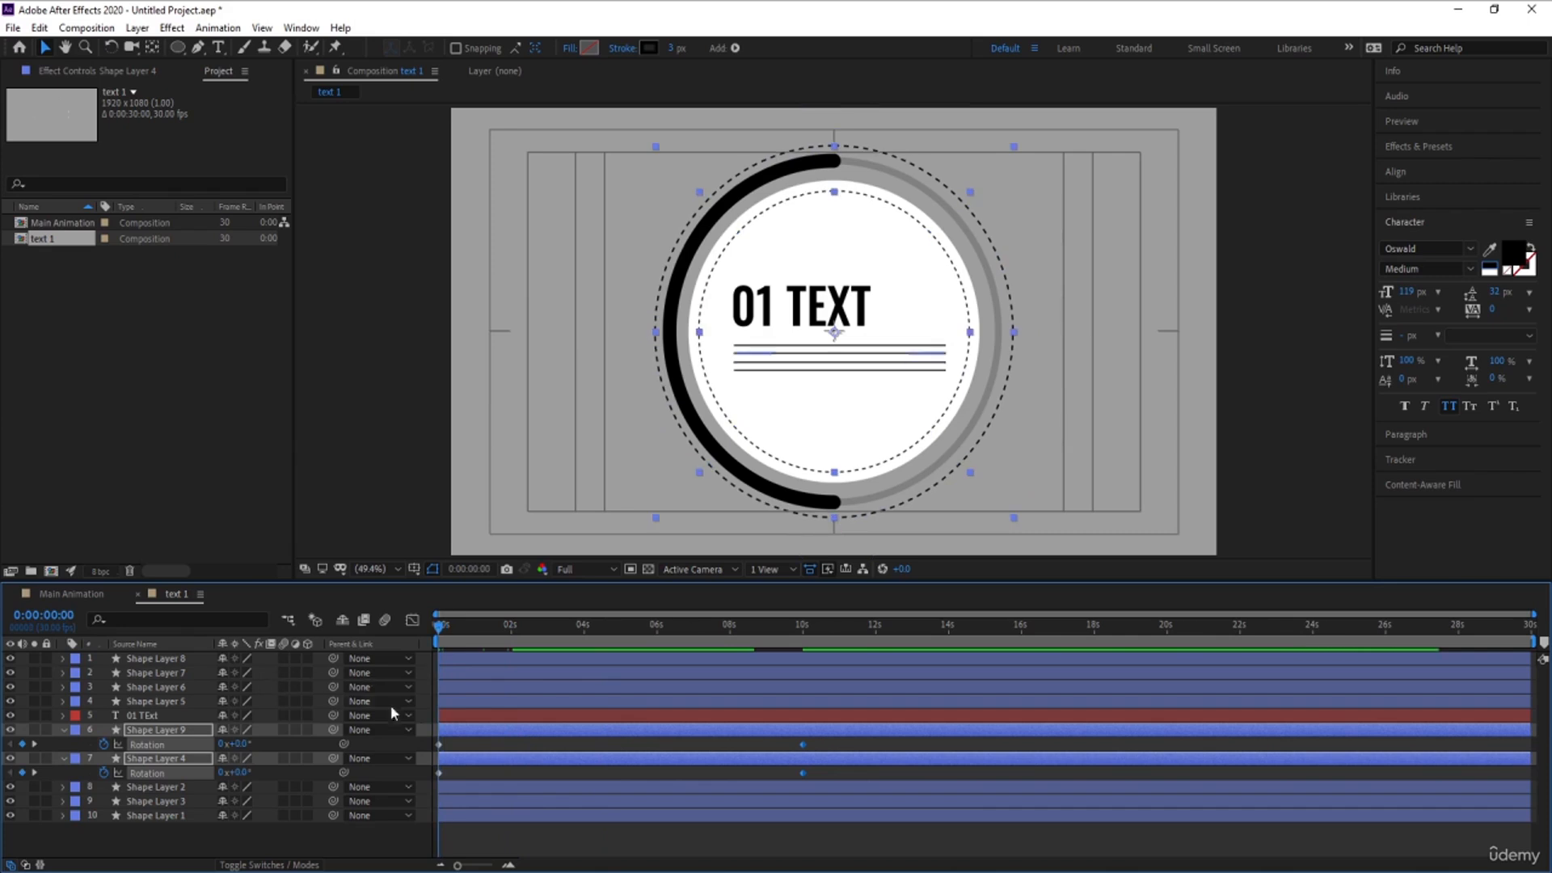
pyautogui.click(483, 750)
# - Keyframe the thick black half ring's rotation from 0 at the start to 1 full revolution at 0:00:29:29
pyautogui.click(789, 502)
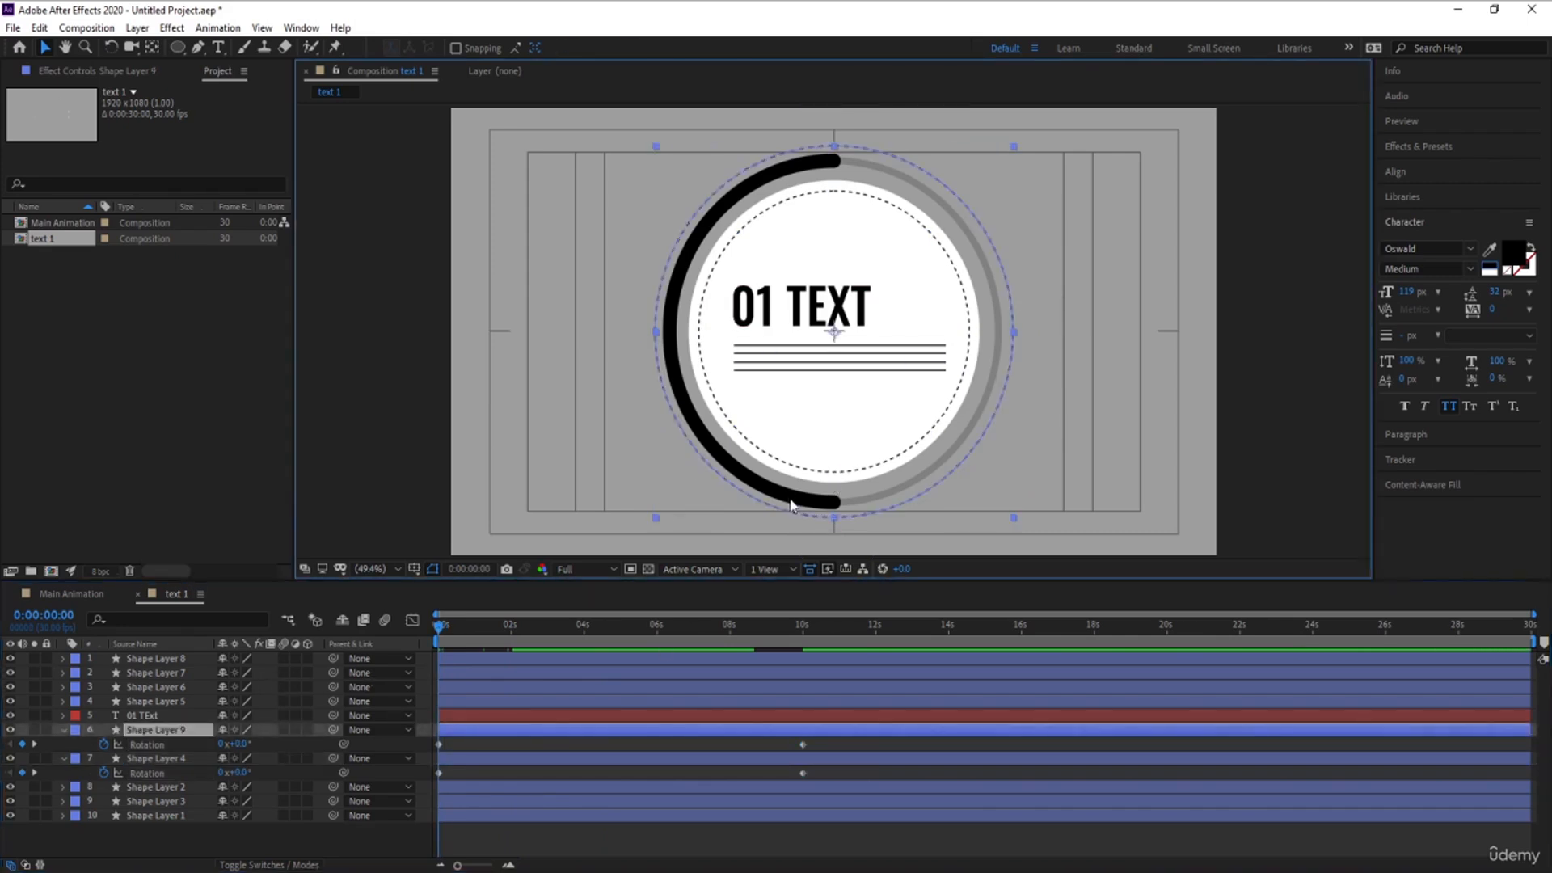
pyautogui.click(152, 788)
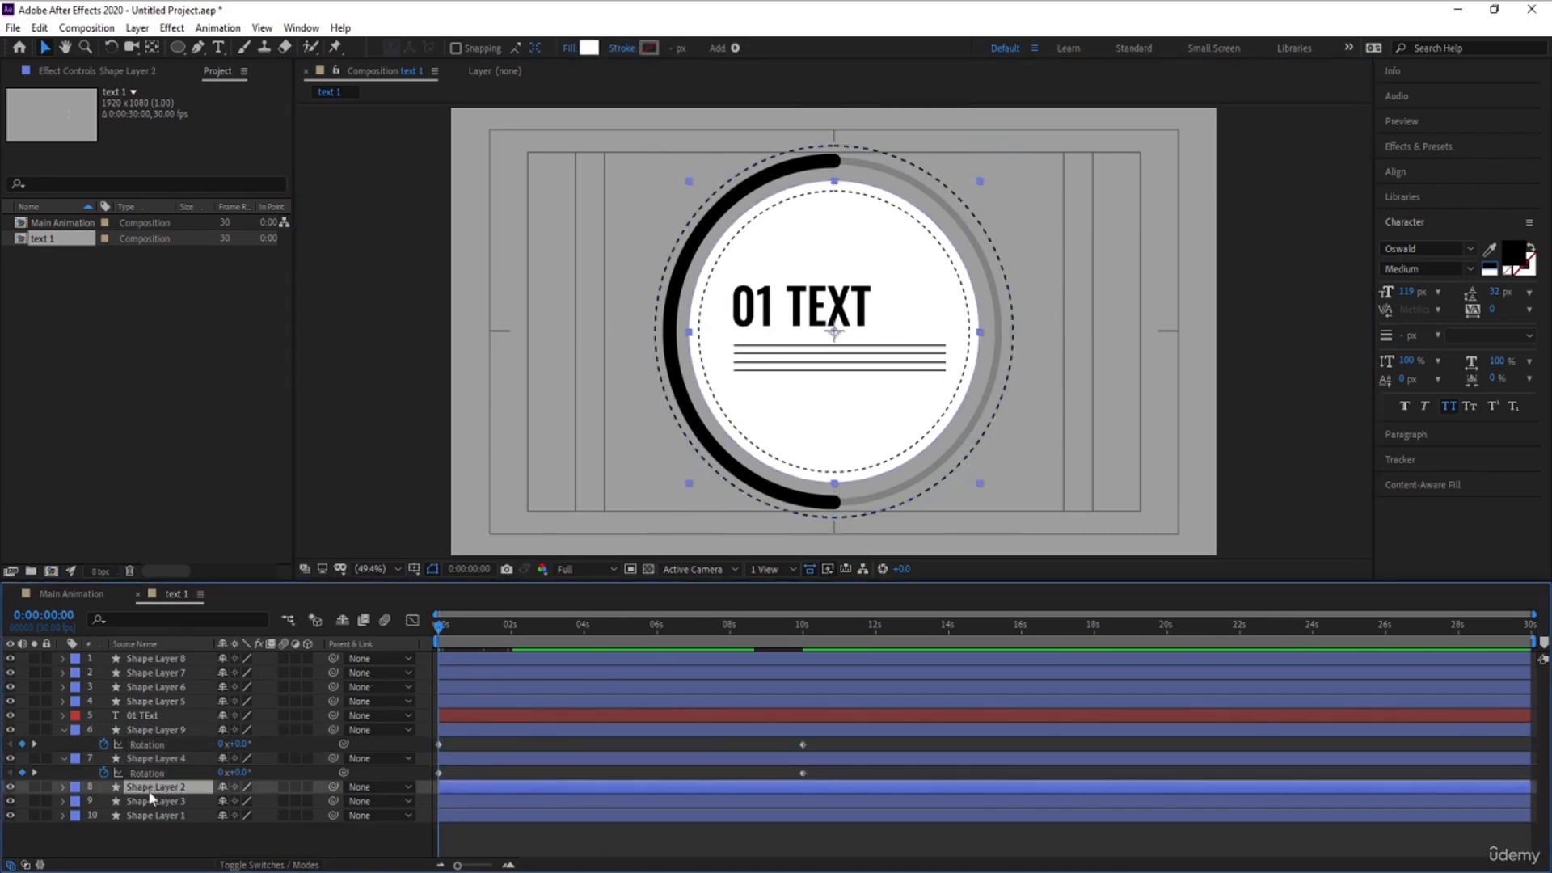
pyautogui.click(161, 801)
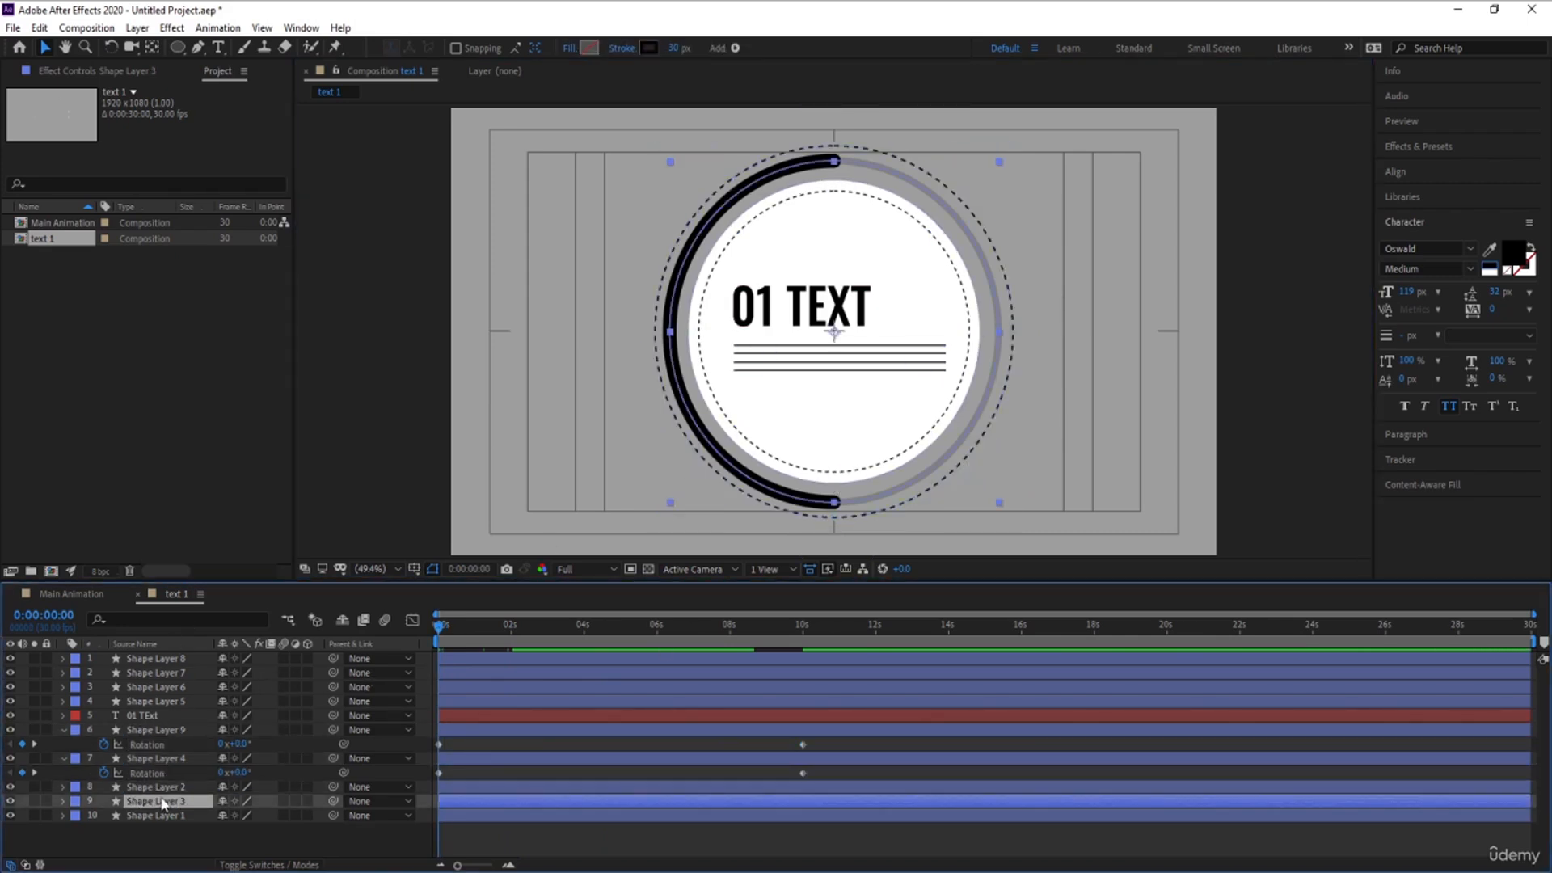
pyautogui.click(11, 802)
pyautogui.click(10, 801)
pyautogui.click(137, 801)
pyautogui.press('r')
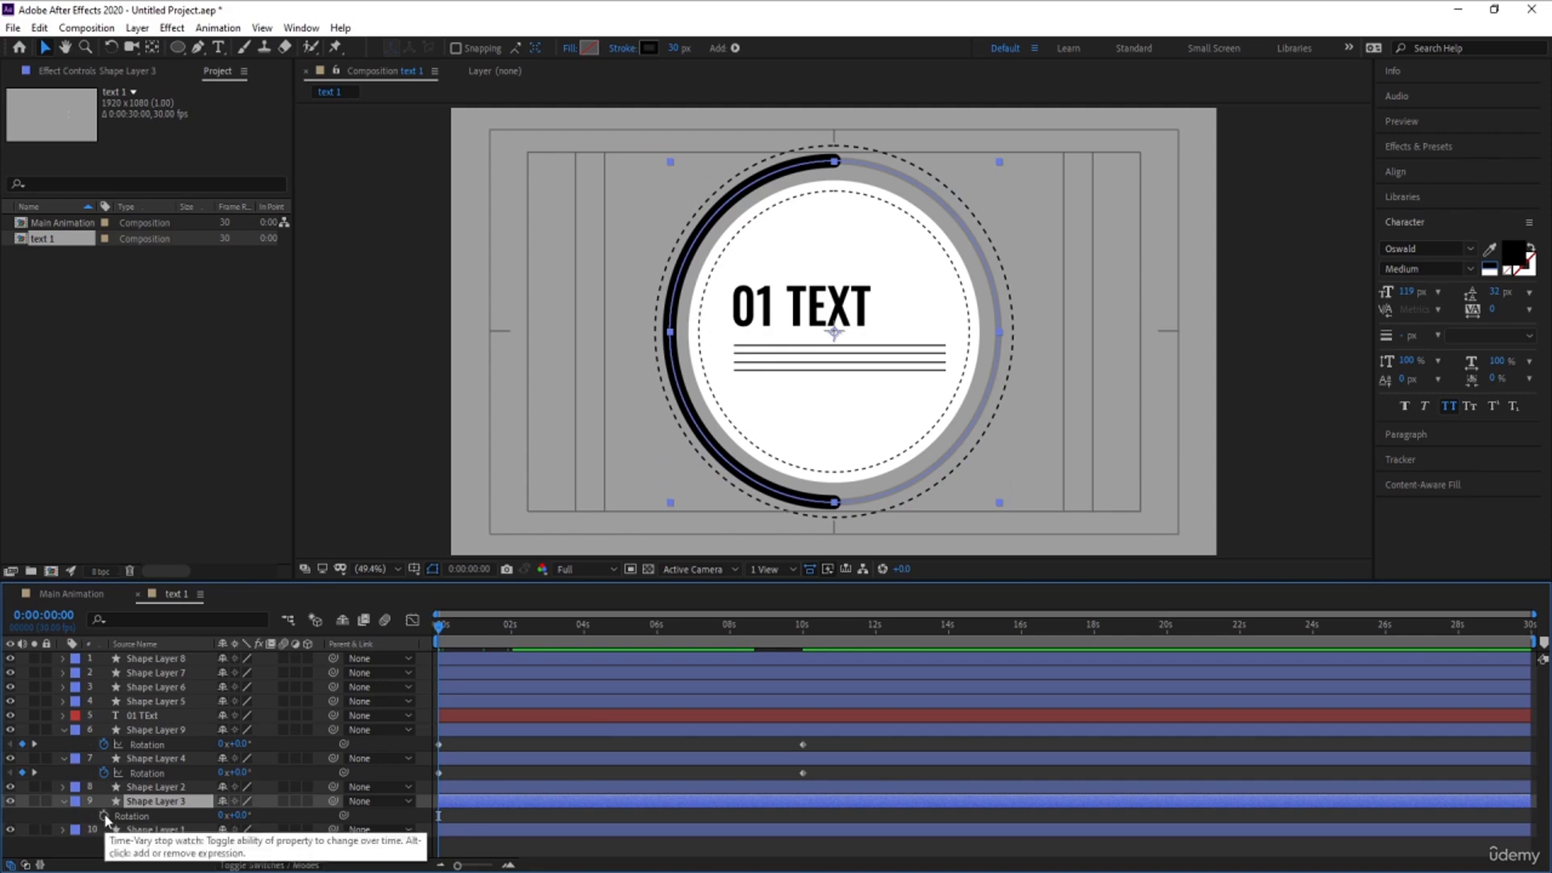
pyautogui.click(104, 814)
pyautogui.click(1530, 624)
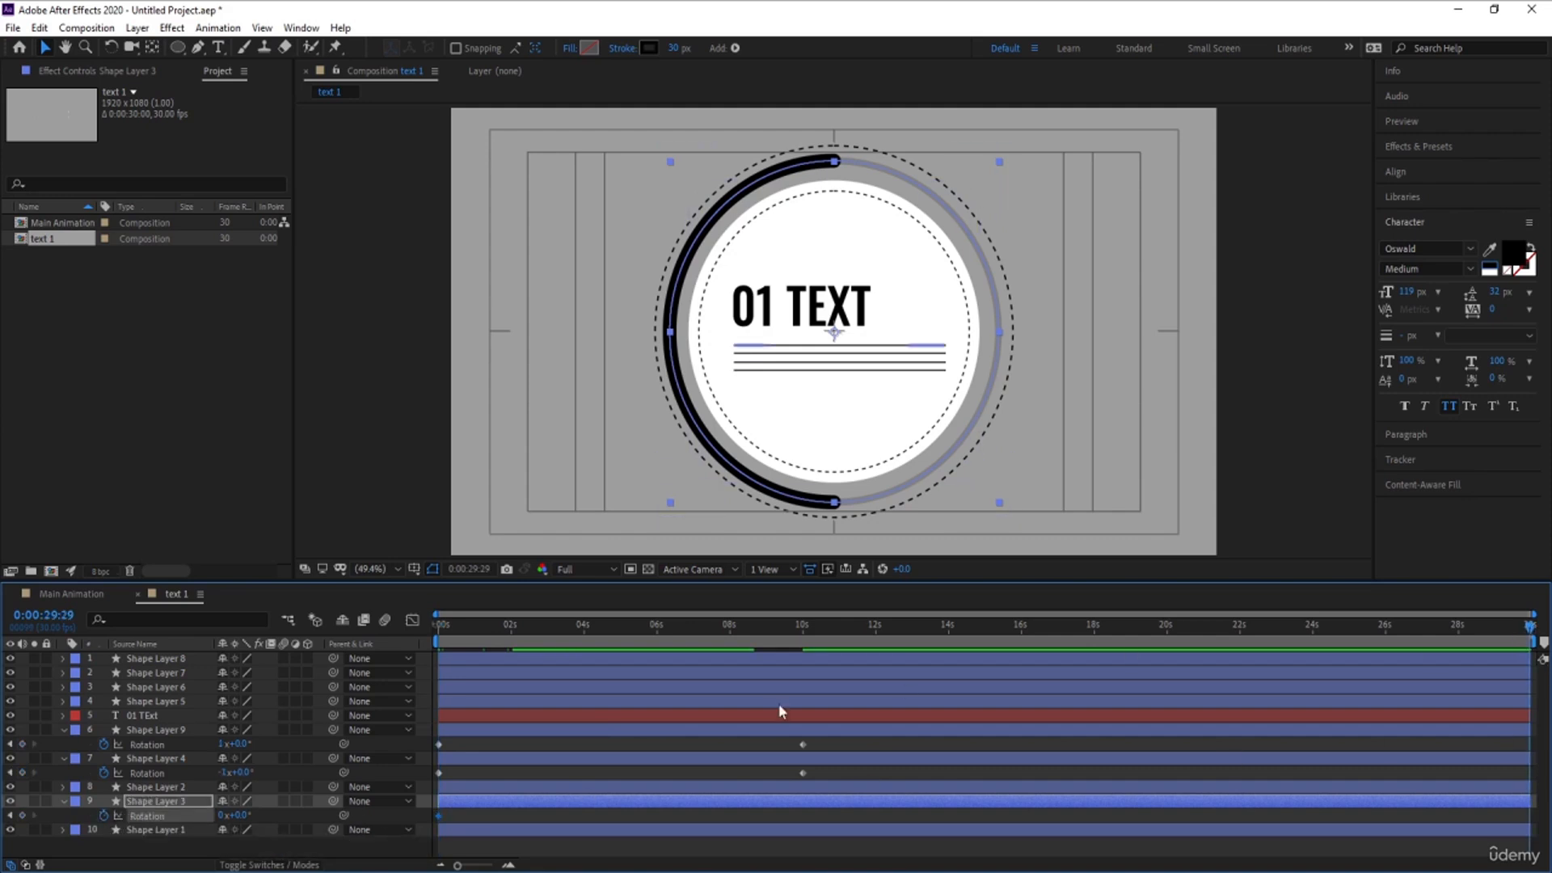
pyautogui.click(221, 815)
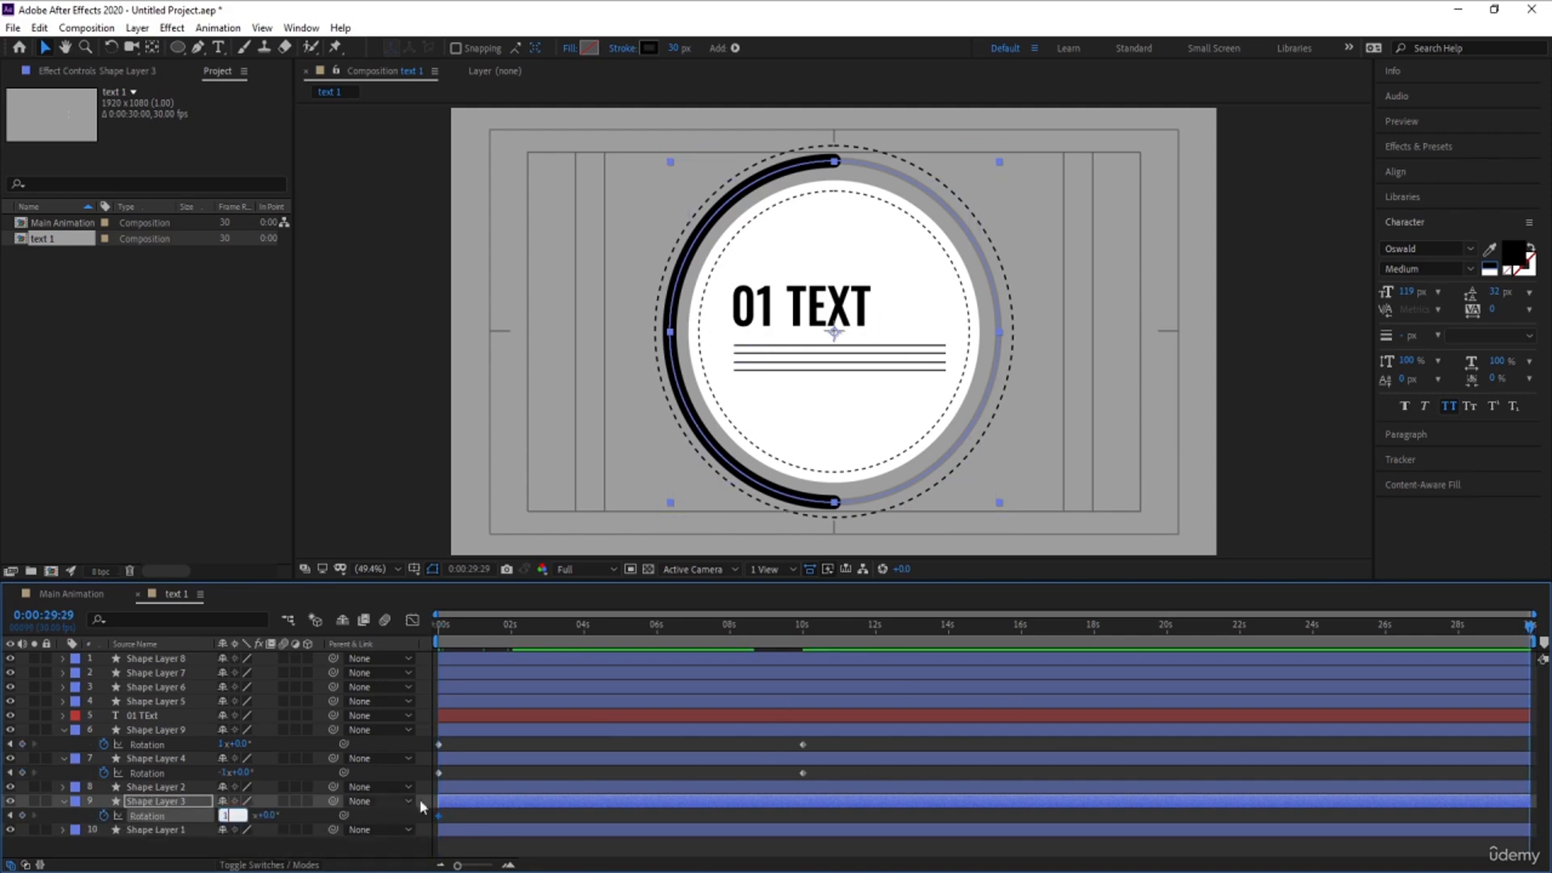
pyautogui.write('1')
pyautogui.press('Return')
# - Preview the ring animation from the start, return to the first frame and collapse the keyframed rotation properties
pyautogui.moveTo(451, 630); pyautogui.dragTo(362, 636)
pyautogui.press('space')
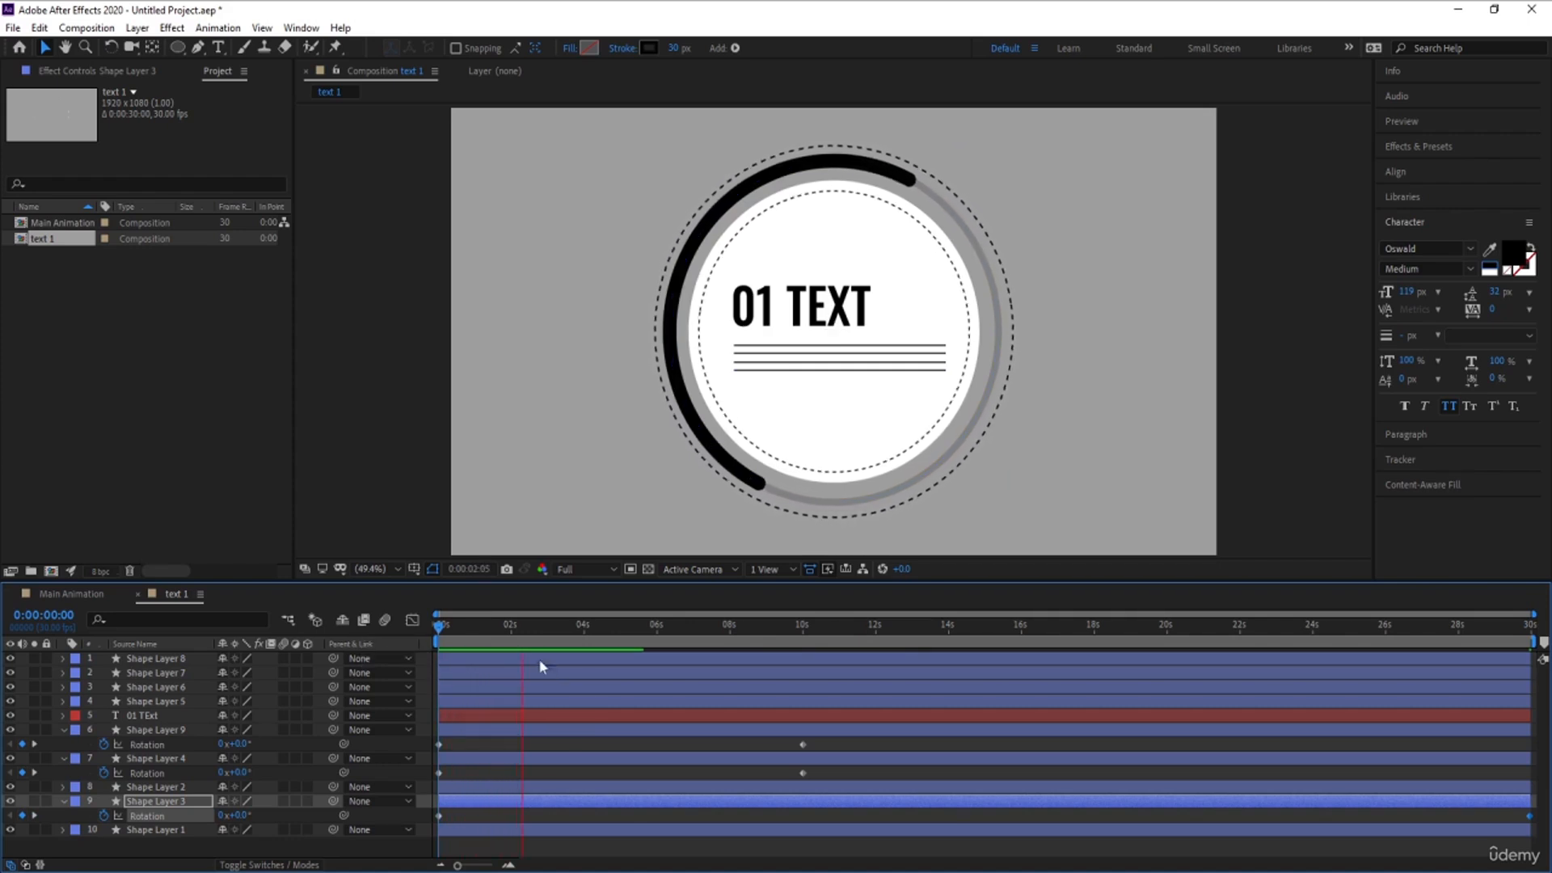
pyautogui.press('space')
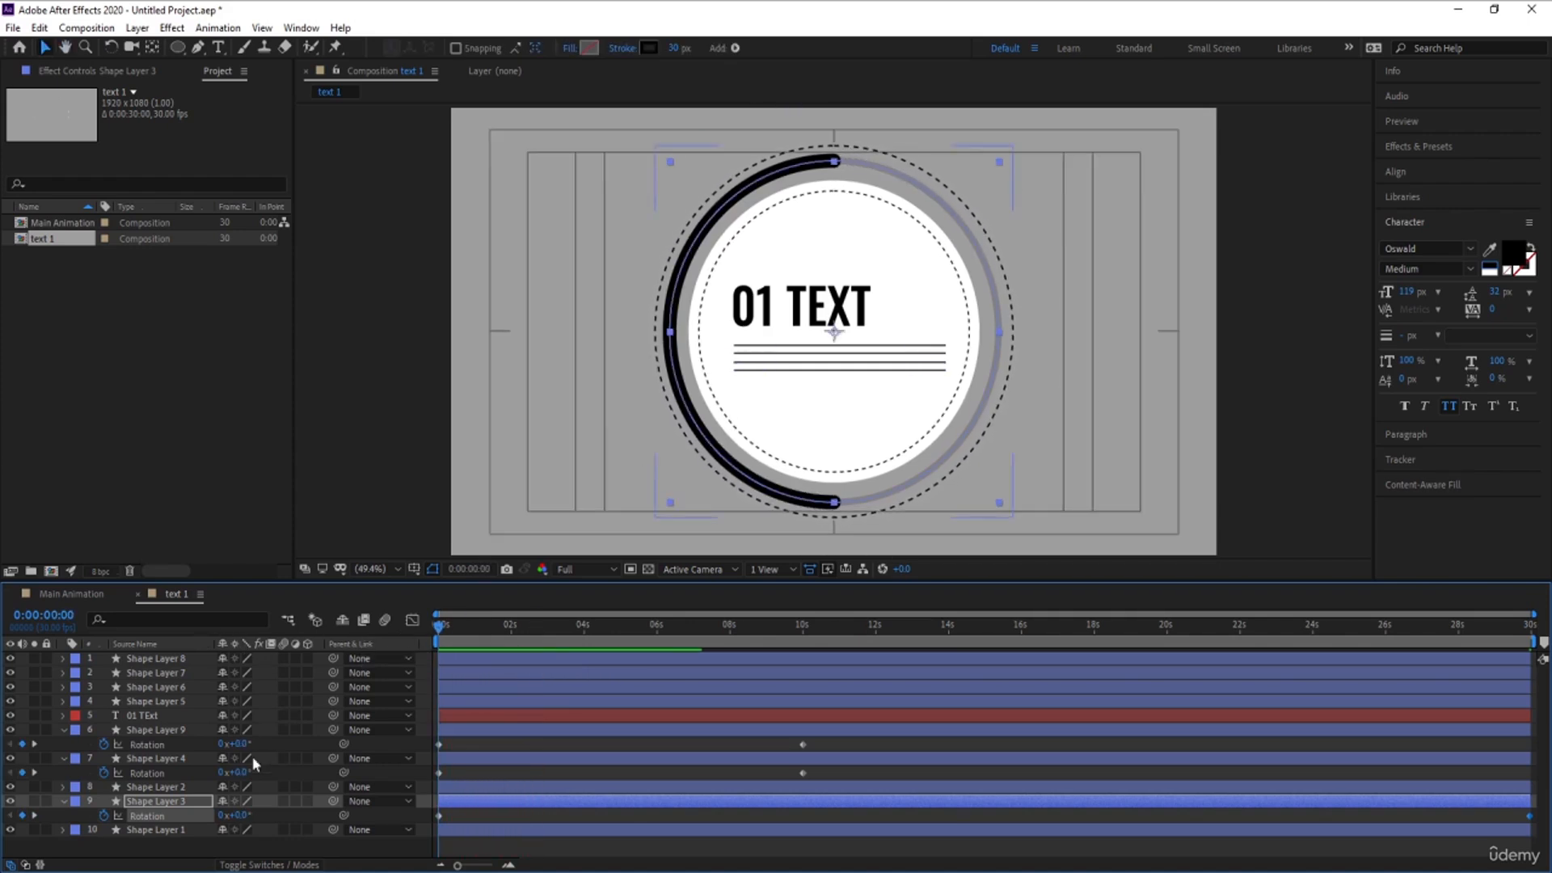
pyautogui.click(150, 849)
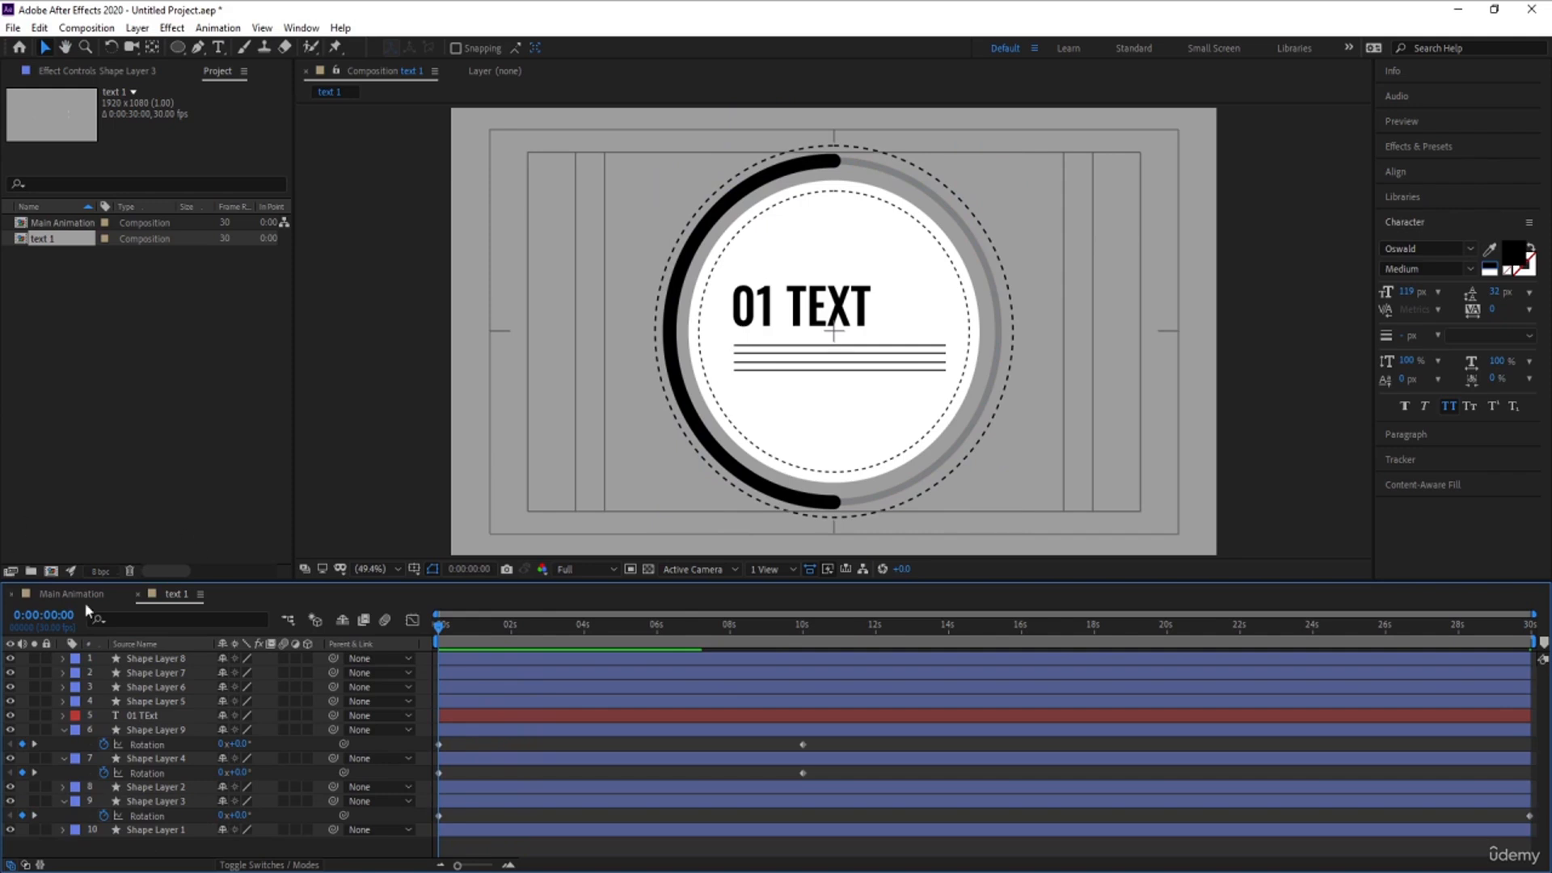
pyautogui.press('space')
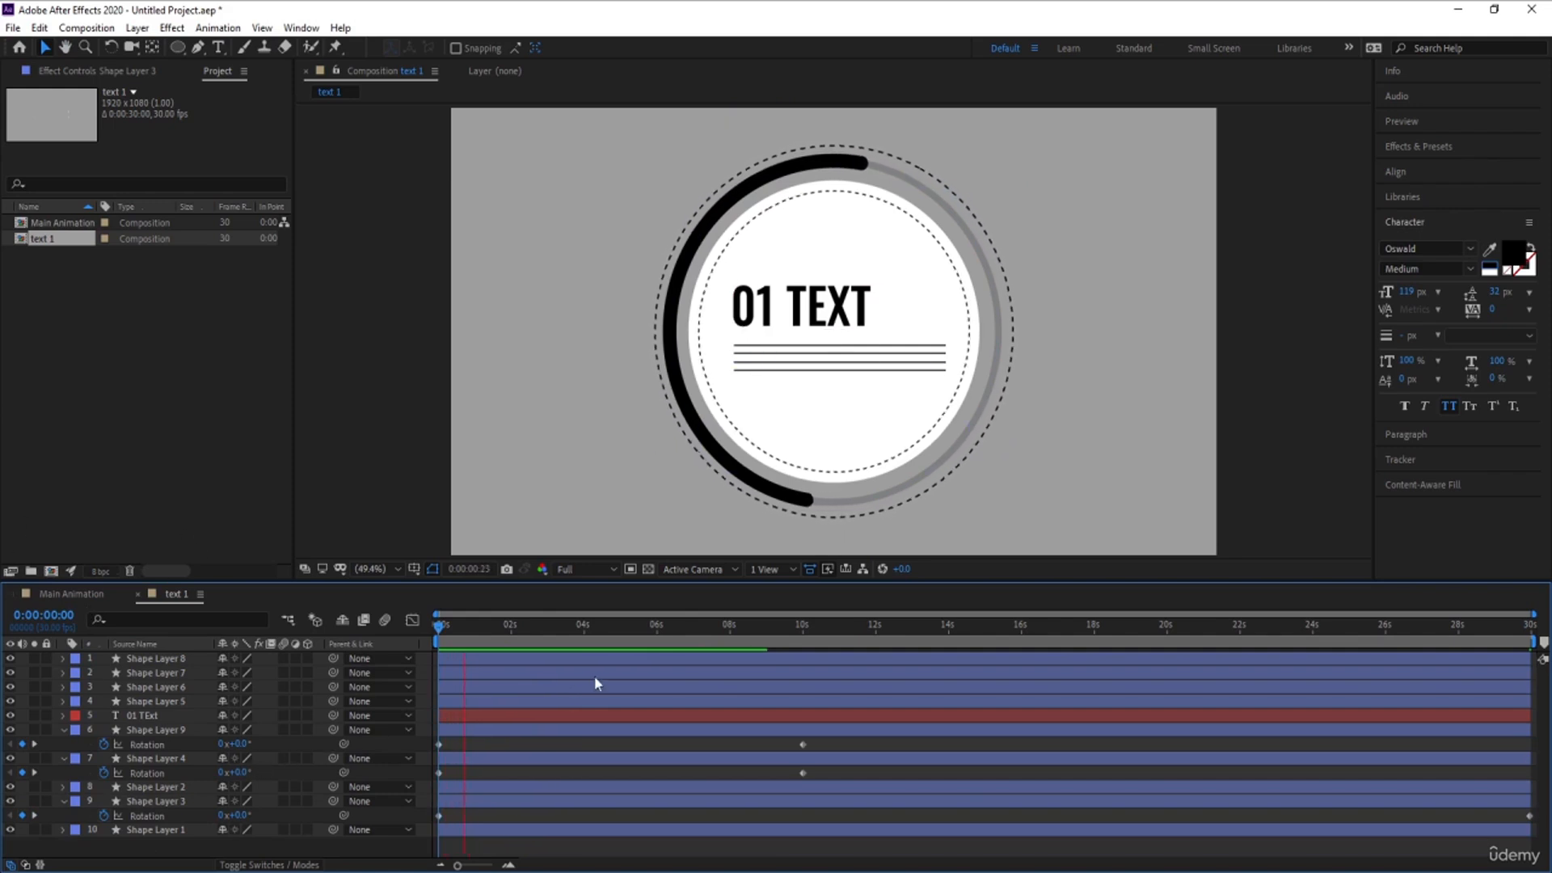
pyautogui.press('space')
pyautogui.press('Home')
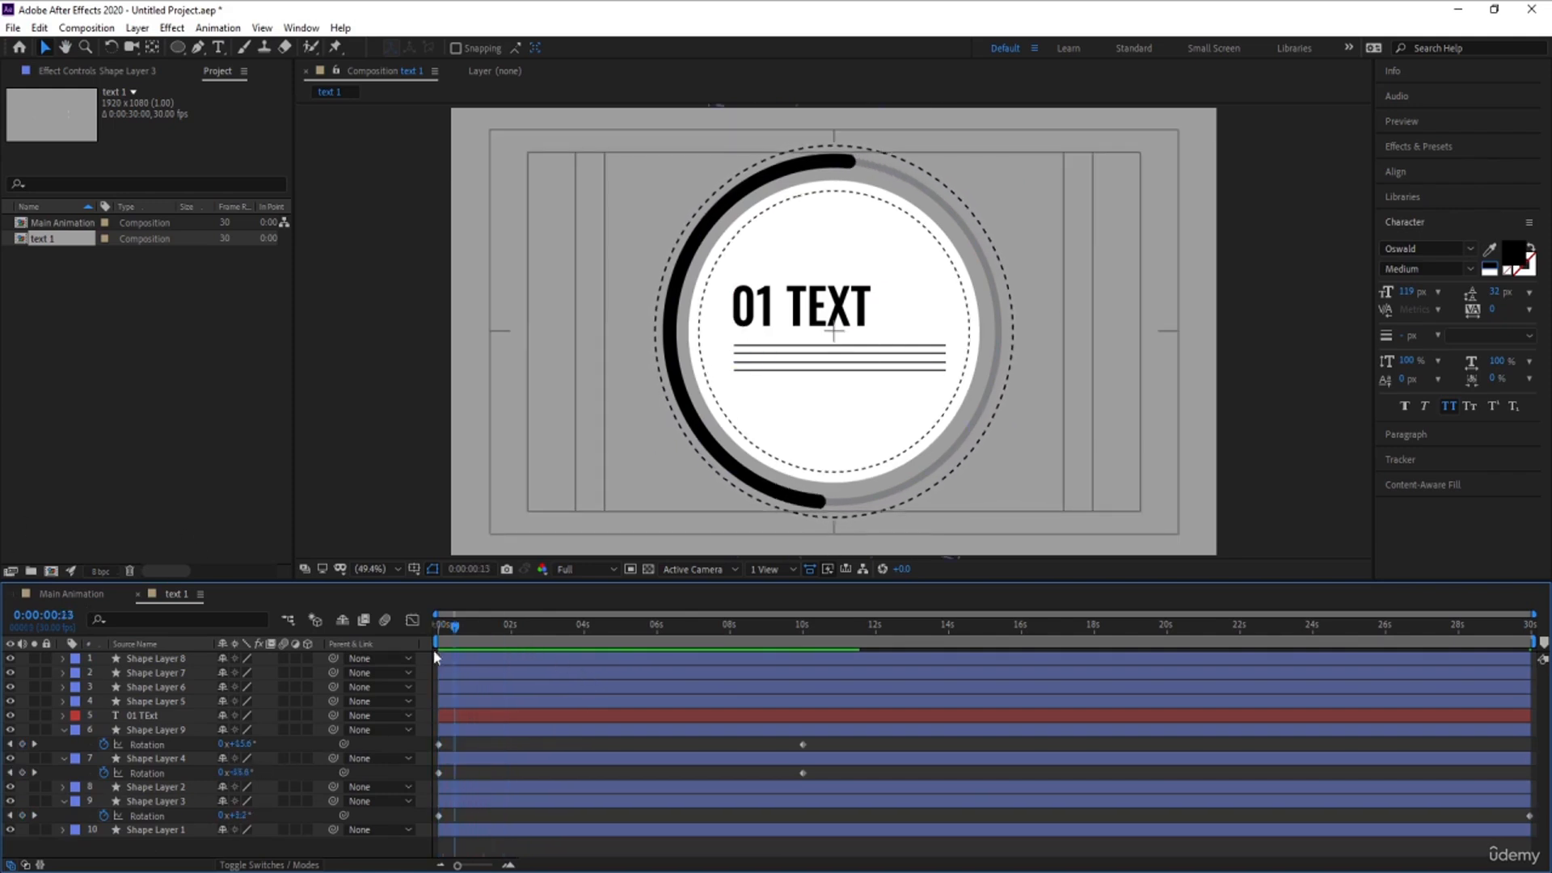
pyautogui.press('u')
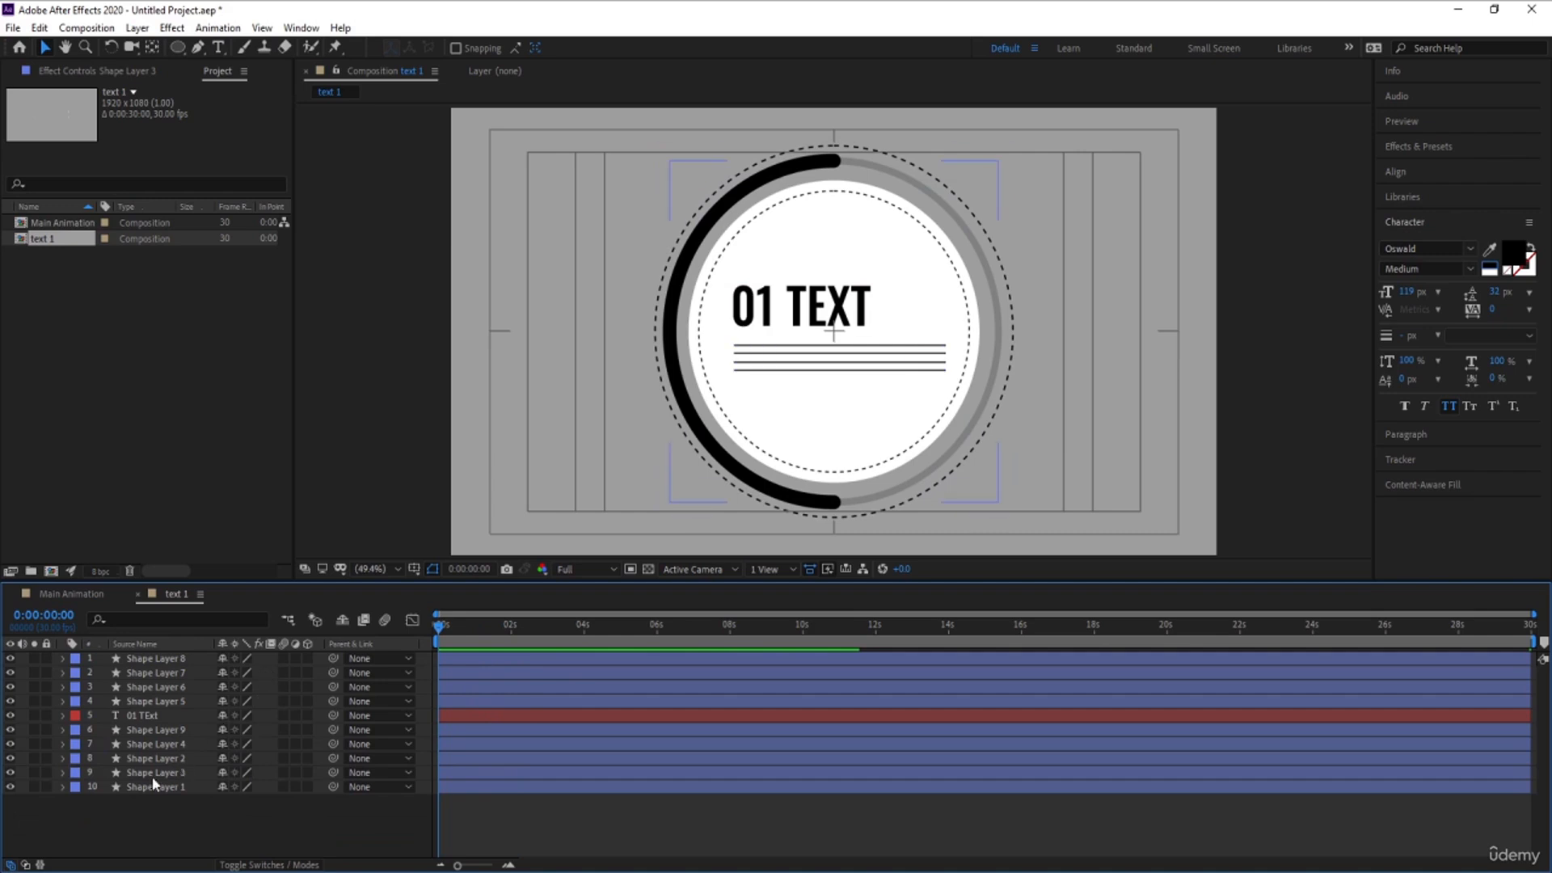
# - Solo the thin grey ring, Shape Layer 1, and add Trim Paths to its contents
pyautogui.click(153, 773)
pyautogui.click(156, 785)
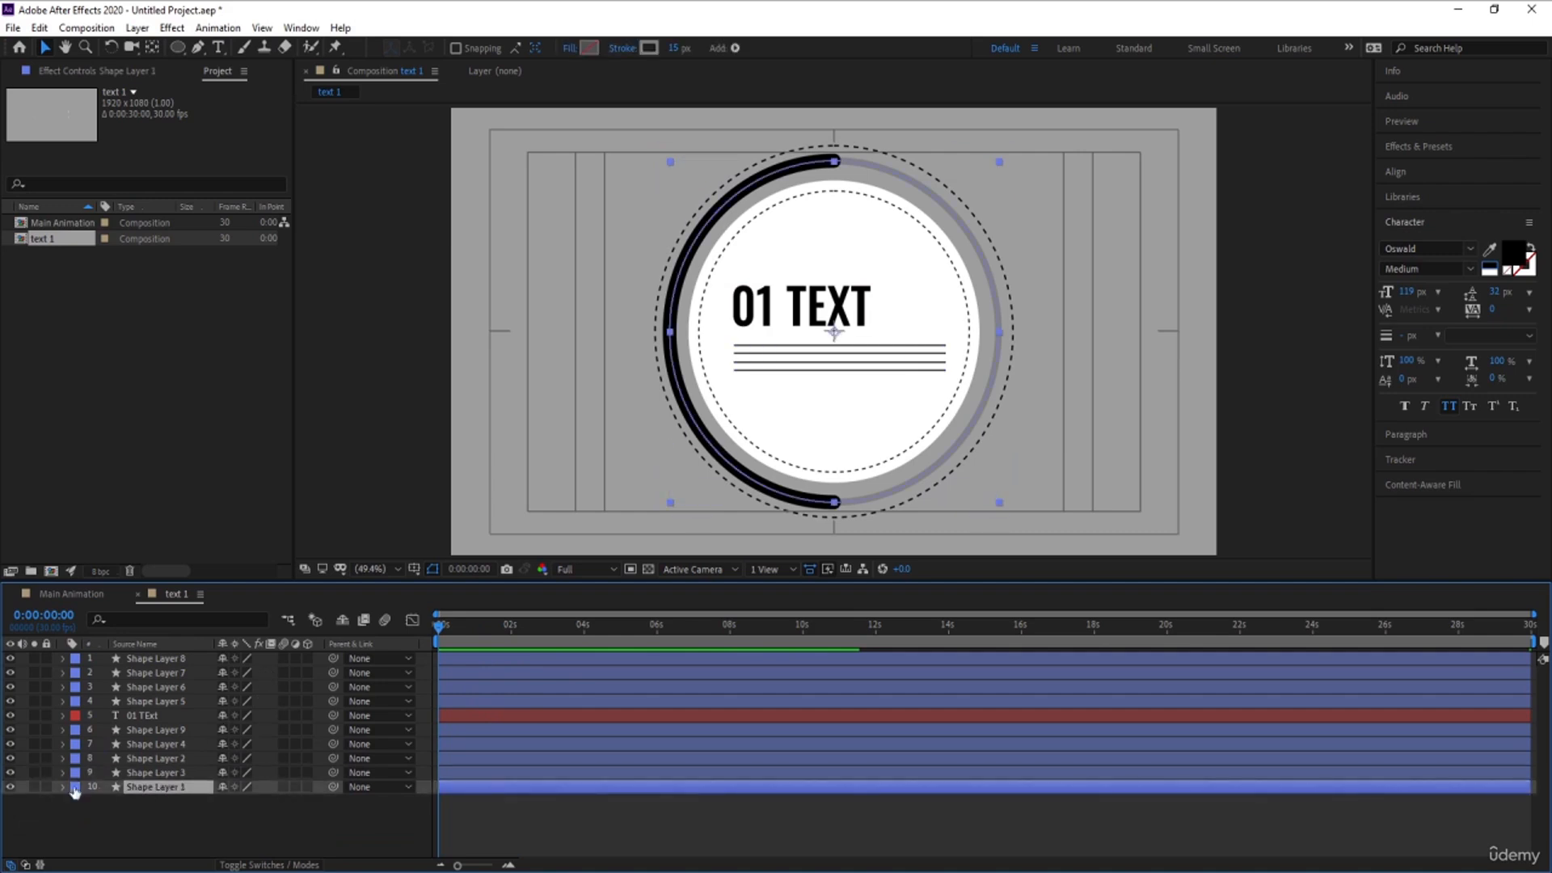
pyautogui.click(9, 788)
pyautogui.click(8, 788)
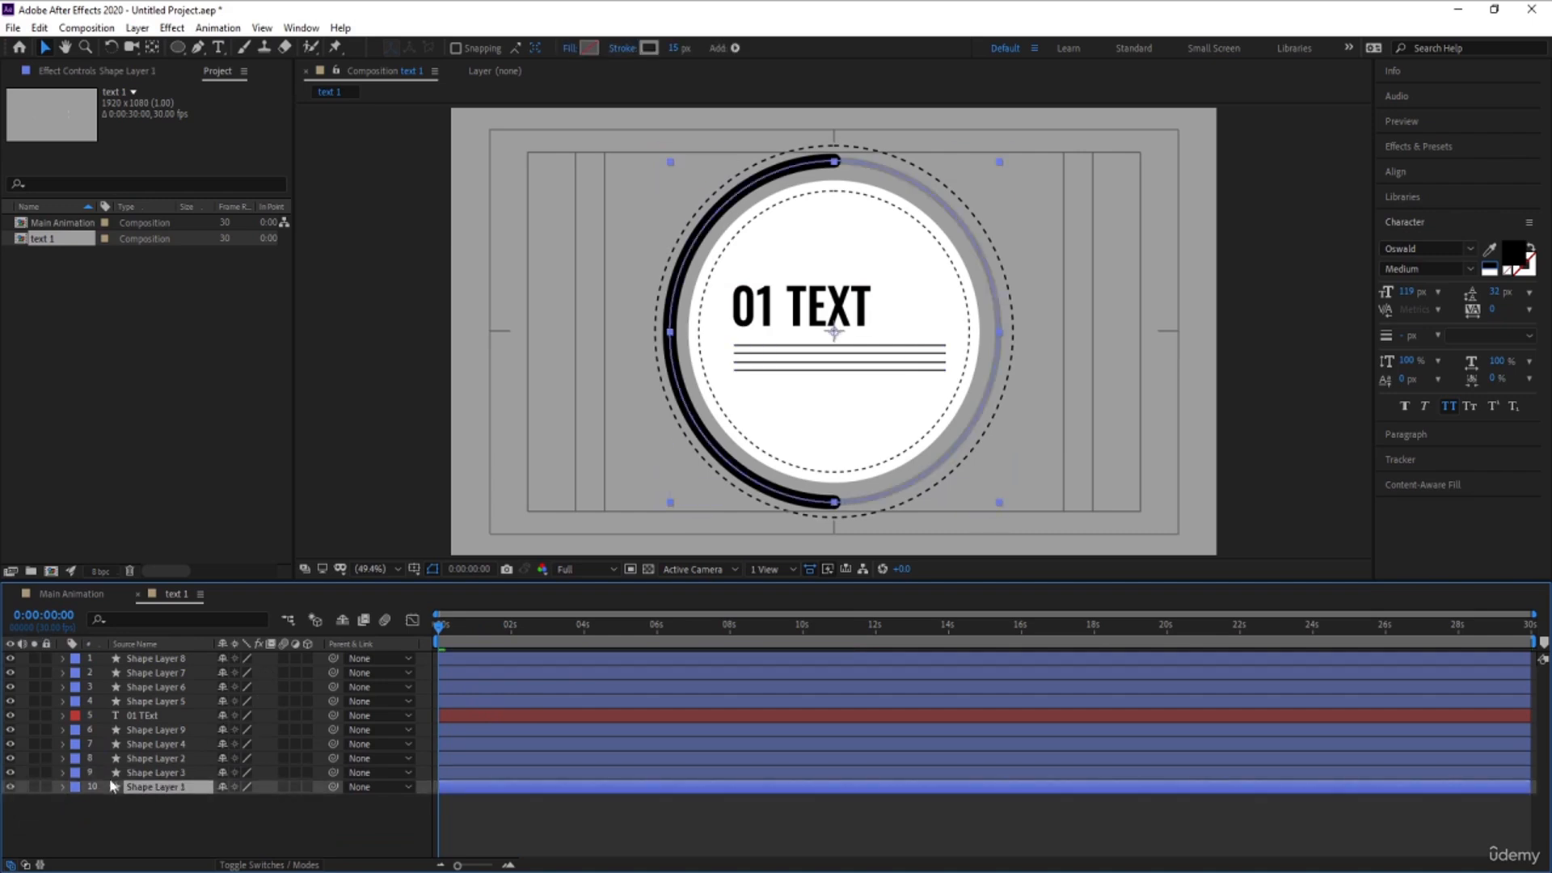
pyautogui.click(33, 786)
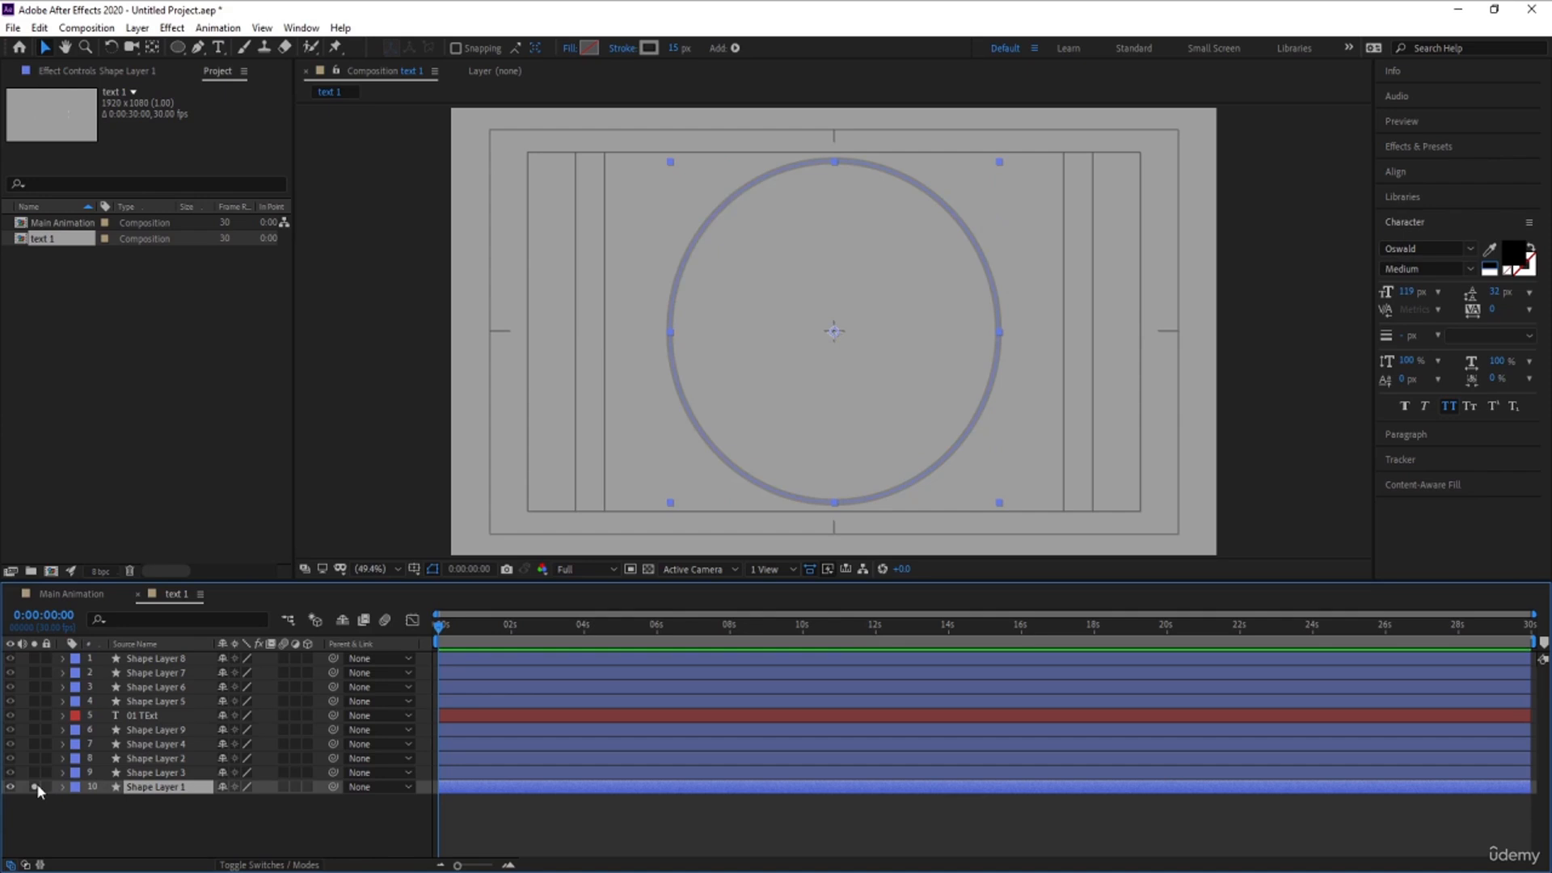
pyautogui.click(63, 788)
pyautogui.click(315, 802)
pyautogui.click(361, 711)
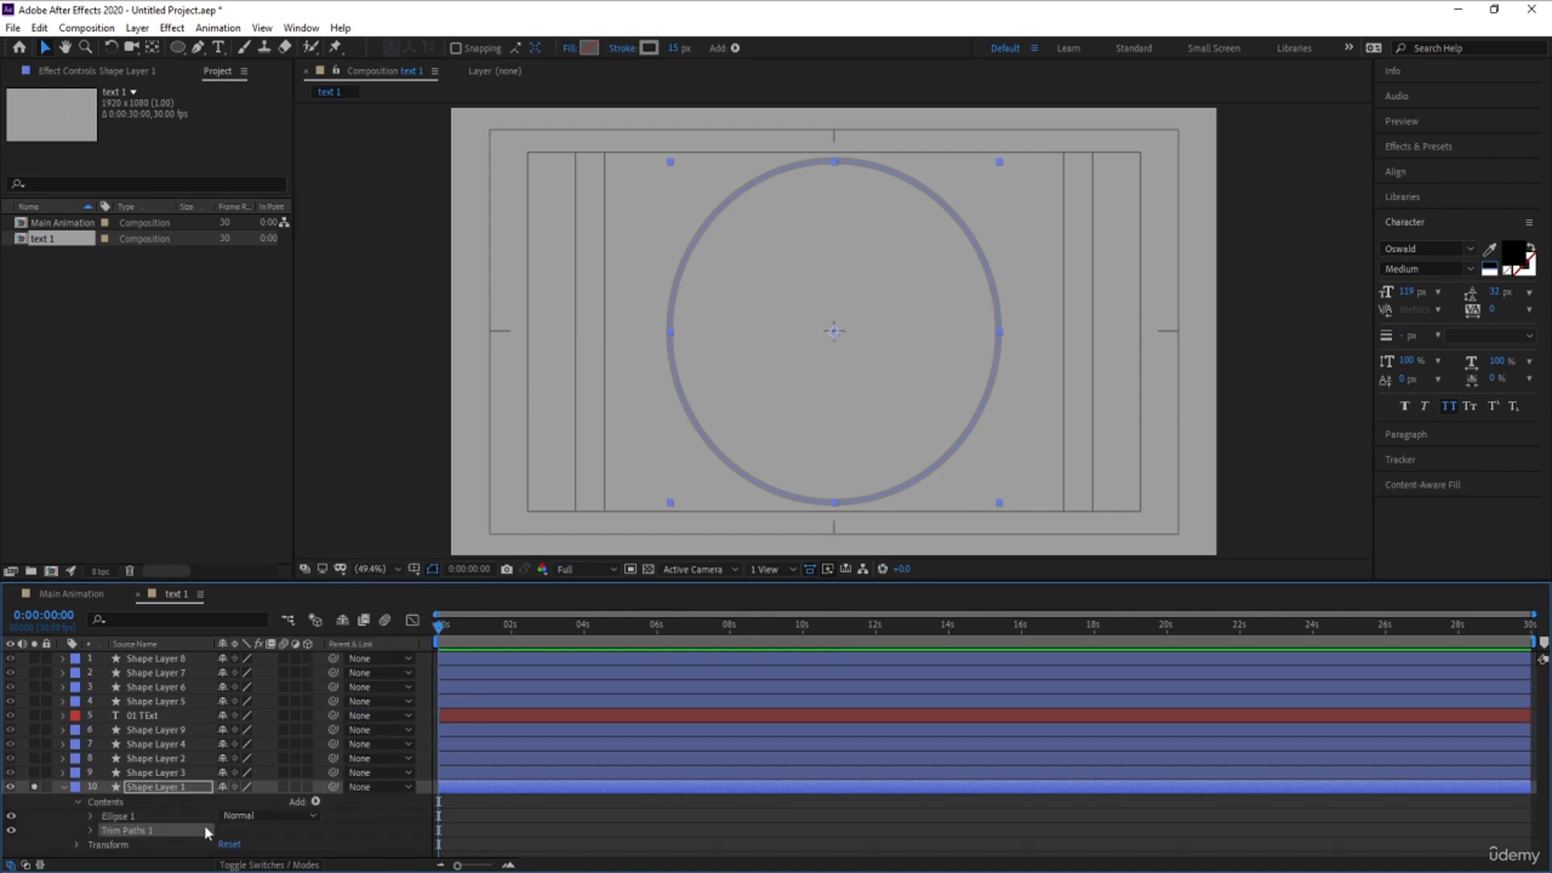
# - Keyframe the grey ring's Trim Paths End from 0% at the start to the full circle at 0:00:02:00 and preview it
pyautogui.click(97, 831)
pyautogui.moveTo(228, 822); pyautogui.dragTo(150, 823)
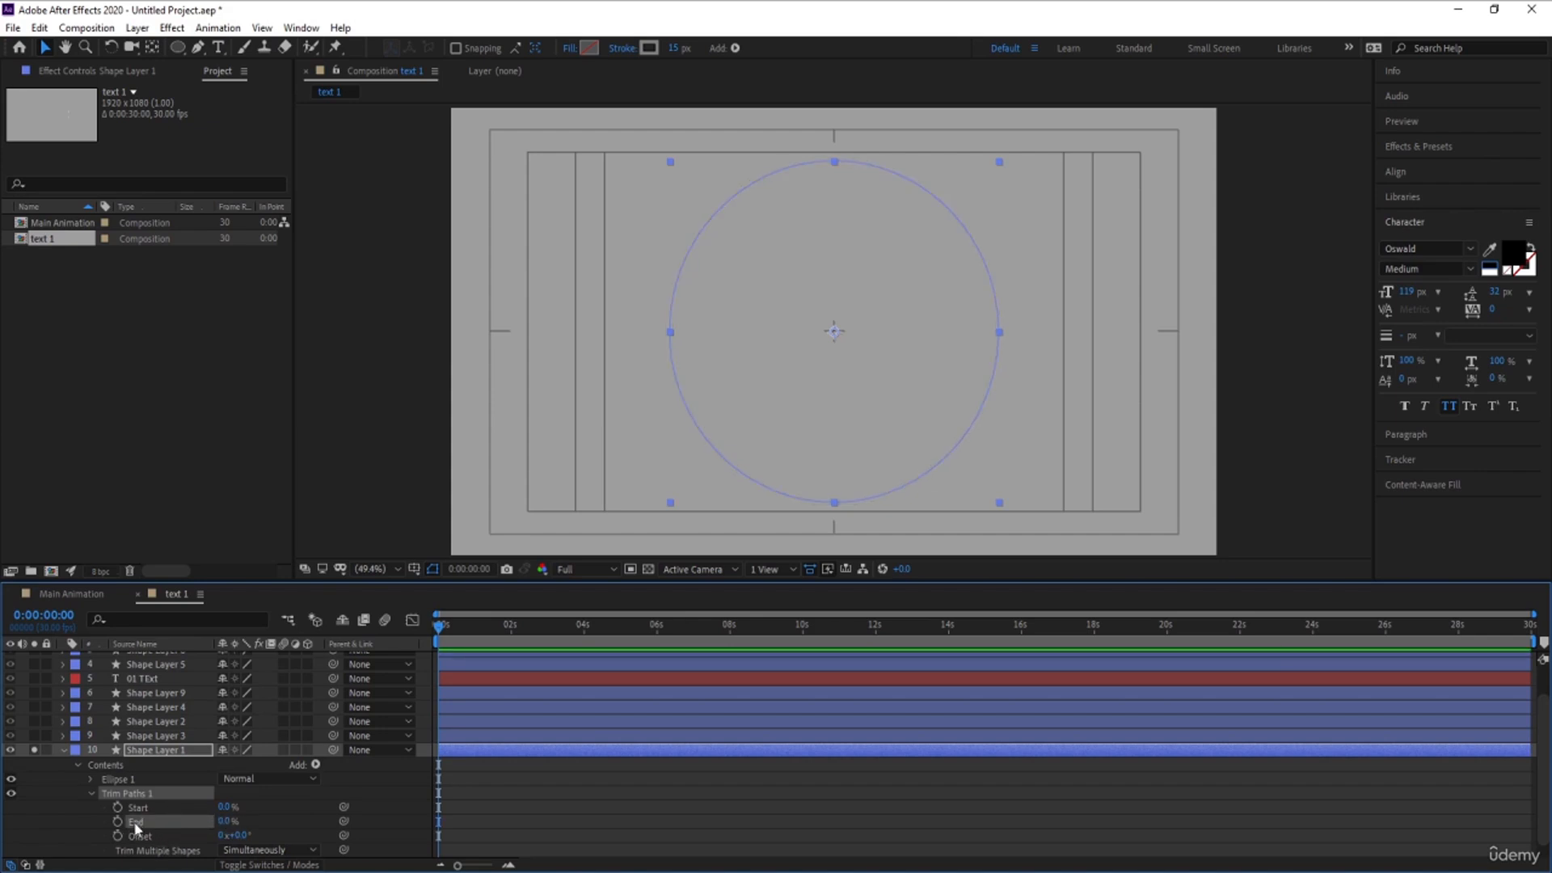
pyautogui.click(119, 823)
pyautogui.press('=')
pyautogui.press('=')
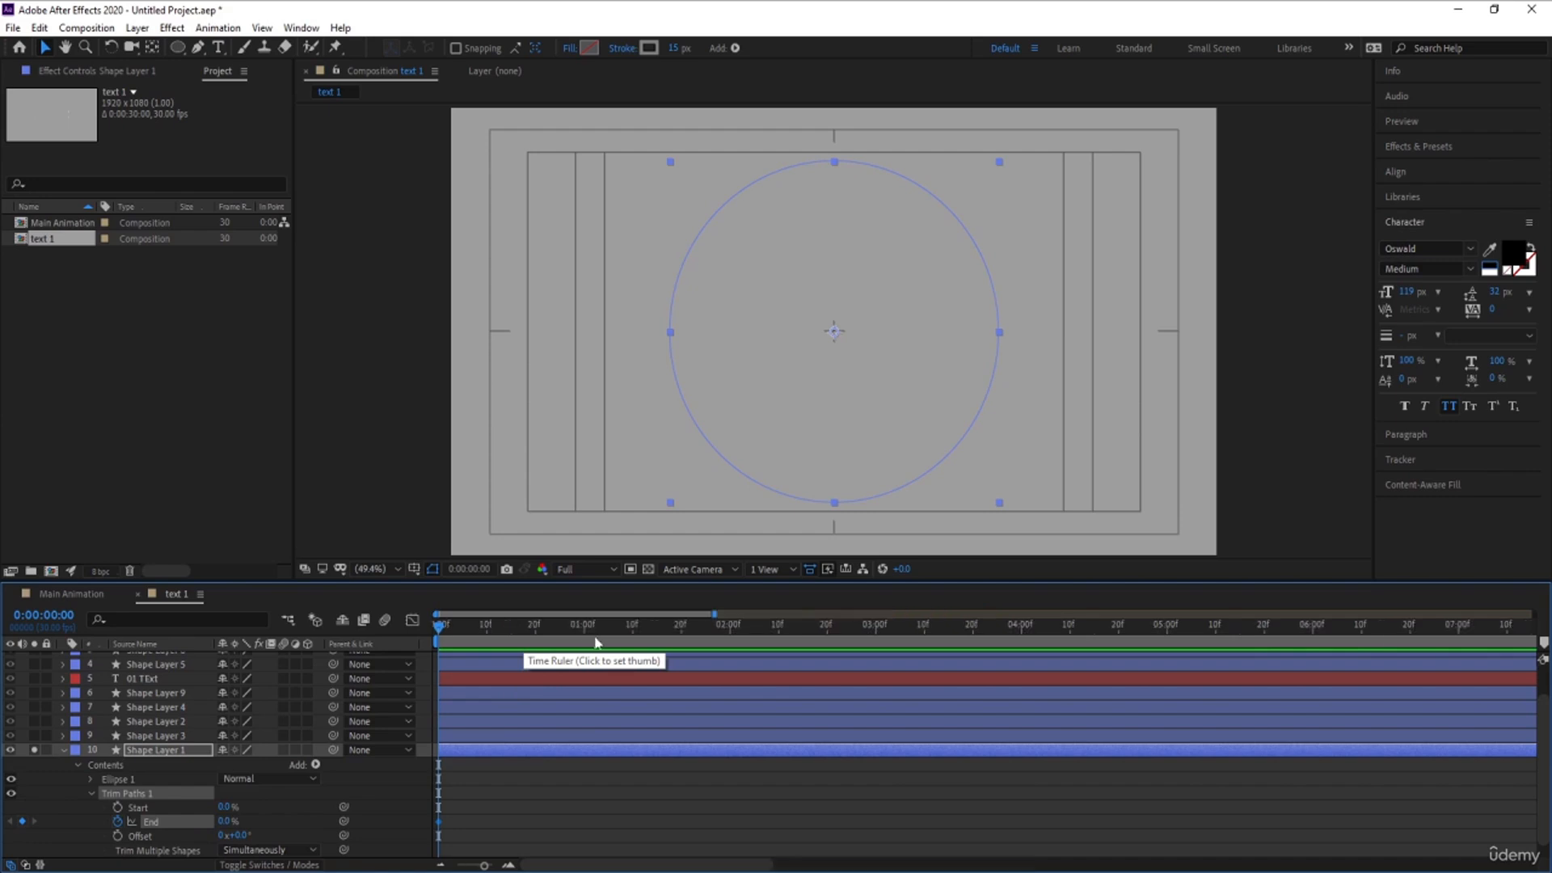
pyautogui.click(729, 632)
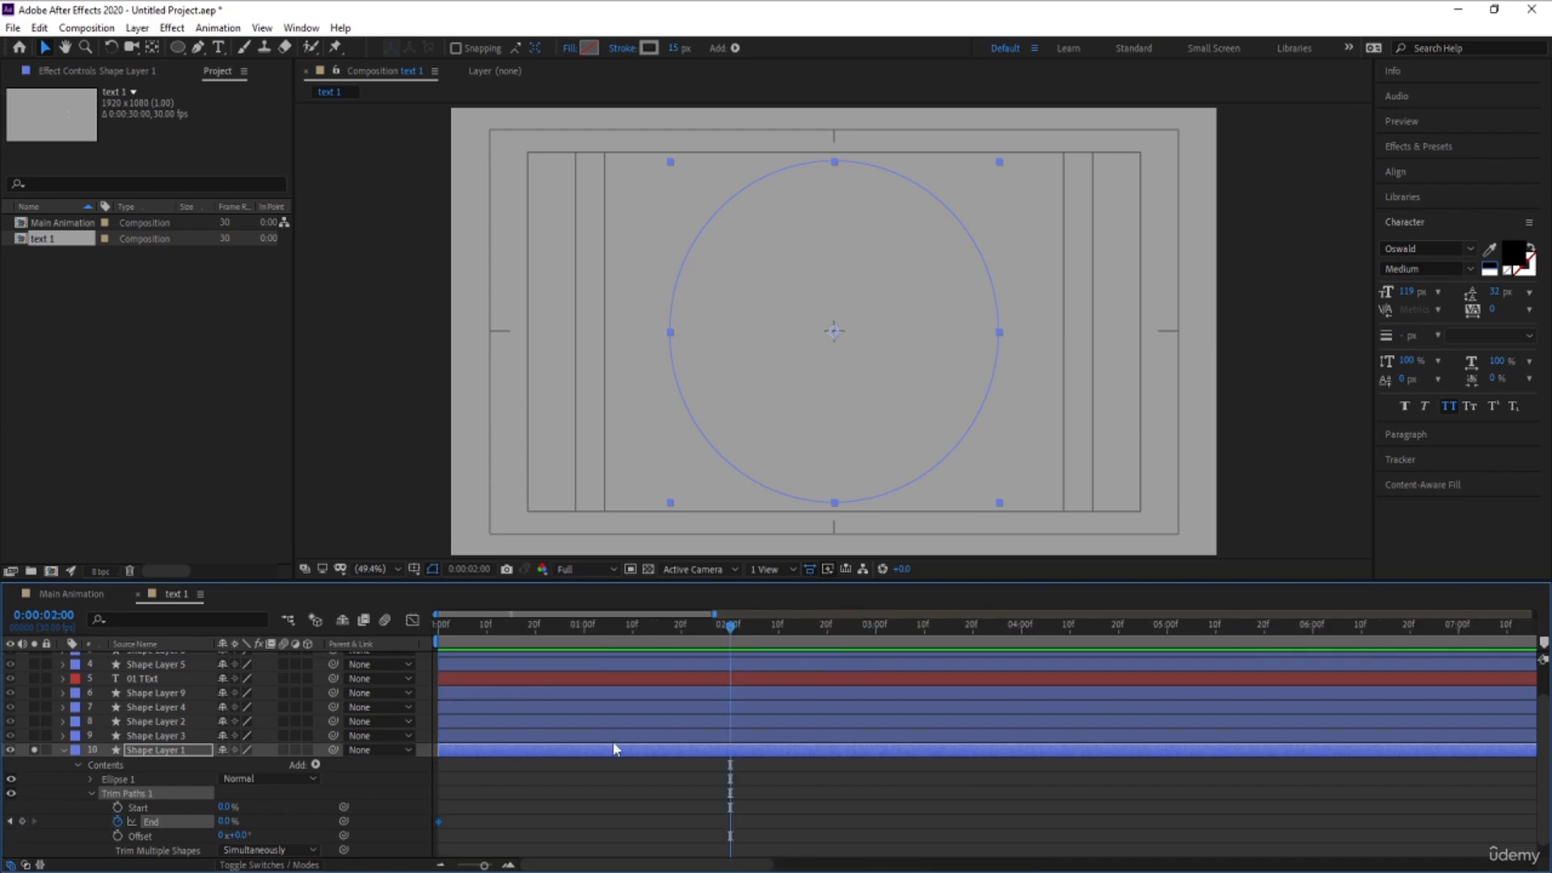
pyautogui.moveTo(240, 812); pyautogui.dragTo(306, 803)
pyautogui.press('space')
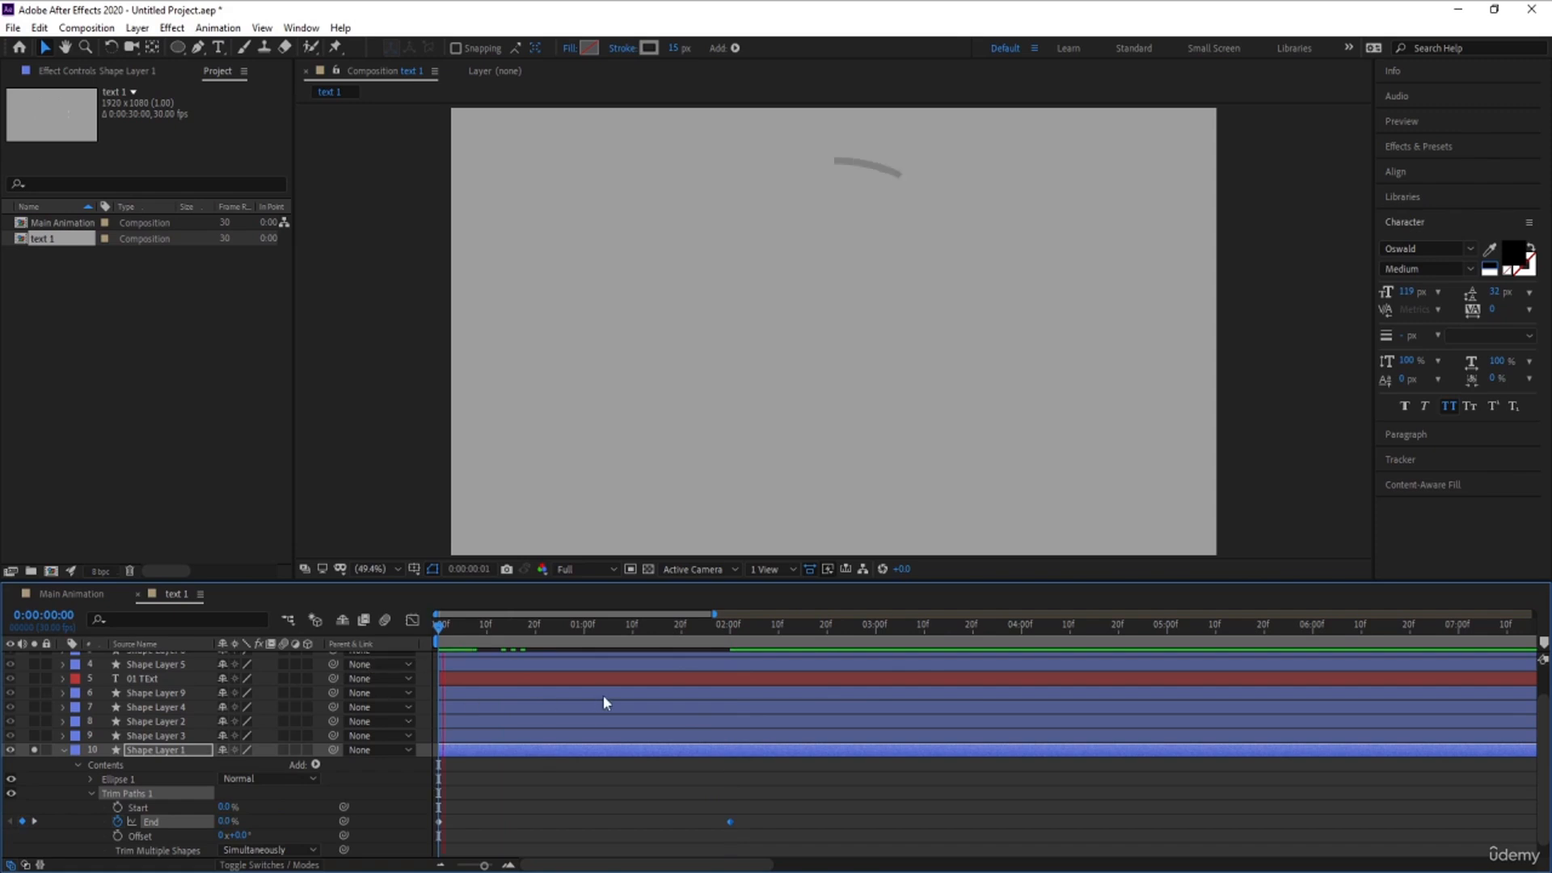
# - Apply Easy Ease to both End keyframes and lengthen their speed graph handles for a steeper acceleration in the middle
pyautogui.moveTo(774, 783); pyautogui.dragTo(550, 859)
pyautogui.moveTo(458, 869); pyautogui.dragTo(189, 865)
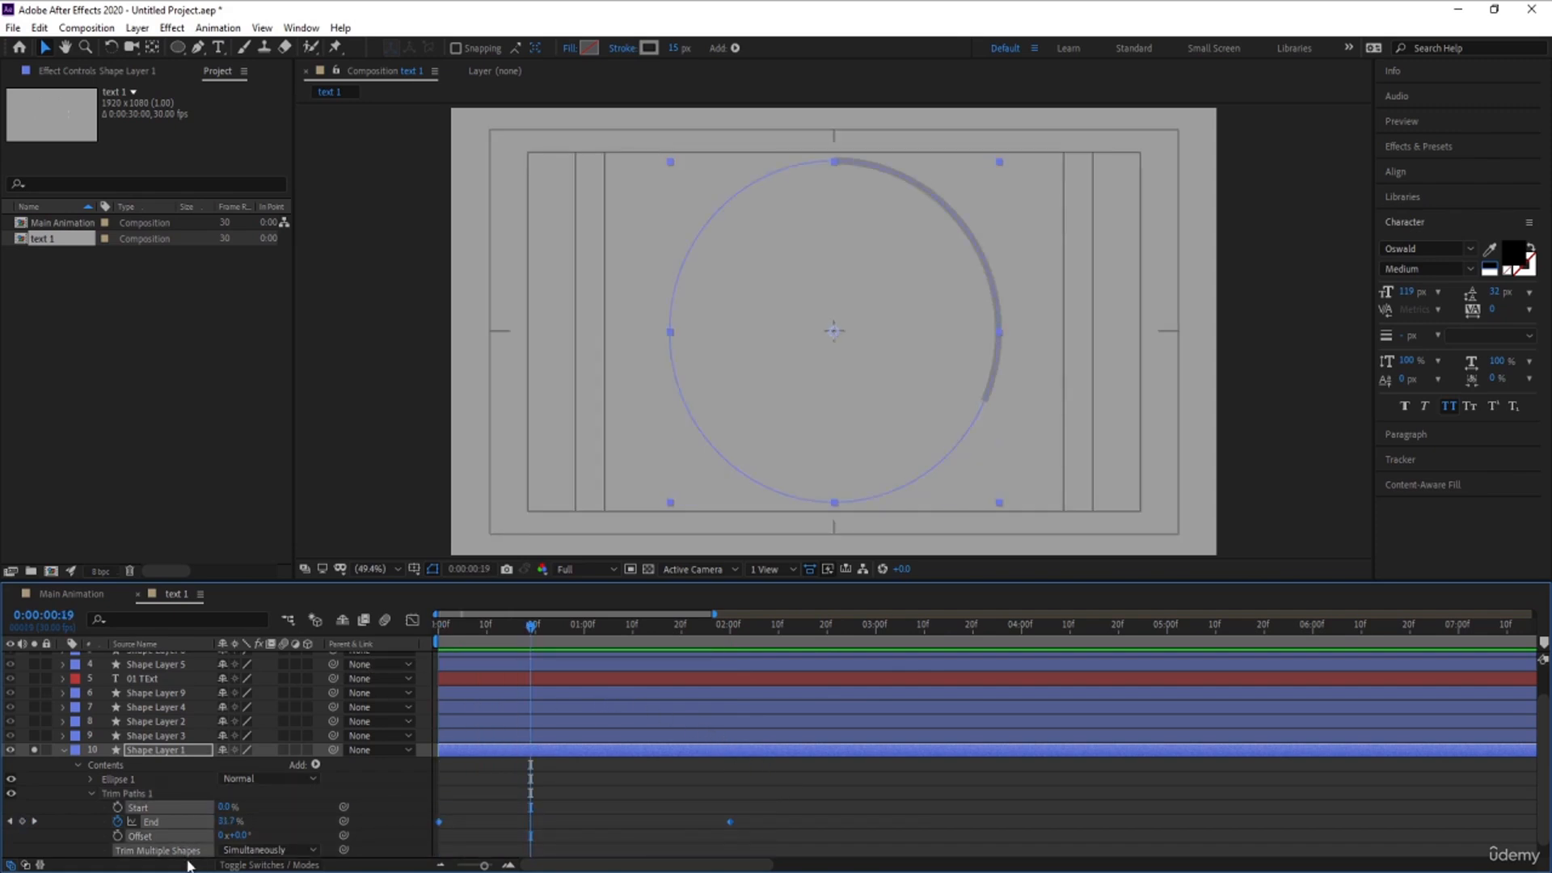
pyautogui.press('F9')
pyautogui.click(412, 620)
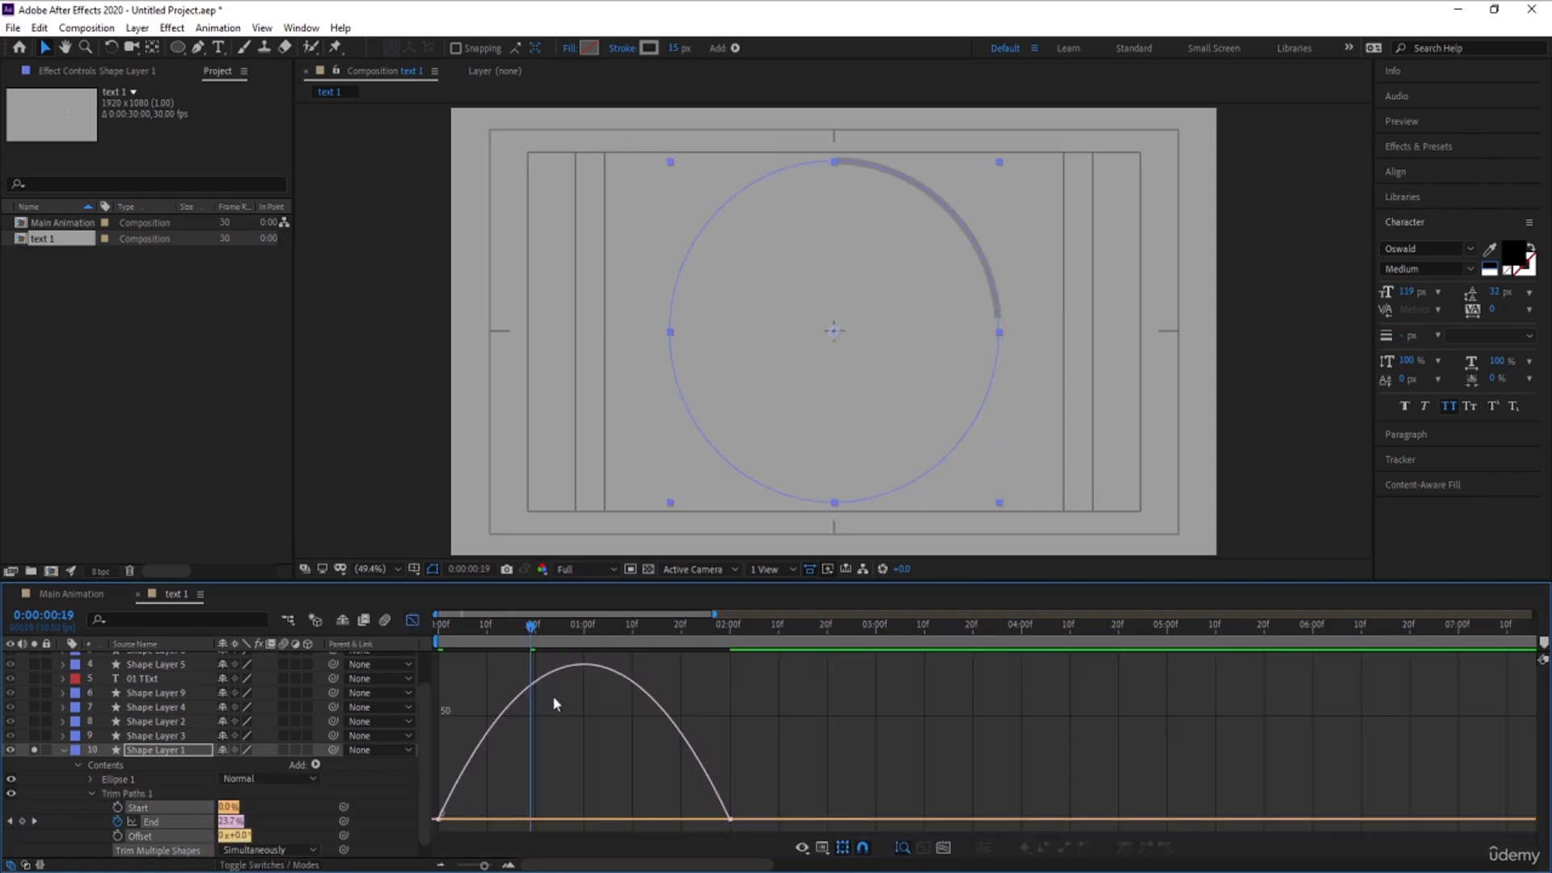
pyautogui.click(692, 814)
pyautogui.moveTo(683, 821); pyautogui.dragTo(626, 818)
pyautogui.moveTo(486, 816); pyautogui.dragTo(535, 816)
pyautogui.click(412, 621)
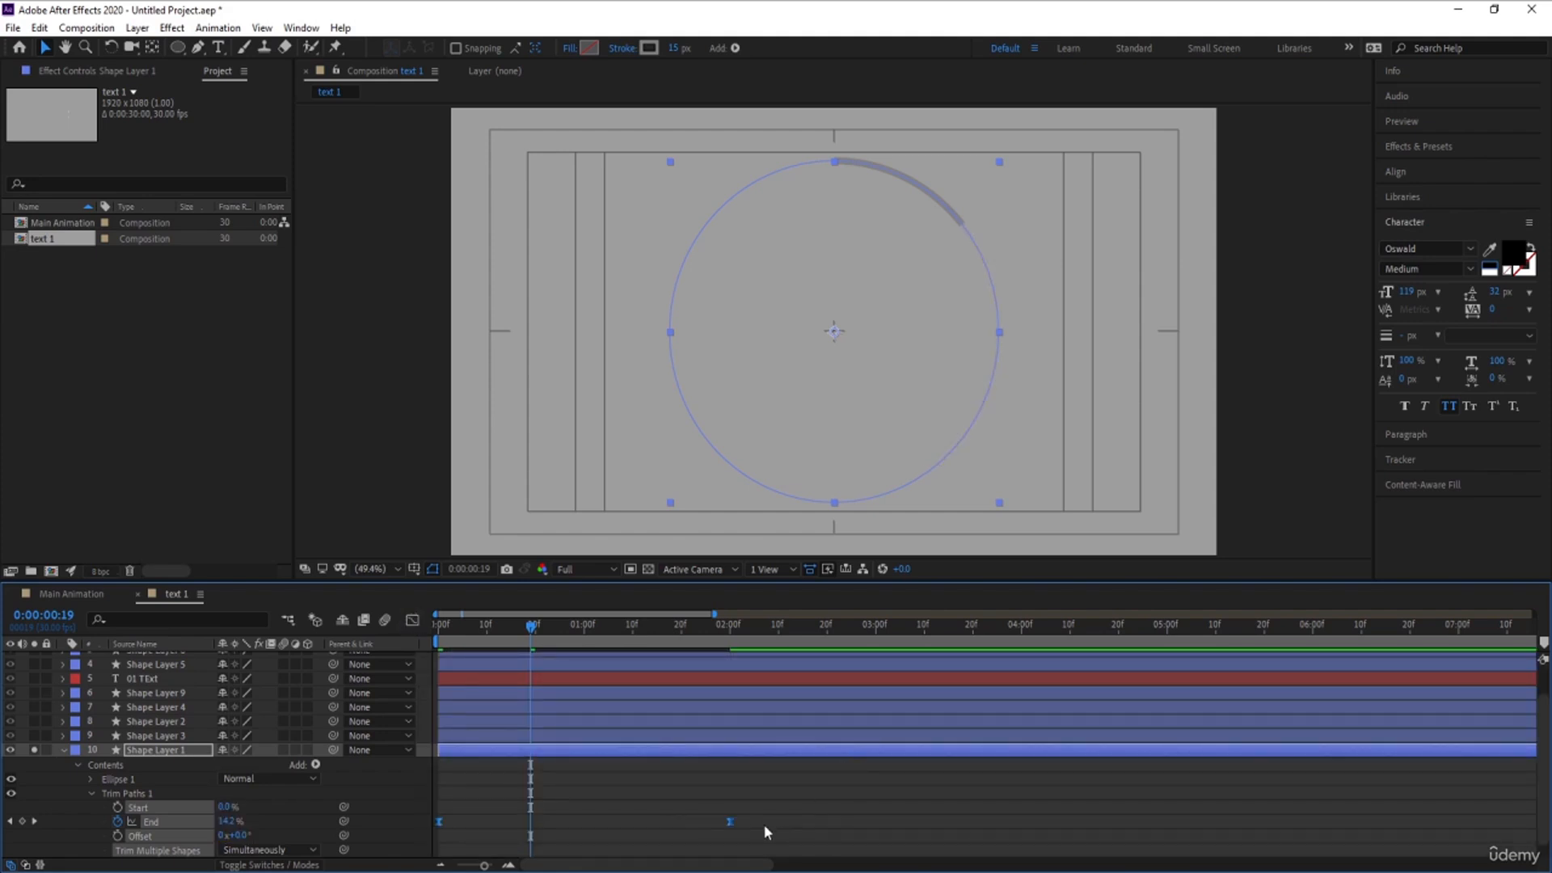
# - Shorten the grey ring's reveal by moving its last End keyframe to about 0:00:01:11, and preview it
pyautogui.moveTo(730, 820); pyautogui.dragTo(637, 823)
pyautogui.press('space')
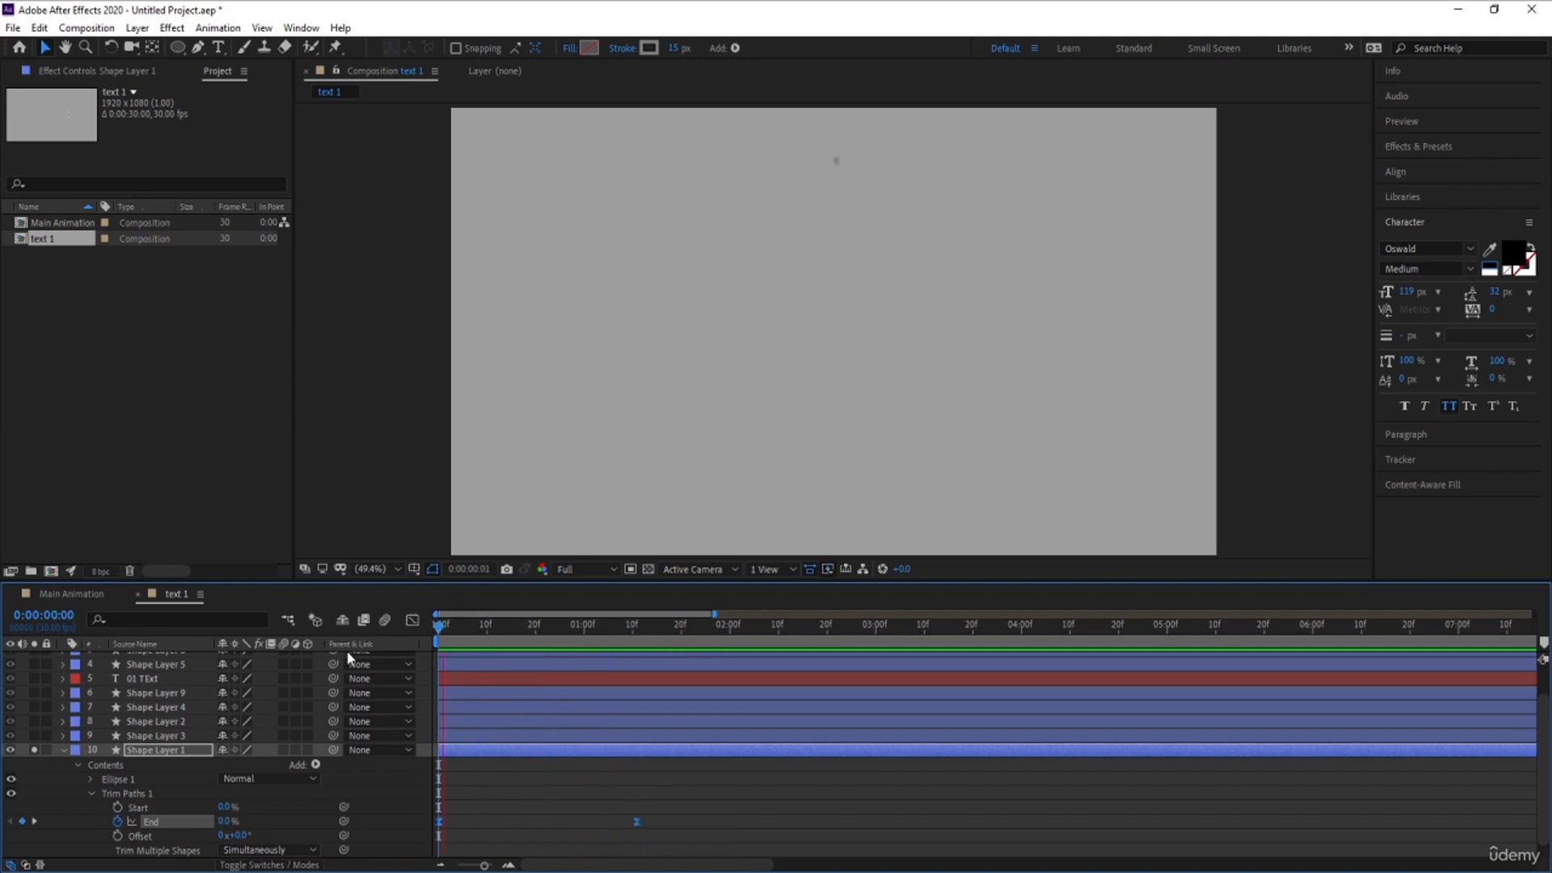
pyautogui.press('space')
# - Unsolo the grey ring and shift the thick black half ring, Shape Layer 3, to start at 0:00:00:13
pyautogui.moveTo(497, 633); pyautogui.dragTo(499, 628)
pyautogui.click(15, 764)
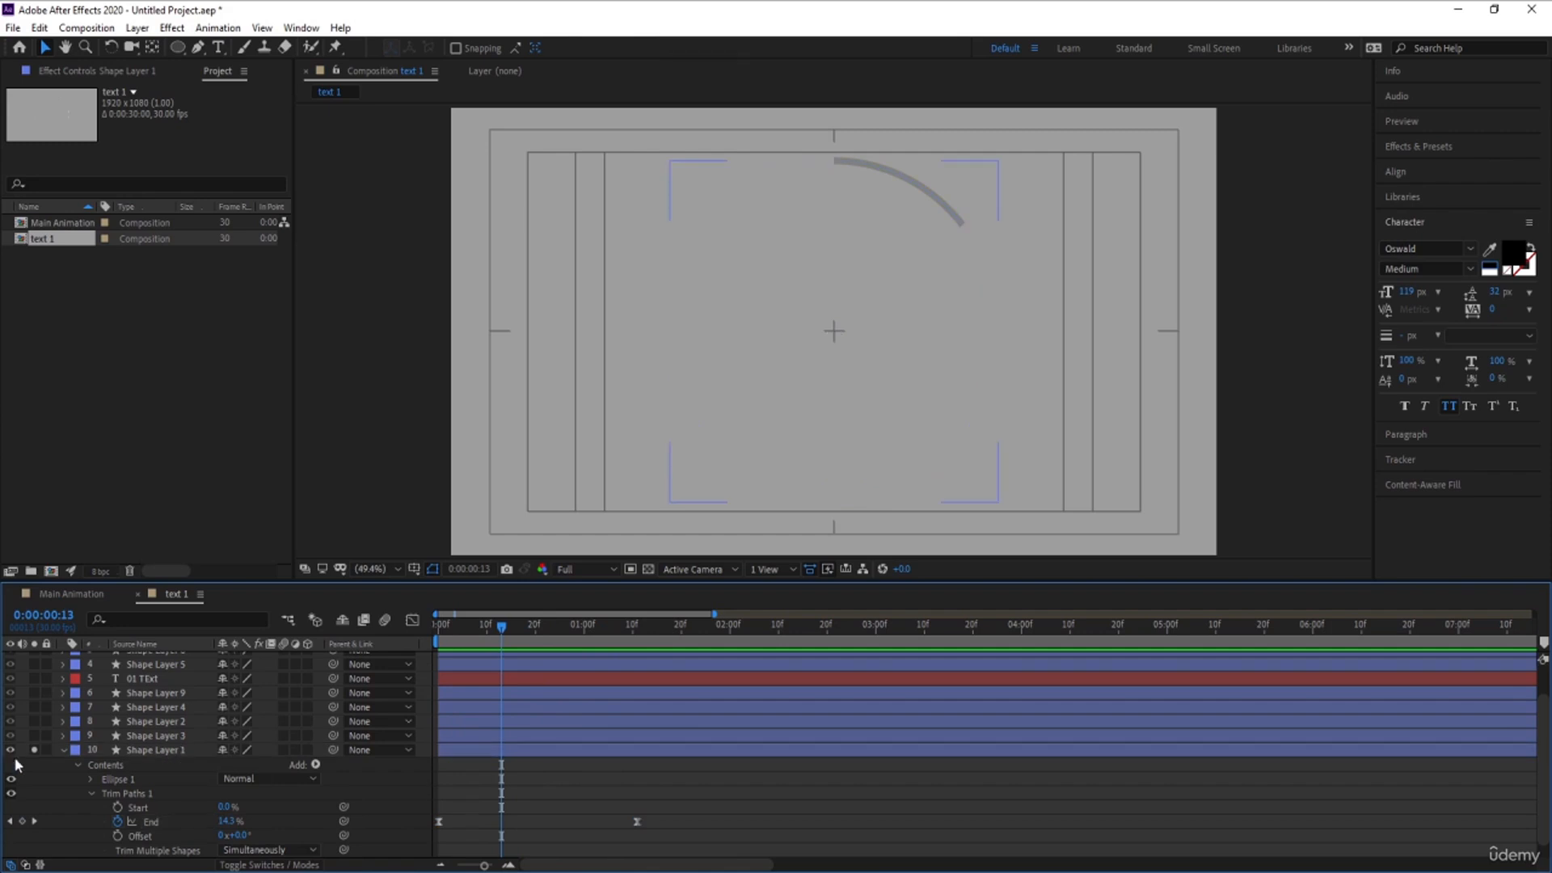
pyautogui.click(34, 750)
pyautogui.click(157, 738)
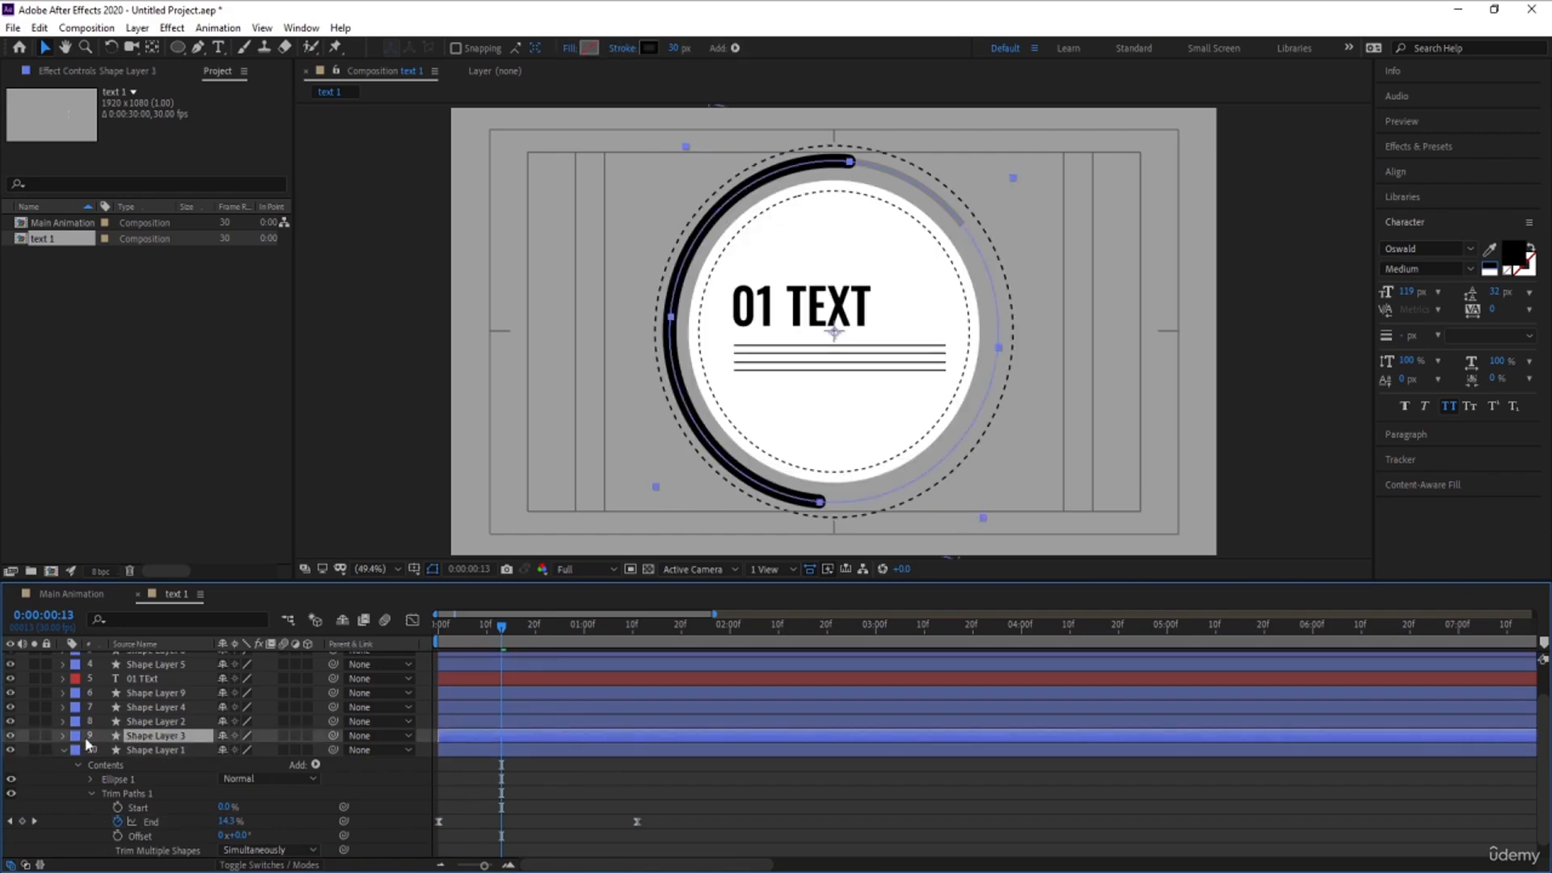
pyautogui.click(35, 733)
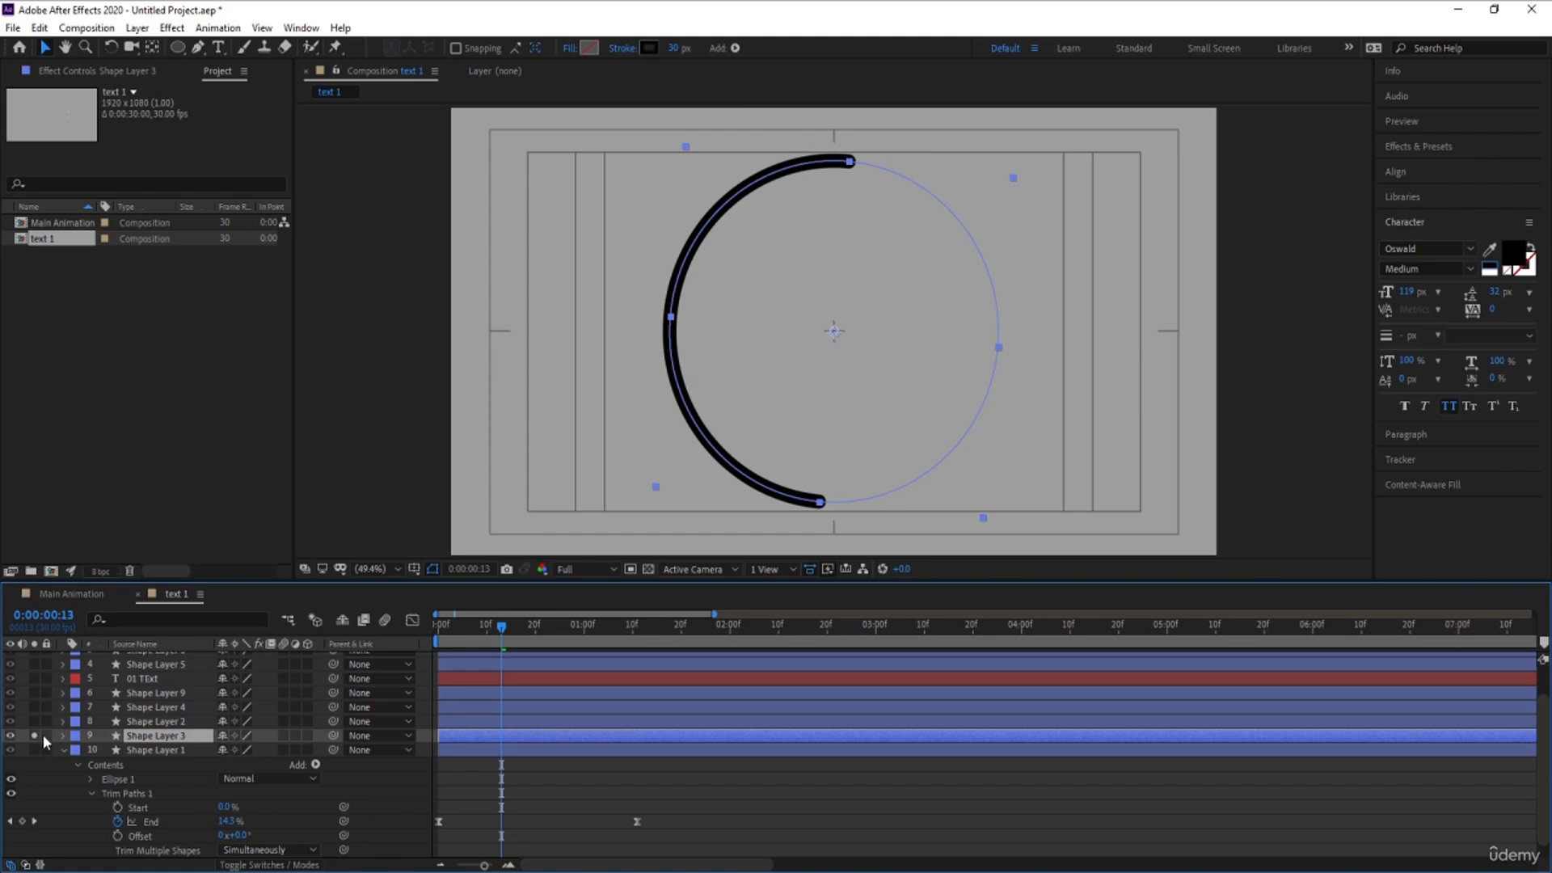
pyautogui.click(33, 734)
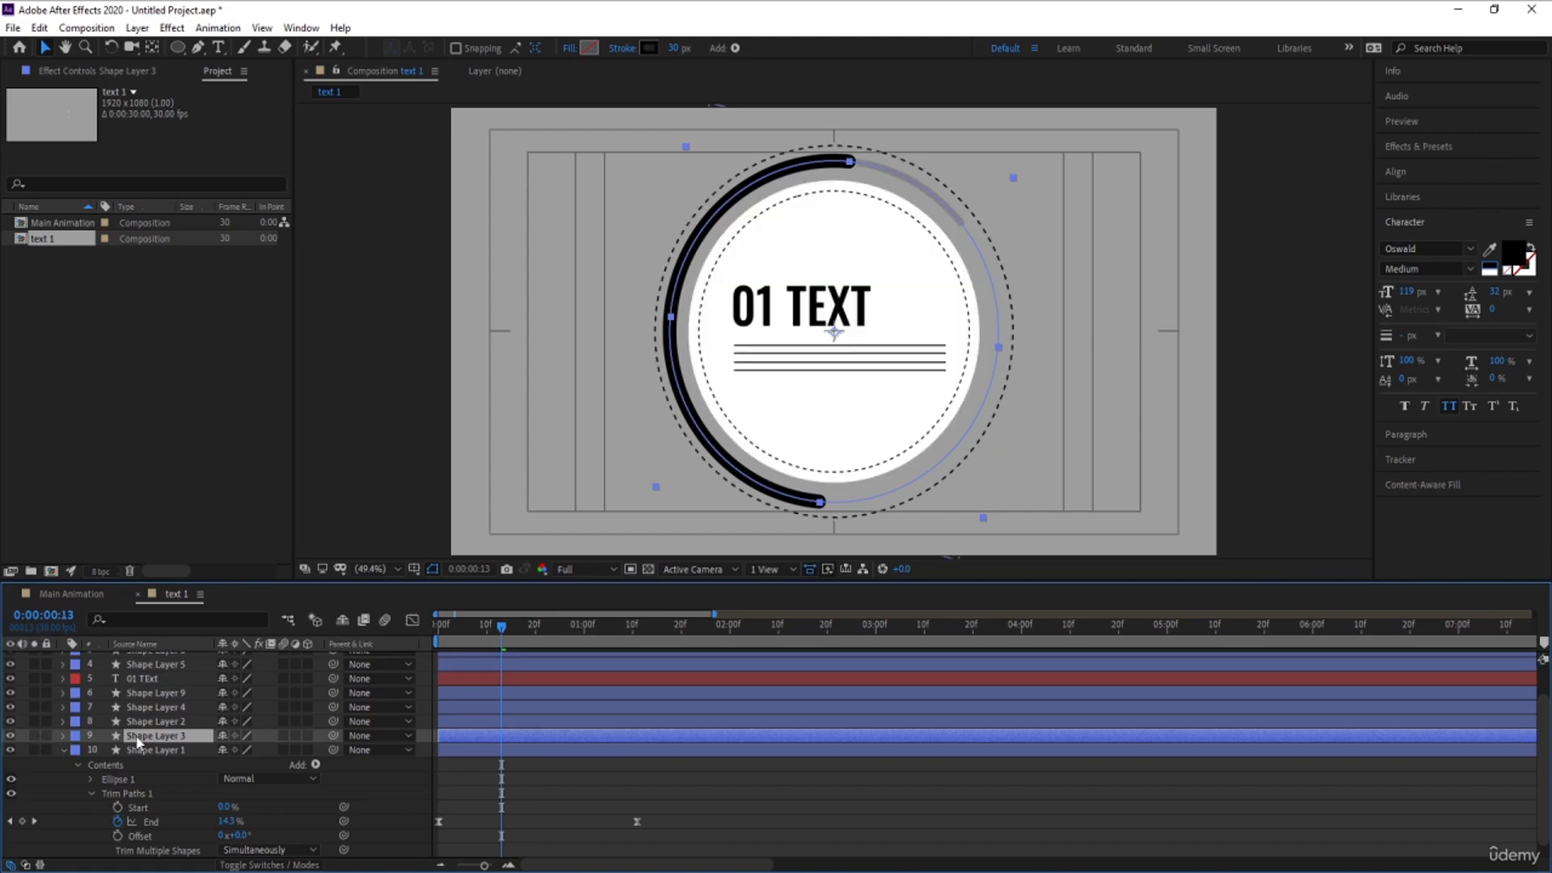
pyautogui.press('[')
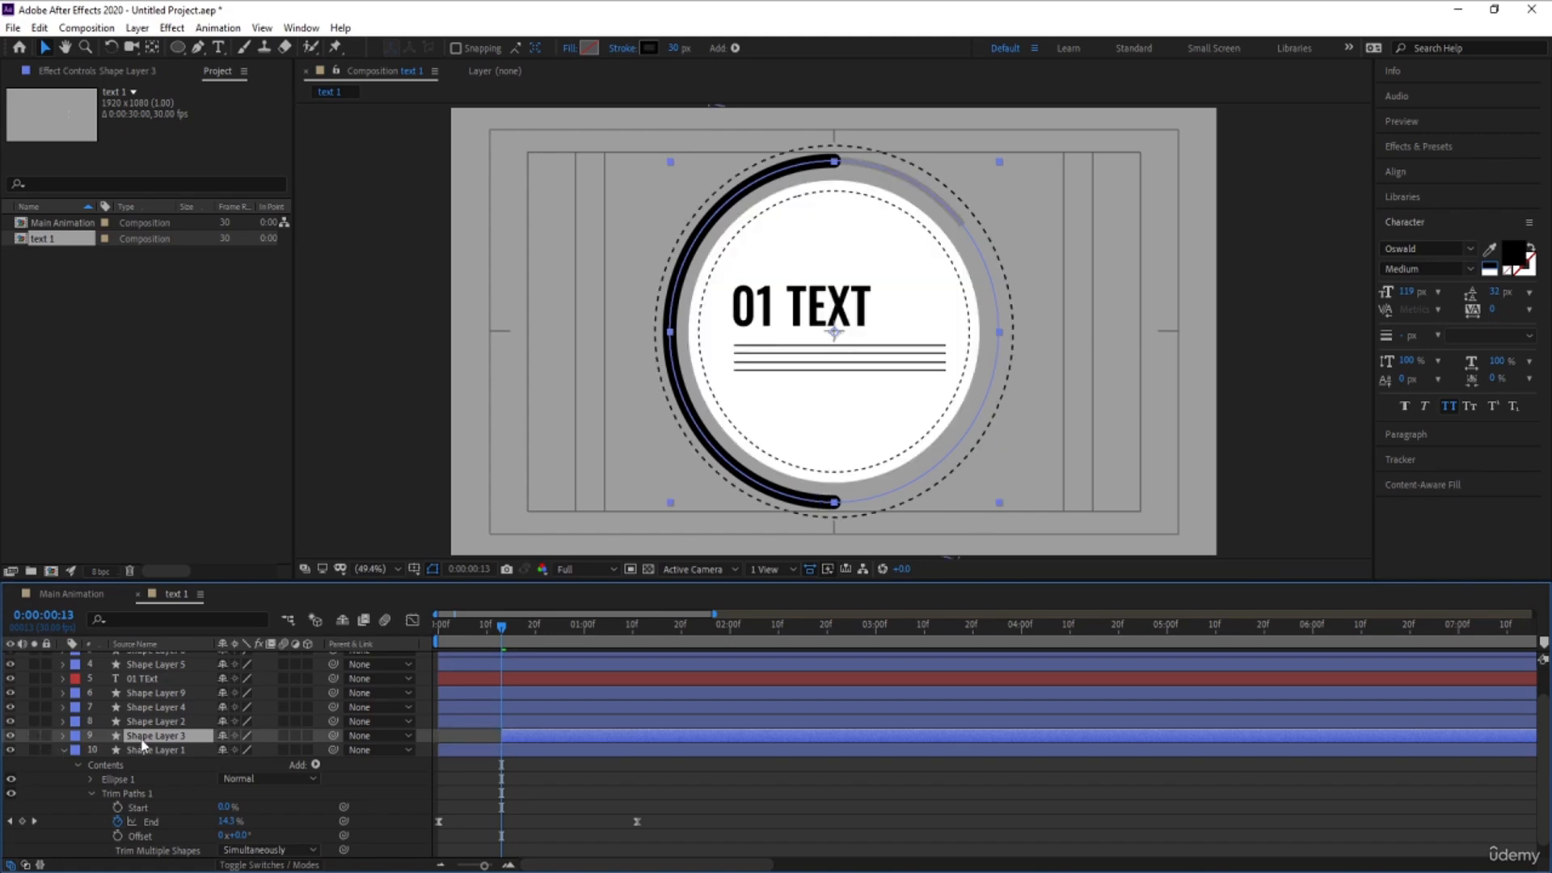
# - Add a 50% End keyframe to the black half ring's Trim Paths at 0:00:00:13
pyautogui.press('s')
pyautogui.click(64, 735)
pyautogui.click(64, 735)
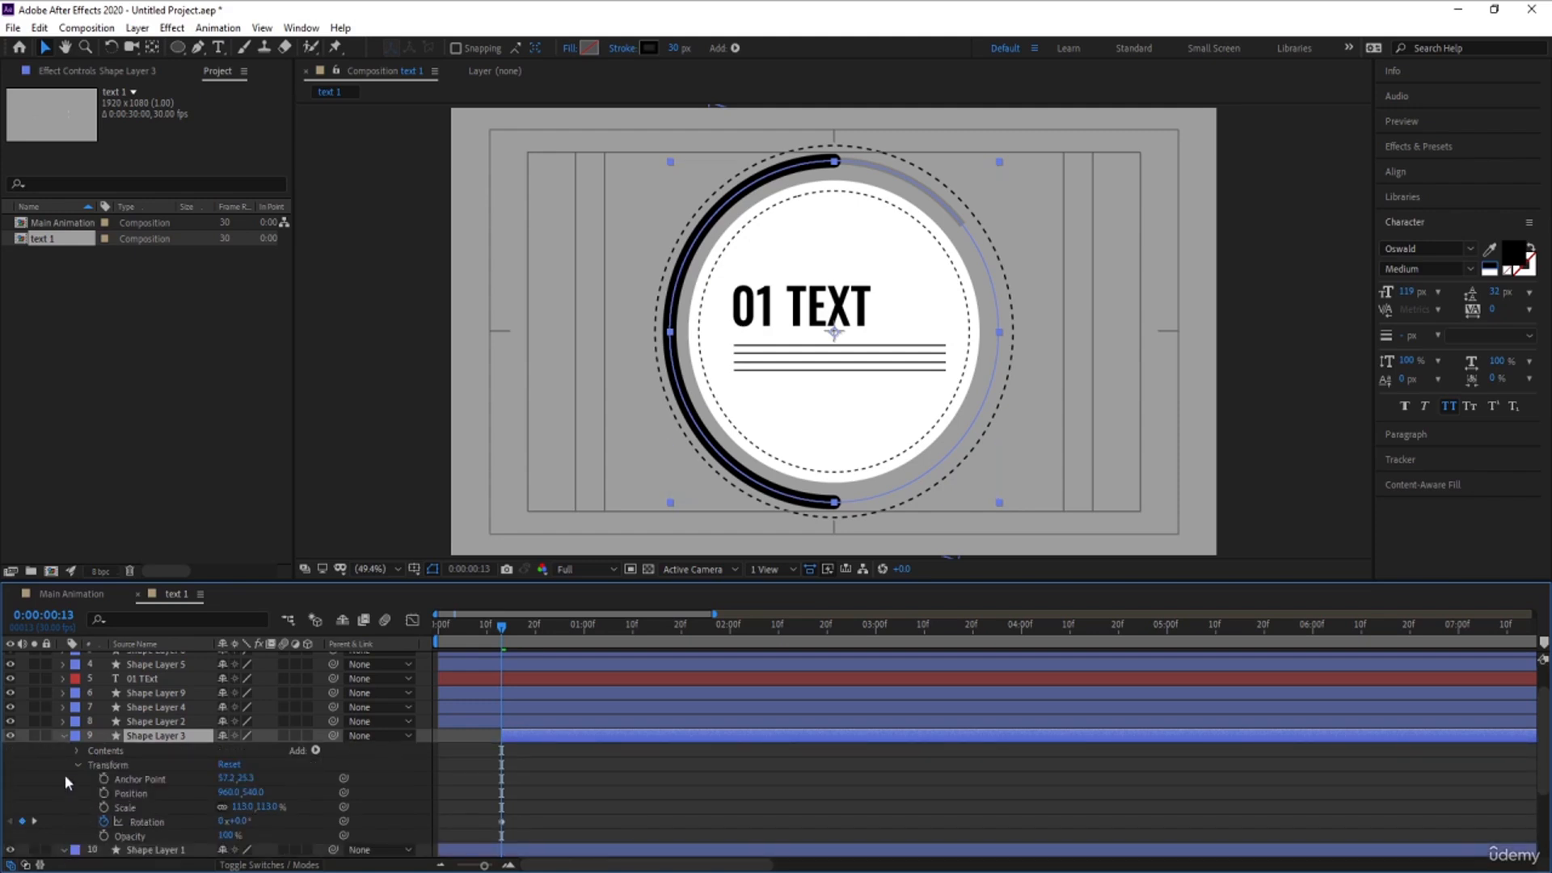
pyautogui.click(77, 750)
pyautogui.click(91, 765)
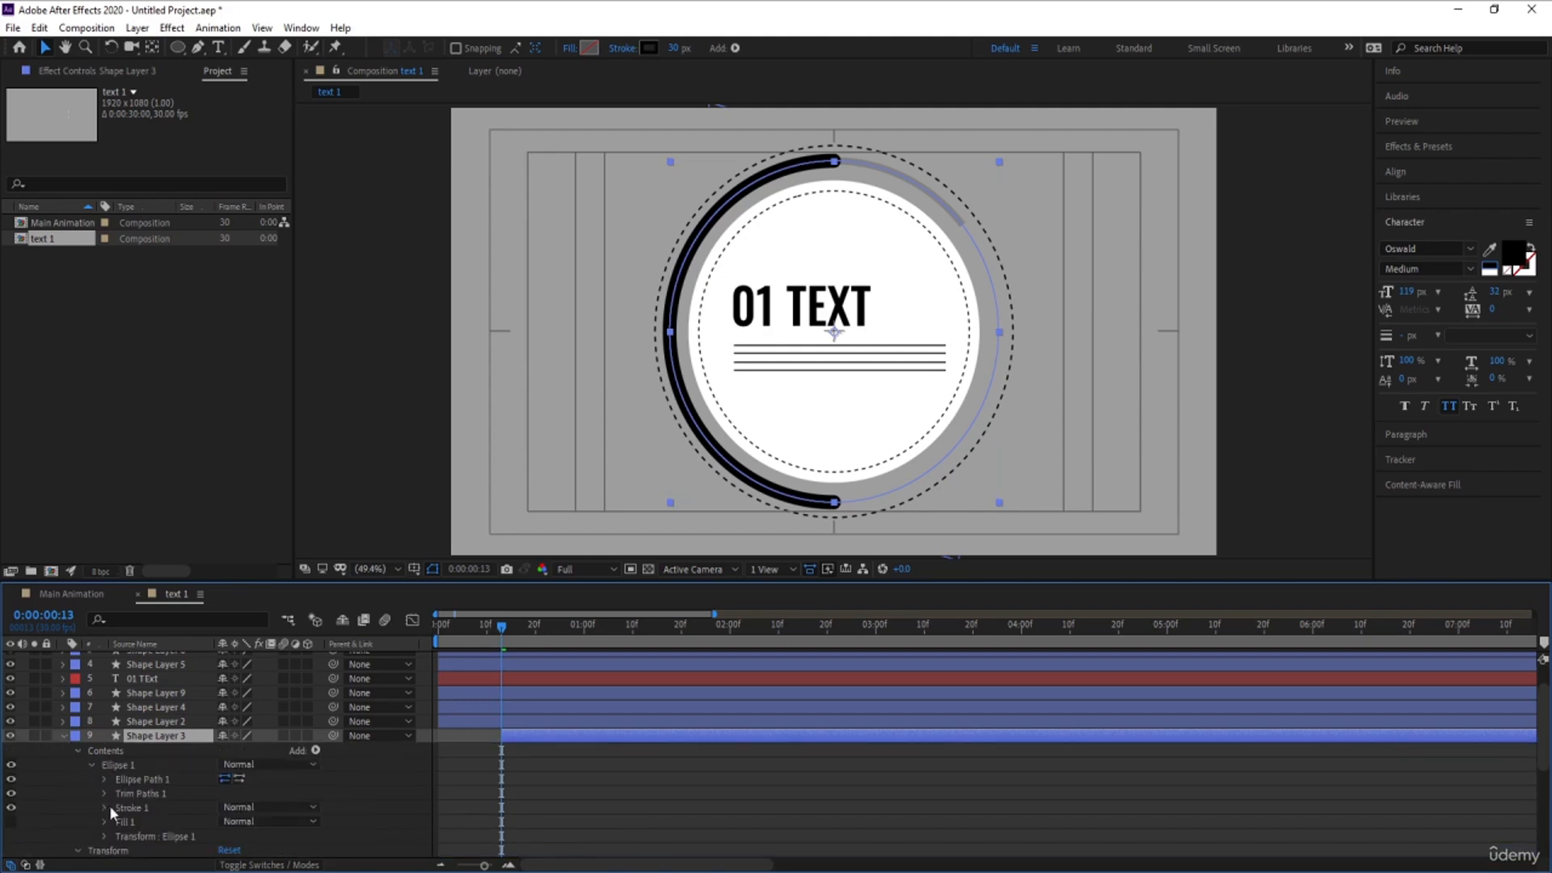
pyautogui.click(134, 795)
pyautogui.click(104, 795)
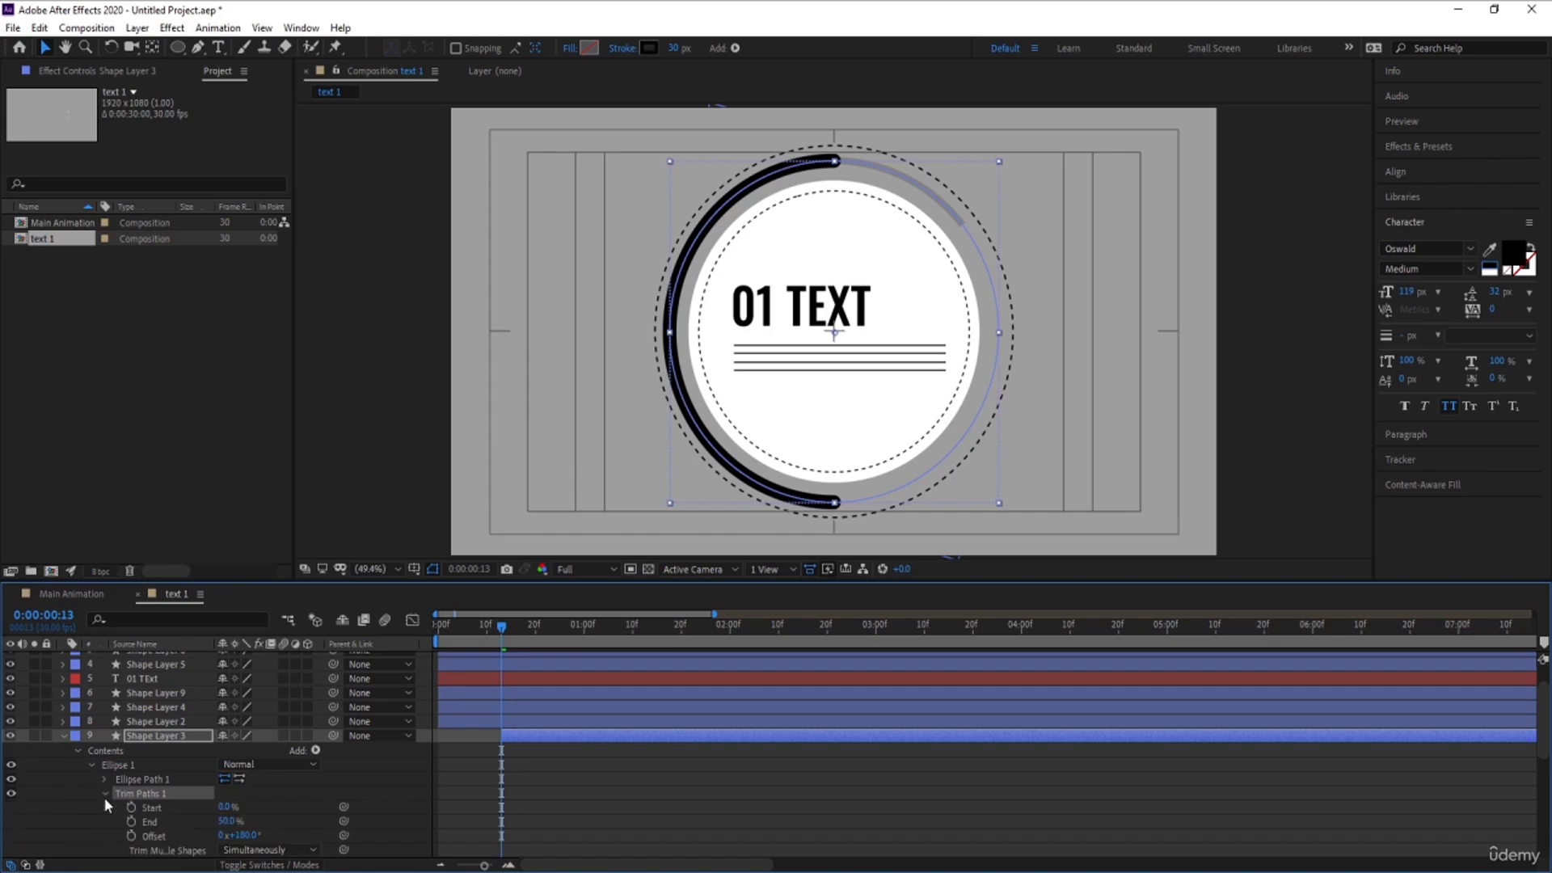
pyautogui.click(154, 822)
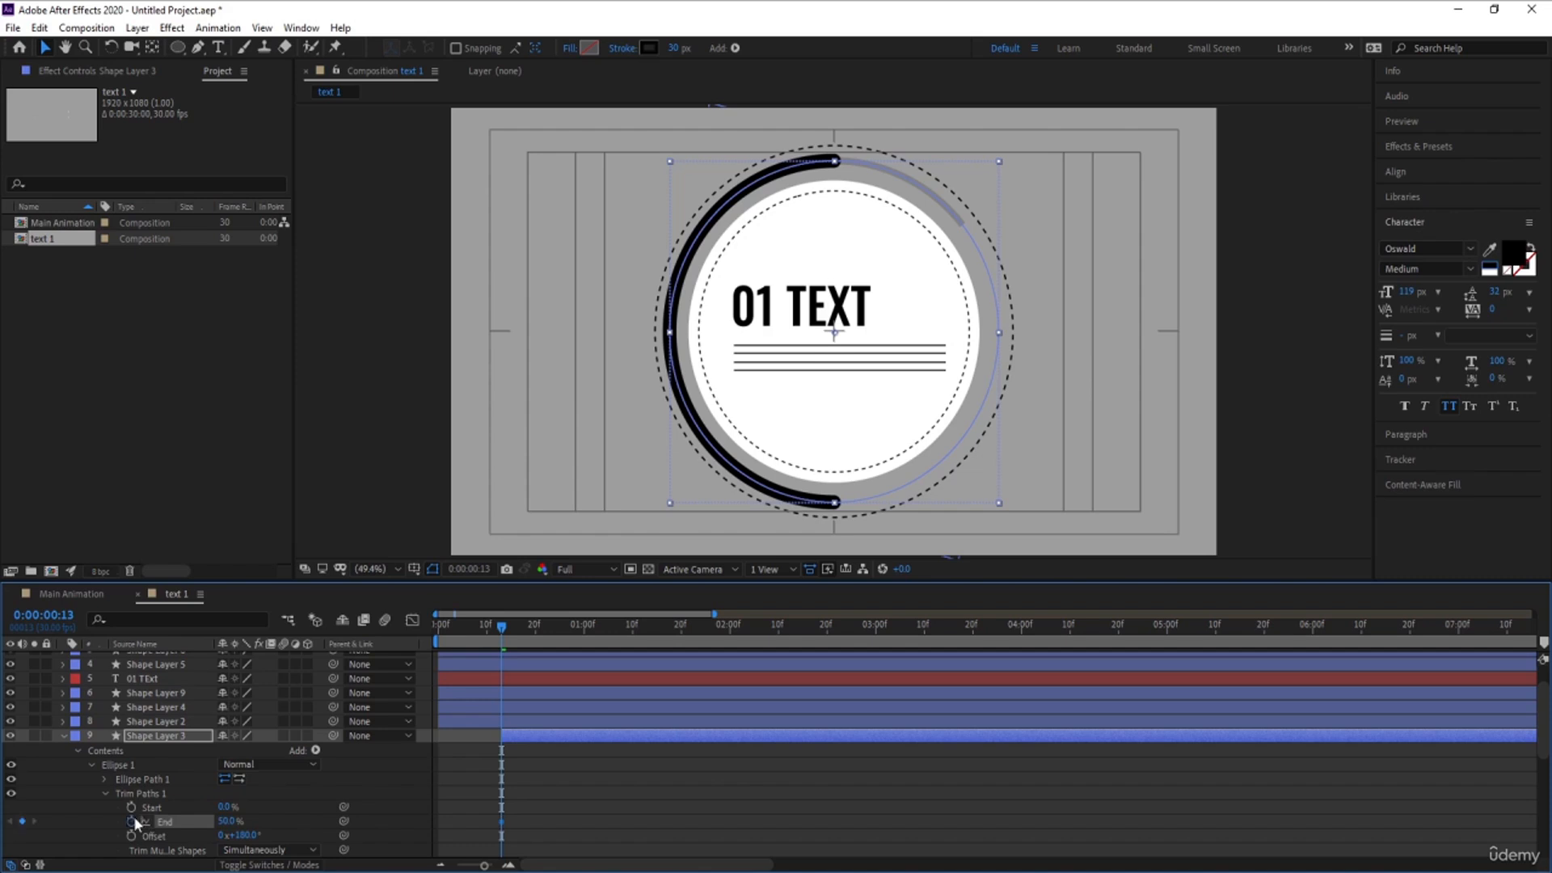
pyautogui.scroll(-2, 691, 708)
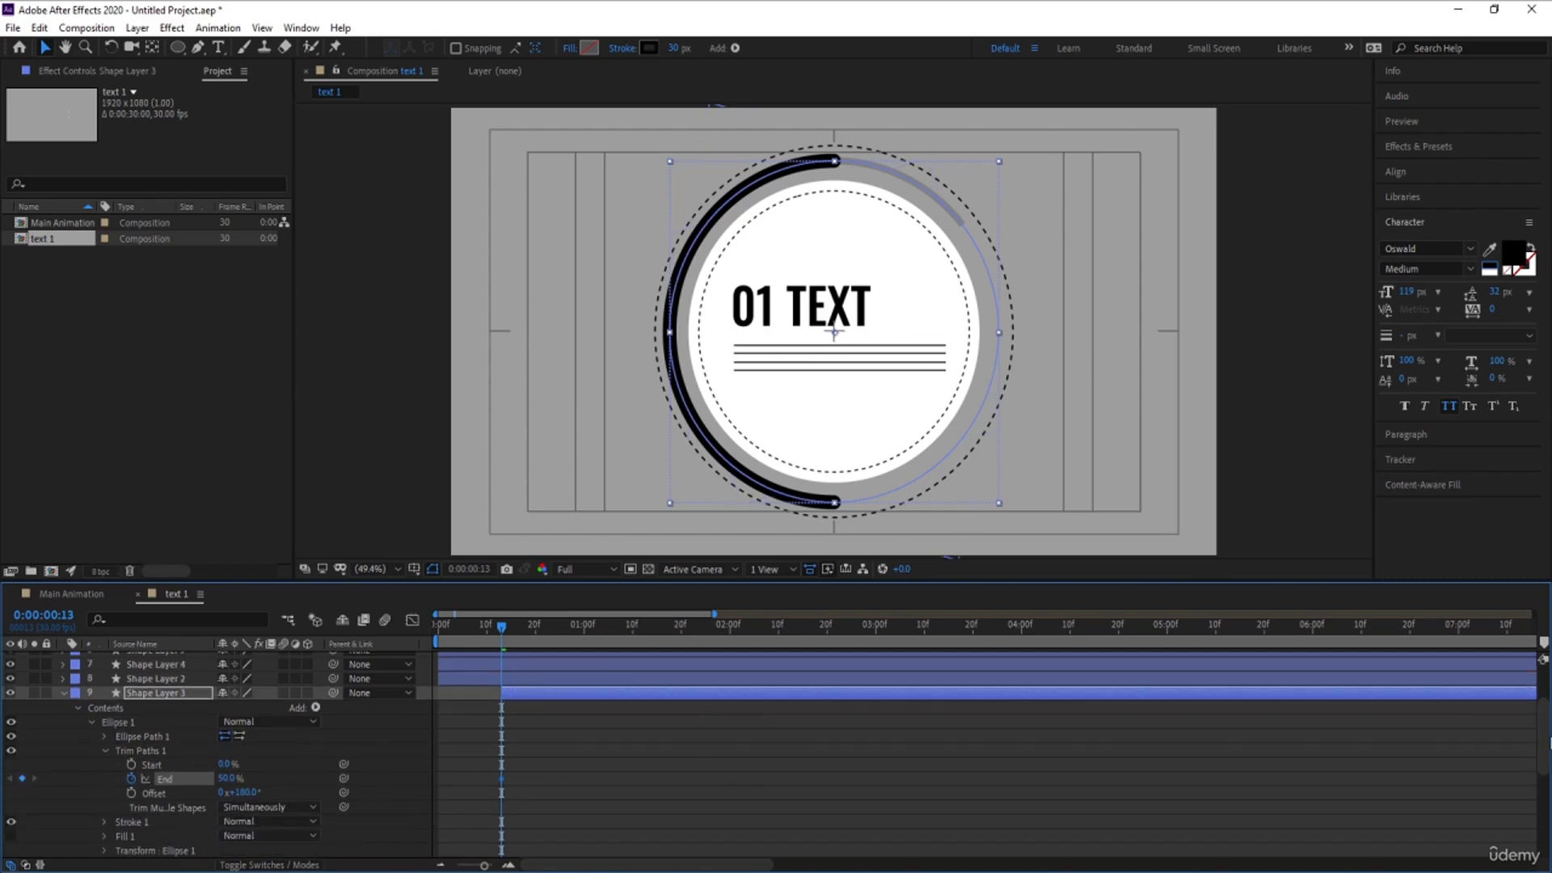
pyautogui.scroll(-8, 597, 658)
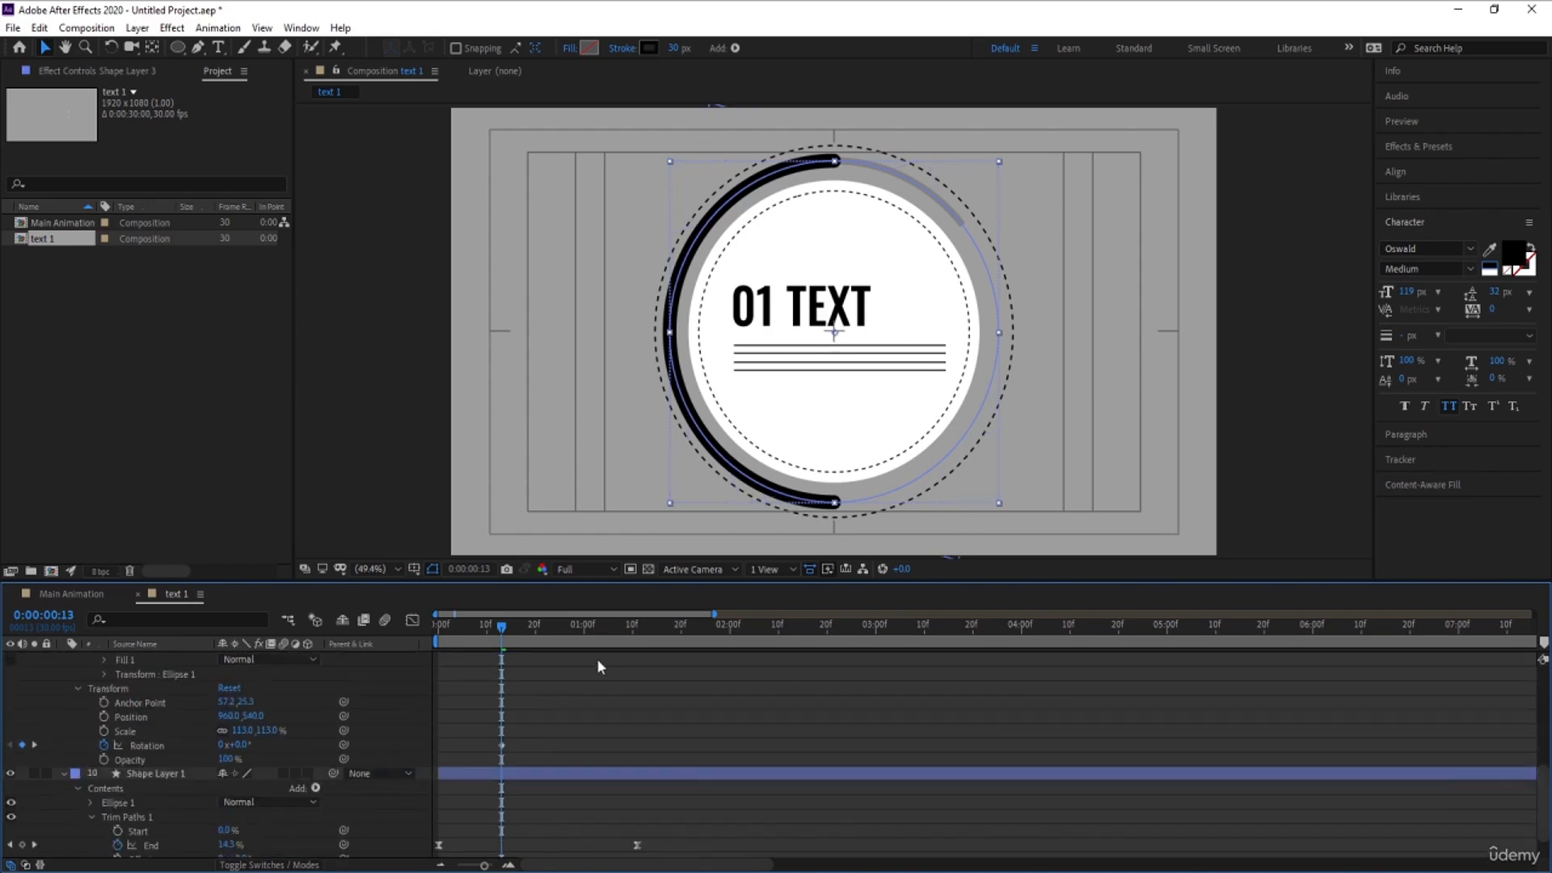